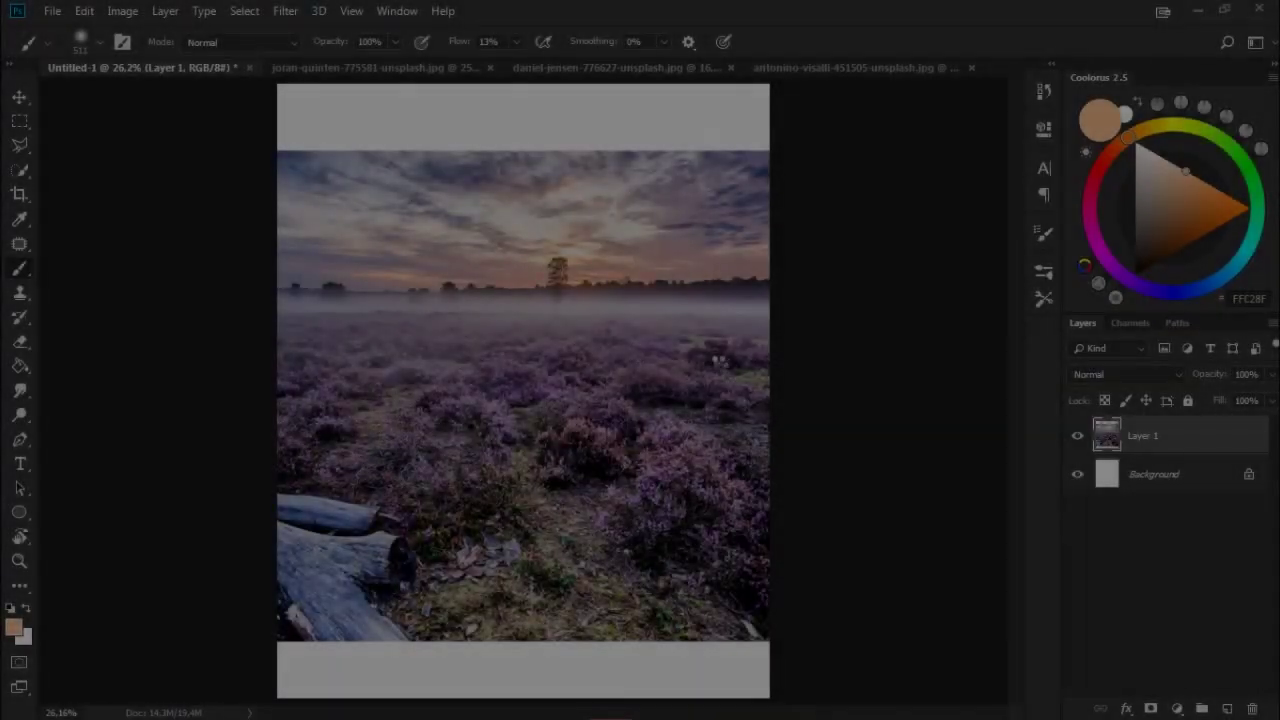
Scale the heather field photo to fill the lower canvas, hide guides, and show the daniel-jensen photo.
key("ctrl+t")
left_click_drag(891, 209, 757, 294)
mouse_move(157, 294)
left_mouse_down()
mouse_move(257, 393)
mouse_move(157, 294)
mouse_move(276, 371)
left_mouse_up()
left_click_drag(758, 378, 778, 368)
left_click(657, 41)
key("ctrl+h")
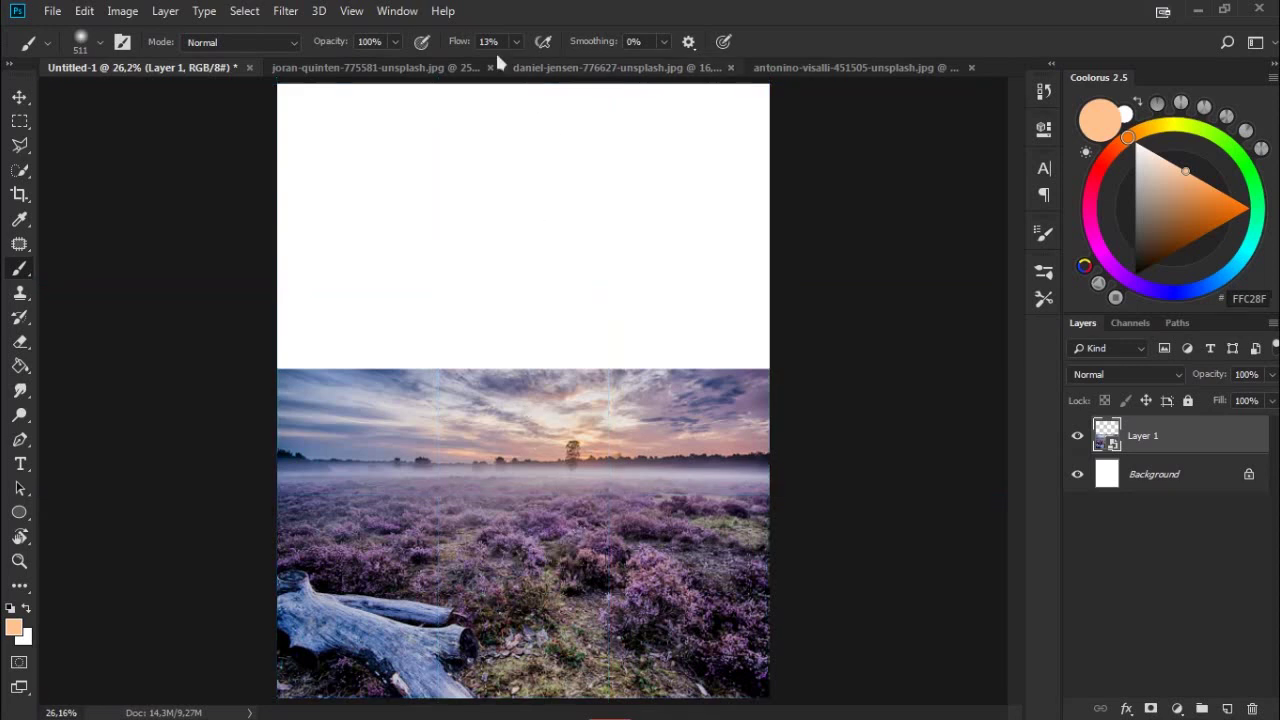
left_click(531, 70)
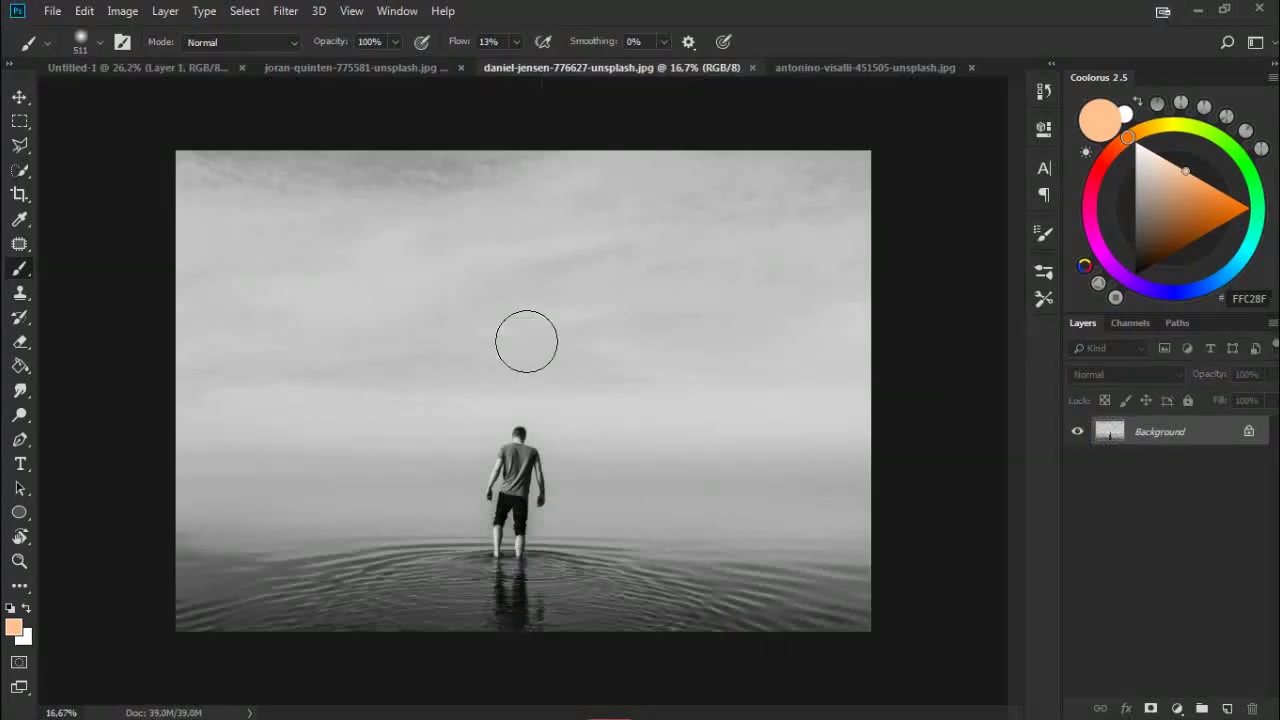
Select a rectangle around the man and drag it into the Untitled-1 composite.
key("m")
left_click_drag(554, 414, 476, 577)
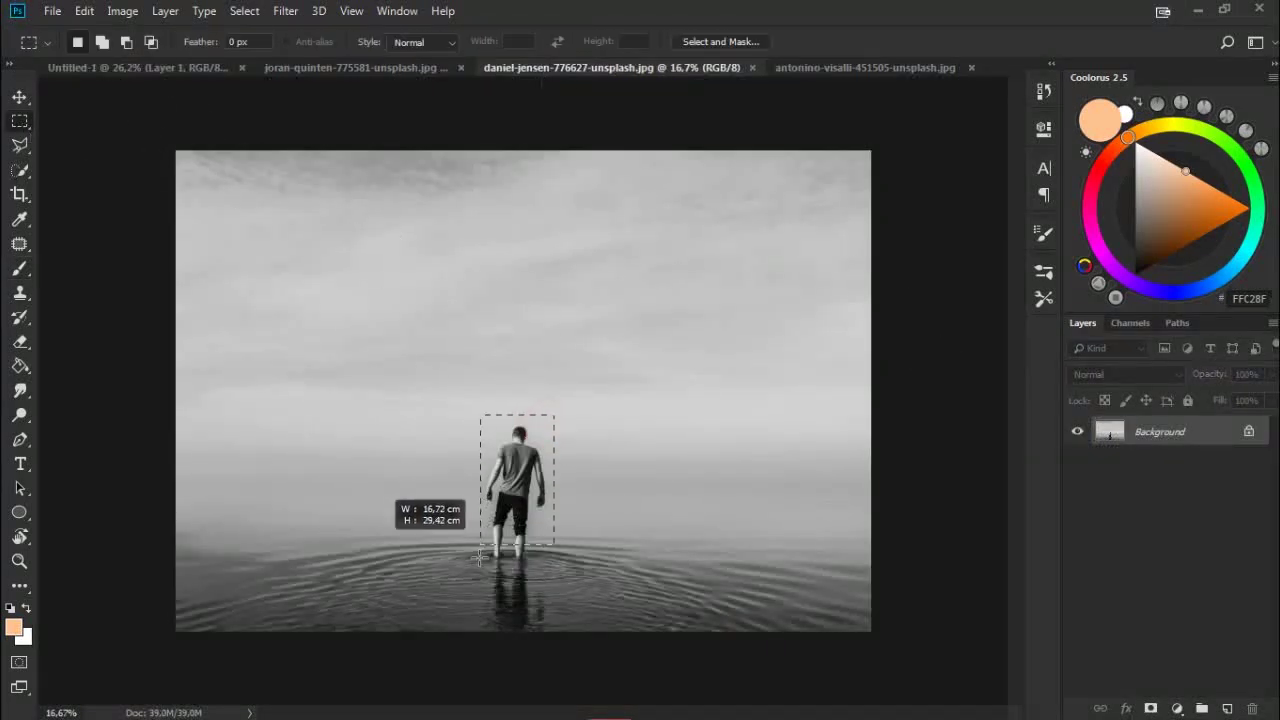
left_click(529, 519)
mouse_move(539, 507)
left_mouse_down()
mouse_move(521, 414)
mouse_move(513, 430)
left_mouse_up()
Shrink the man to a small figure standing on the field's horizon.
key("ctrl+t")
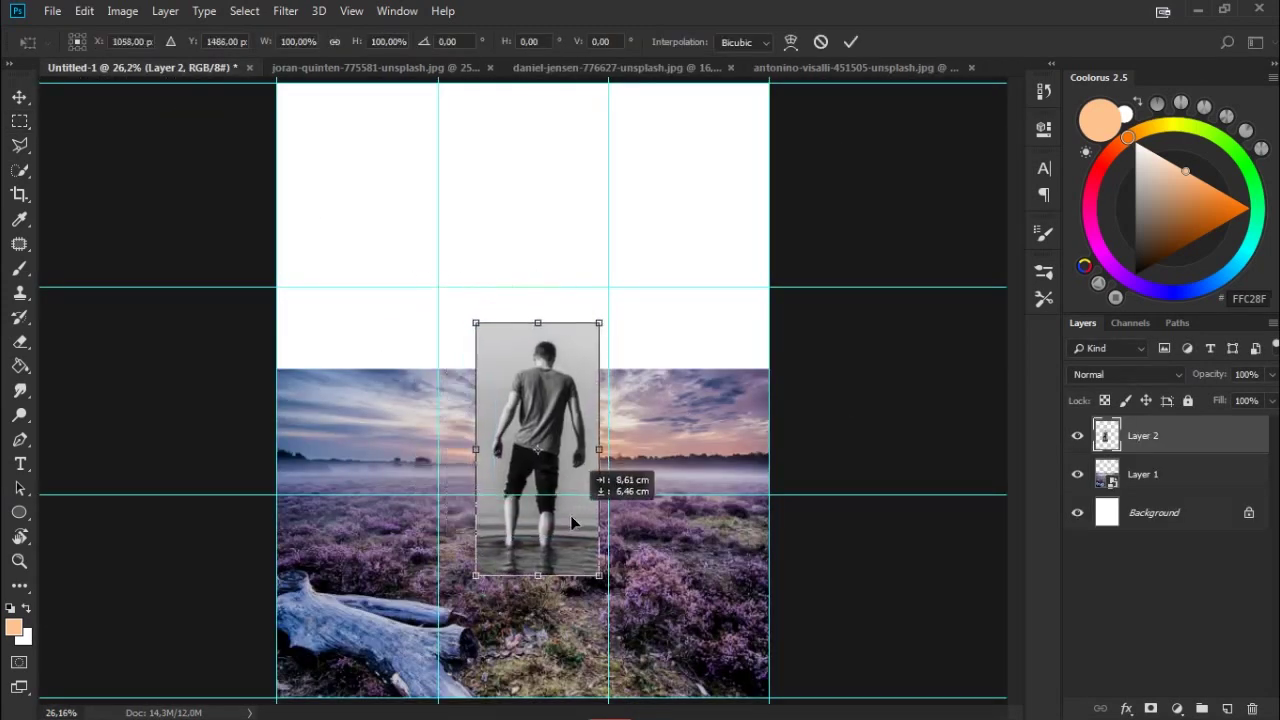
left_click_drag(586, 337, 523, 466)
left_click_drag(542, 516, 527, 500)
key("Return")
key("m")
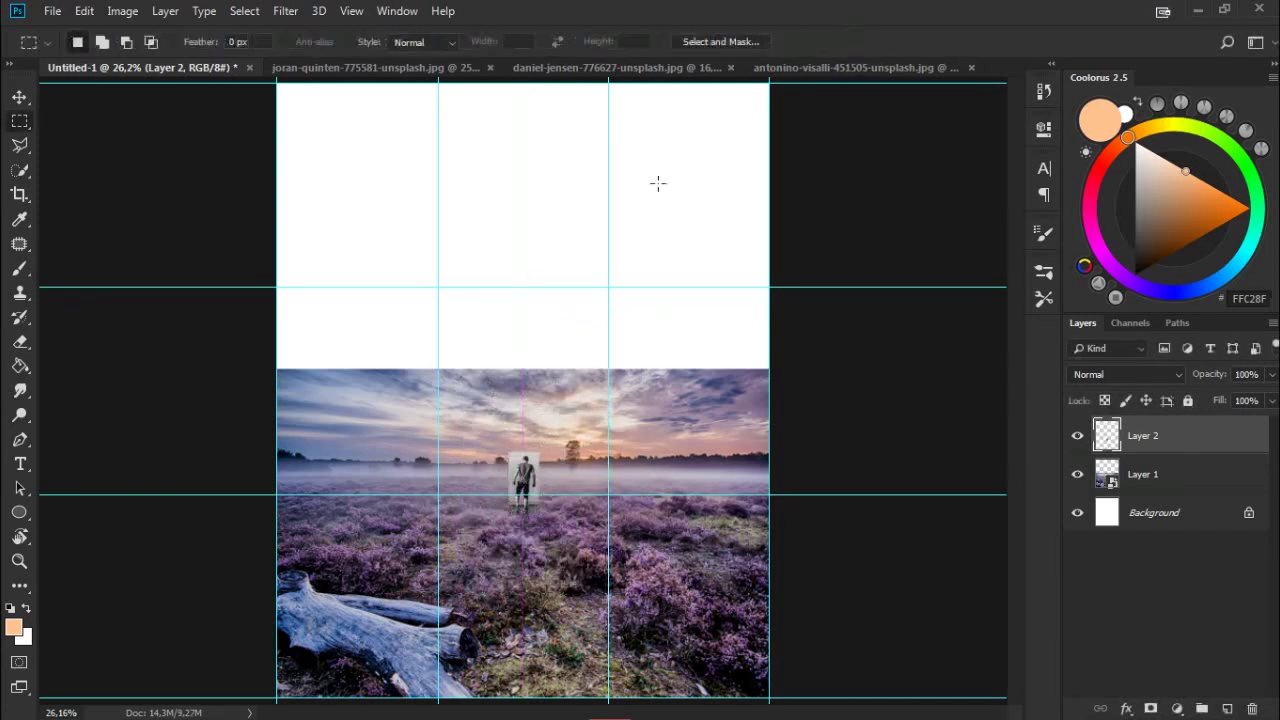
left_click(1145, 510)
Bring the cloud photo into the composite and paint black over the field layer's sky mask.
left_click(808, 67)
mouse_move(1150, 432)
left_mouse_down()
mouse_move(284, 180)
mouse_move(428, 337)
left_mouse_up()
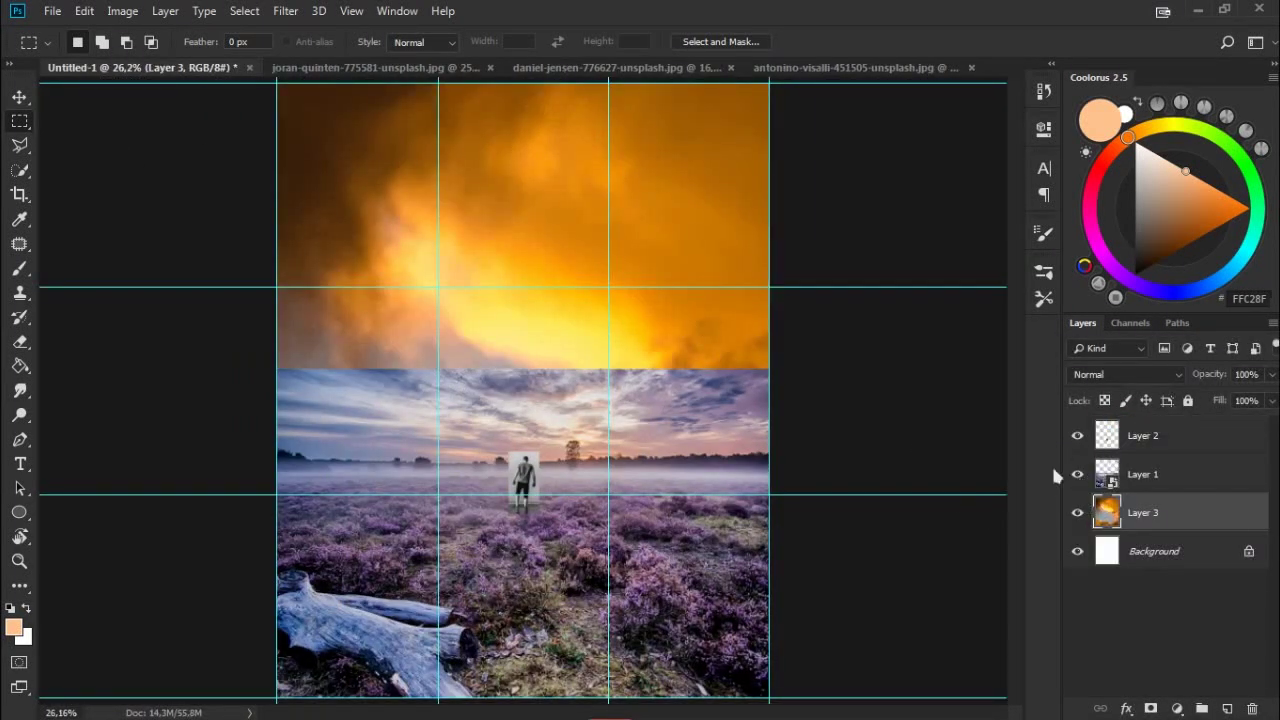
left_click_drag(1106, 512, 1106, 540)
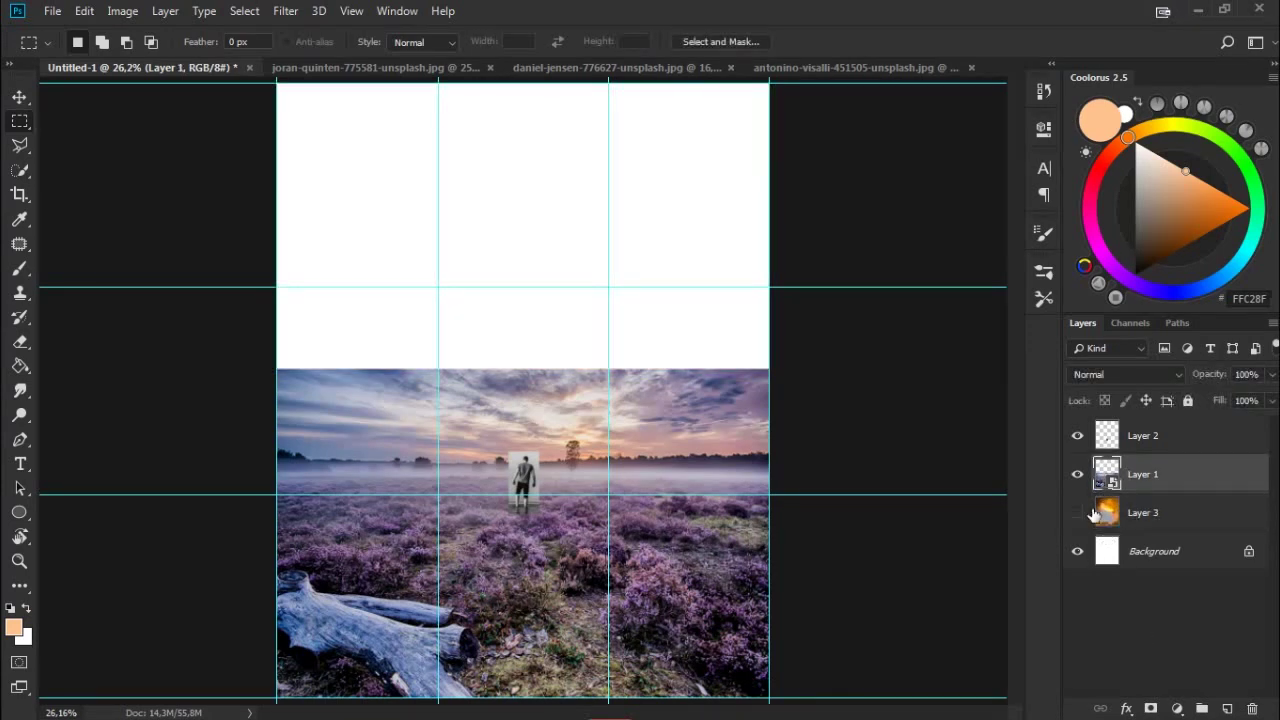
left_click(1078, 512)
key("b")
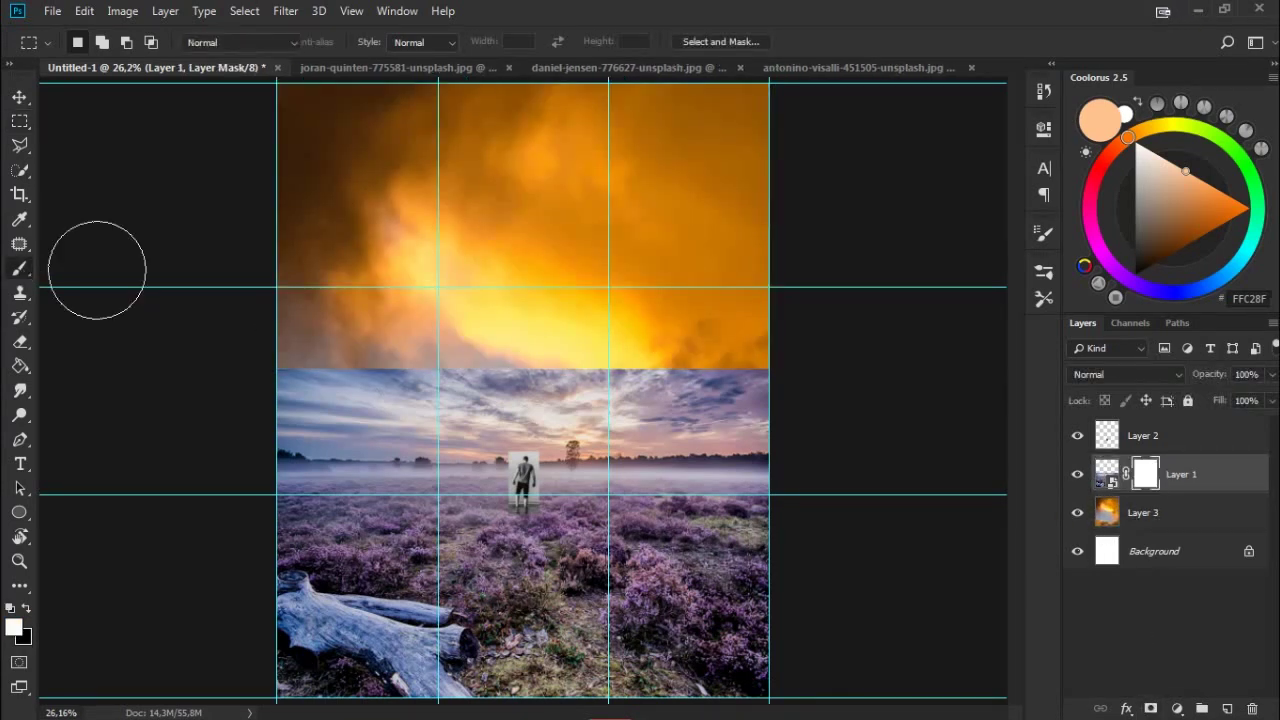
key("x")
left_click_drag(358, 342, 784, 384)
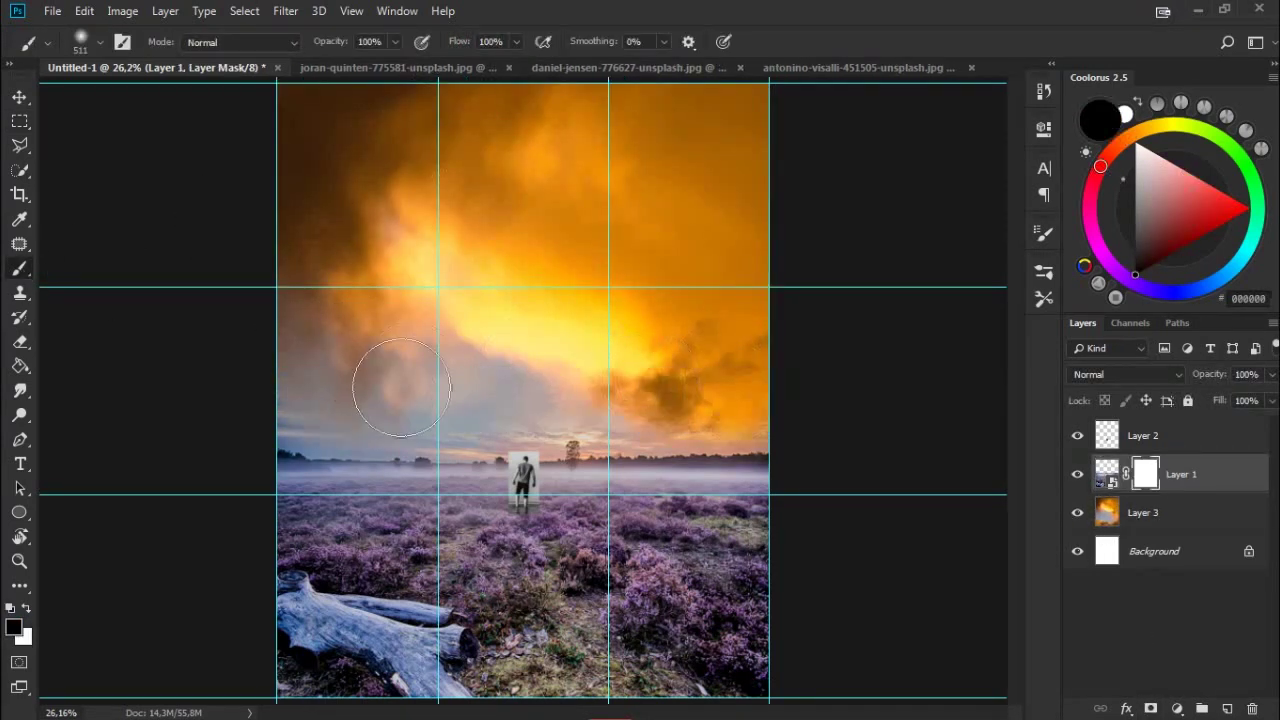
Convert the cloud layer (Layer 3) to a Smart Object.
left_click(1183, 520)
key("ctrl+t")
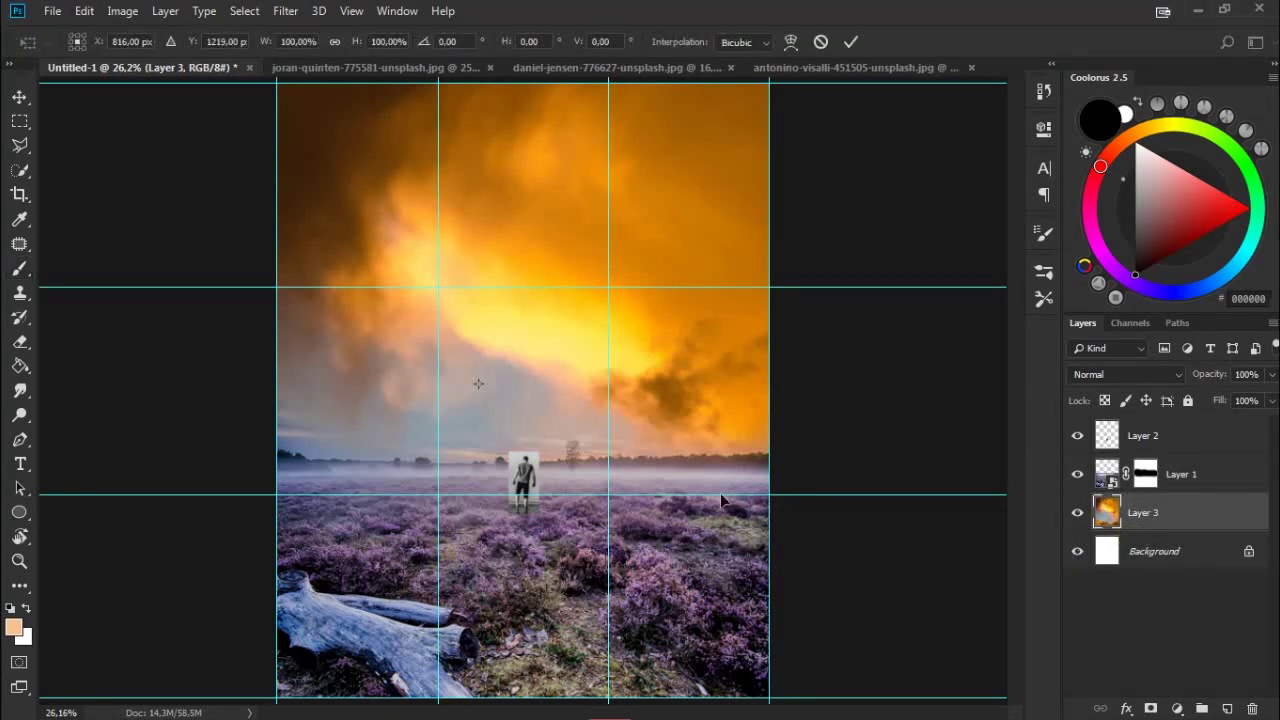
key("ctrl+0")
left_click(820, 42)
right_click(1160, 510)
left_click(995, 339)
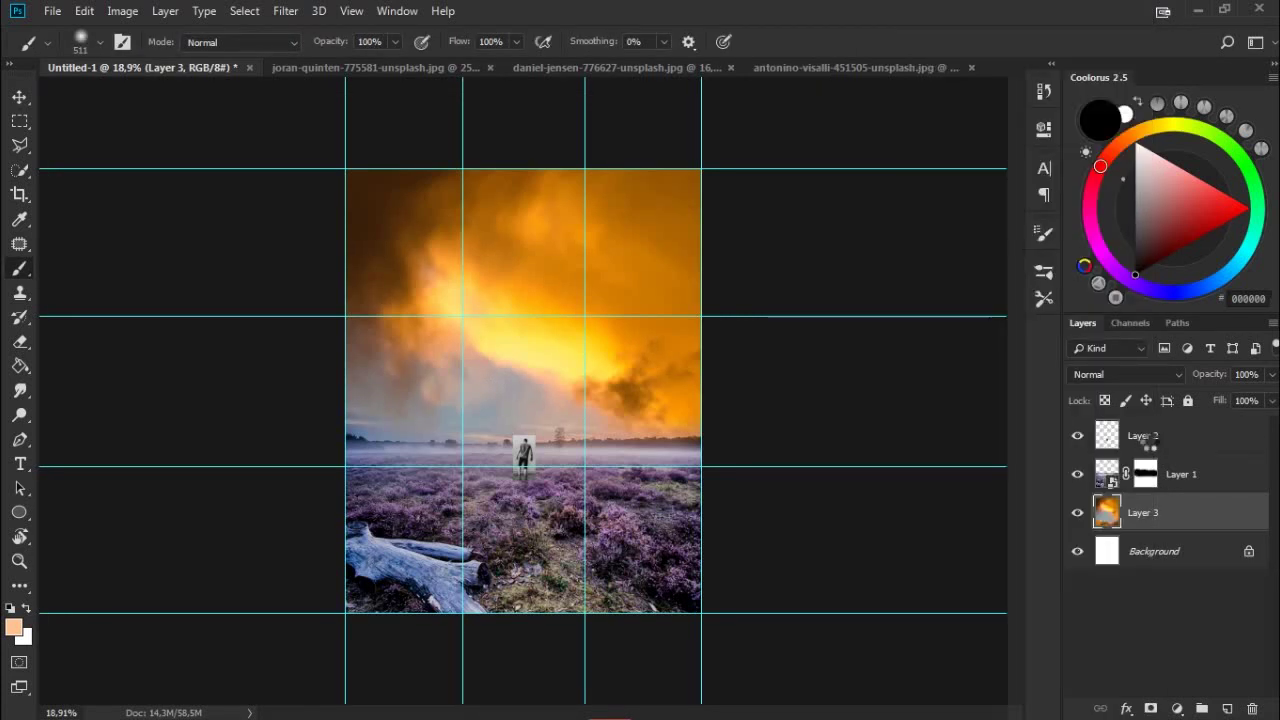
Scale the cloud layer down and raise it so clouds frame a blue opening above the horizon.
key("ctrl+t")
mouse_move(1013, 622)
left_mouse_down()
mouse_move(752, 465)
mouse_move(770, 490)
left_mouse_up()
left_click_drag(750, 380, 728, 357)
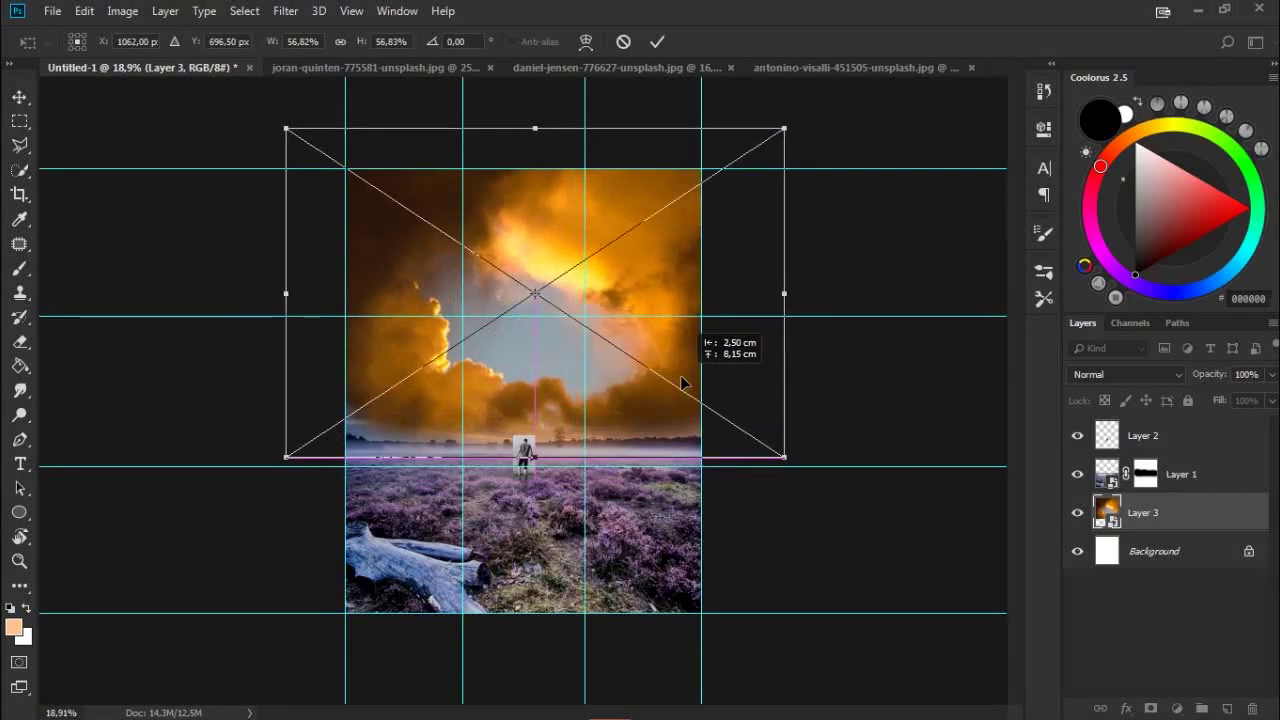
left_click(657, 42)
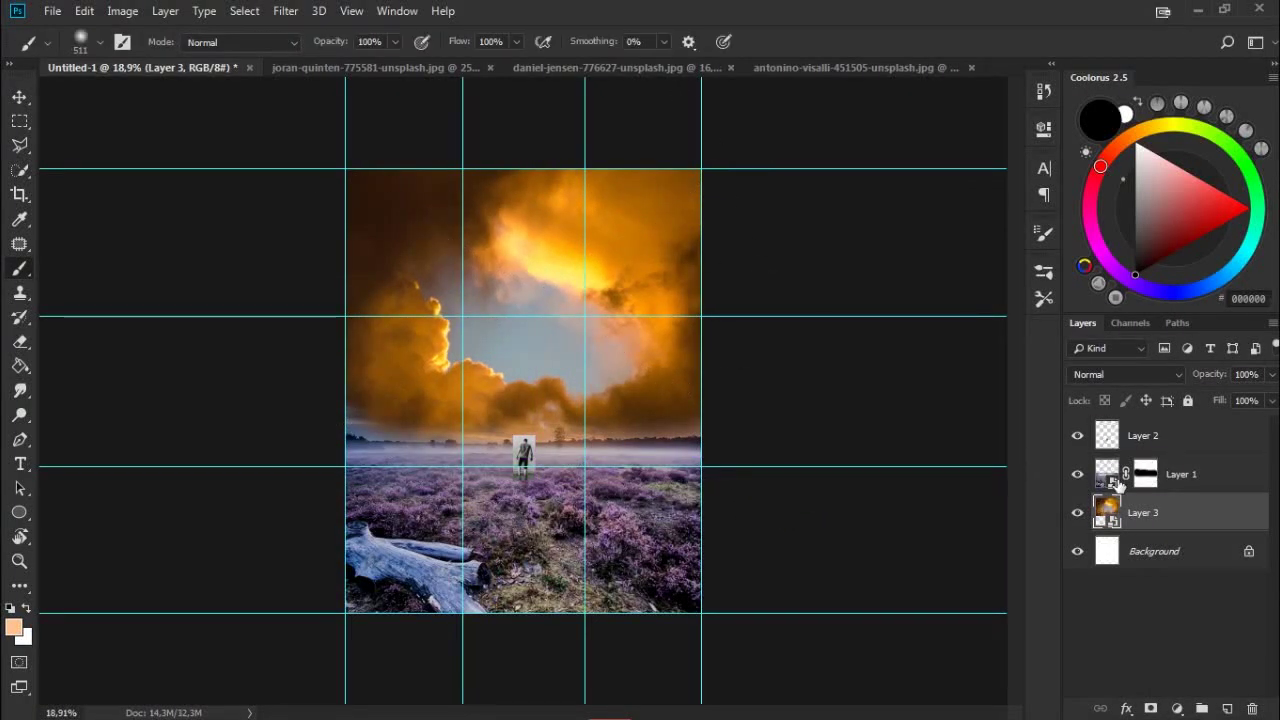
Hide the guides and target the field layer's mask for painting.
left_click(1143, 446)
key("ctrl+semicolon")
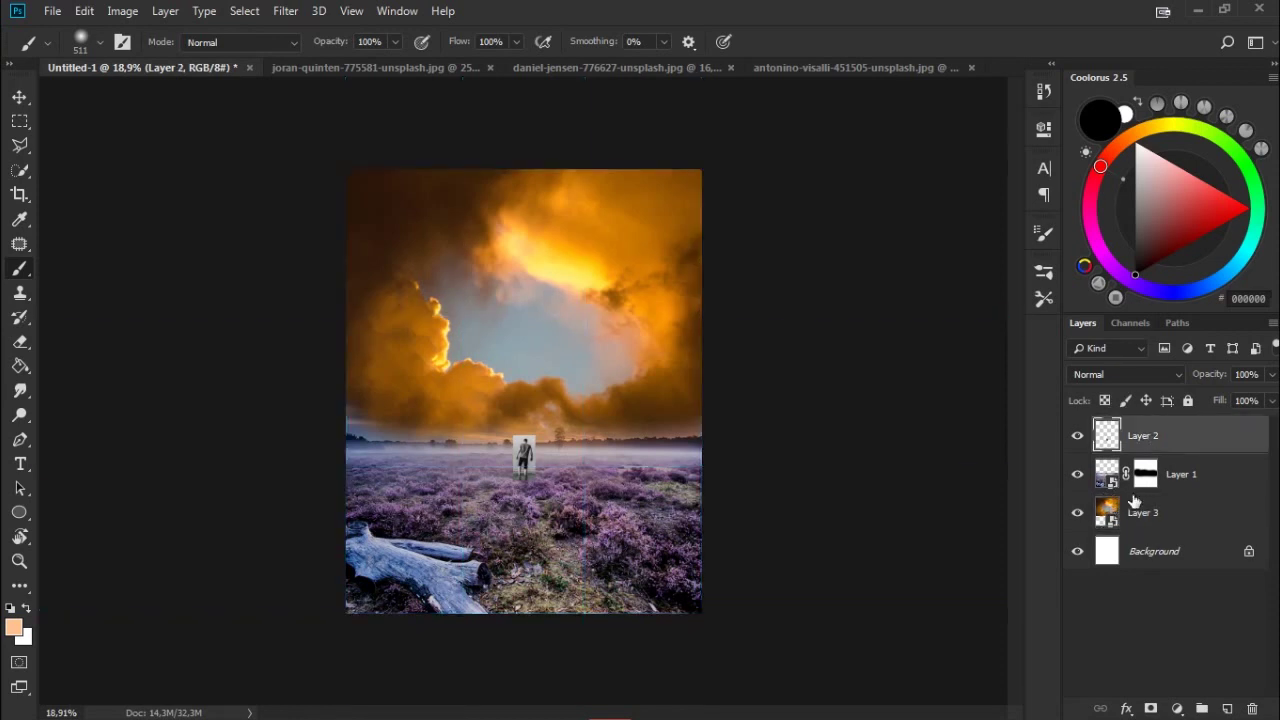
left_click(1145, 474)
scroll(568, 395, "up", 2)
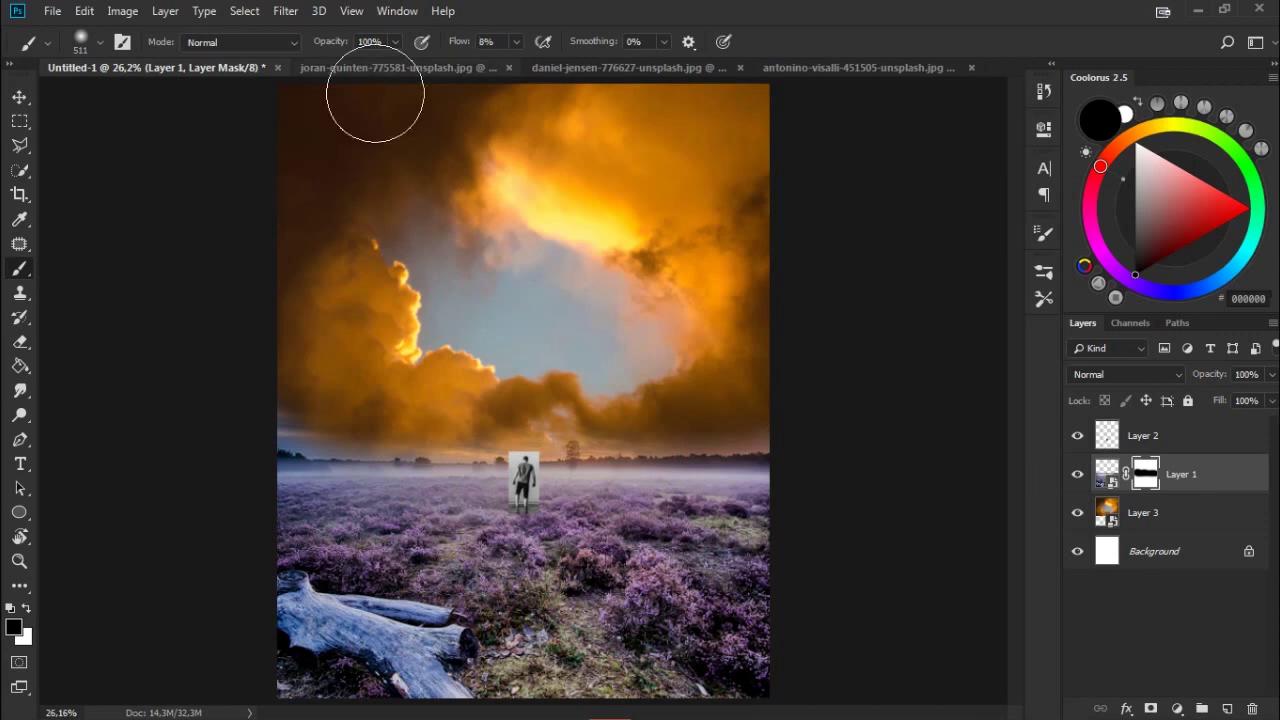
Soften the field's sky mask with a smaller brush, then add a layer mask to the man's layer.
right_click(466, 390)
left_click(270, 424)
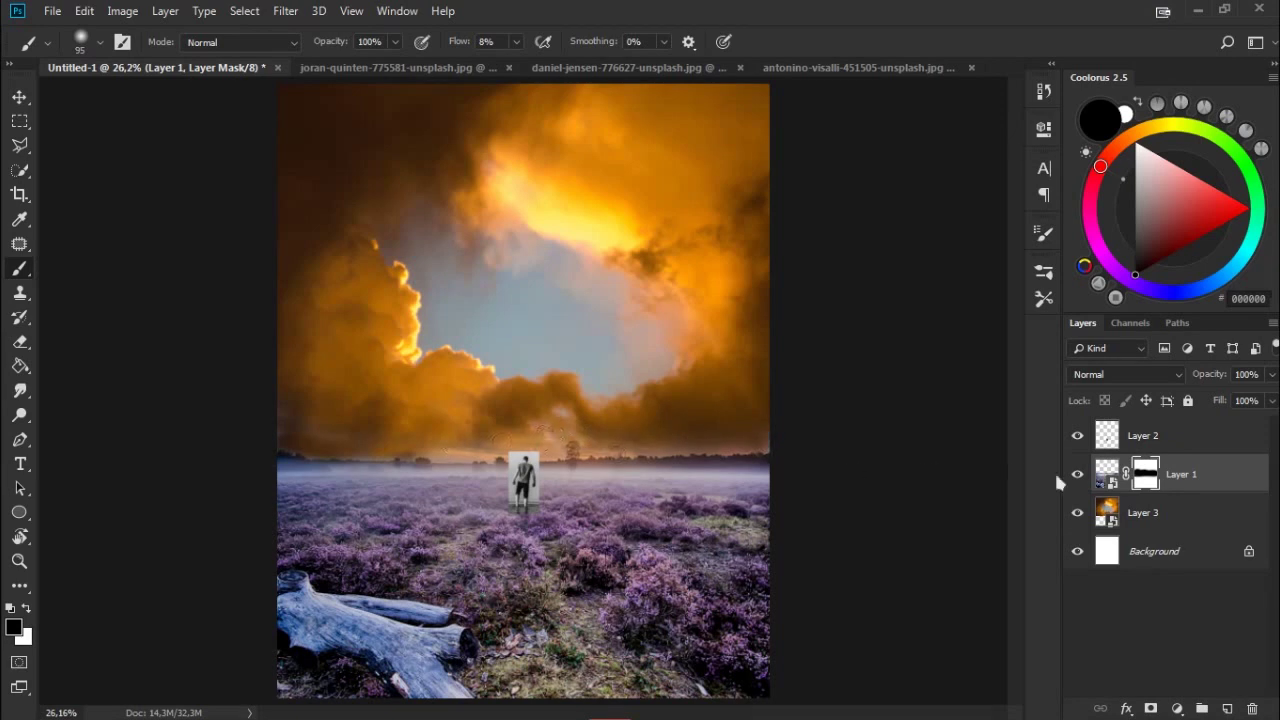
left_click(1170, 438)
left_click(1150, 708)
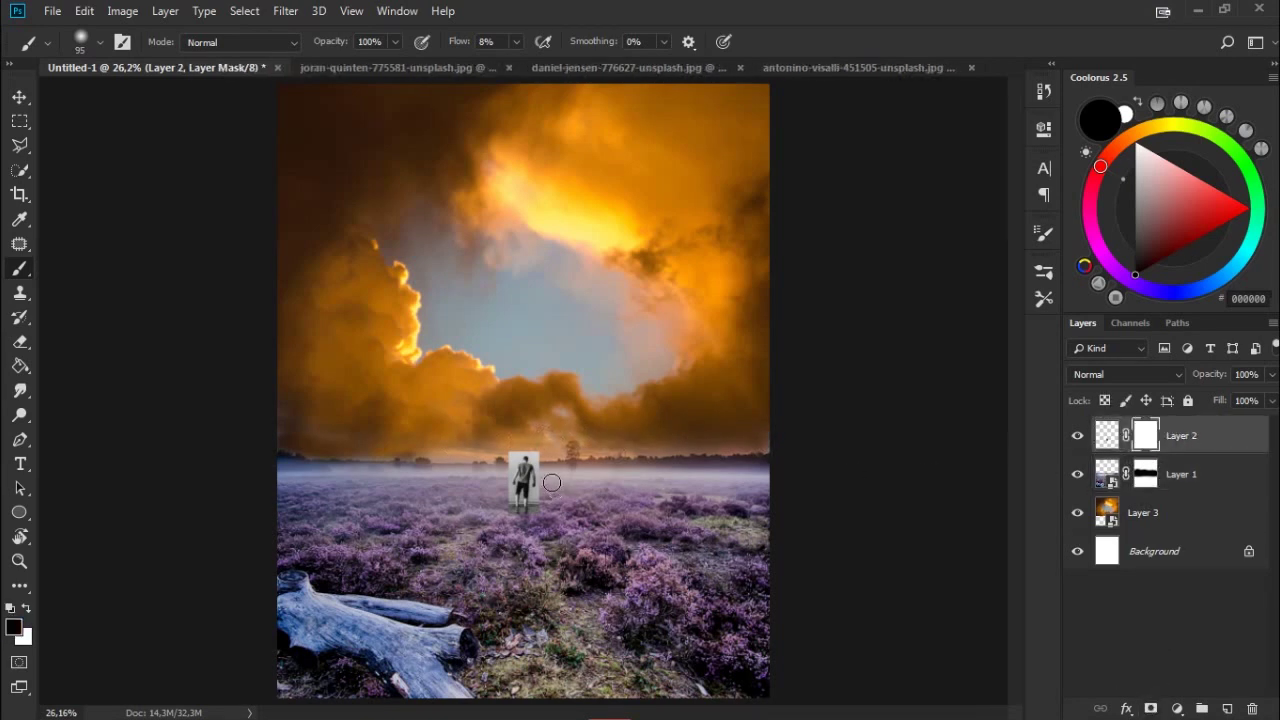
Zoom in and paint black on the man's mask to remove the grey backdrop on both sides.
scroll(552, 483, "up", 4)
scroll(571, 528, "up", 3)
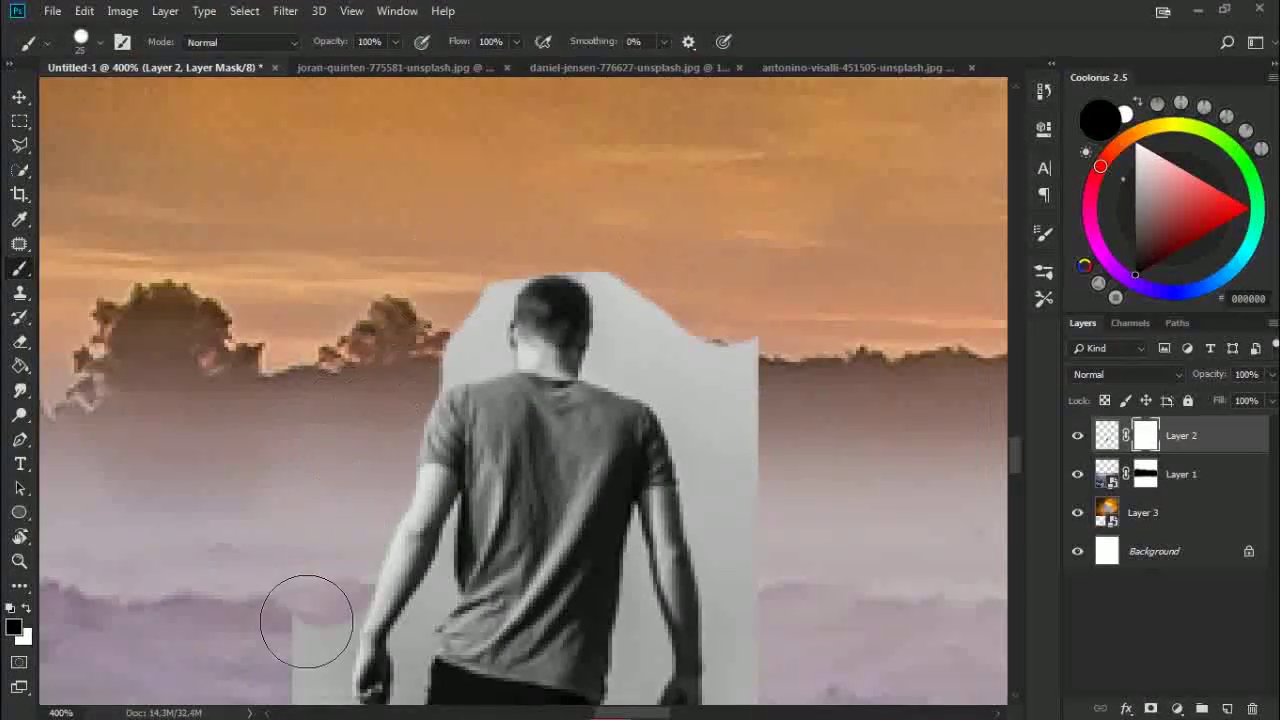
key("bracketleft")
key("bracketleft")
key("bracketleft")
left_click_drag(445, 290, 520, 385)
left_click_drag(590, 280, 750, 440)
scroll(714, 403, "down", 3)
scroll(644, 310, "down", 2)
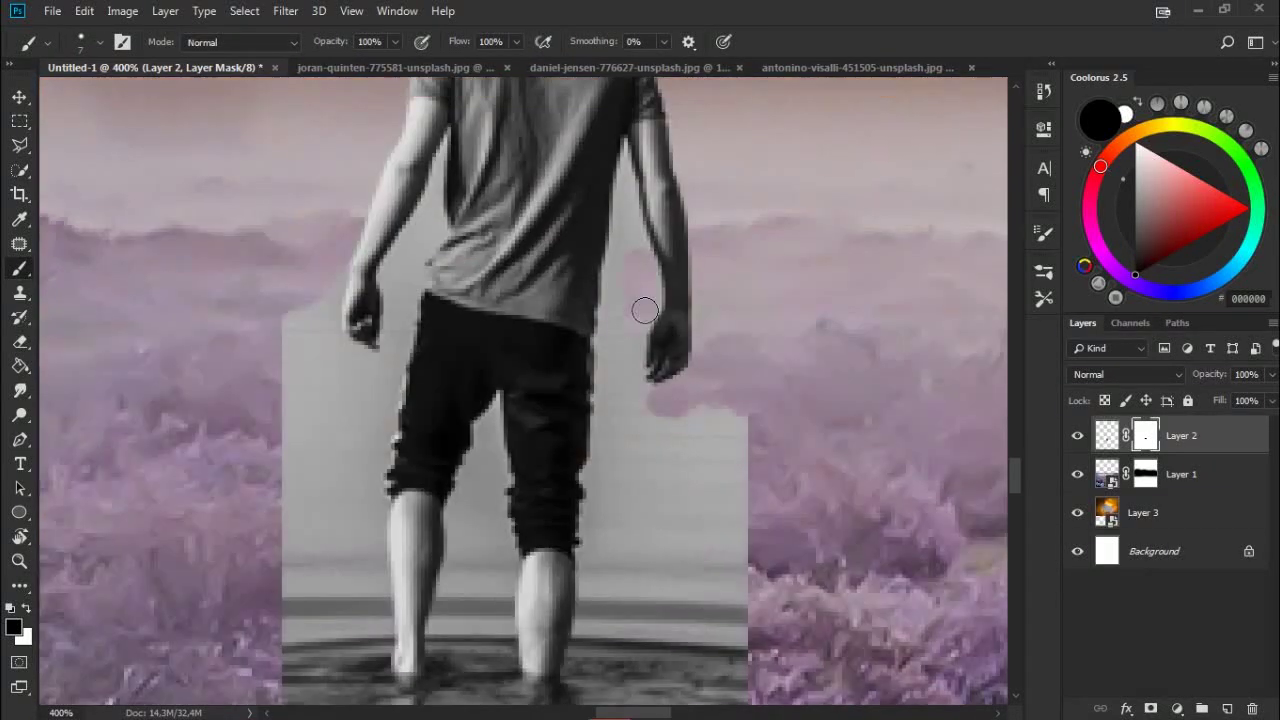
scroll(748, 280, "up", 1)
left_click_drag(290, 620, 443, 366)
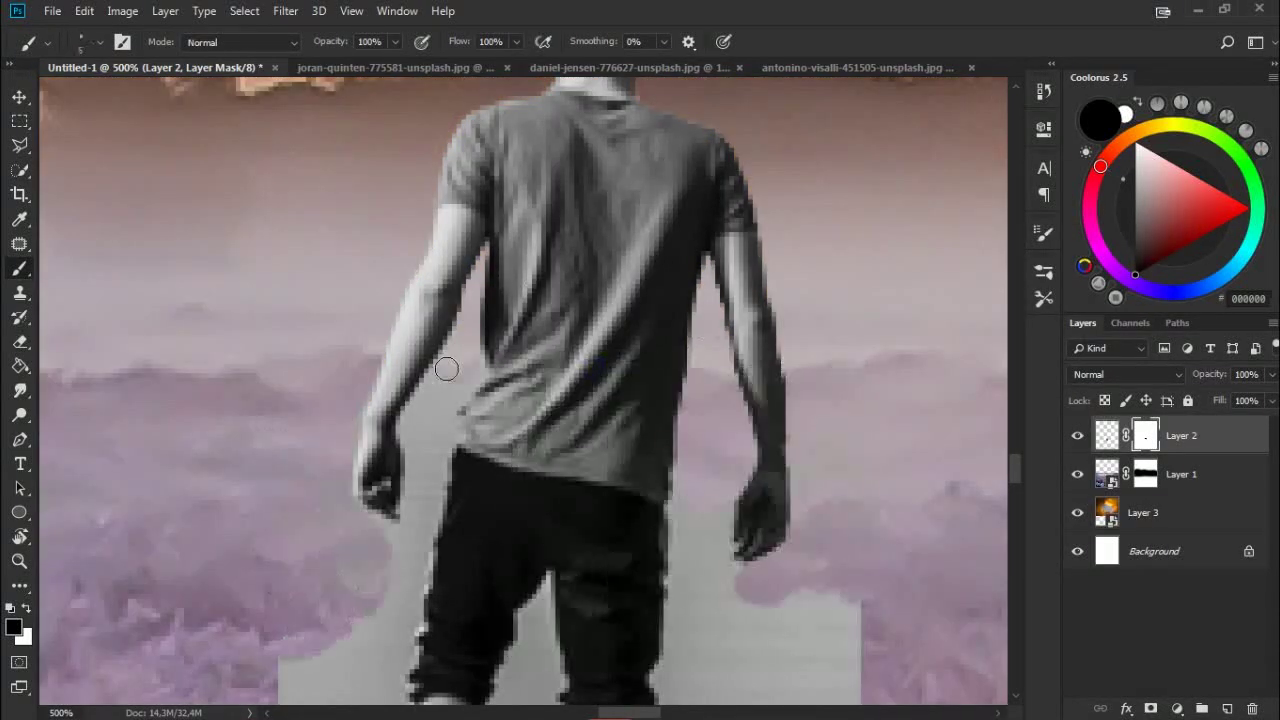
scroll(420, 498, "down", 1)
scroll(420, 498, "down", 3)
left_click_drag(800, 327, 686, 543)
scroll(686, 543, "down", 3)
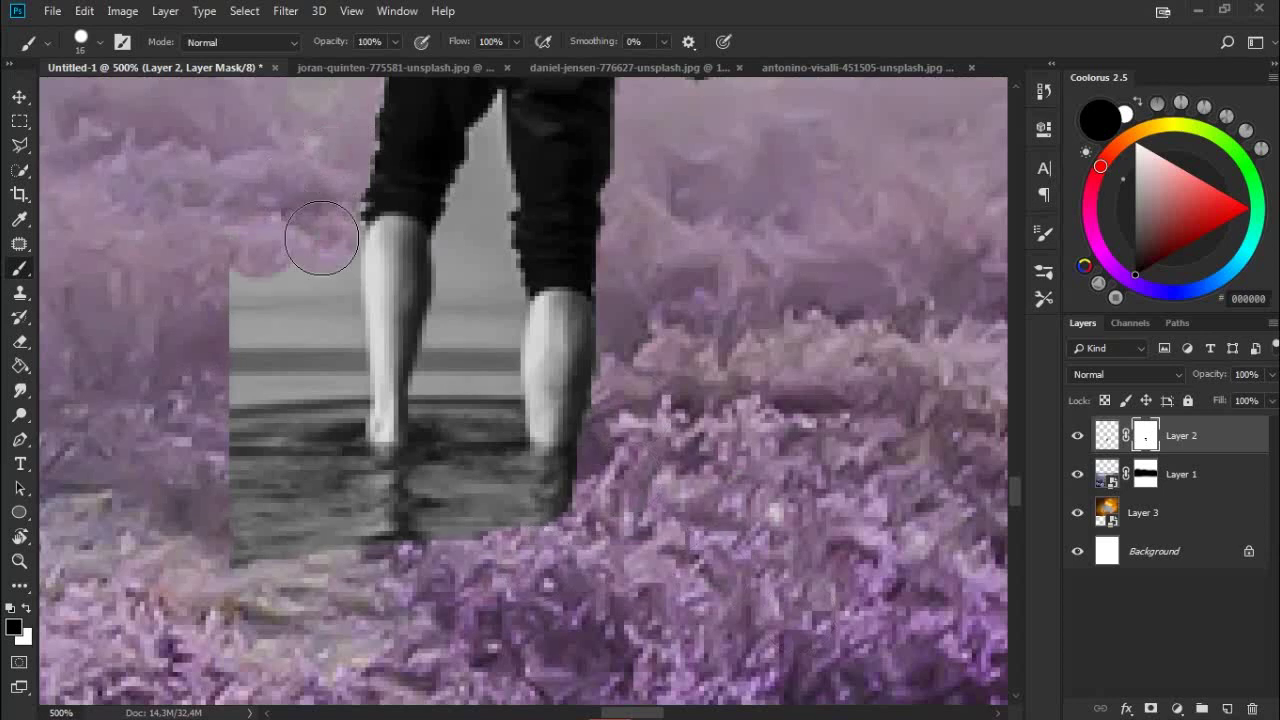
scroll(320, 234, "up", 2)
Refine the man's mask with a resized brush, switching to white at 32% flow.
right_click(697, 259)
double_click(817, 447)
left_click_drag(505, 230, 523, 423)
scroll(480, 440, "down", 2)
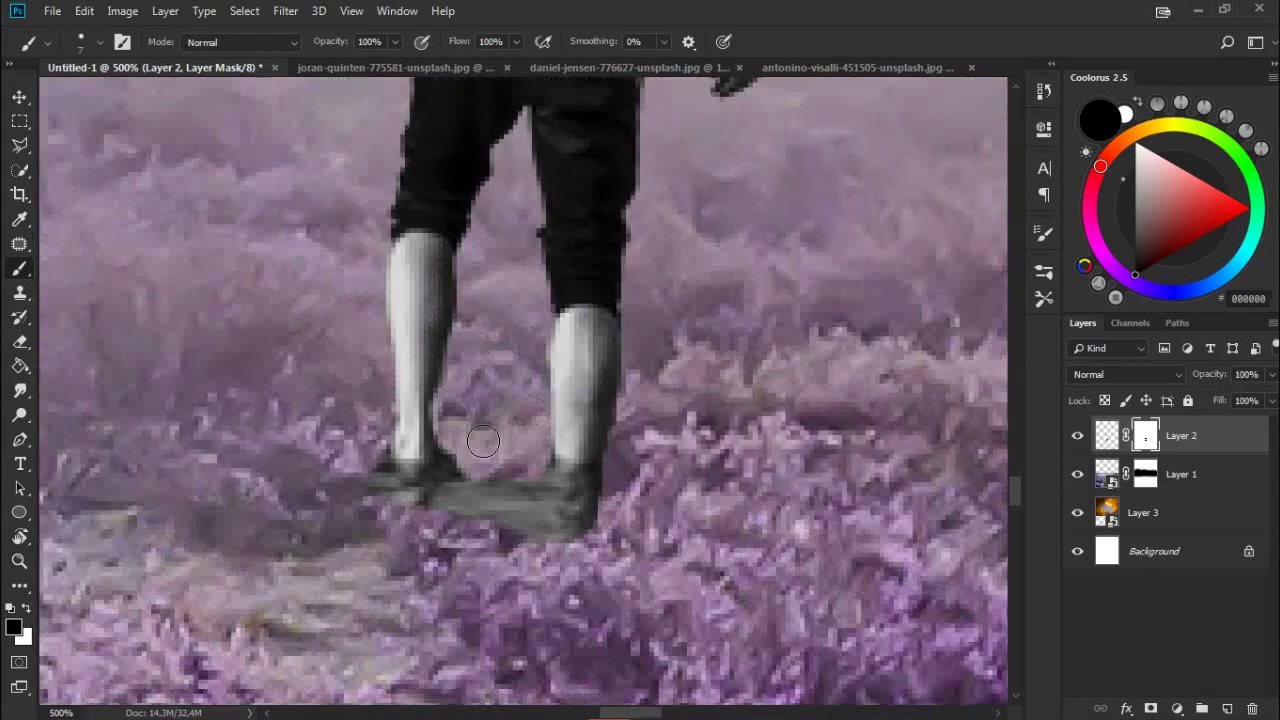
right_click(534, 411)
key("Escape")
key("x")
key("shift+3")
key("shift+2")
key("ctrl+0")
key("ctrl+1")
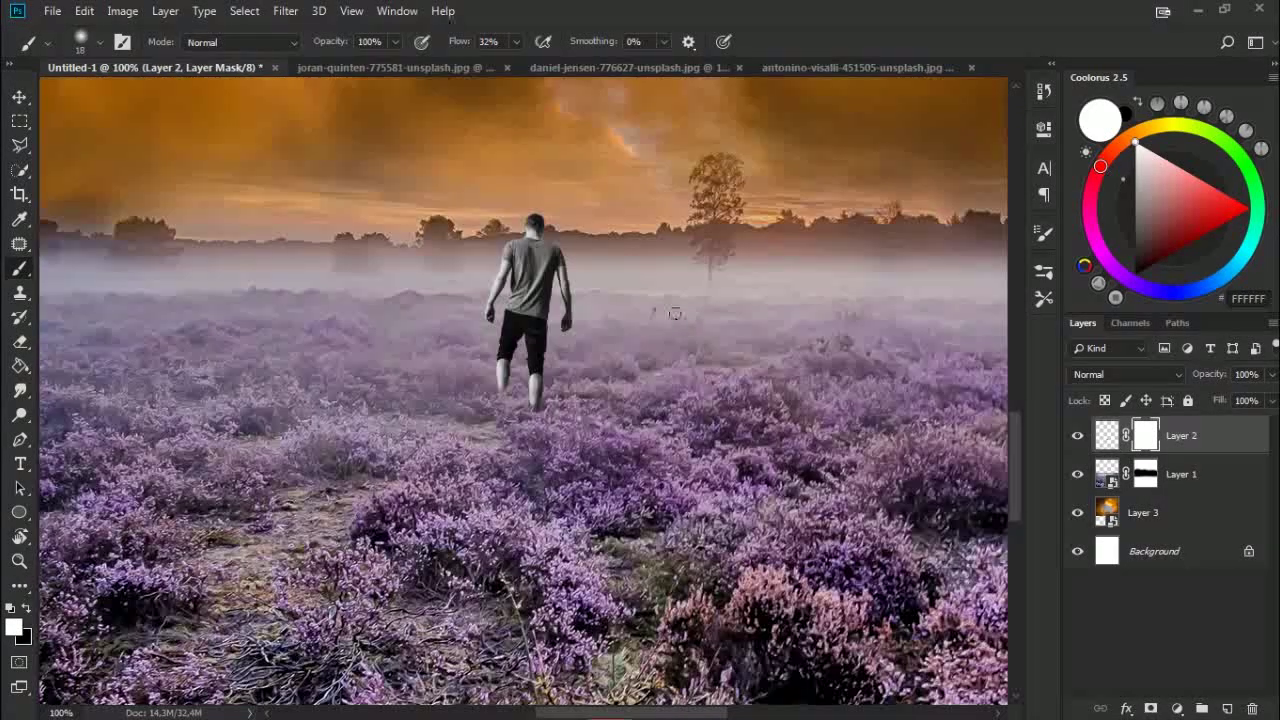
Put the cloud, field and man layers into their own groups and drag in the moon photo.
left_click_drag(1218, 521, 1201, 708)
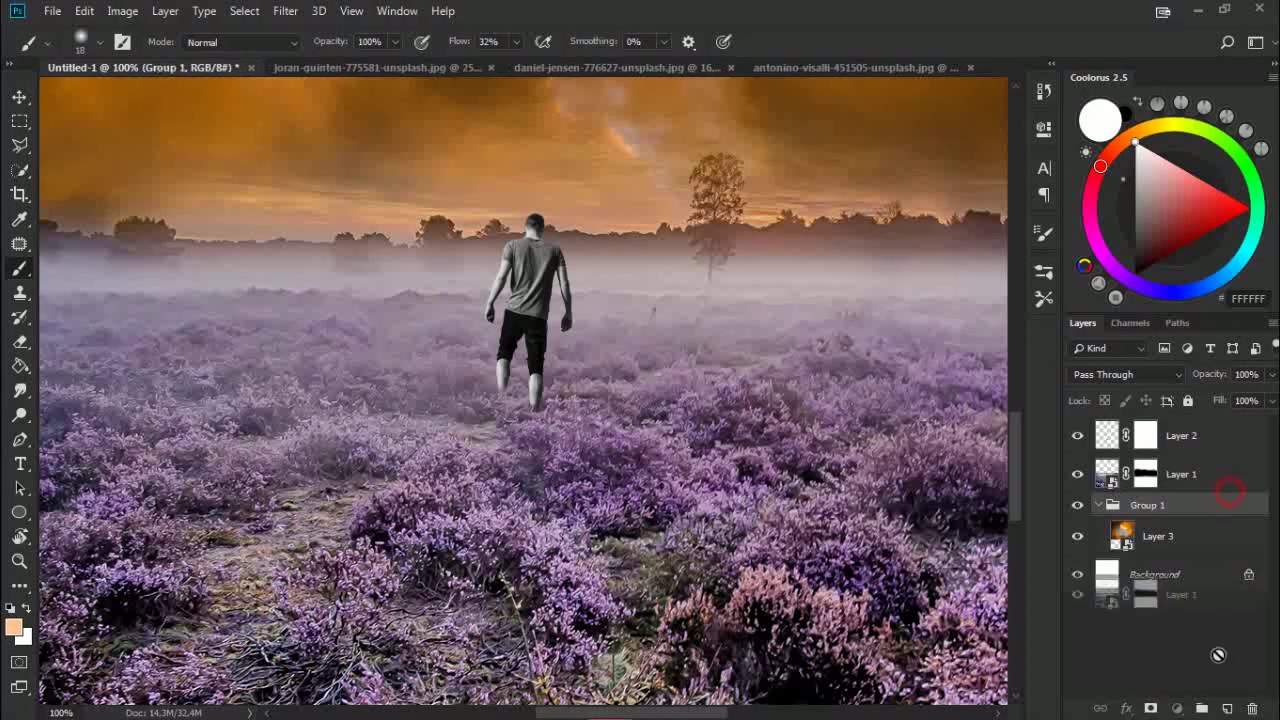
left_click_drag(1200, 474, 1201, 708)
left_click_drag(1190, 435, 1203, 708)
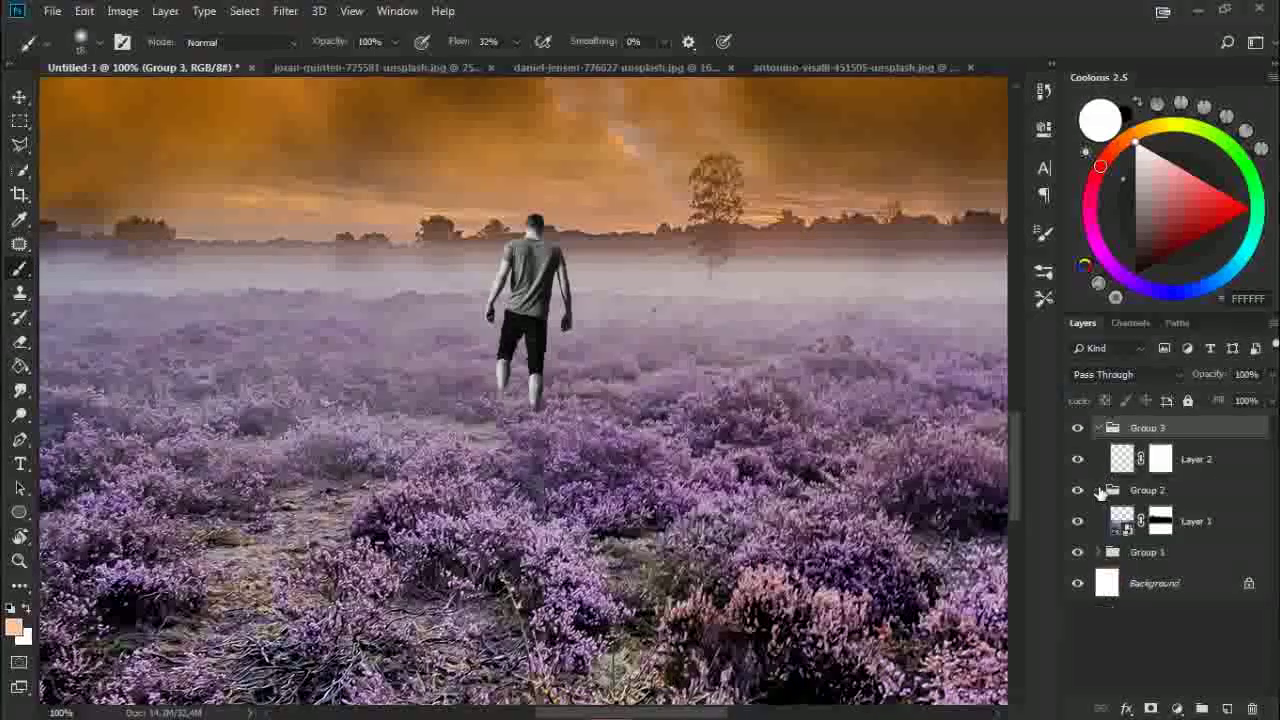
left_click(1098, 490)
left_click(1190, 459)
left_click_drag(784, 356, 812, 426)
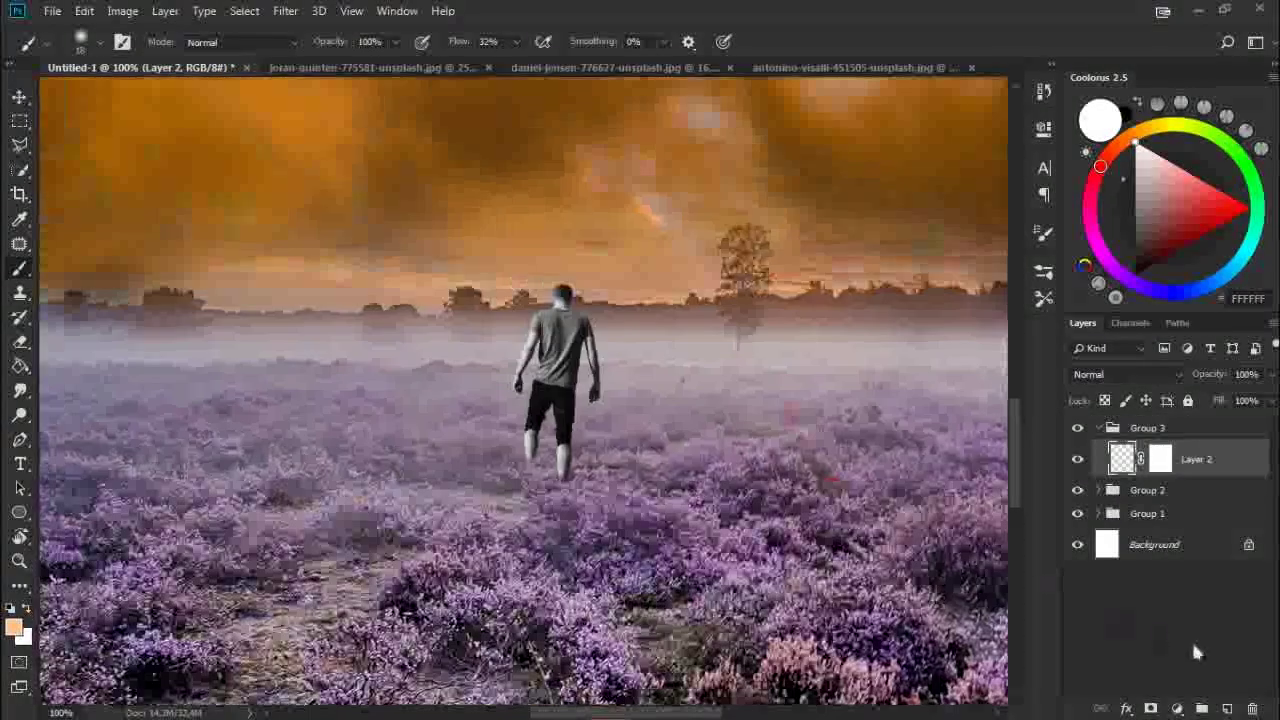
left_click(1205, 513)
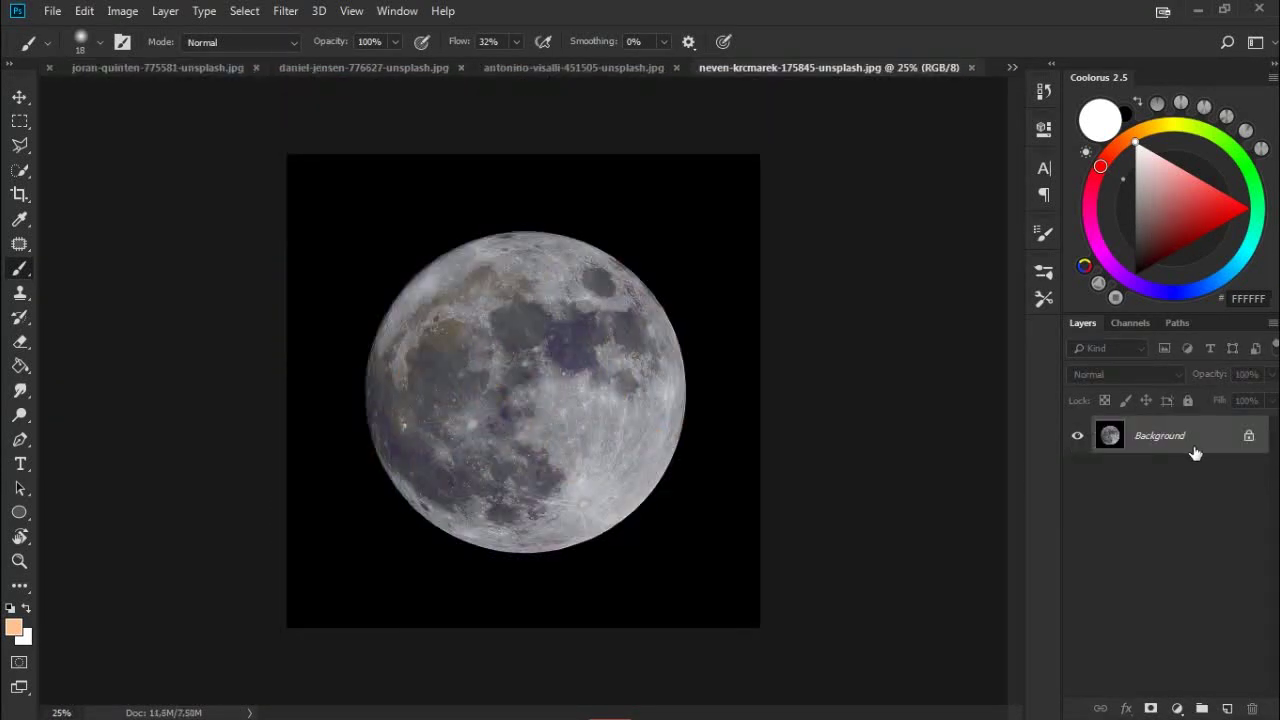
left_click_drag(1195, 453, 634, 397)
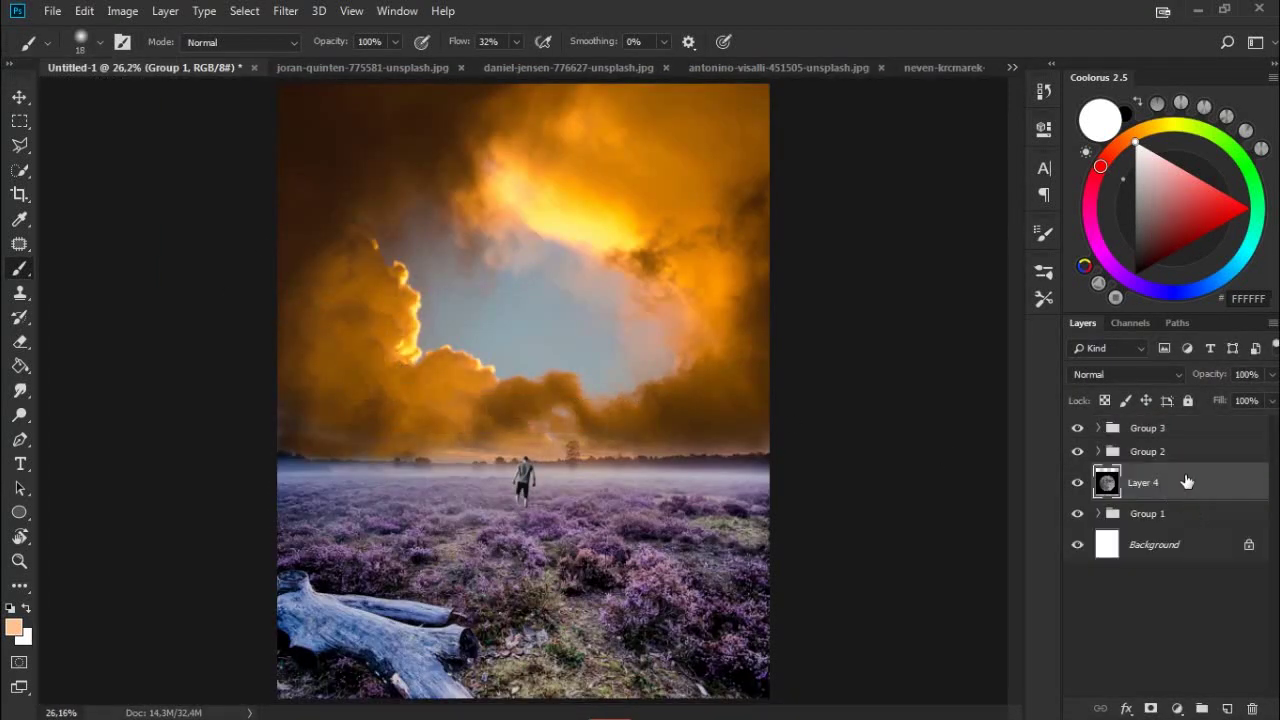
Drop the moon layer between Group 2 and Group 1 and move it above the horizon.
left_click_drag(634, 397, 1188, 486)
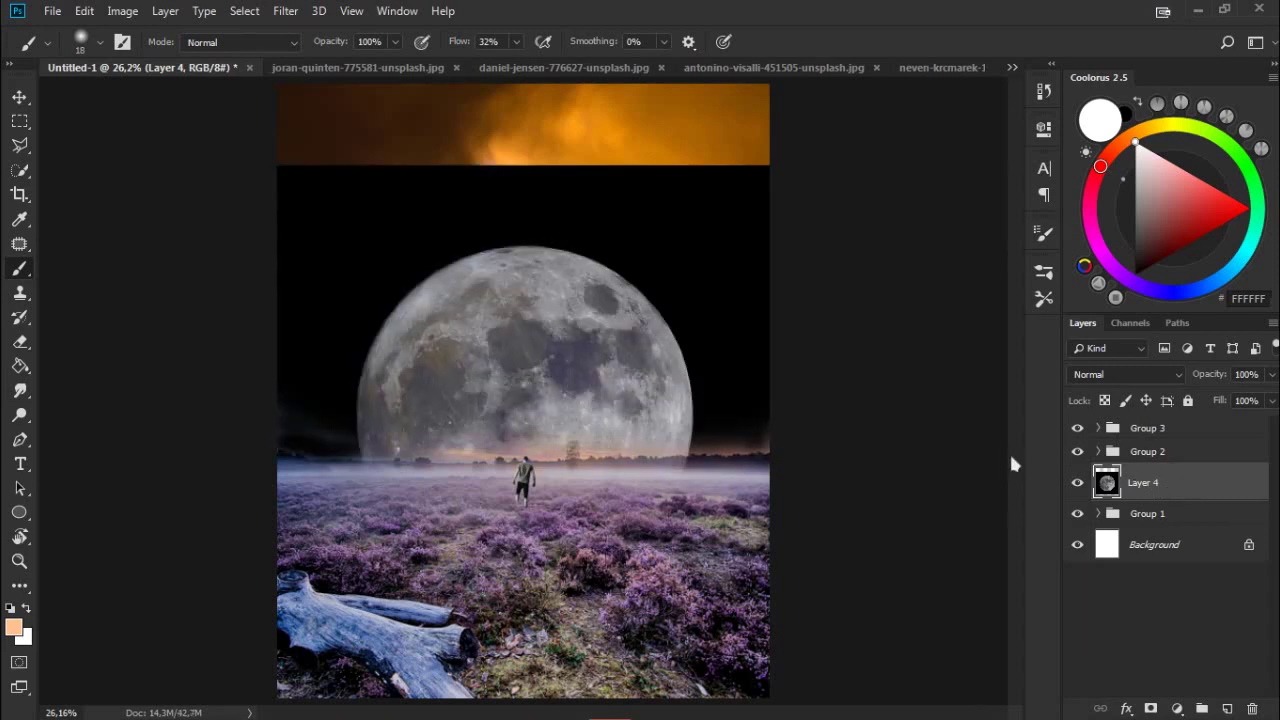
key("ctrl+t")
left_click_drag(700, 263, 700, 150)
key("Return")
left_click(24, 171)
Draw an elliptical selection fitted around the moon's disc.
left_click_drag(20, 120, 90, 145)
left_click_drag(385, 196, 751, 423)
left_click_drag(520, 215, 531, 258)
left_click_drag(352, 90, 751, 450)
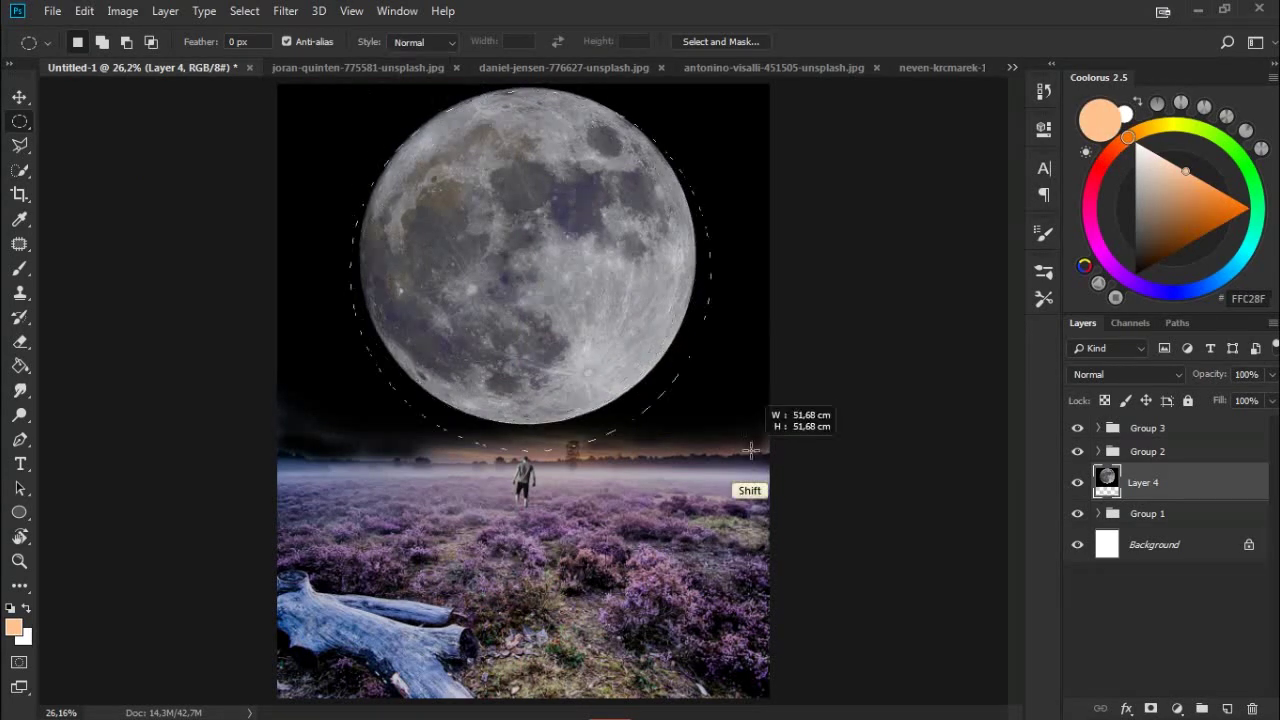
left_click_drag(751, 450, 548, 340)
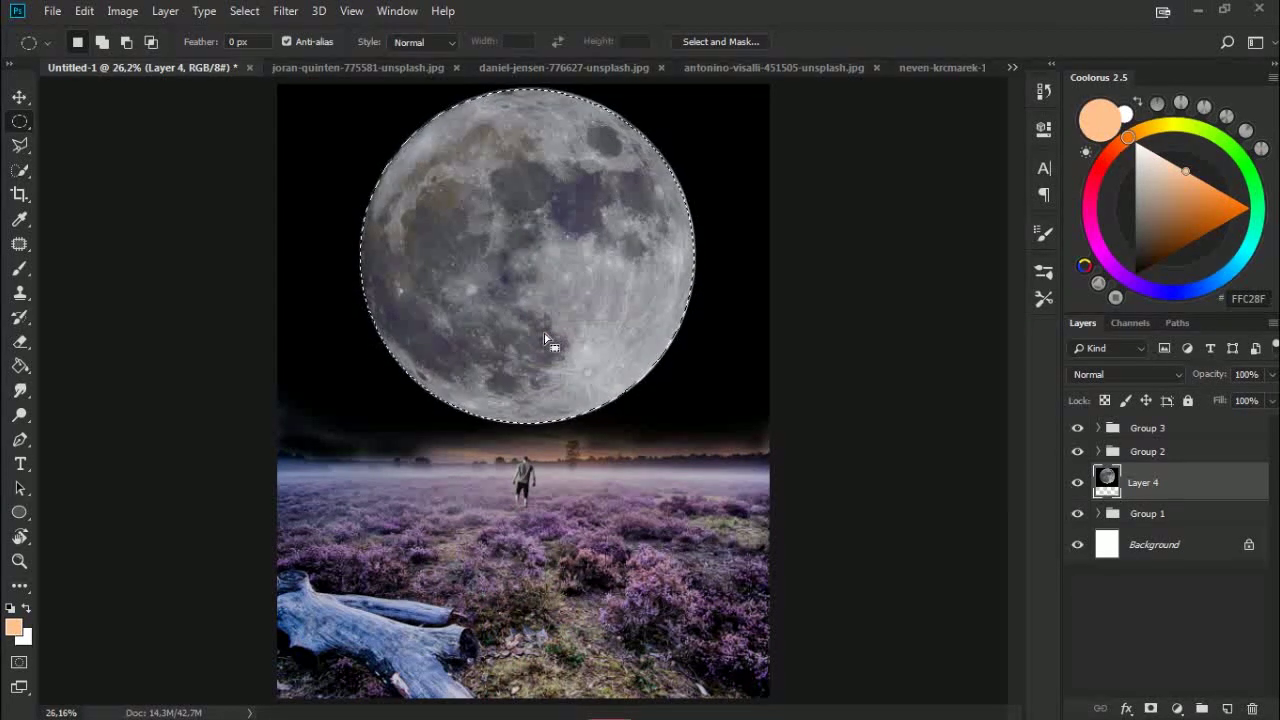
Mask the moon layer to the circular selection and apply the mask permanently.
left_click(1150, 708)
left_click(1098, 513)
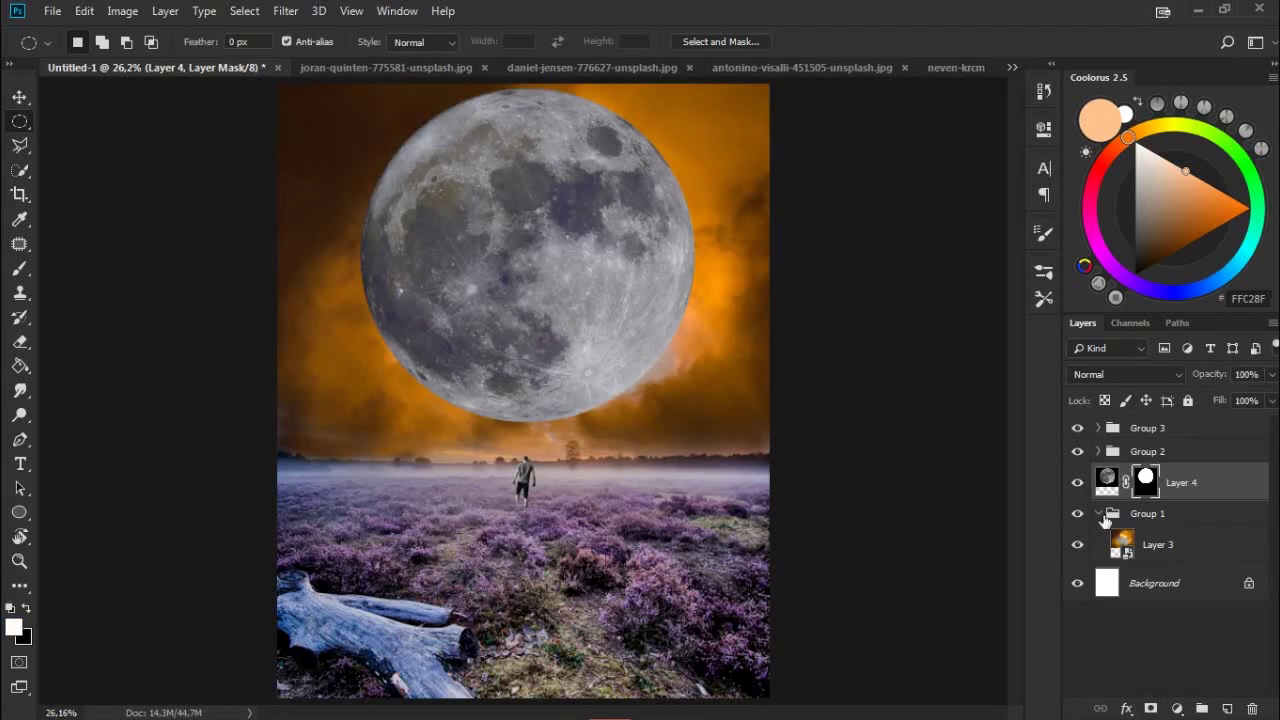
left_click(1104, 516)
right_click(1145, 482)
left_click(1150, 540)
right_click(1156, 482)
Convert the moon to a Smart Object, add a mask, and hide its lower edge behind the clouds.
left_click(993, 238)
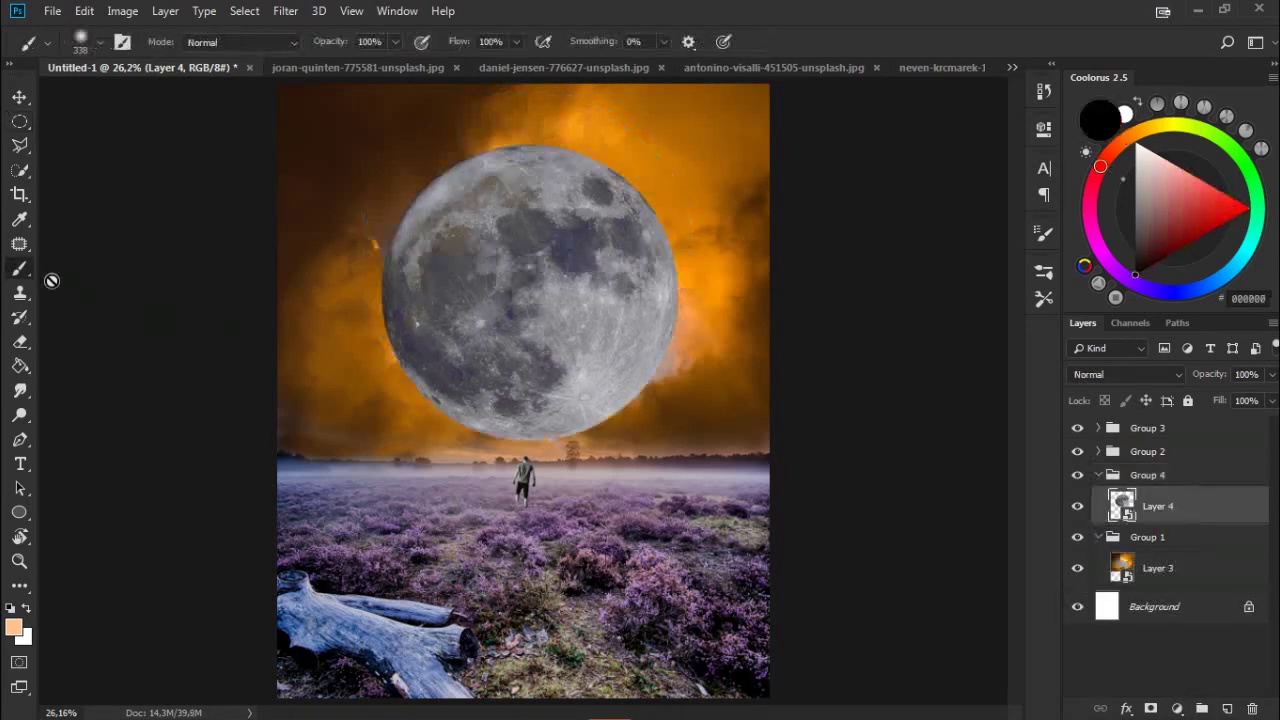
left_click(1150, 706)
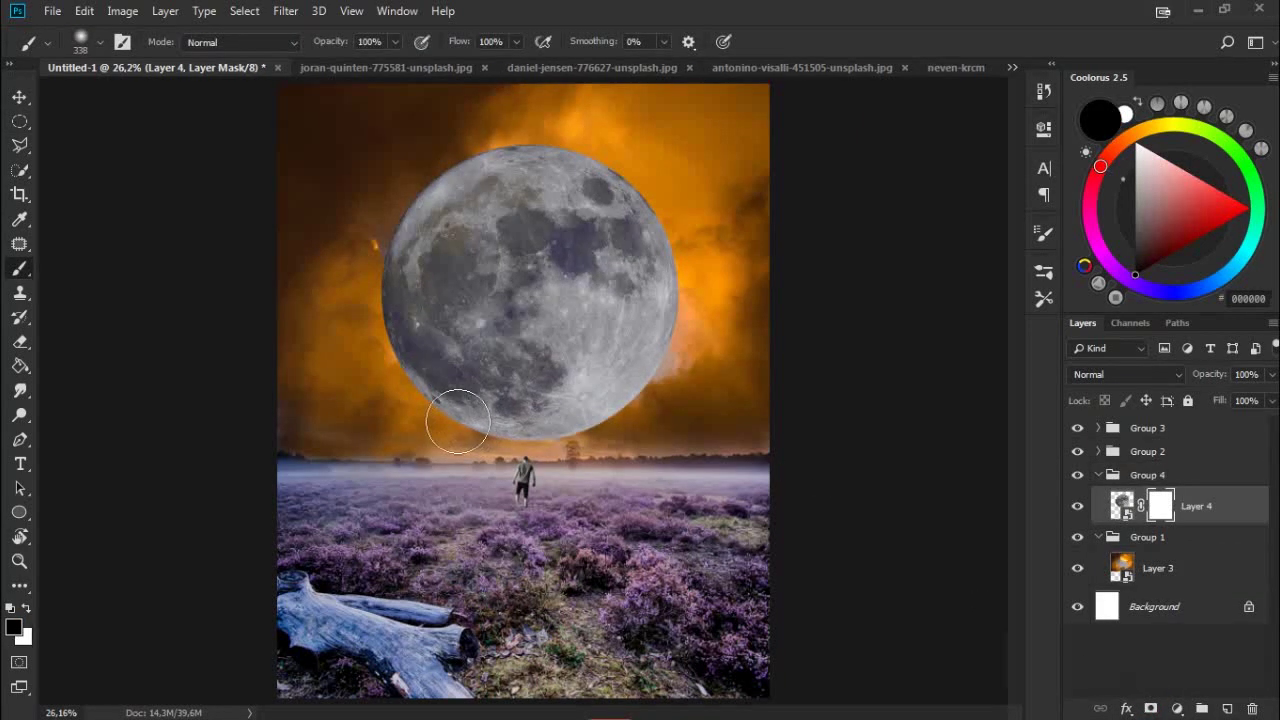
mouse_move(540, 440)
left_mouse_down()
mouse_move(430, 400)
mouse_move(366, 337)
left_mouse_up()
key("x")
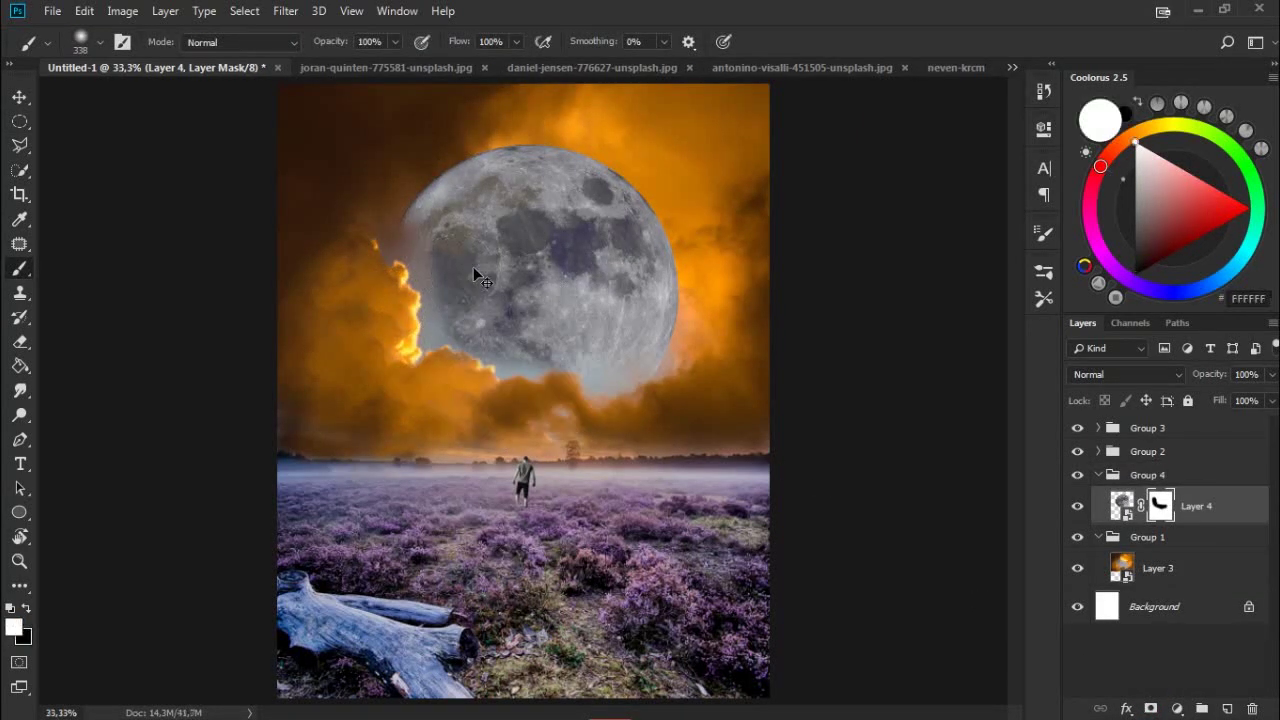
scroll(477, 277, "up", 3)
right_click(578, 292)
left_click_drag(700, 334, 660, 334)
key("Return")
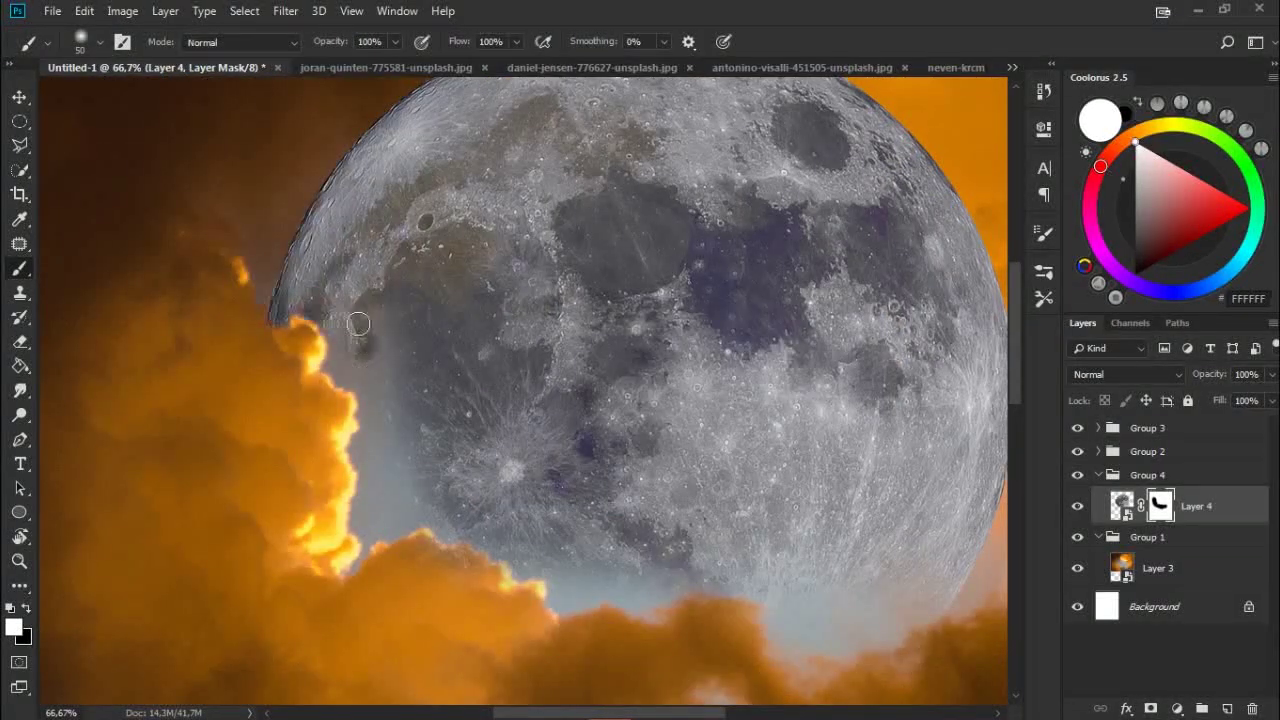
Refine the moon's mask along the cloud edge with a ~52 px brush and add empty Layer 5.
left_click_drag(340, 372, 367, 518)
key("bracketleft")
right_click(640, 372)
left_click_drag(700, 410, 712, 410)
key("Return")
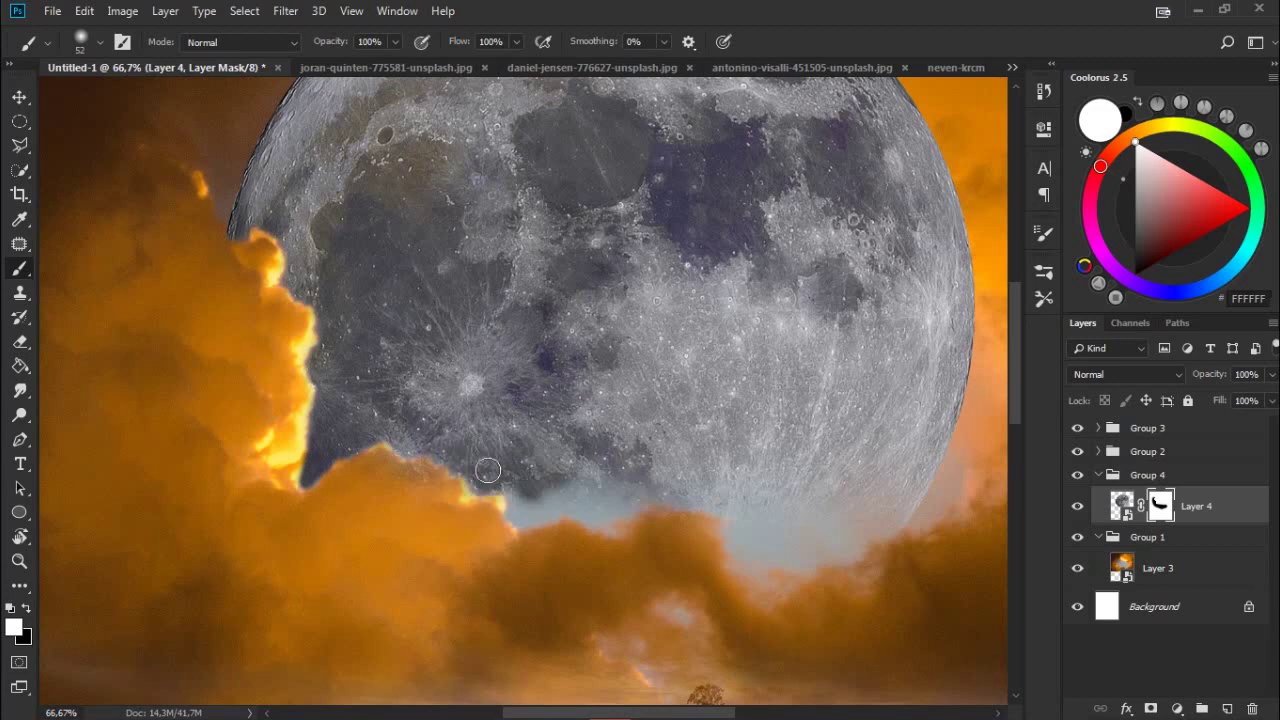
left_click_drag(471, 423, 682, 488)
key("x")
key("x")
key("x")
key("ctrl+minus")
key("ctrl+minus")
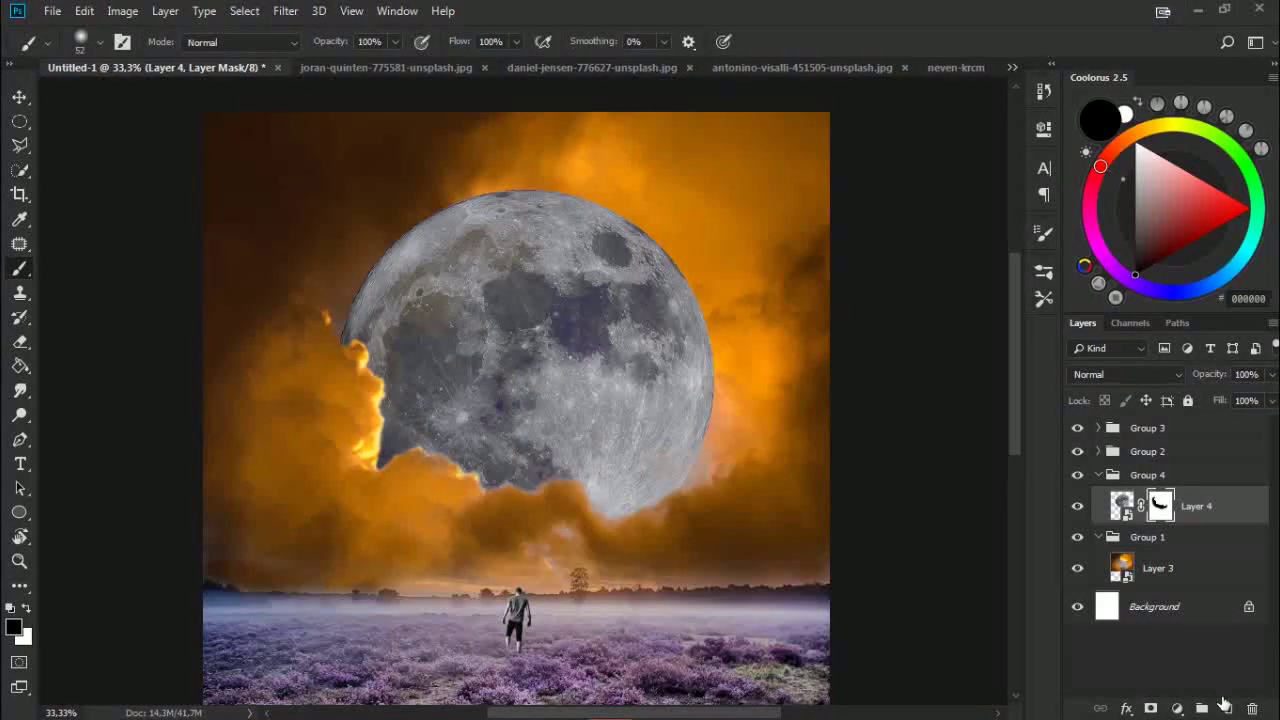
left_click(1226, 707)
right_click(1160, 506)
Clip Layer 5 to the moon and paint a soft white haze at 5% flow along its lower edge.
left_click(1066, 337)
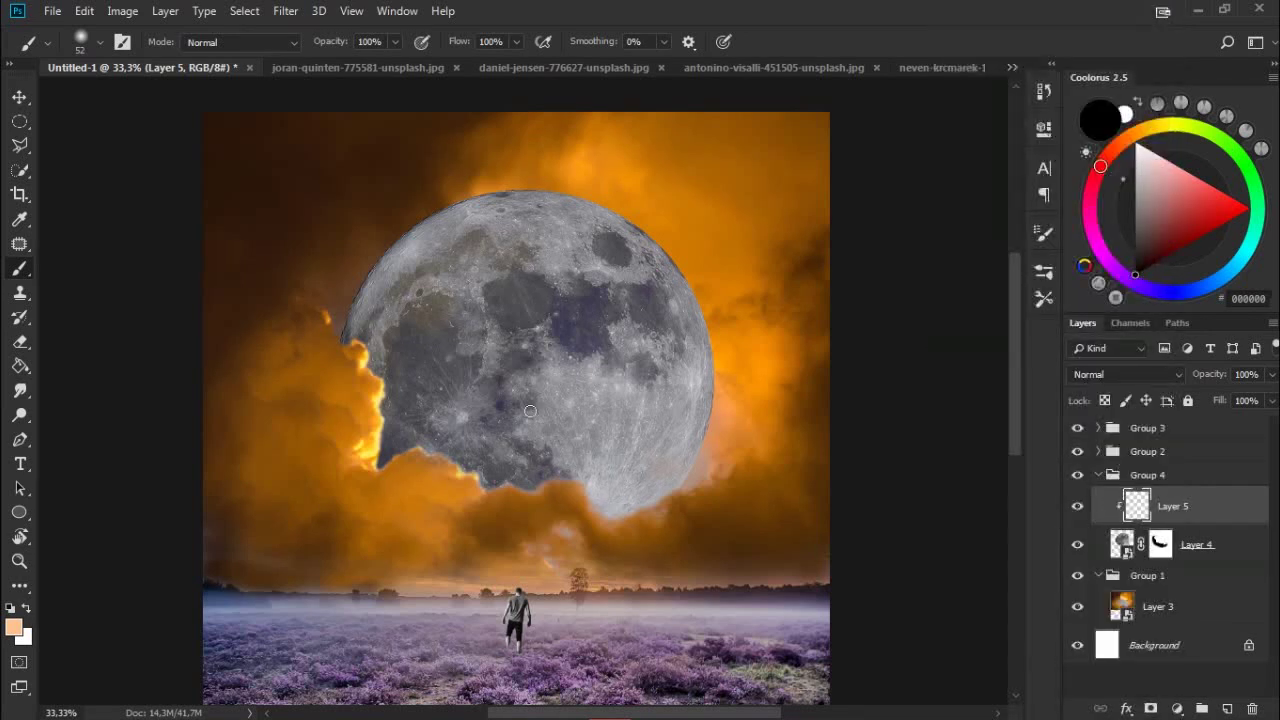
key("x")
right_click(562, 472)
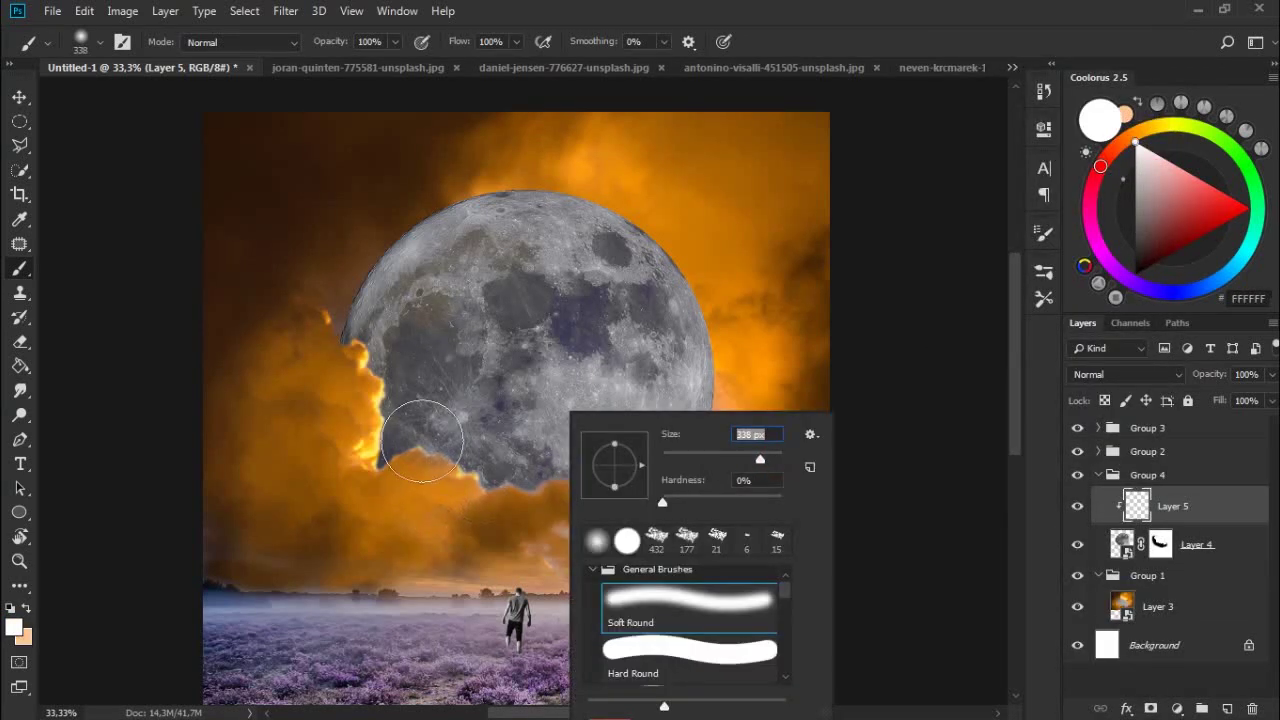
key("Return")
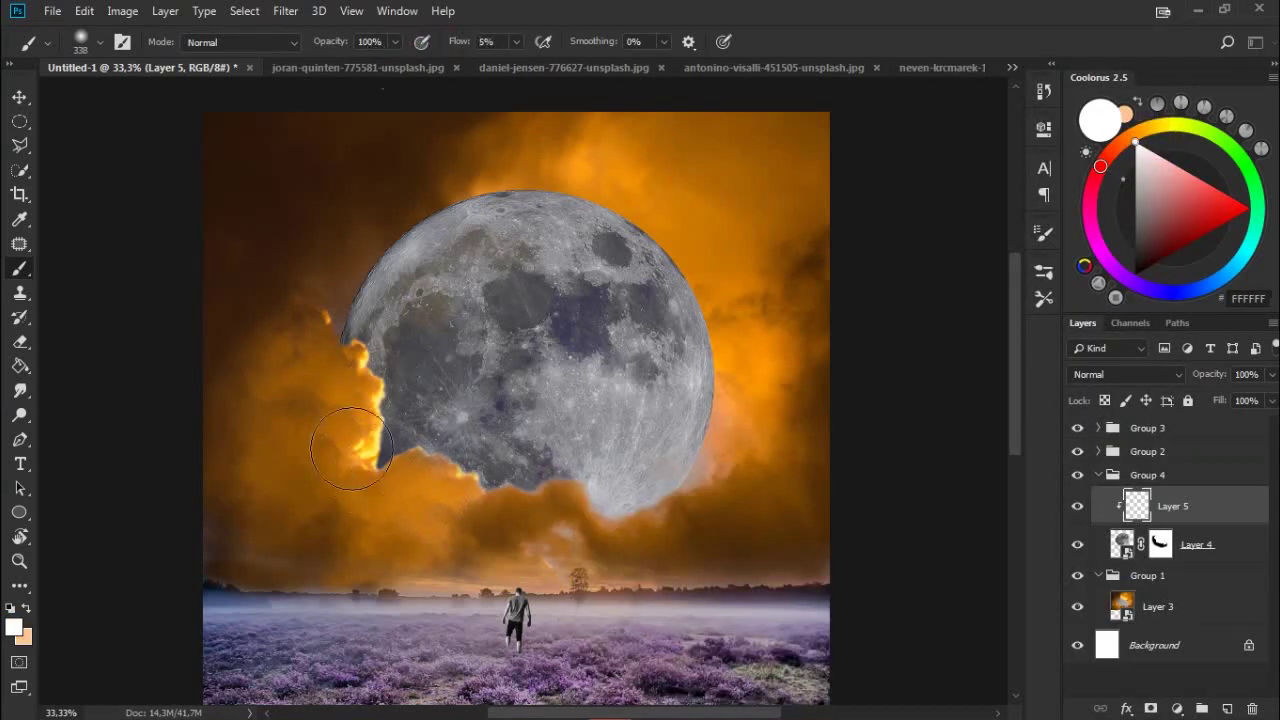
mouse_move(383, 450)
left_mouse_down()
mouse_move(378, 400)
mouse_move(629, 486)
mouse_move(709, 434)
mouse_move(557, 512)
mouse_move(361, 341)
left_mouse_up()
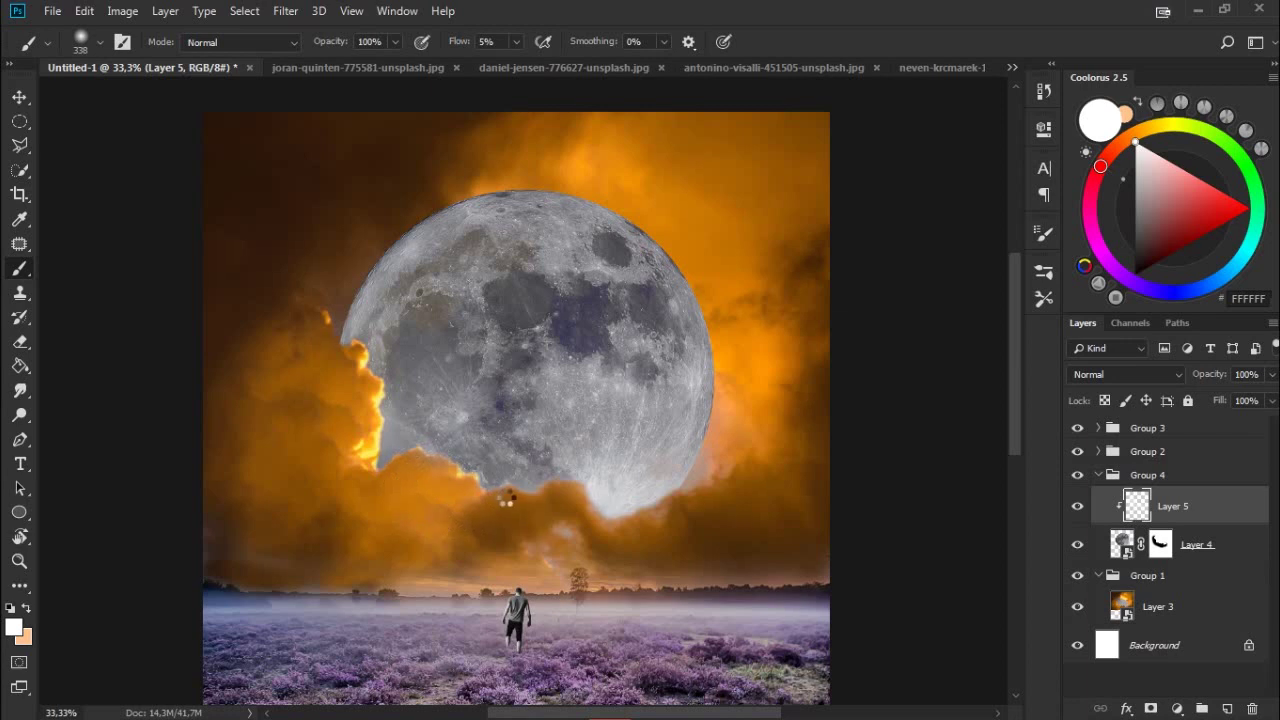
left_click_drag(507, 493, 403, 473)
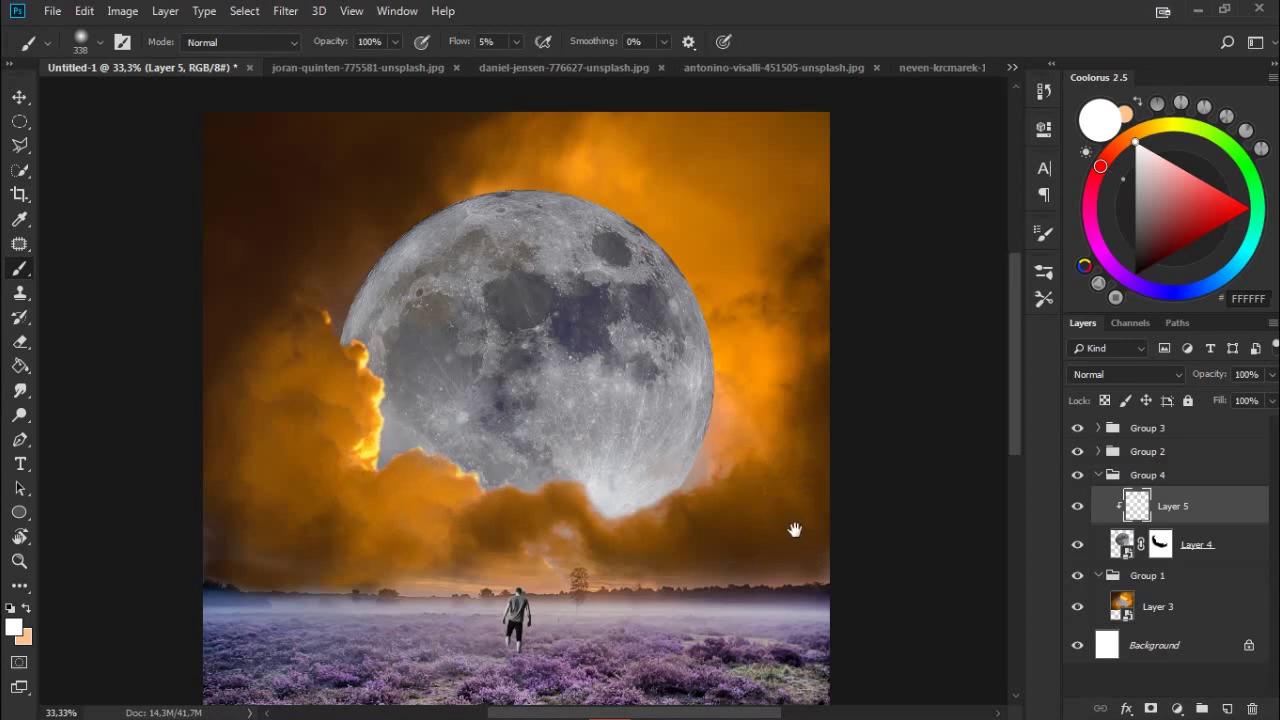
Fit the image in the window, collapse Group 1, and select Group 4.
left_click_drag(794, 529, 809, 466)
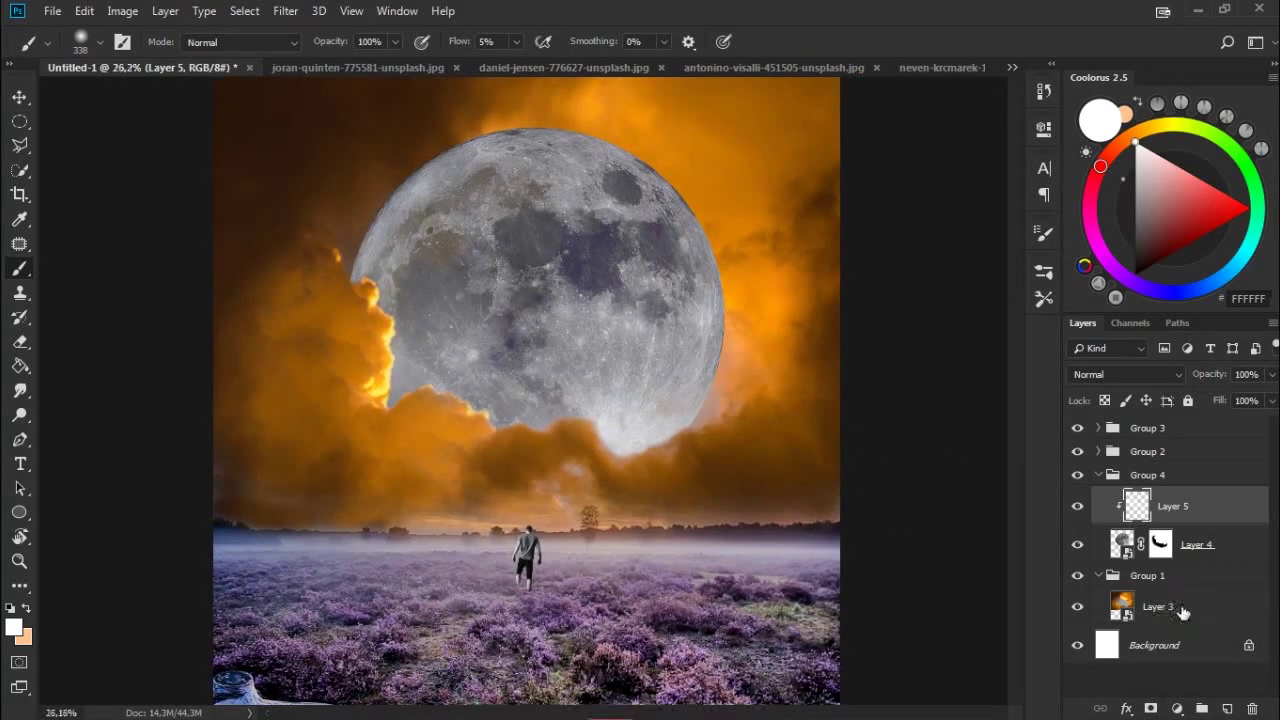
key("ctrl+0")
left_click(1125, 576)
left_click(1099, 576)
left_click(1125, 476)
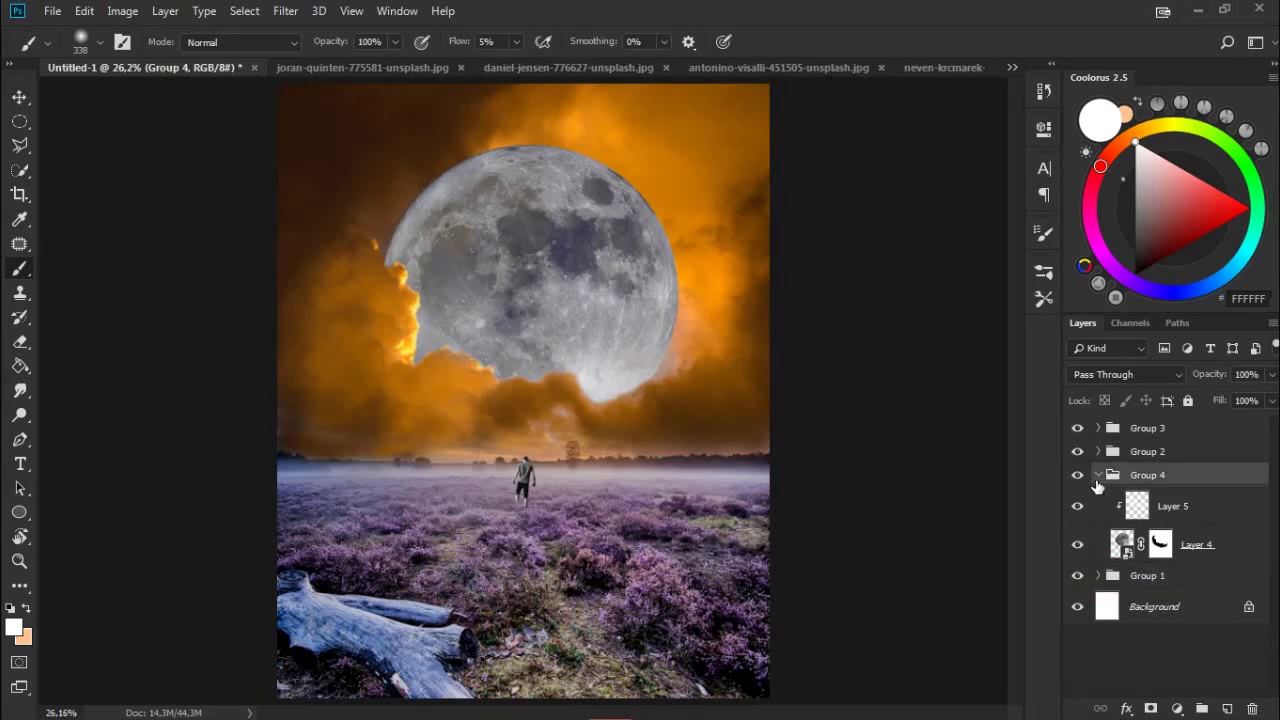
Copy the teal sky area from lucas-favre-776518-unsplash.jpg and paste it into the Untitled-1 composite.
left_click(1098, 475)
left_click(1012, 67)
left_click(1070, 170)
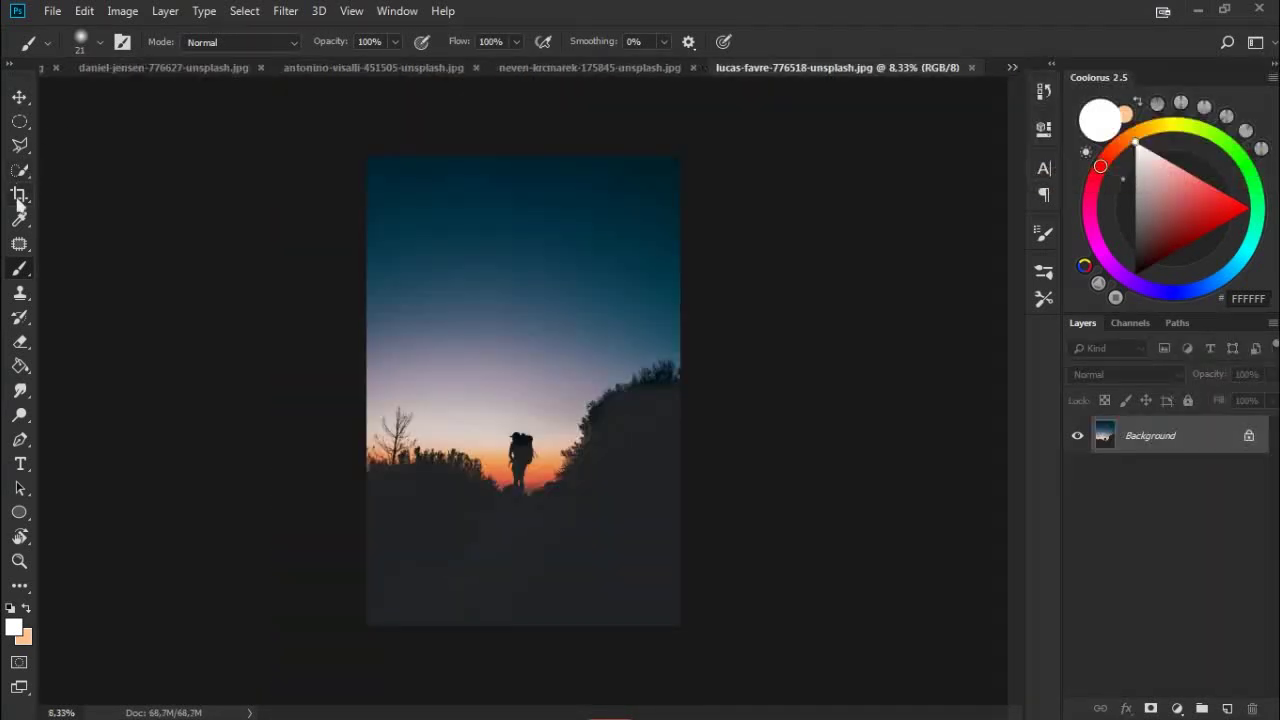
left_click(19, 121)
mouse_move(367, 156)
left_mouse_down()
mouse_move(844, 397)
mouse_move(700, 398)
left_mouse_up()
left_click(1012, 67)
left_click(1070, 82)
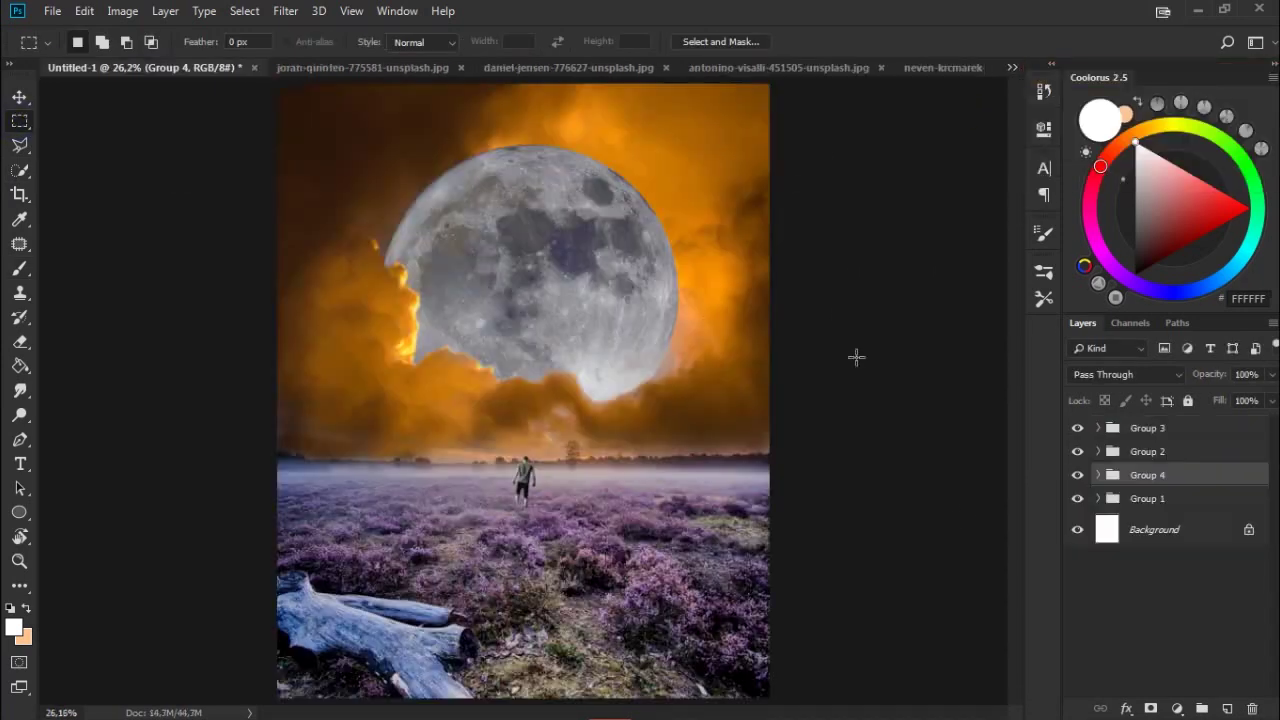
key("ctrl+v")
Move the sky layer below Group 1 and add a white layer mask to orange cloud Layer 3.
left_click_drag(1186, 487, 1150, 514)
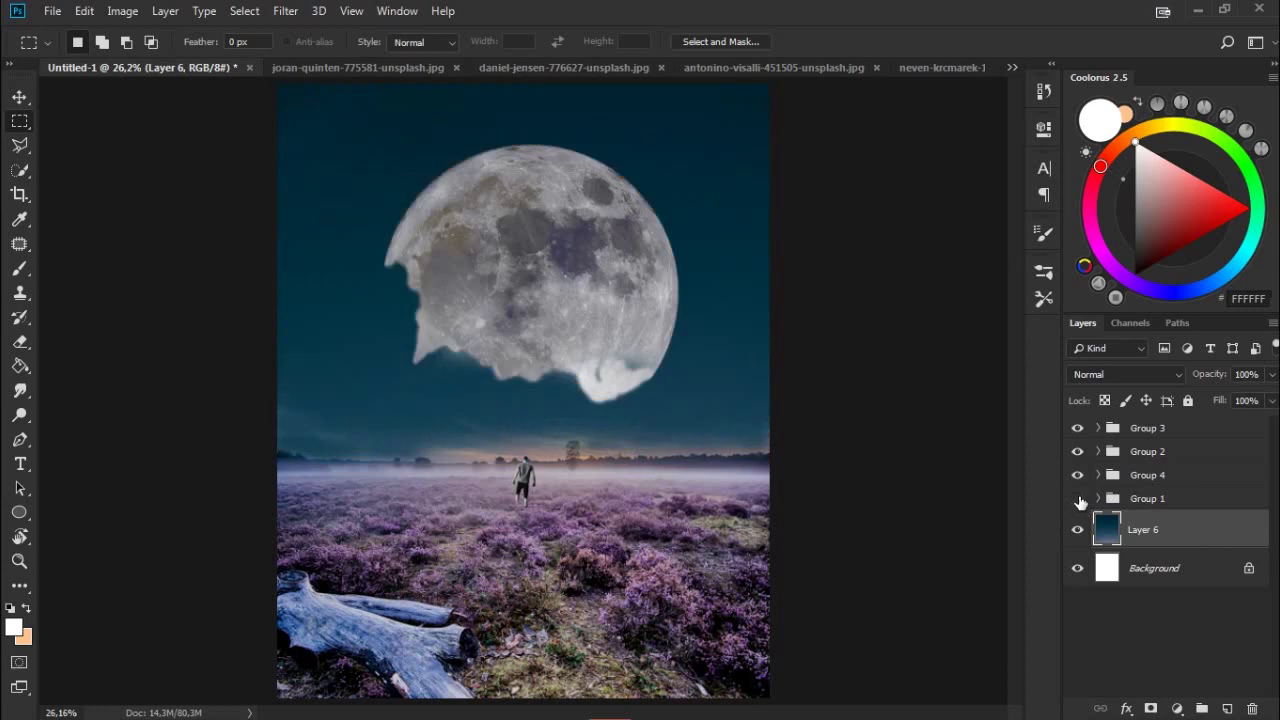
left_click(1147, 498)
left_click(1098, 498)
left_click(1158, 529)
left_click(1151, 708)
Brush black on Layer 3's mask to hide the top orange clouds, restoring faint haze at low flow.
key("b")
right_click(462, 177)
key("x")
mouse_move(305, 91)
left_mouse_down()
mouse_move(700, 298)
mouse_move(757, 277)
left_mouse_up()
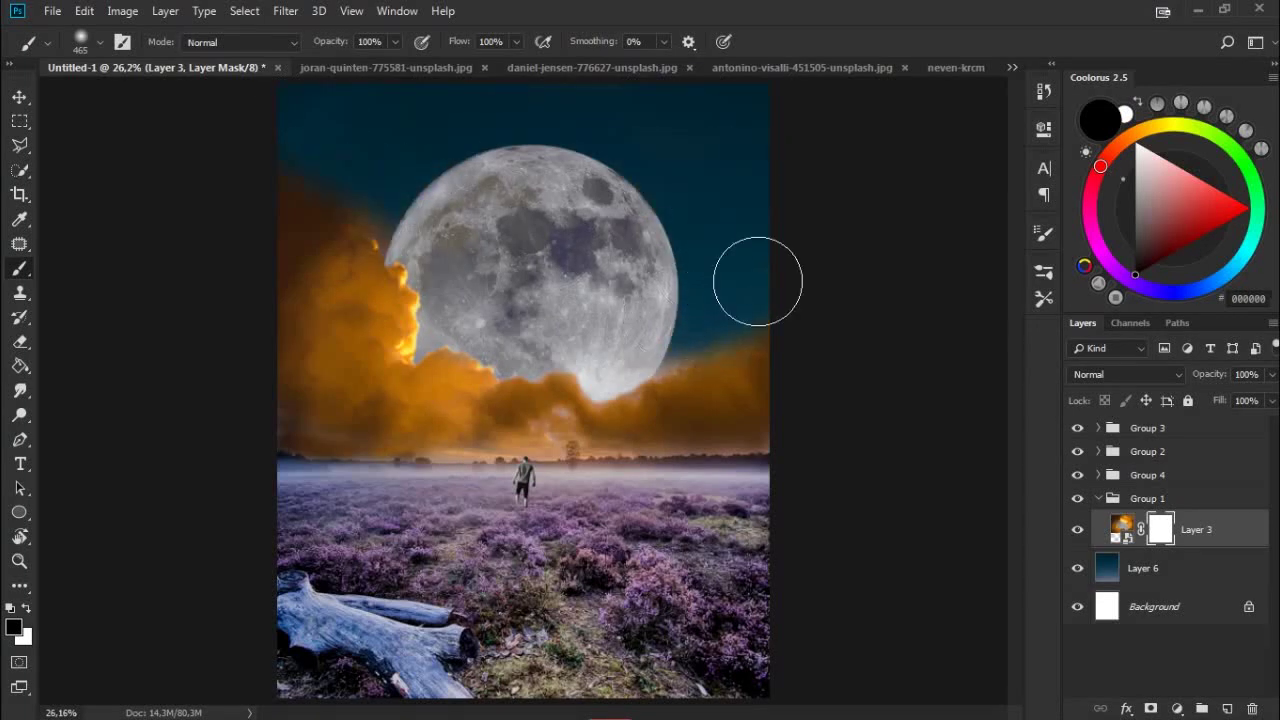
key("x")
key("shift+0")
key("shift+1")
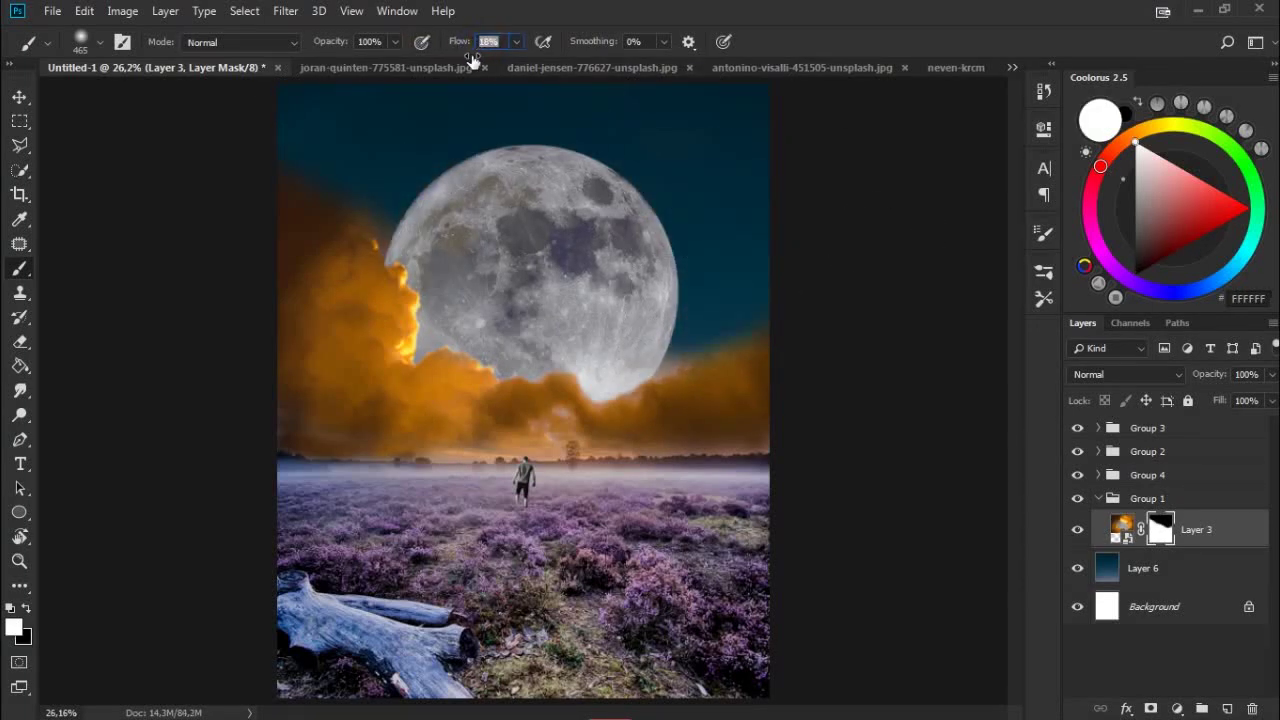
left_click_drag(640, 375, 726, 209)
key("x")
key("x")
key("x")
key("x")
key("x")
key("x")
left_click_drag(305, 134, 337, 194)
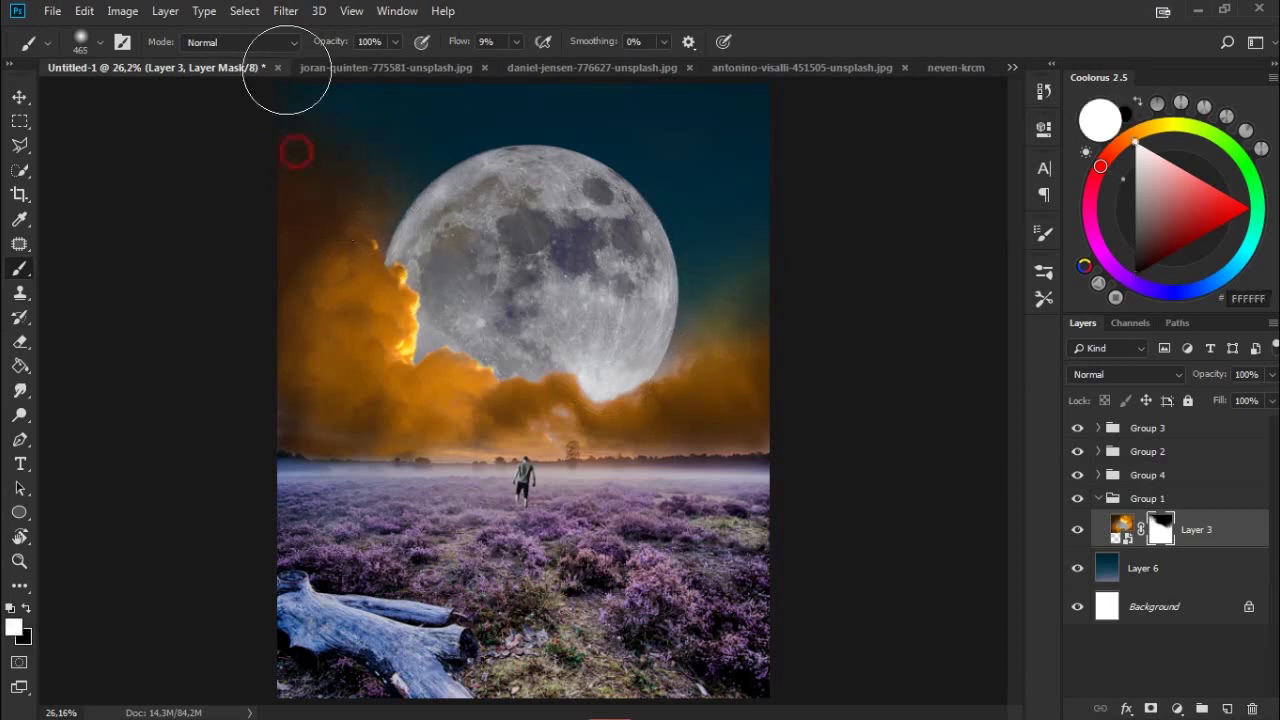
key("x")
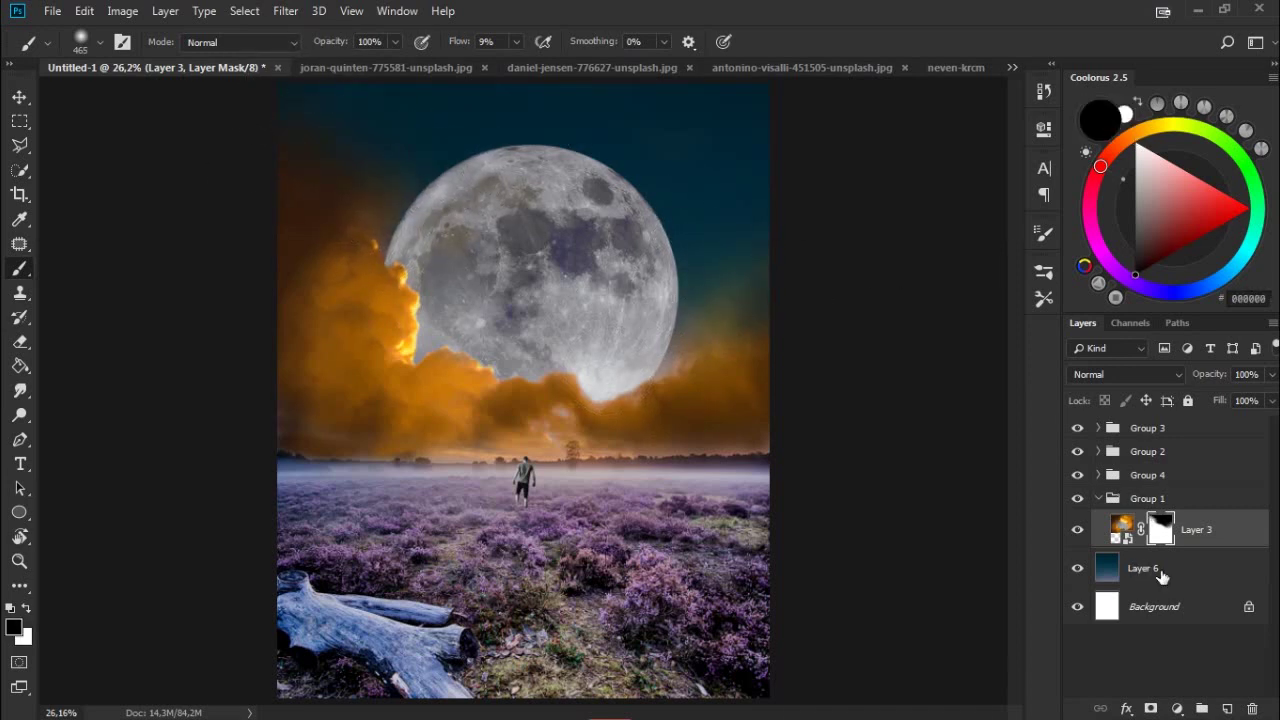
Make sky Layer 6 a smart object, scale it ~50% over the upper canvas, and group it.
left_click(1117, 568)
right_click(1143, 575)
left_click(1094, 240)
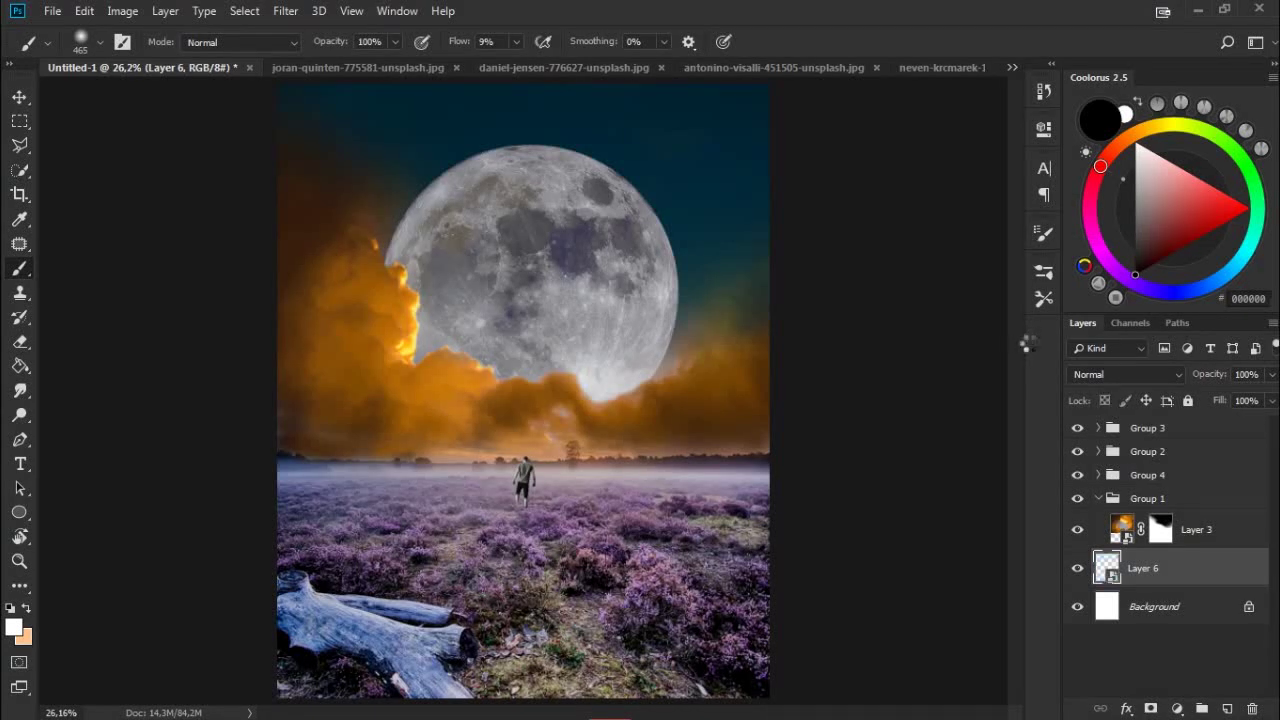
key("ctrl+t")
key("ctrl+minus")
mouse_move(410, 290)
left_mouse_down()
mouse_move(632, 297)
mouse_move(609, 370)
left_mouse_up()
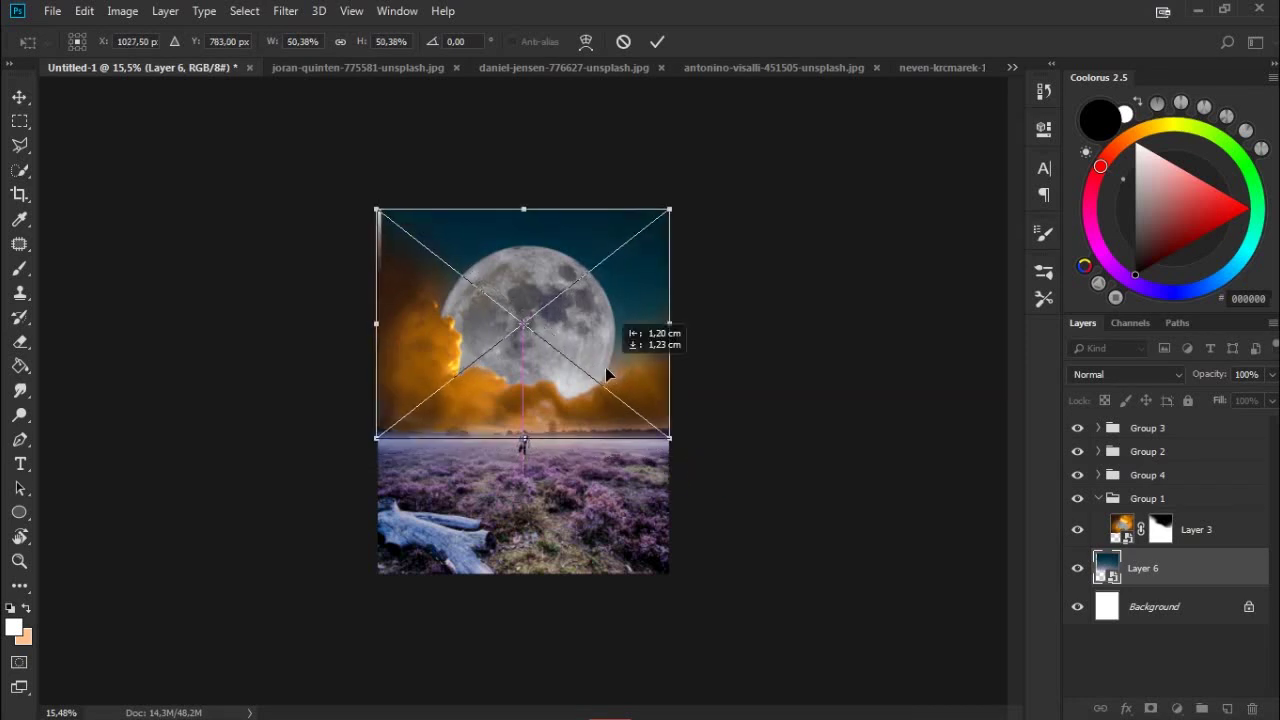
left_click_drag(692, 456, 671, 463)
left_click_drag(351, 463, 375, 440)
left_click_drag(560, 333, 557, 330)
left_click(657, 41)
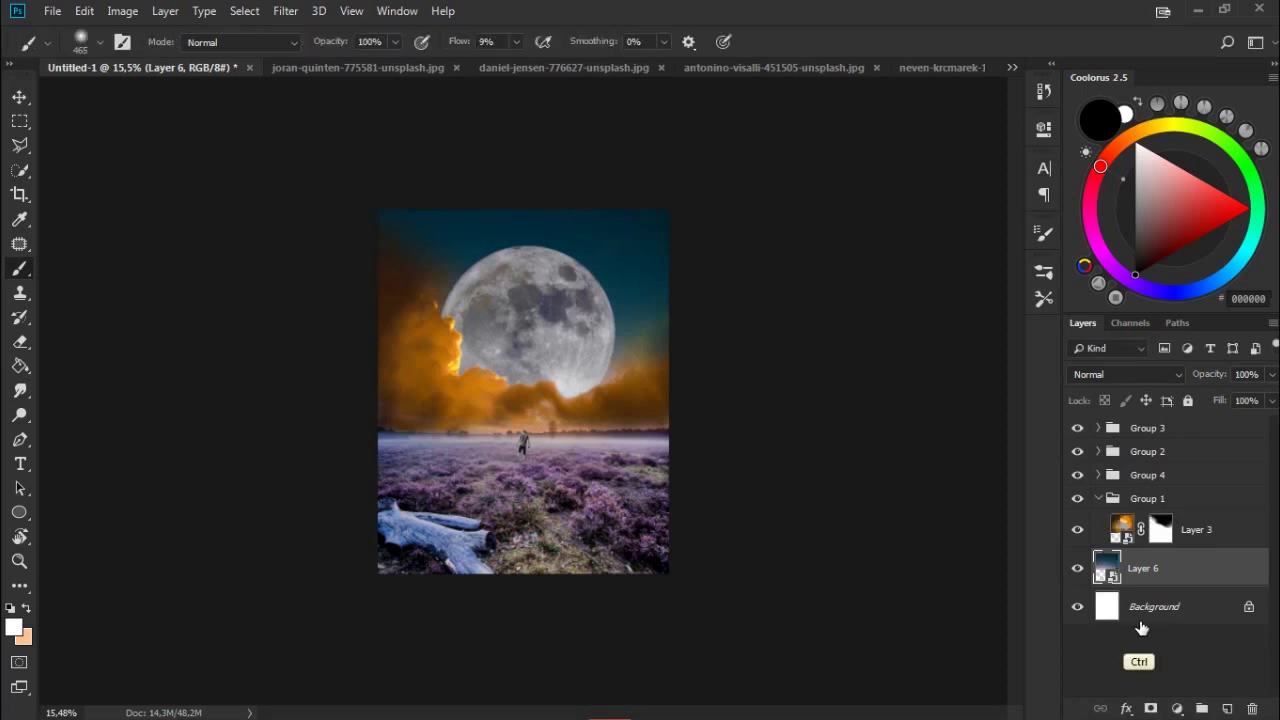
key("ctrl+0")
left_click_drag(1187, 587, 1201, 708)
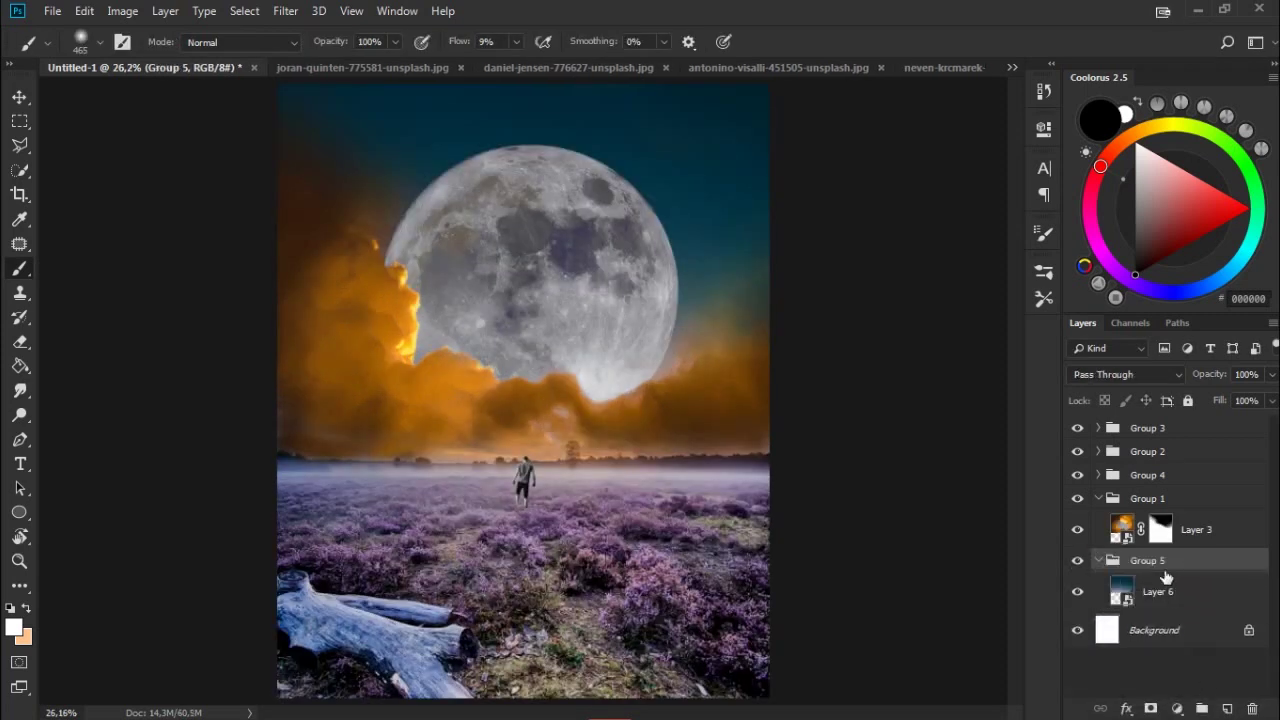
Add Layer 7 clipped to the sky and paint a soft glow around the moon's upper edge.
left_click(1228, 707)
right_click(1218, 600)
left_click(1050, 338)
right_click(502, 316)
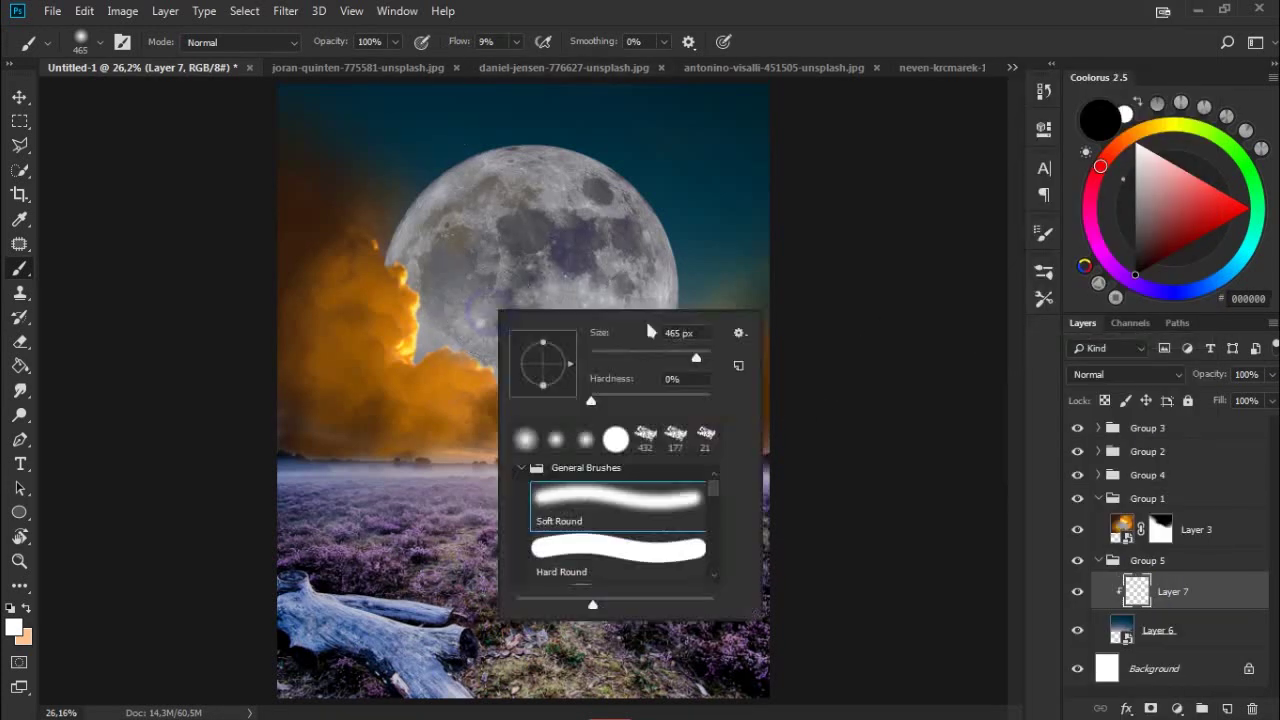
left_click(800, 52)
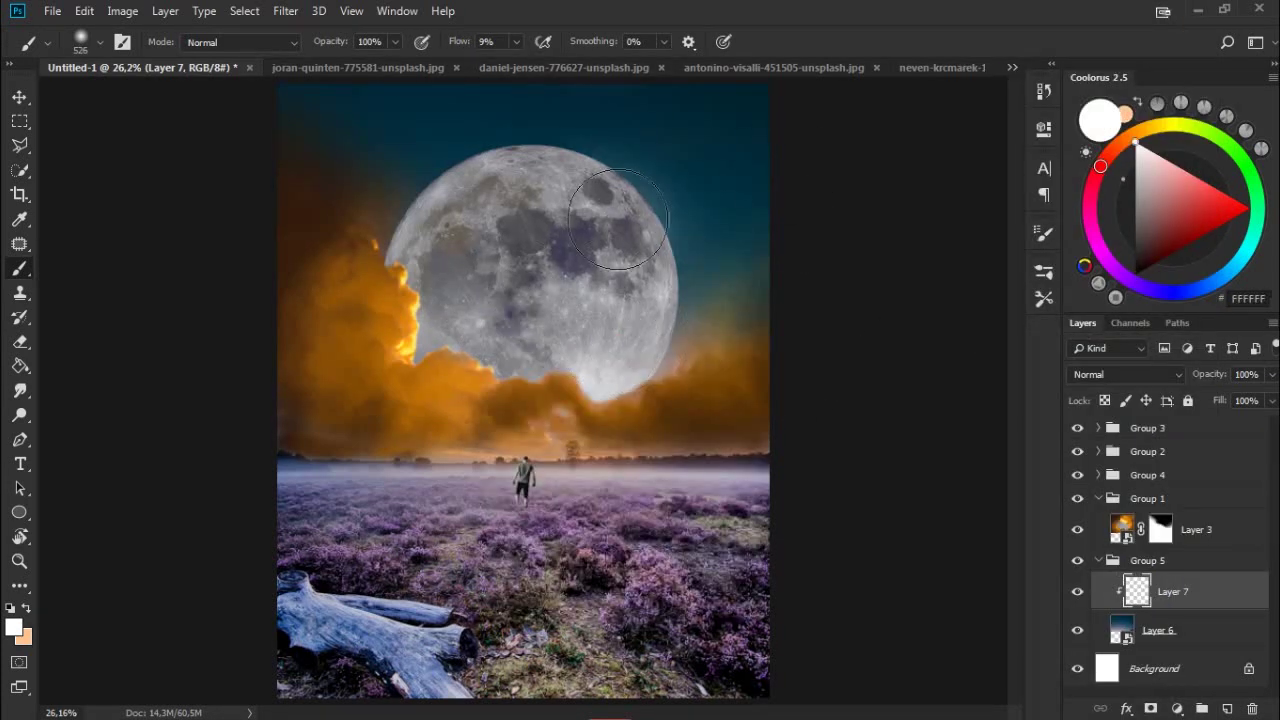
mouse_move(655, 213)
left_mouse_down()
mouse_move(343, 166)
mouse_move(629, 318)
left_mouse_up()
left_click(1077, 591)
left_click(1077, 591)
Add clipped Layer 8 and give the brush wider spacing and 603% scattering.
left_click(1228, 708)
right_click(1214, 591)
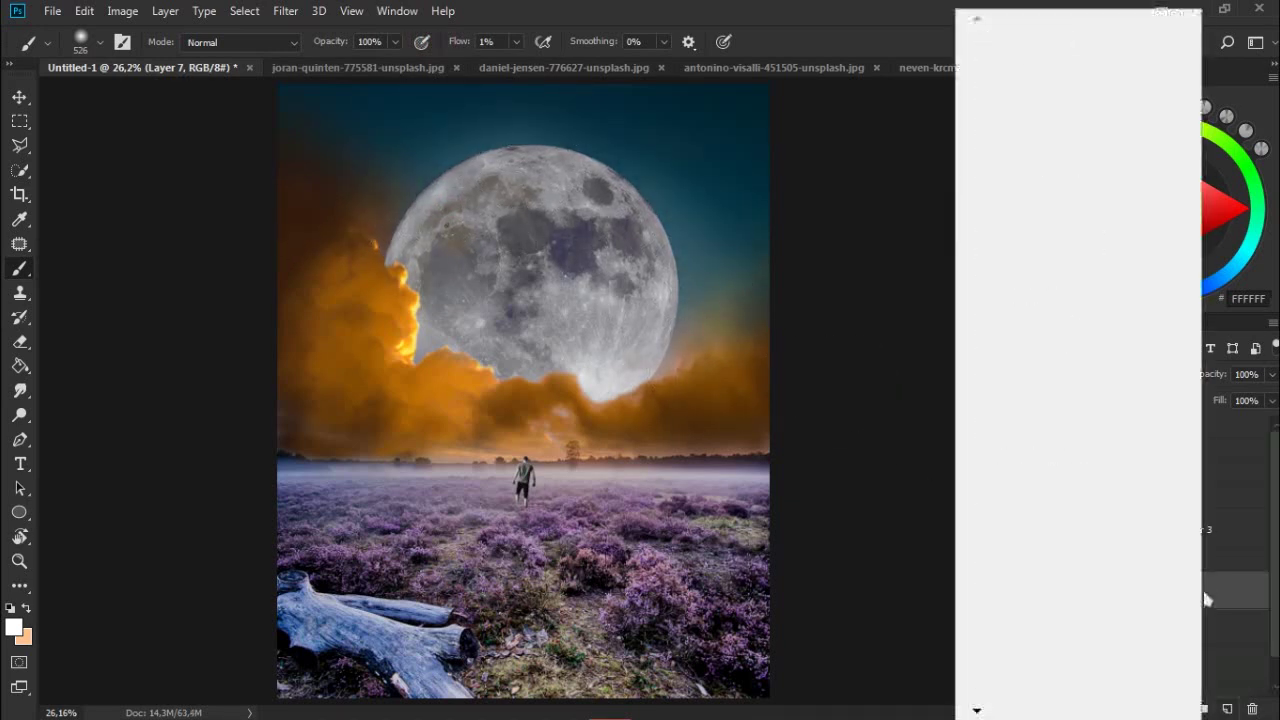
left_click(1060, 337)
left_click(1044, 236)
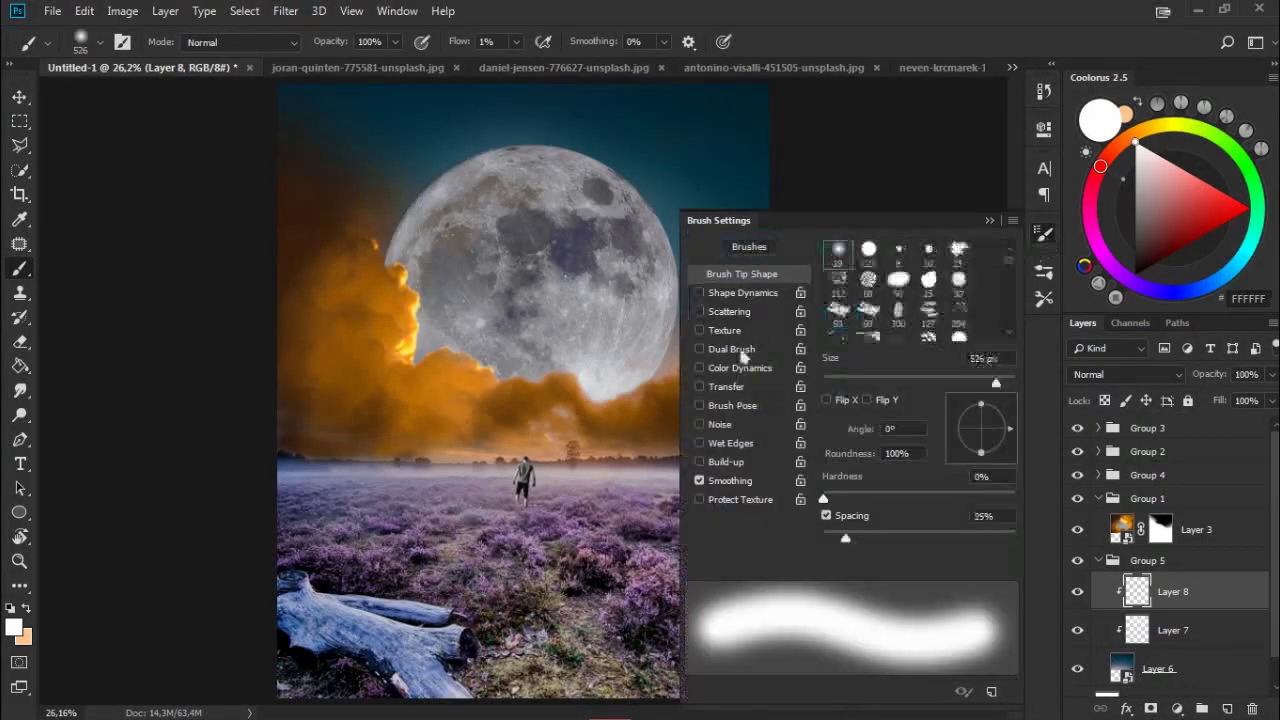
left_click_drag(860, 540, 952, 540)
left_click(729, 311)
left_click_drag(824, 268, 947, 278)
Widen the brush tip spacing further and review the scattering and shape dynamics settings.
left_click(742, 273)
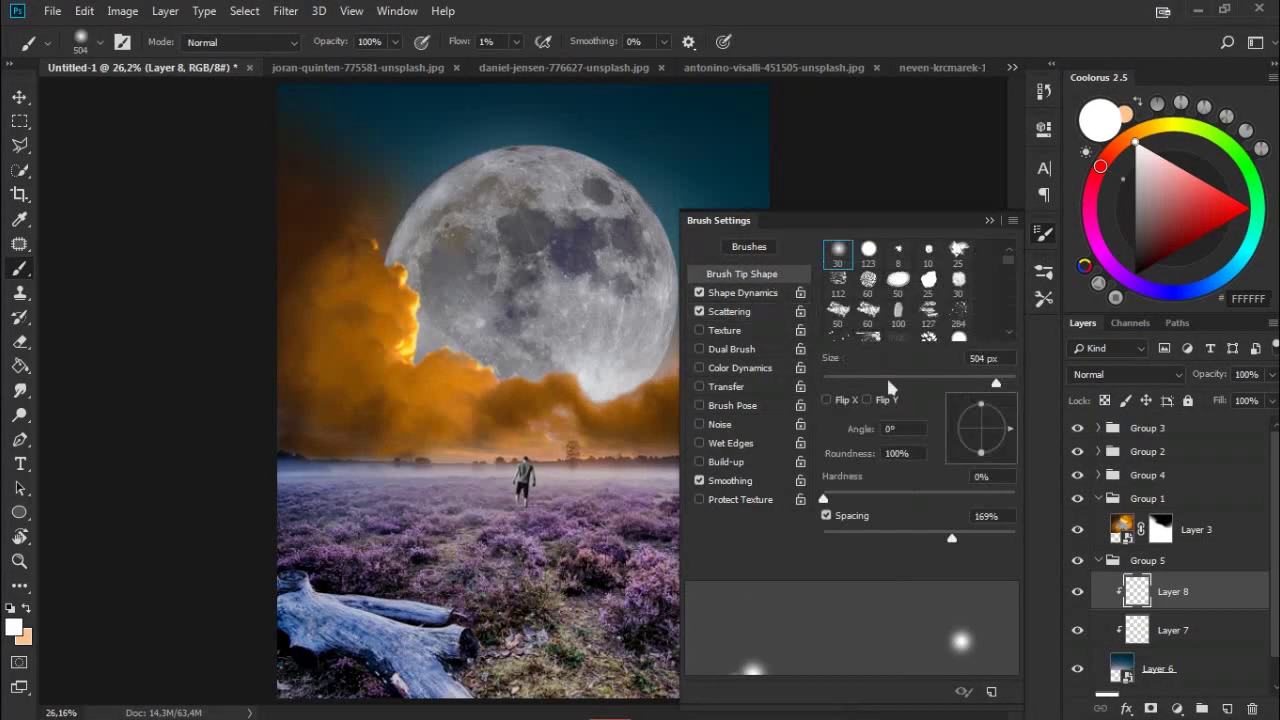
left_click_drag(457, 42, 560, 42)
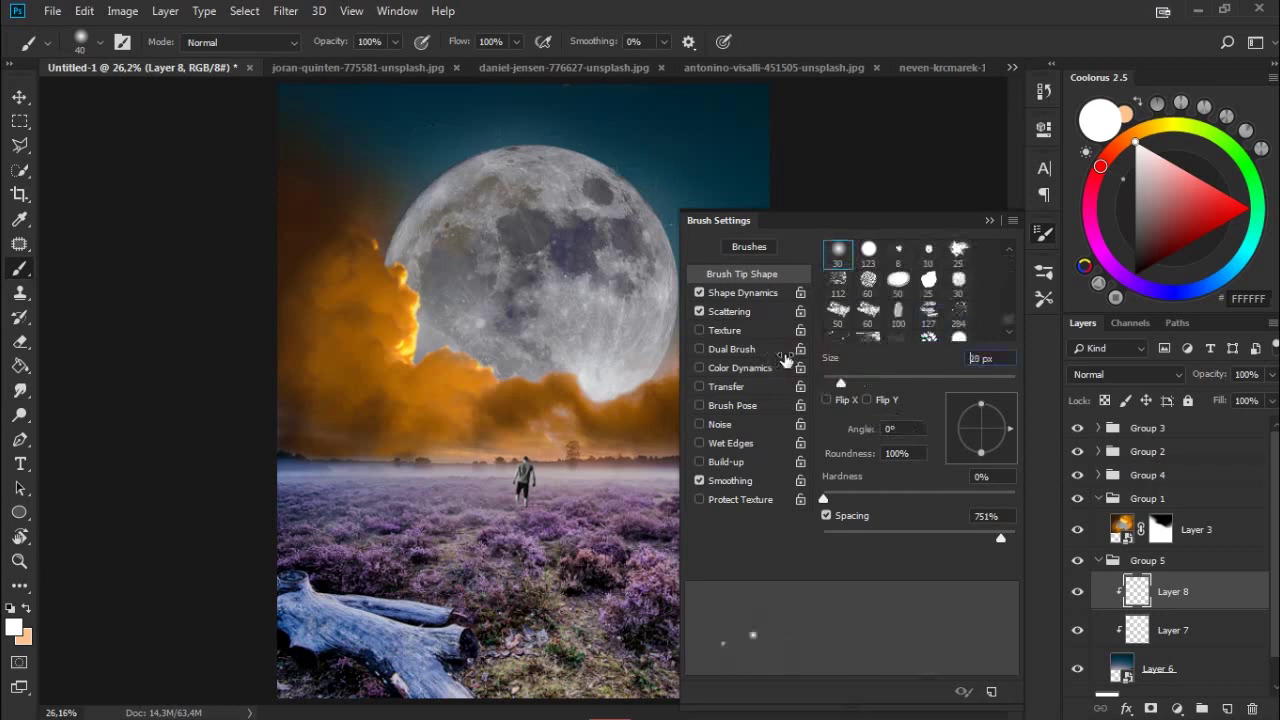
left_click(740, 310)
left_click(742, 292)
left_click(742, 273)
left_click(1044, 233)
left_click(1044, 233)
left_click(1044, 233)
Dot small white stars into the sky around the moon on a new clipped layer.
left_click(697, 173)
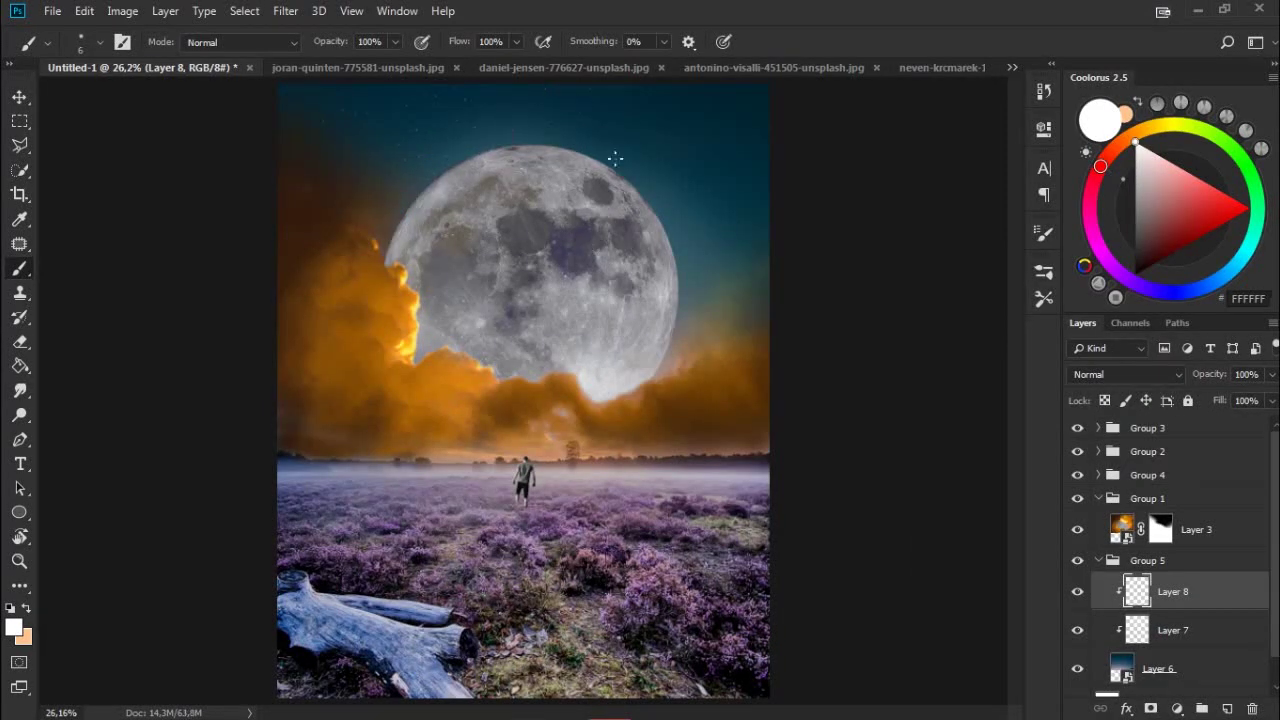
key("ctrl+shift+alt+n")
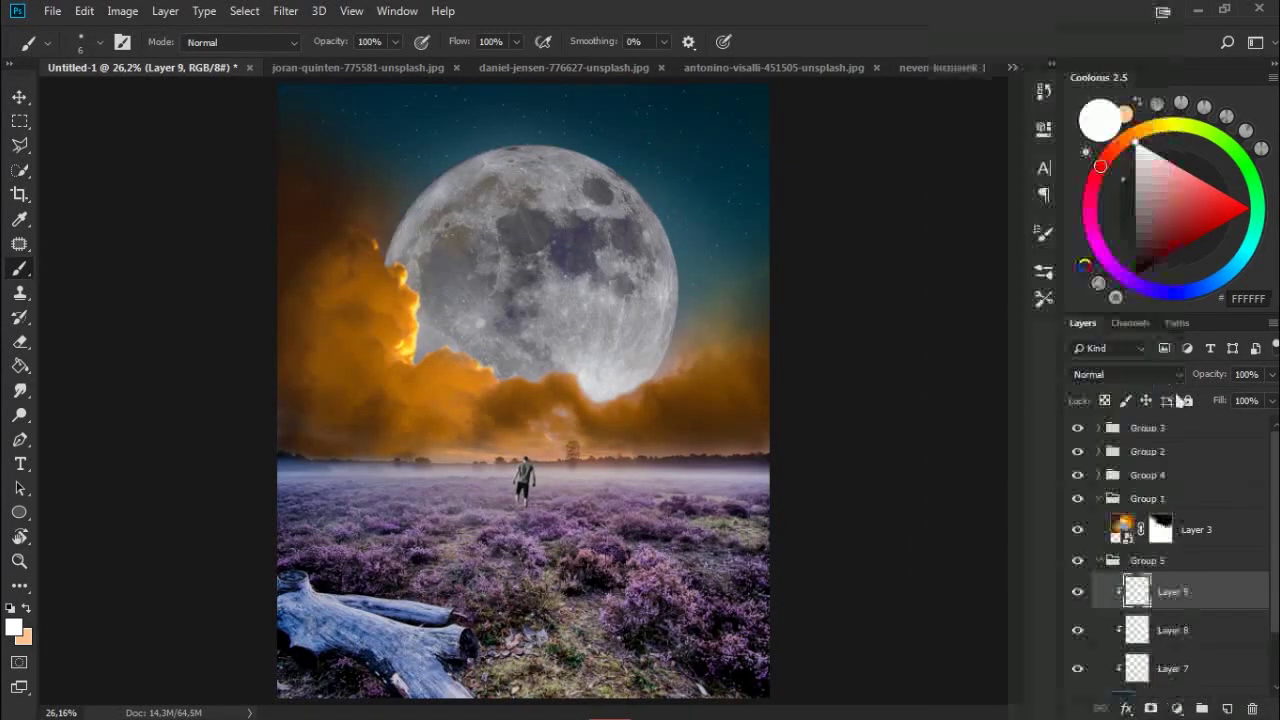
right_click(682, 282)
left_click(721, 205)
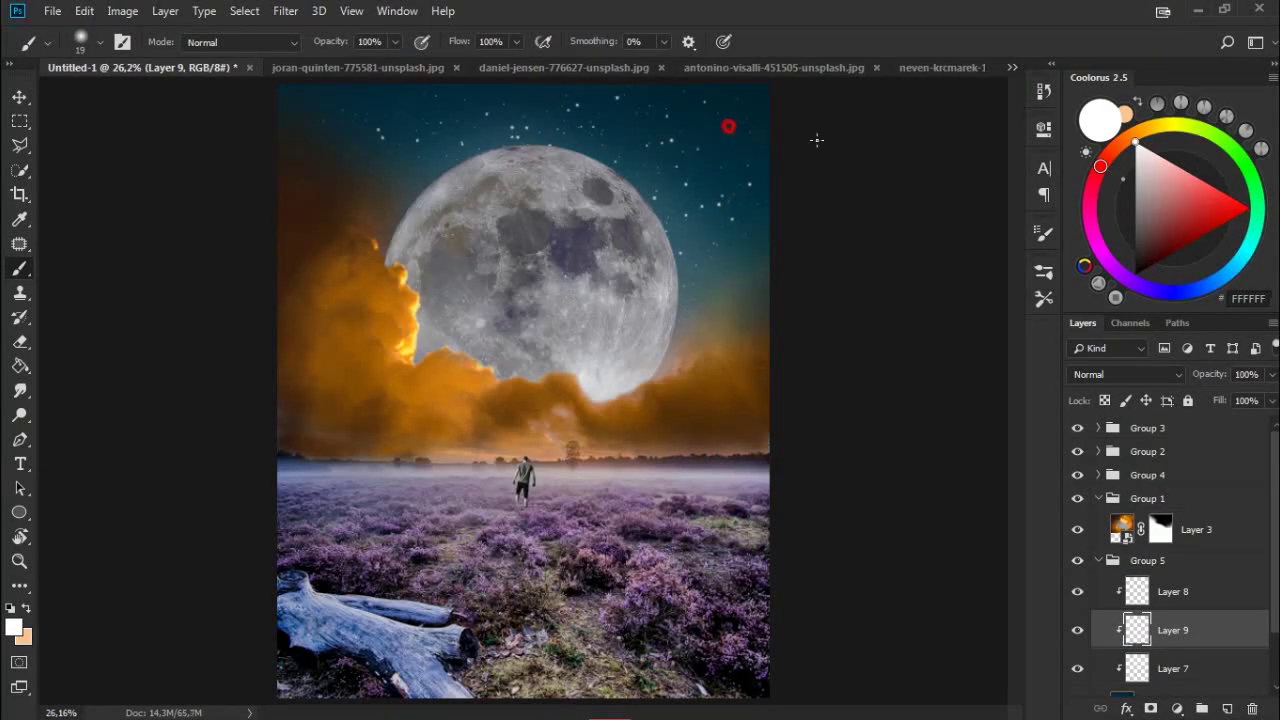
left_click(1106, 562)
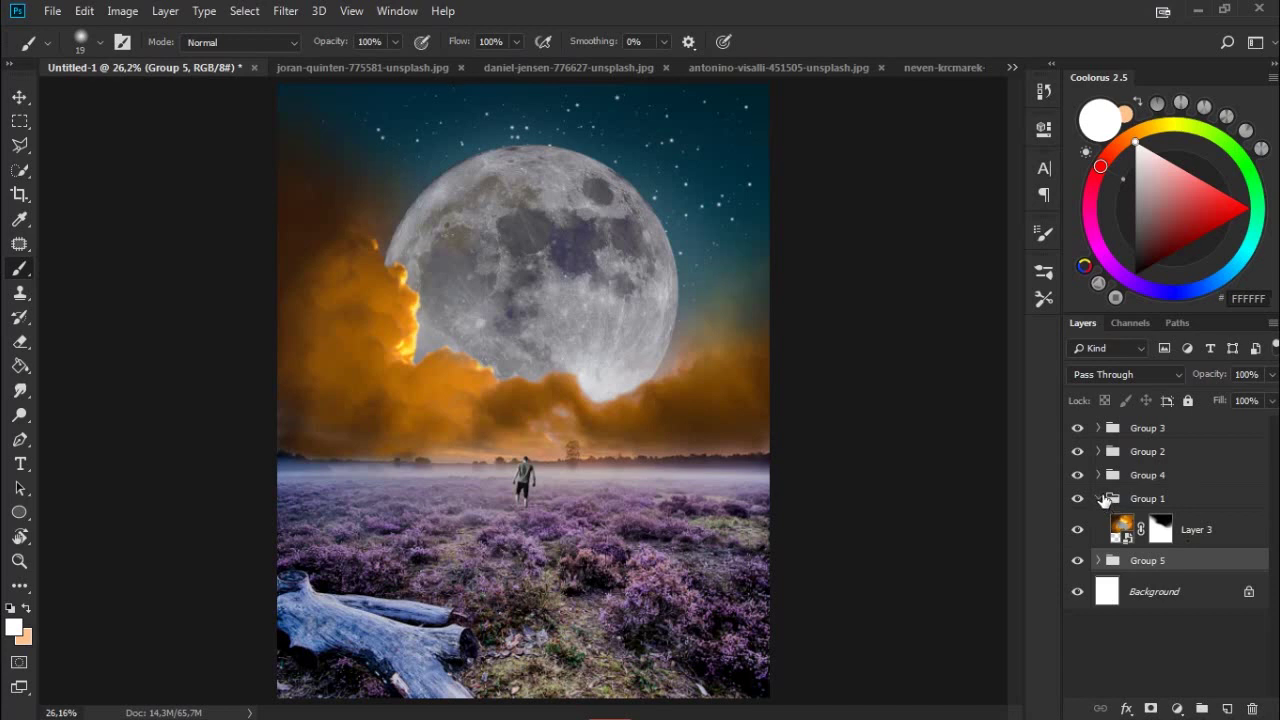
Add a new Layer 10 inside Group 4, placed below the moon's Layer 4.
left_click(1163, 527)
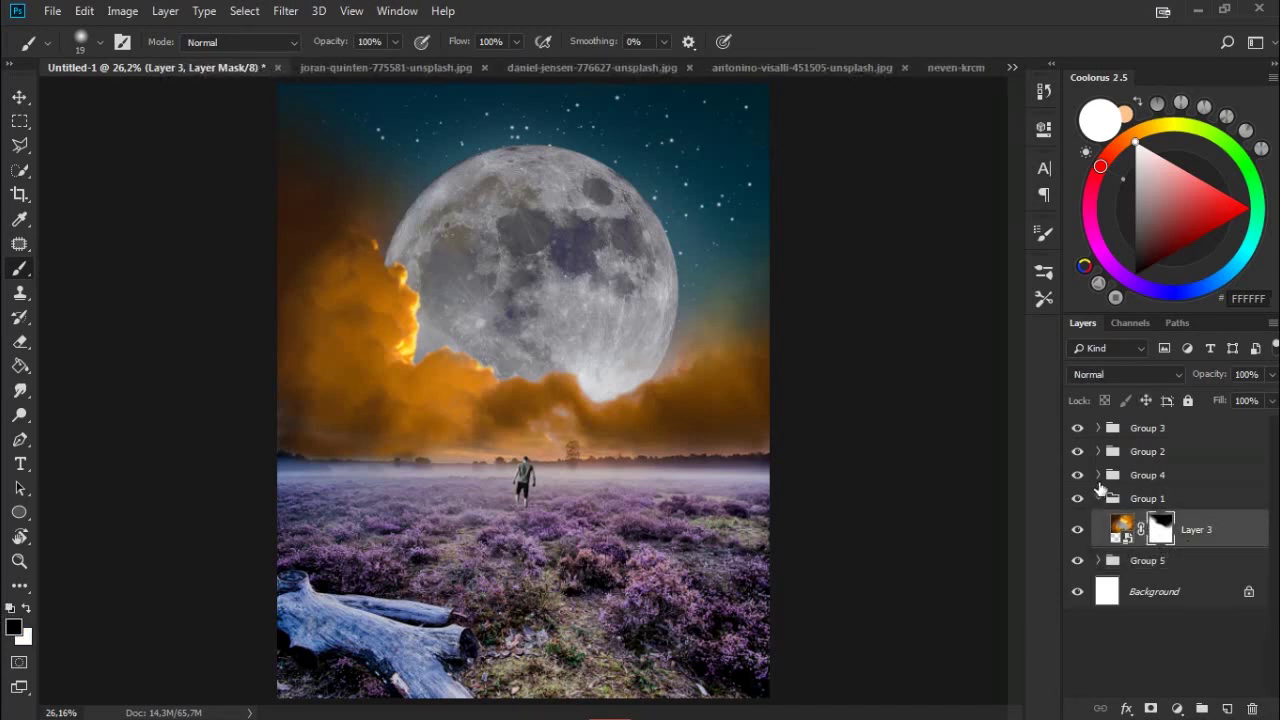
left_click(1098, 498)
left_click(1098, 475)
left_click(1148, 514)
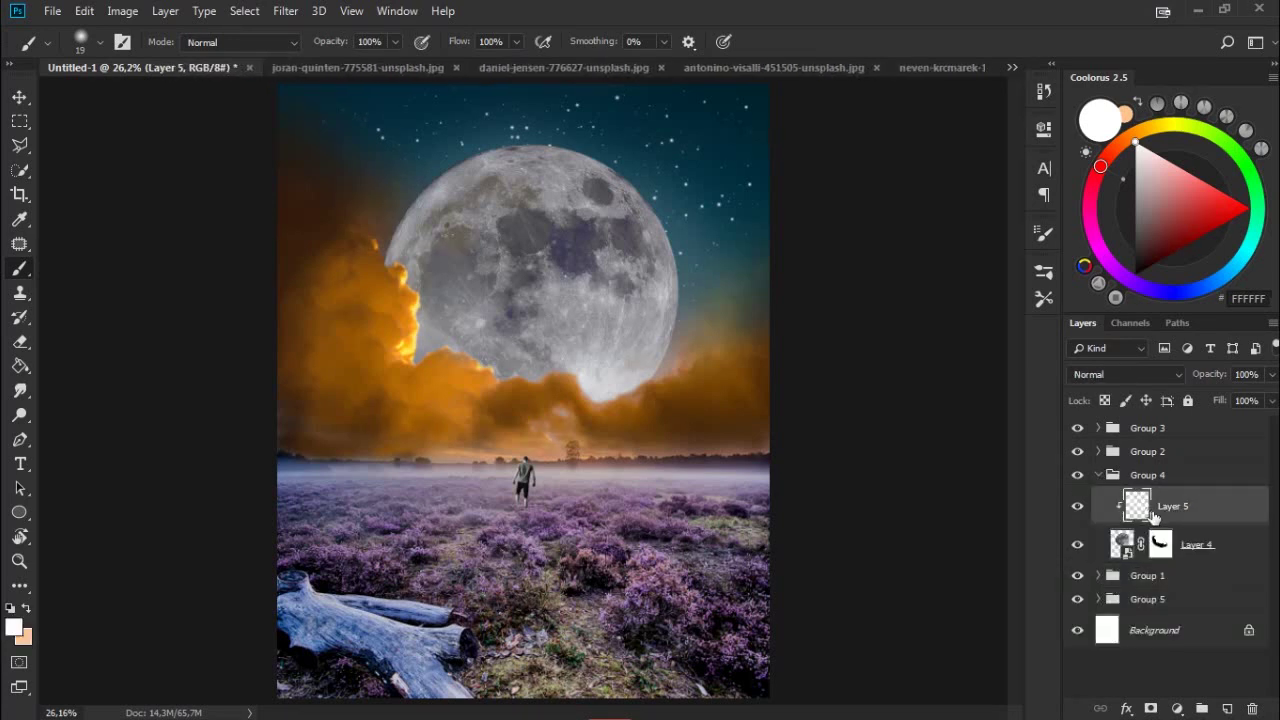
key("alt+bracketleft")
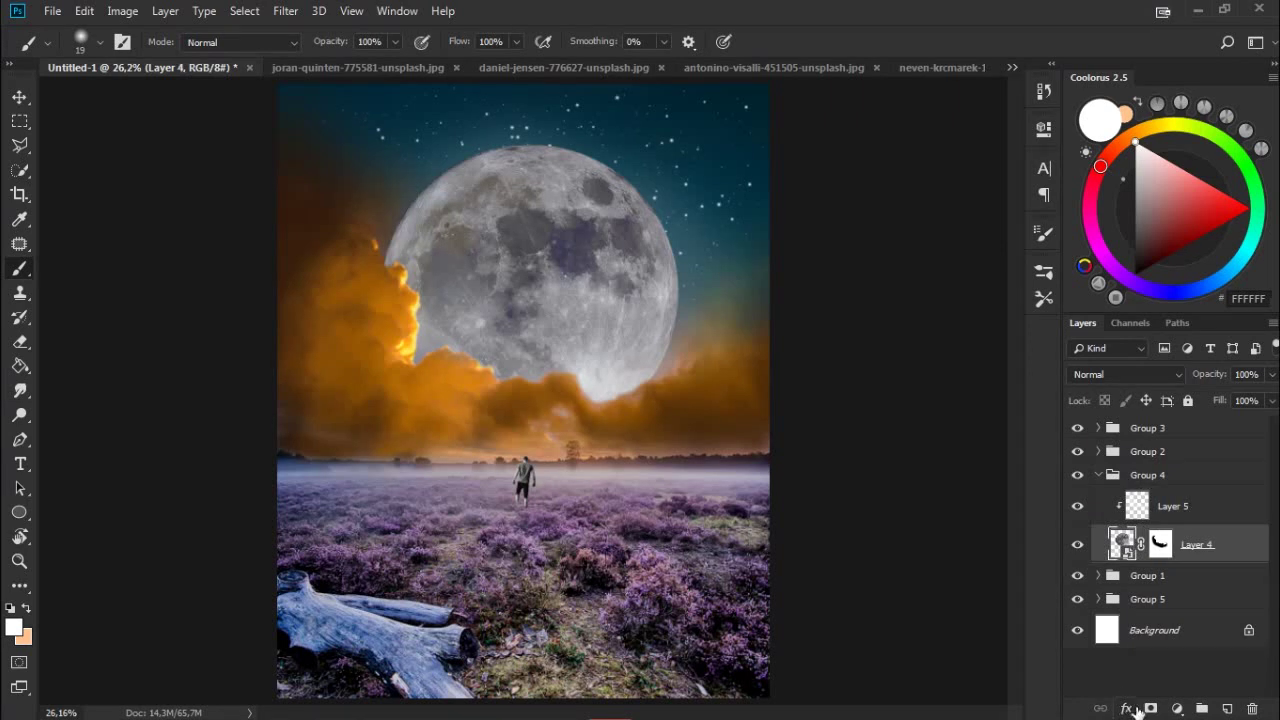
left_click(1228, 710)
left_click_drag(1165, 545, 1138, 590)
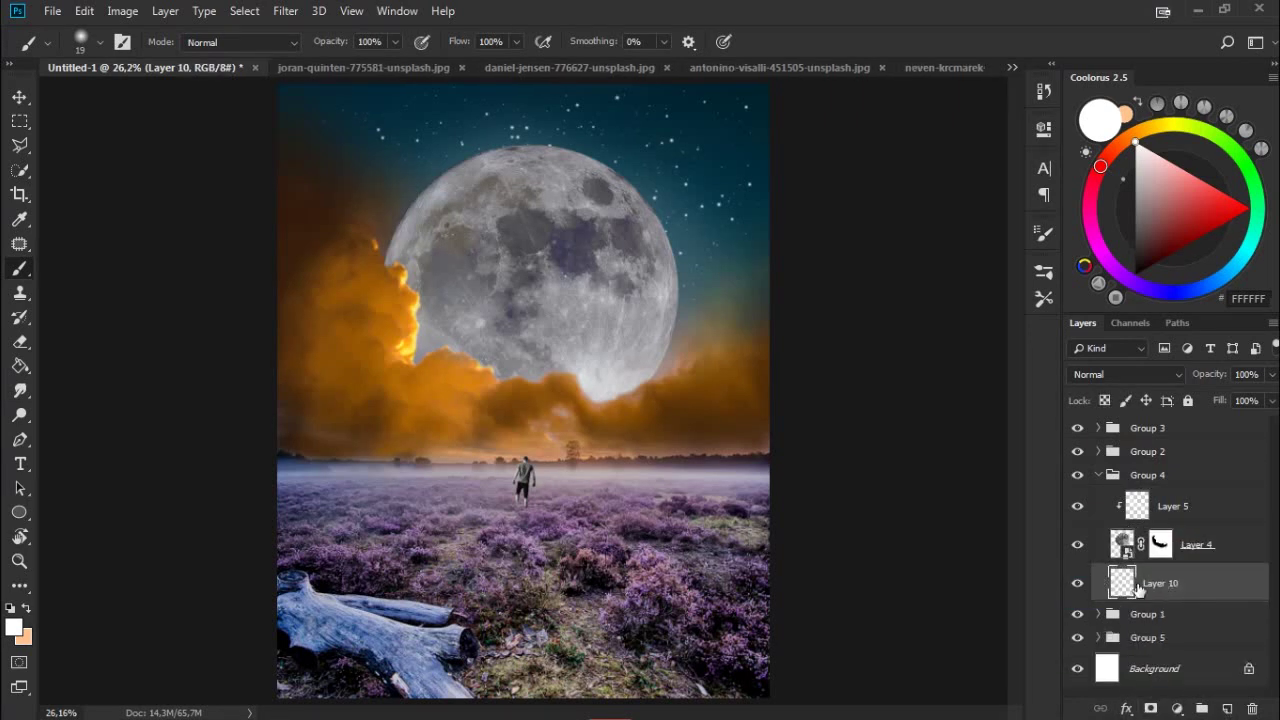
Set a 572 px brush at 8% flow and apply a large-radius Gaussian Blur to Layer 10.
right_click(455, 326)
type("572")
key("Return")
key("shift+0")
key("shift+8")
left_click(285, 11)
left_click(557, 283)
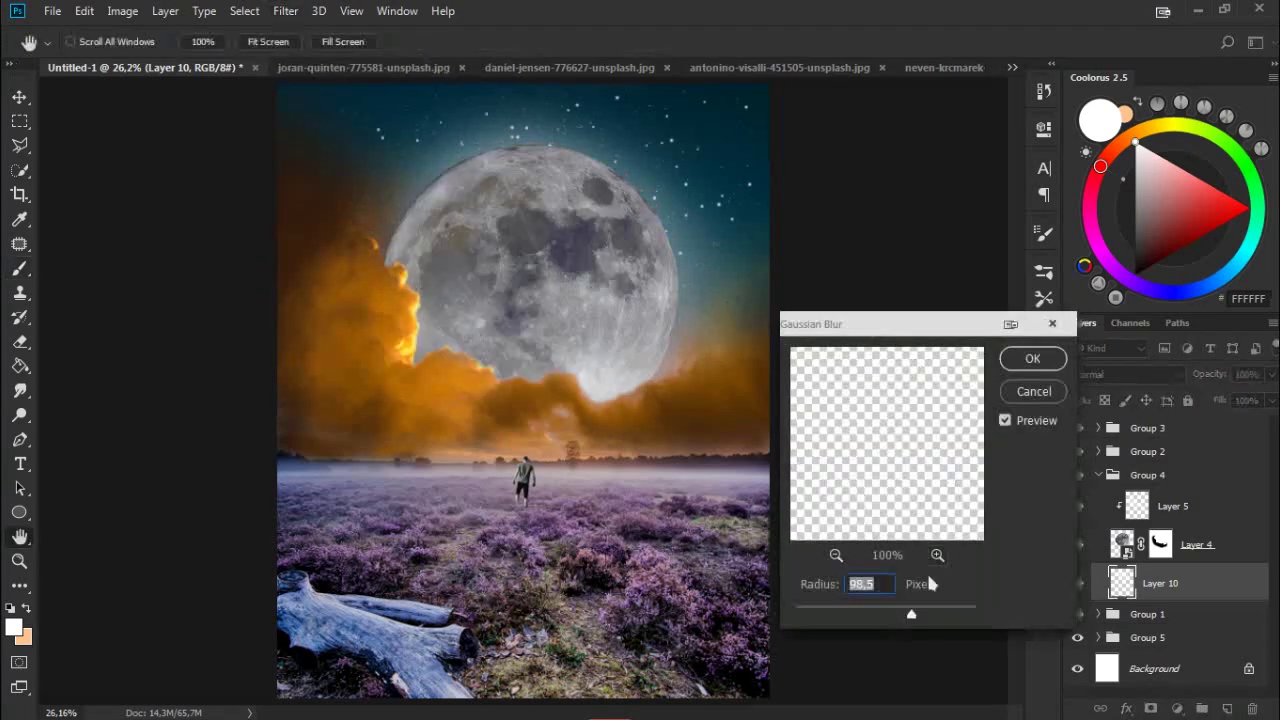
left_click_drag(930, 610, 945, 615)
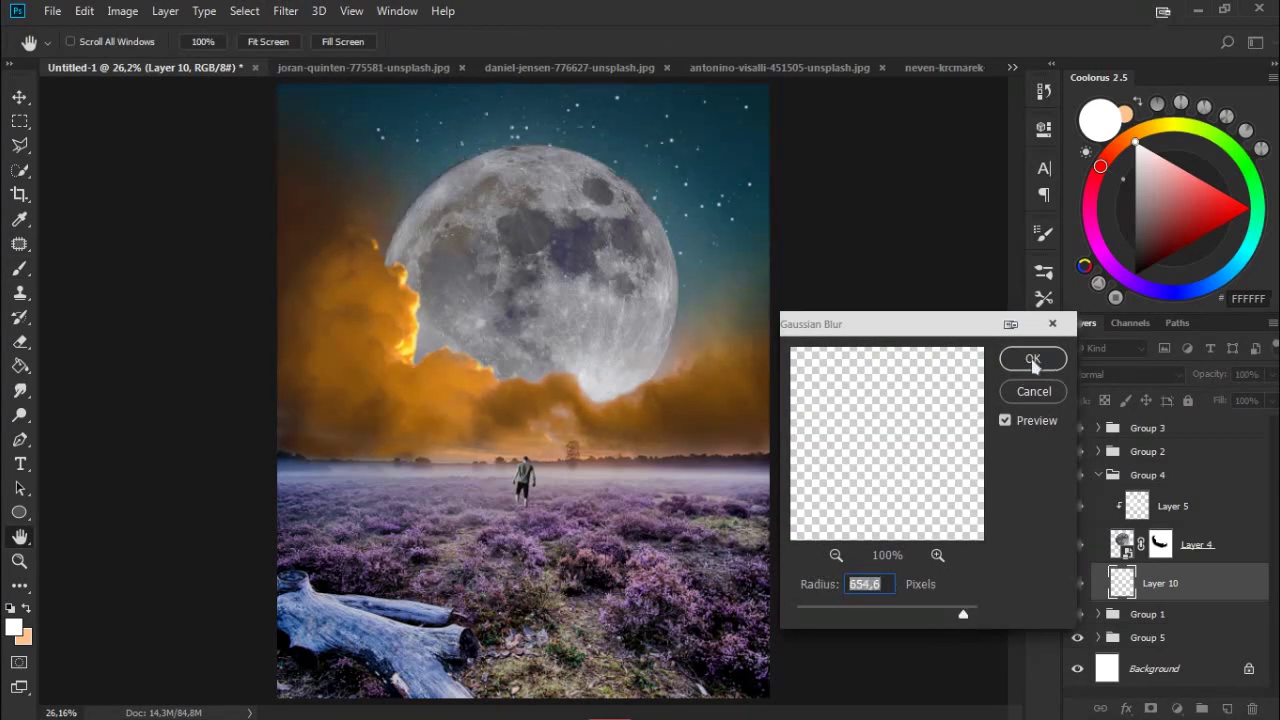
left_click(1030, 360)
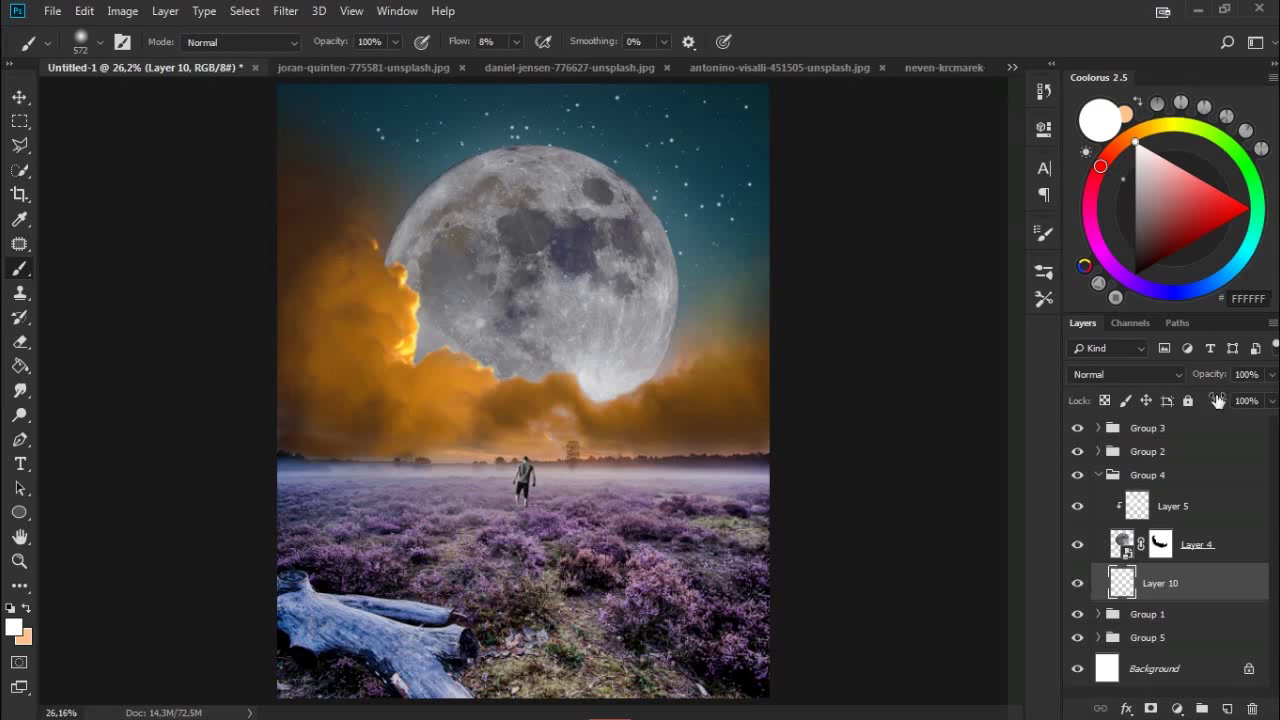
double_click(1078, 586)
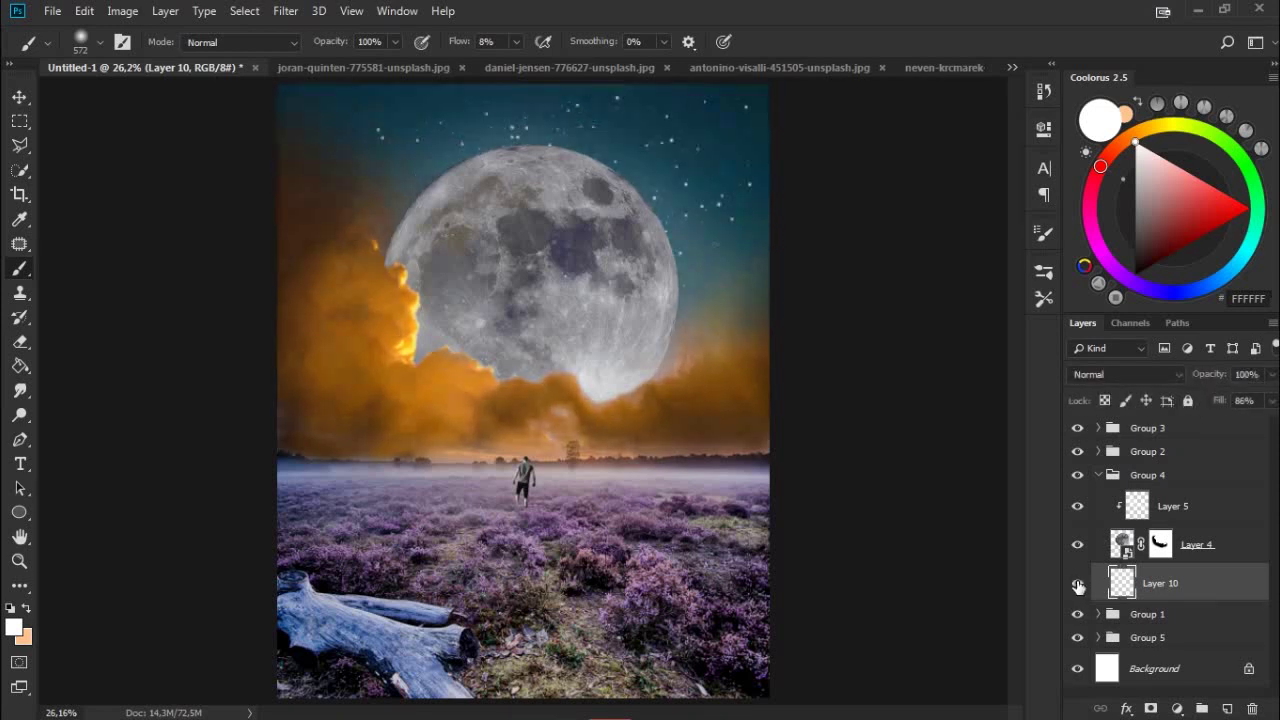
Add clipped Layer 11 above Layer 5, paint soft white on the moon's edge, fill 85%.
left_click(1222, 548)
key("ctrl+shift+alt+n")
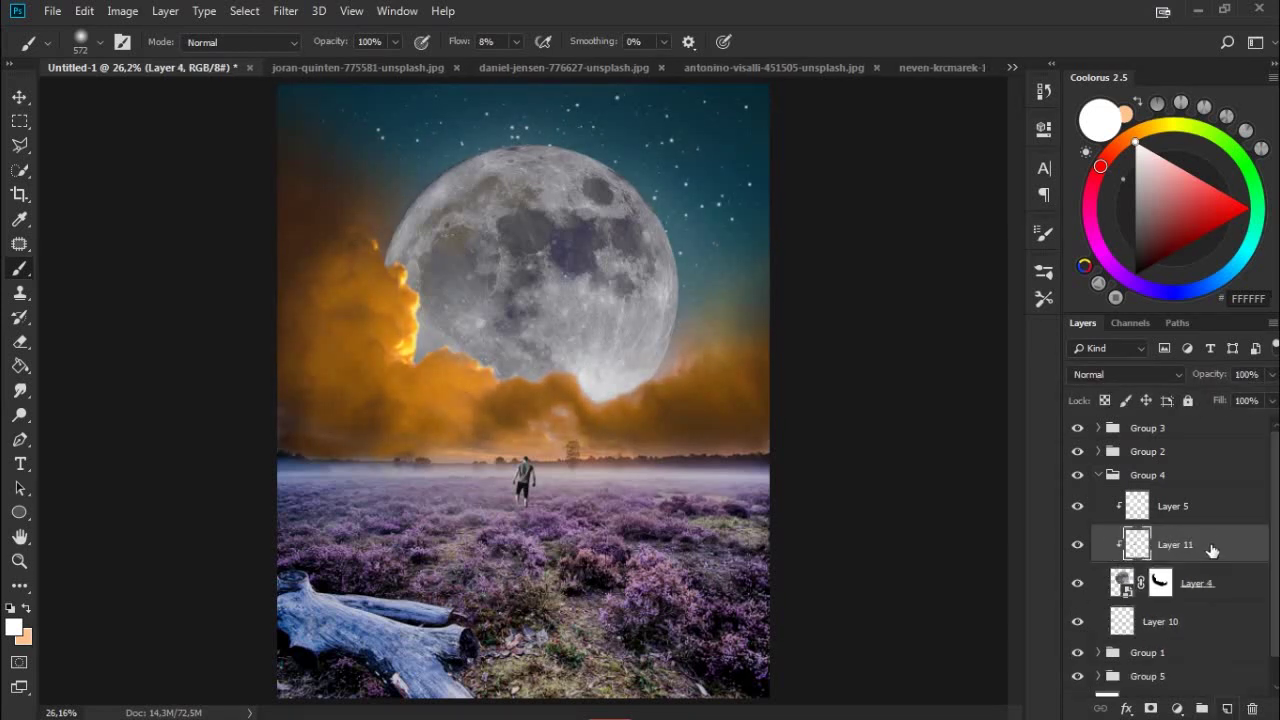
key("ctrl+bracketright")
left_click(1077, 546)
left_click(1079, 548)
mouse_move(422, 216)
left_mouse_down()
mouse_move(593, 166)
mouse_move(386, 271)
mouse_move(654, 308)
left_mouse_up()
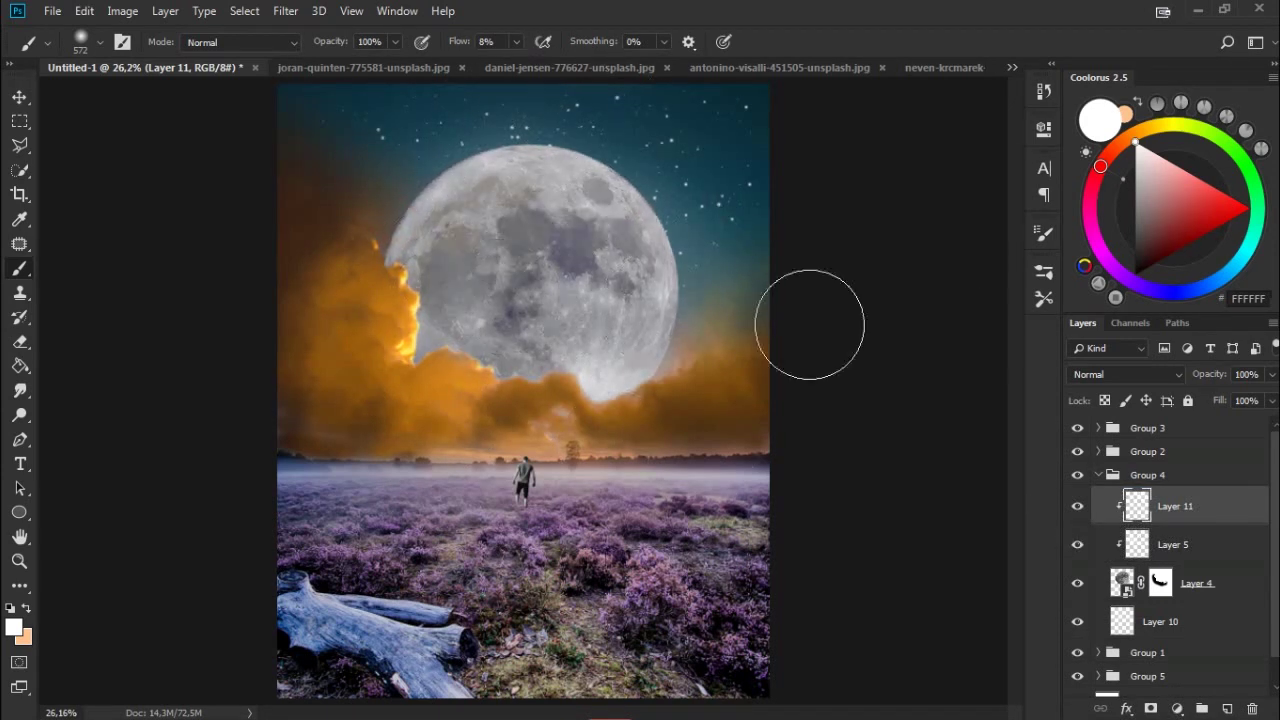
left_click_drag(1216, 400, 1207, 400)
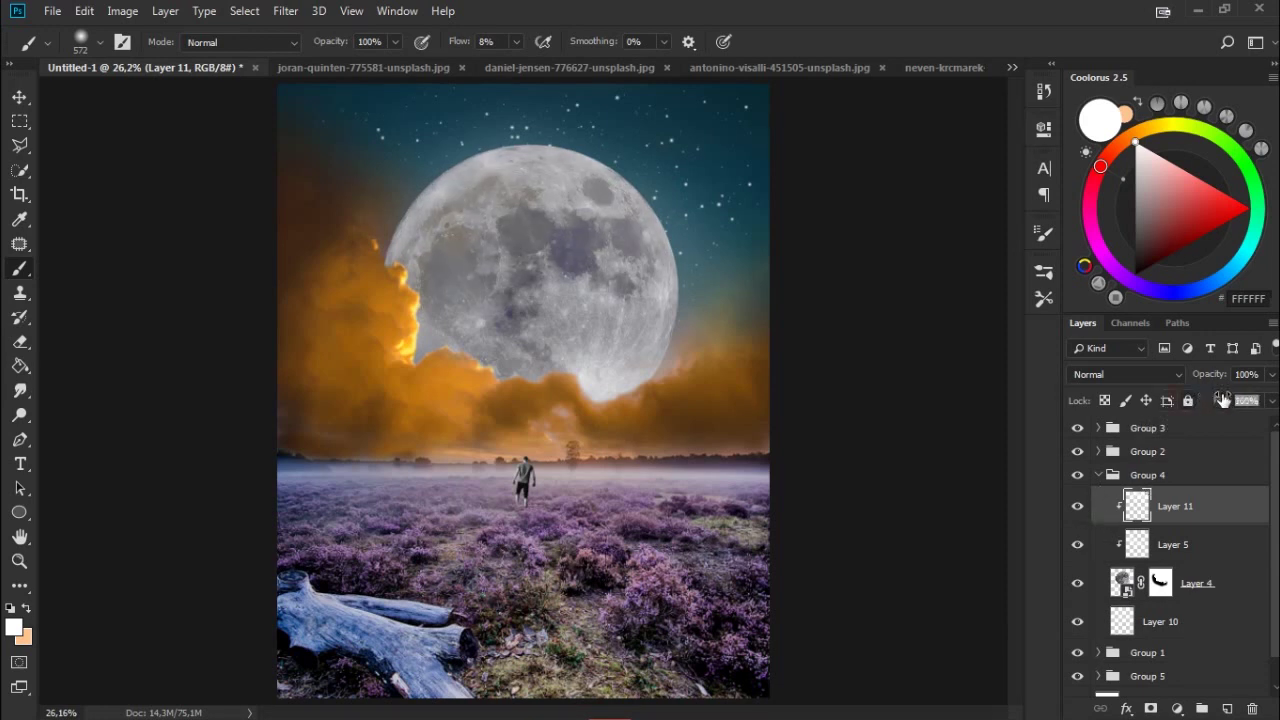
left_click(1101, 478)
left_click(1099, 430)
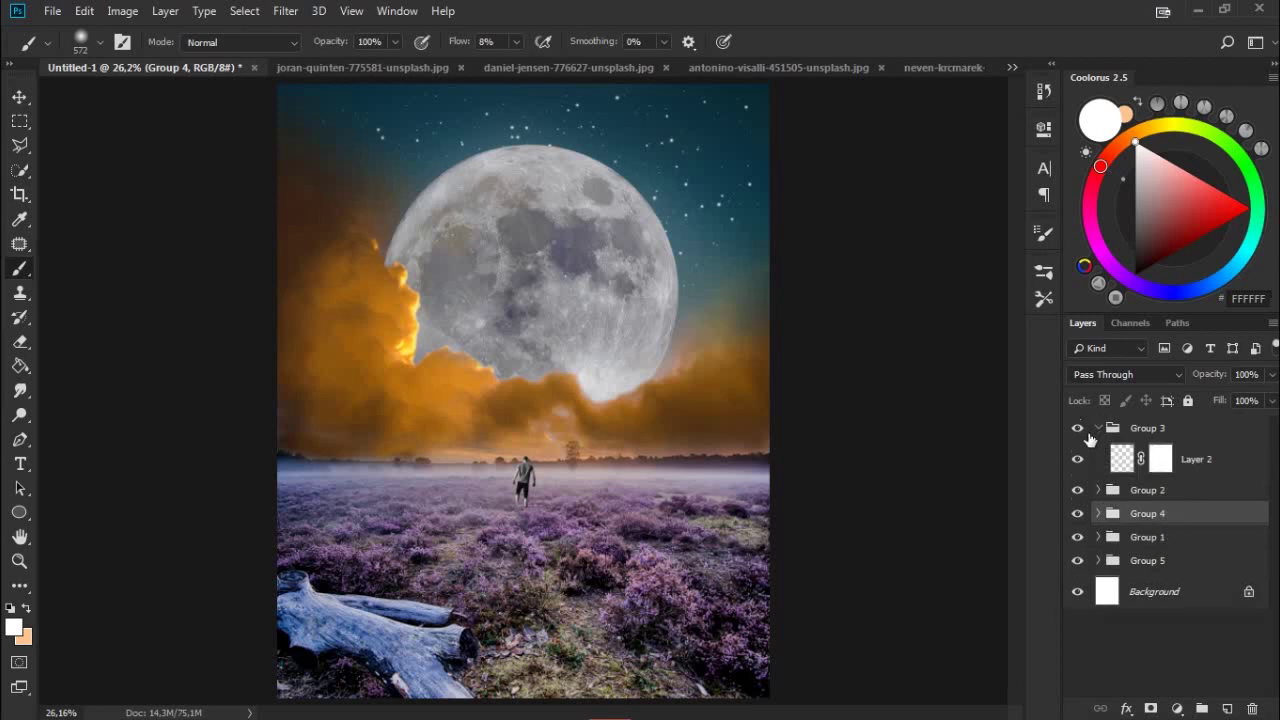
Add Layer 12 clipped to the man's Layer 2 and sample a mauve heather colour near his feet.
left_click(1204, 469)
left_click(1227, 708)
right_click(1200, 459)
left_click(975, 341)
key("ctrl+plus")
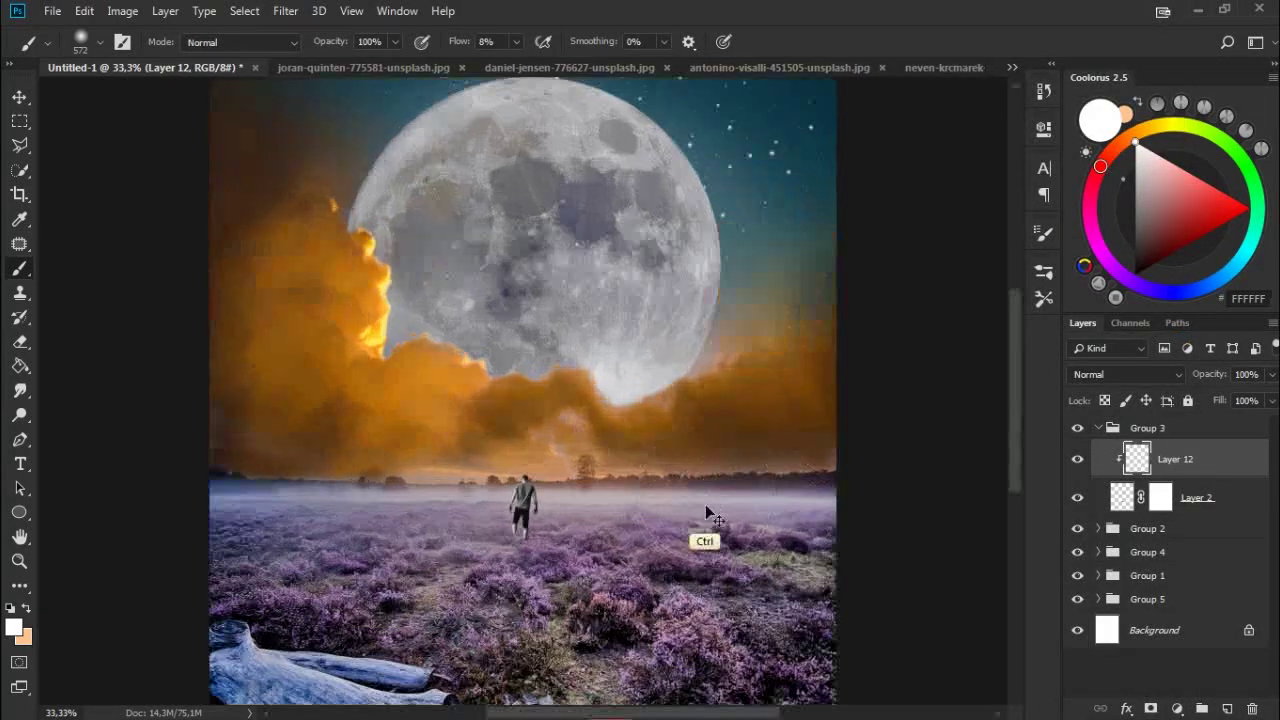
key("ctrl+plus")
key("ctrl+plus")
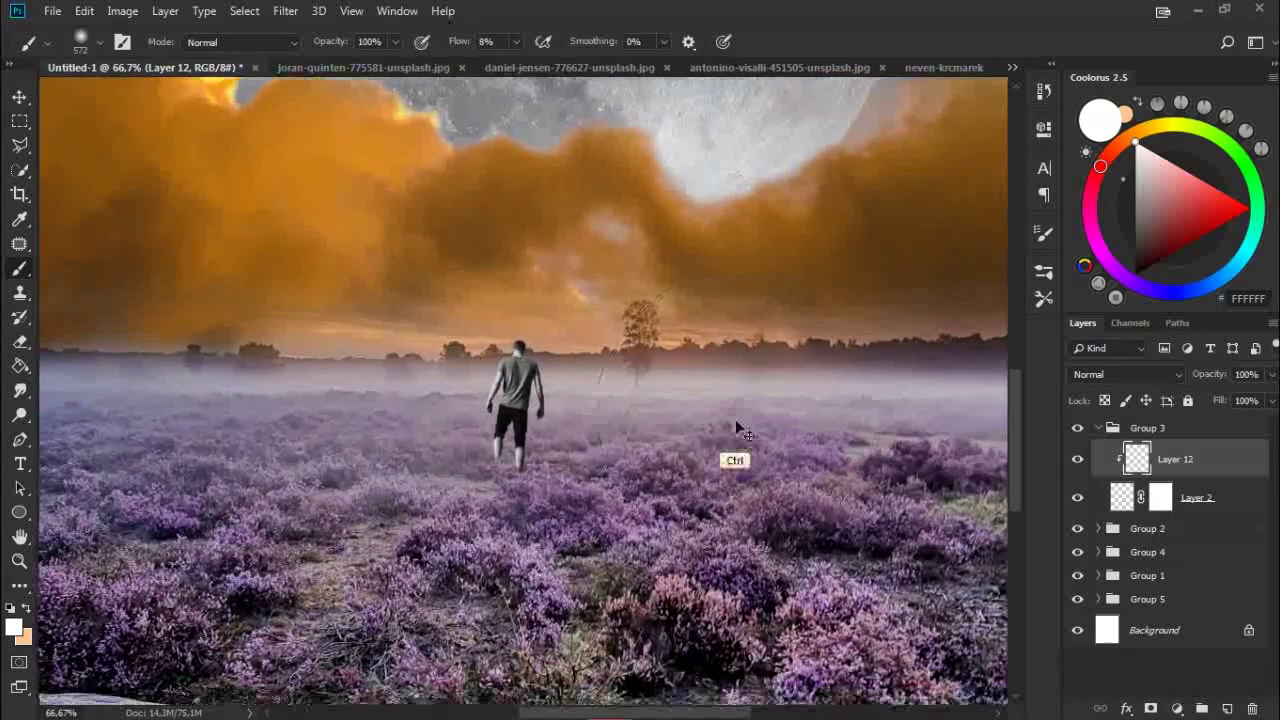
key("ctrl+plus")
scroll(828, 440, "up", 1)
right_click(686, 409)
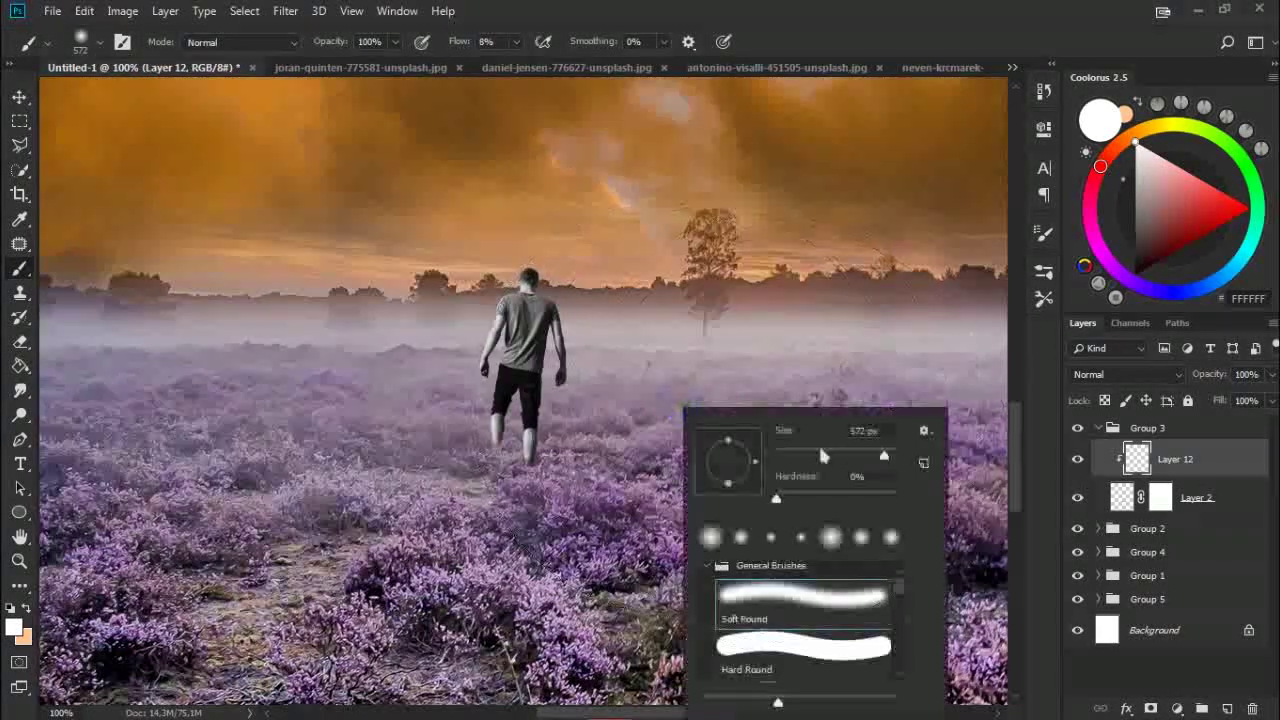
key("Escape")
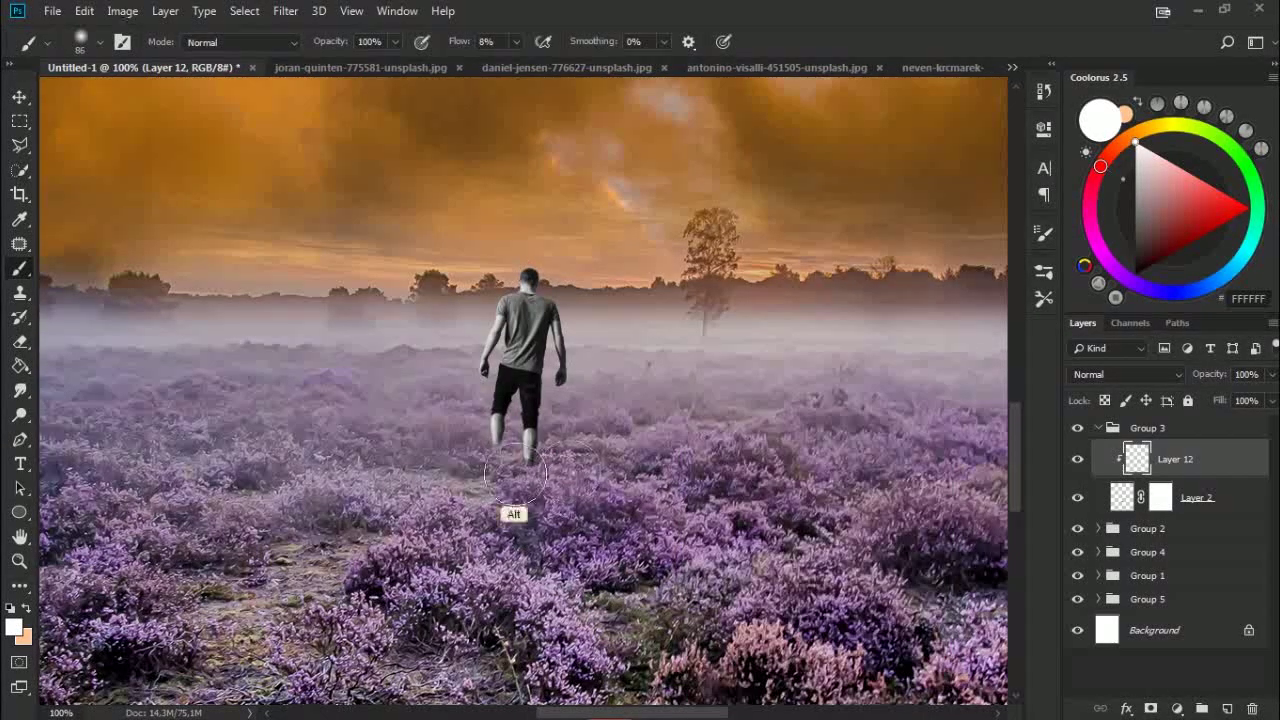
left_click(544, 460, "alt")
left_click(535, 440, "alt")
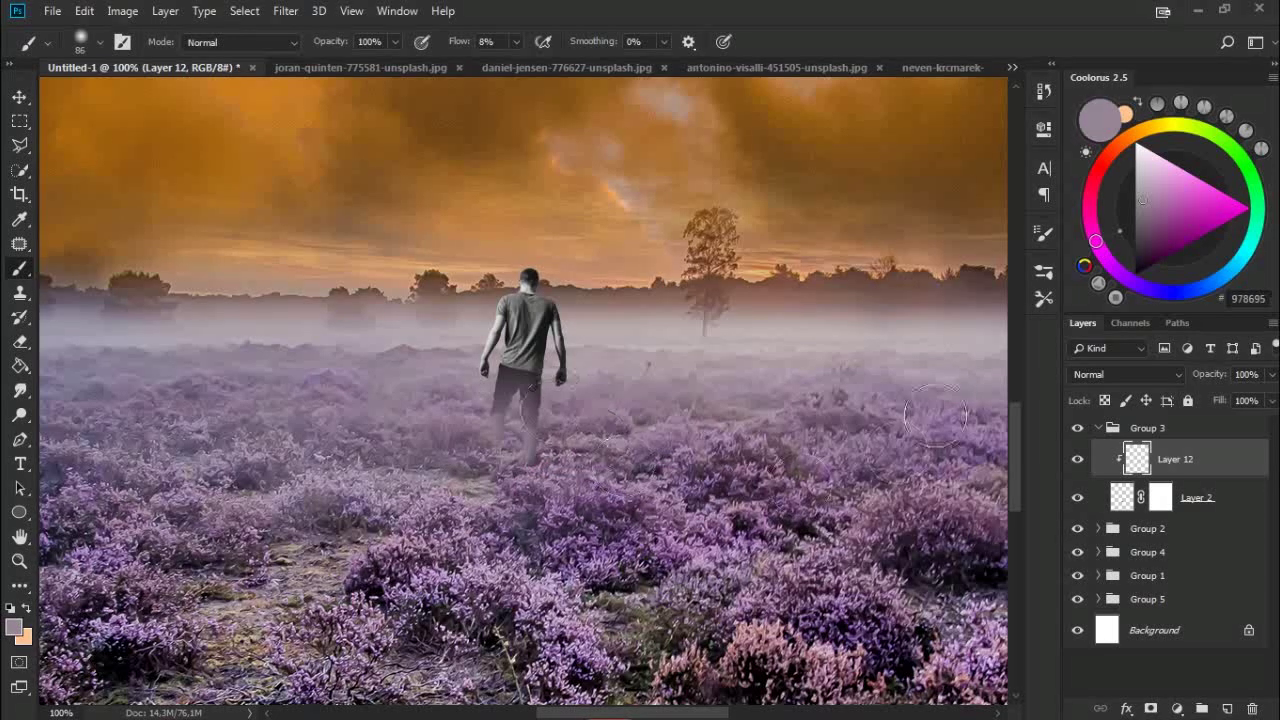
Add clipped Layer 13, paint white over the man, and set it to Luminosity at 48% fill.
left_click(1195, 500)
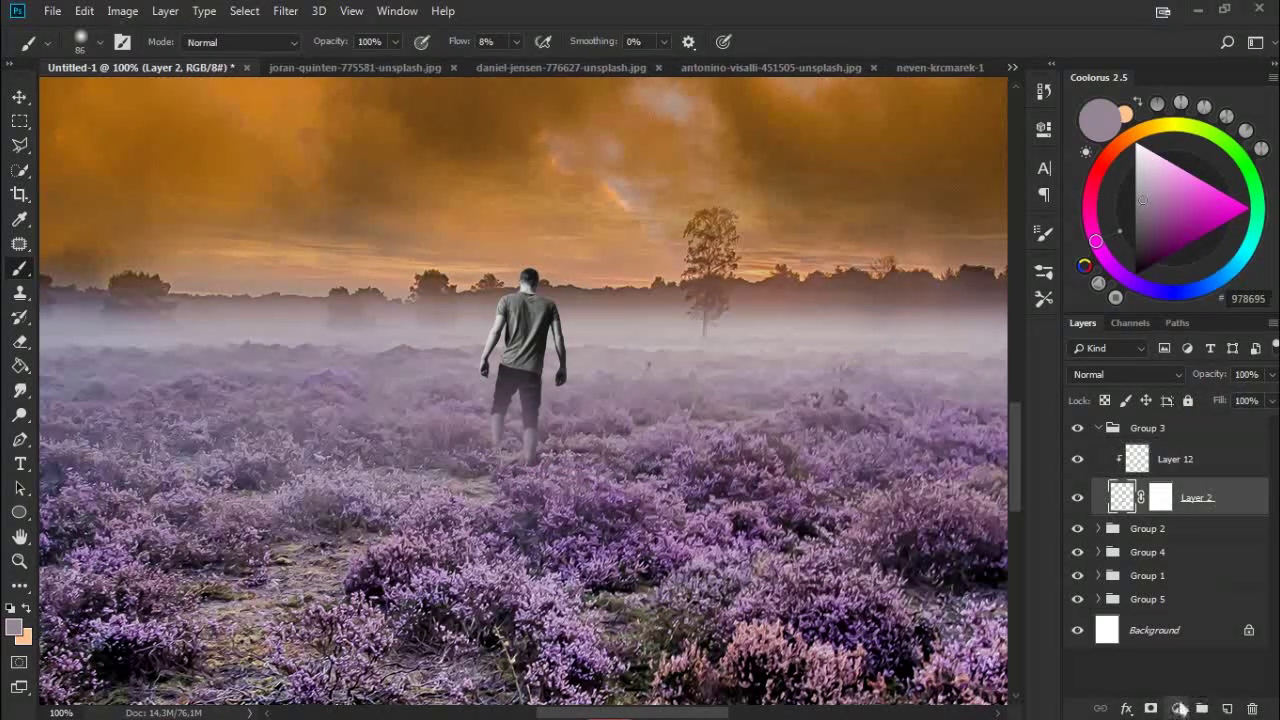
left_click(1226, 708)
left_click(1136, 143)
left_click_drag(520, 360, 525, 290)
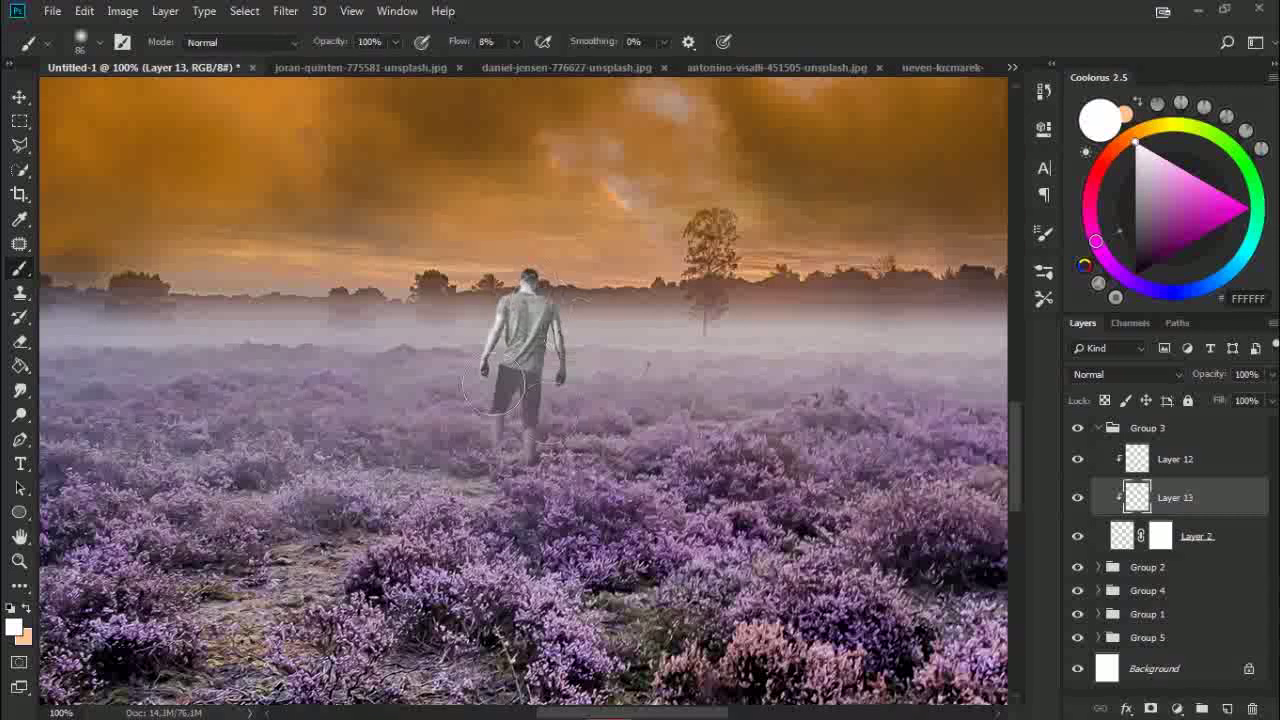
mouse_move(1220, 400)
left_mouse_down()
mouse_move(1166, 393)
mouse_move(1232, 400)
left_mouse_up()
left_click(1125, 374)
left_click(1110, 427)
key("ctrl+minus")
key("ctrl+0")
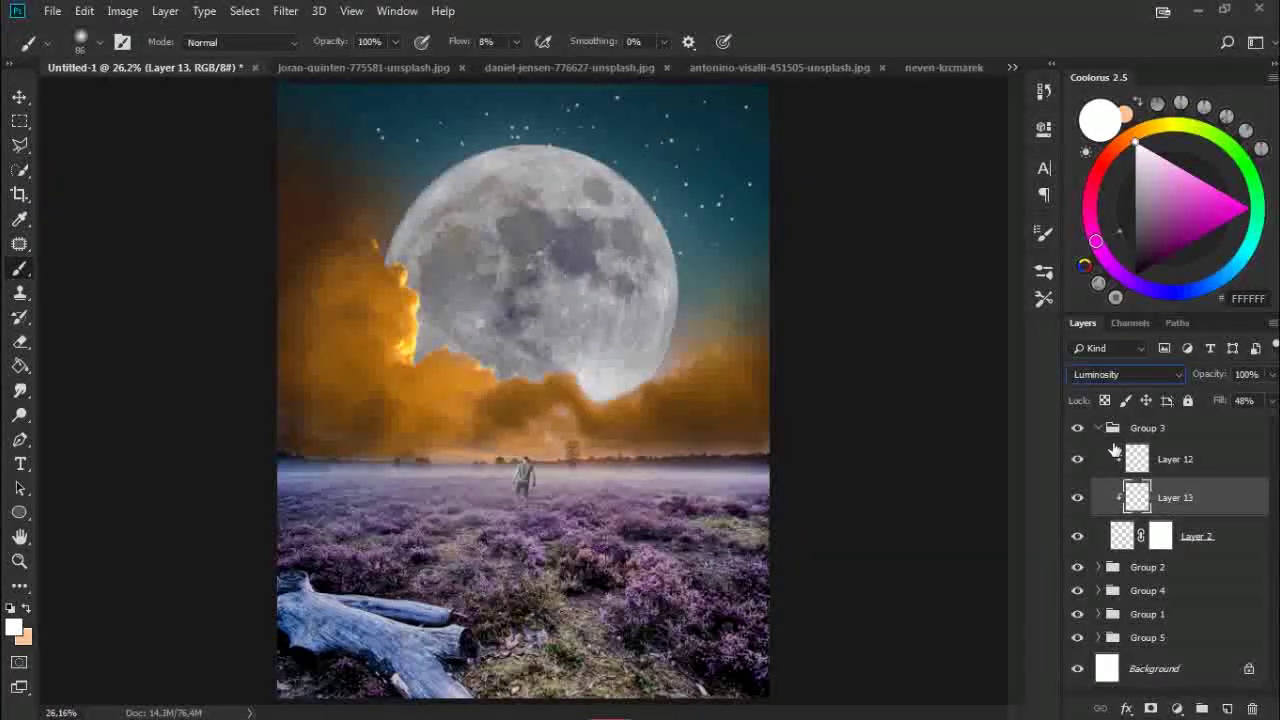
Collapse Group 3 and gather the layers into a new Group 6.
left_click(1099, 428)
left_click_drag(1200, 705, 1201, 707)
left_click(1177, 707)
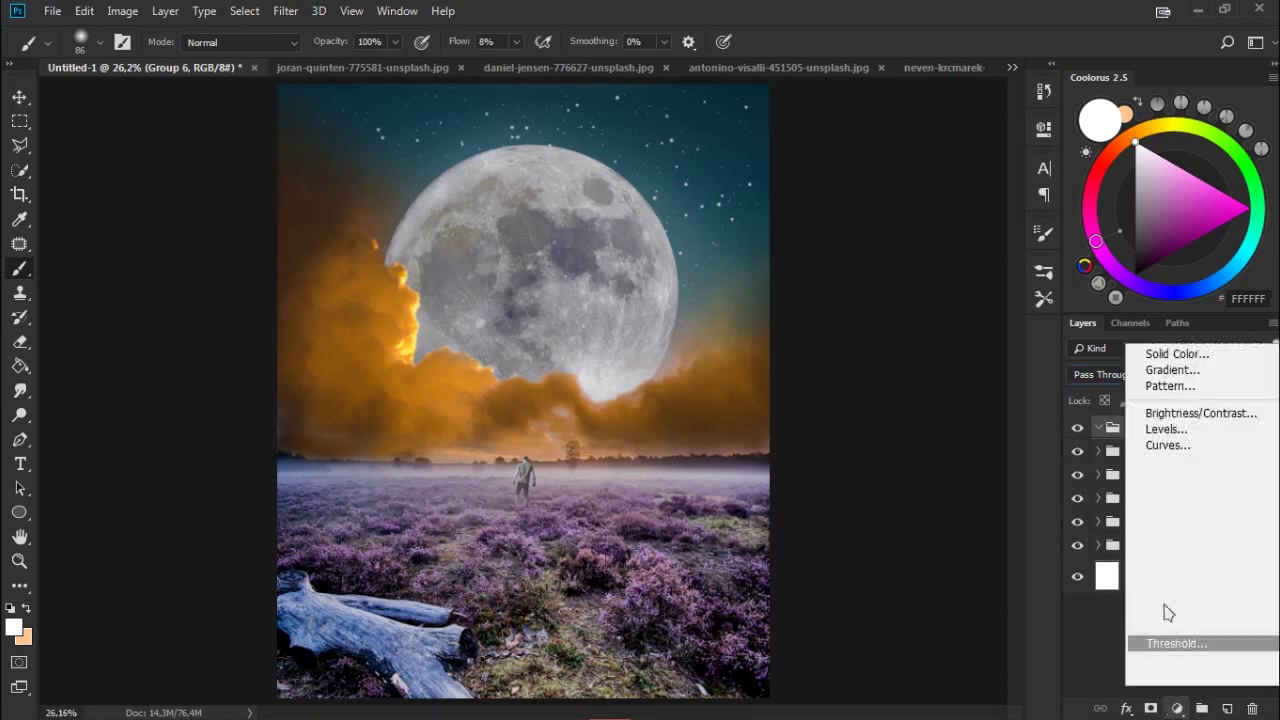
Add a Channel Mixer adjustment layer and adjust its Red output channel mix.
left_click(1188, 568)
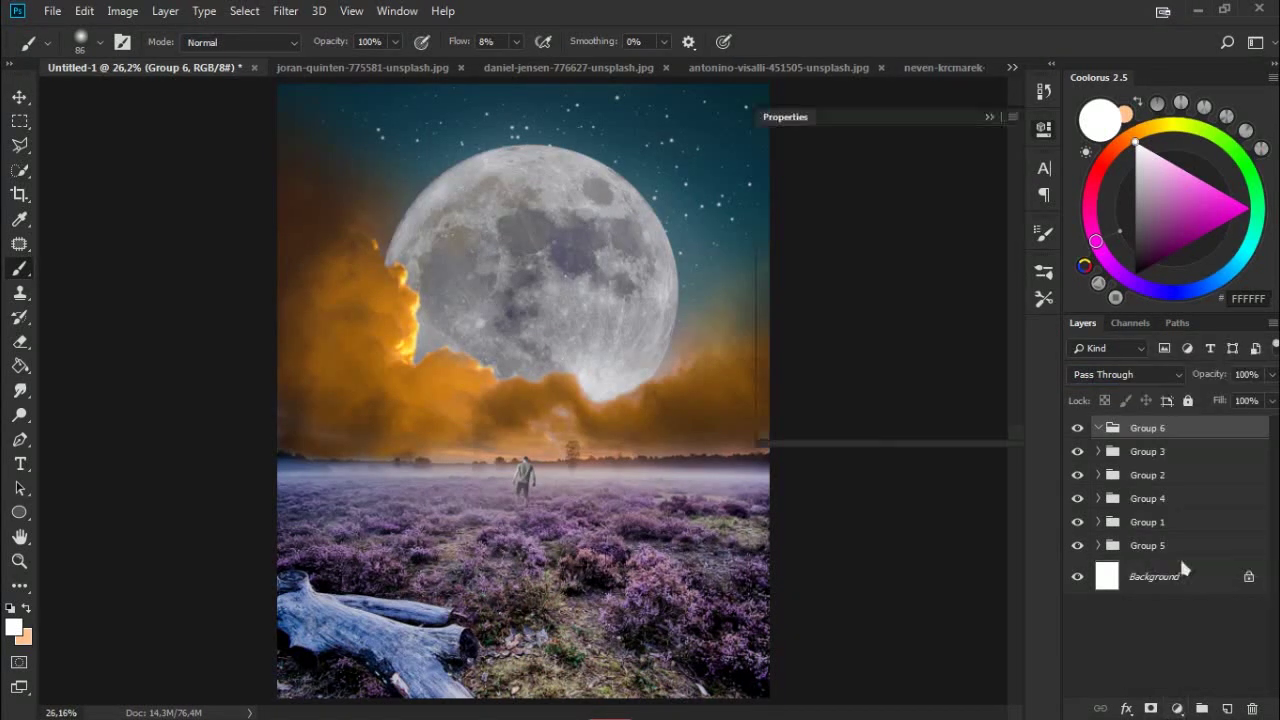
left_click(920, 196)
left_click(860, 225)
left_click_drag(778, 284, 760, 289)
key("ctrl+alt+z")
key("ctrl+alt+z")
left_click_drag(882, 302, 898, 302)
left_click_drag(790, 247, 801, 257)
Tune the Blue output (red near -1, more green) and Green output sliders, then compare on/off.
left_click(920, 196)
left_click(860, 238)
left_click_drag(790, 320, 810, 320)
left_click_drag(790, 247, 800, 257)
left_click_drag(790, 284, 815, 287)
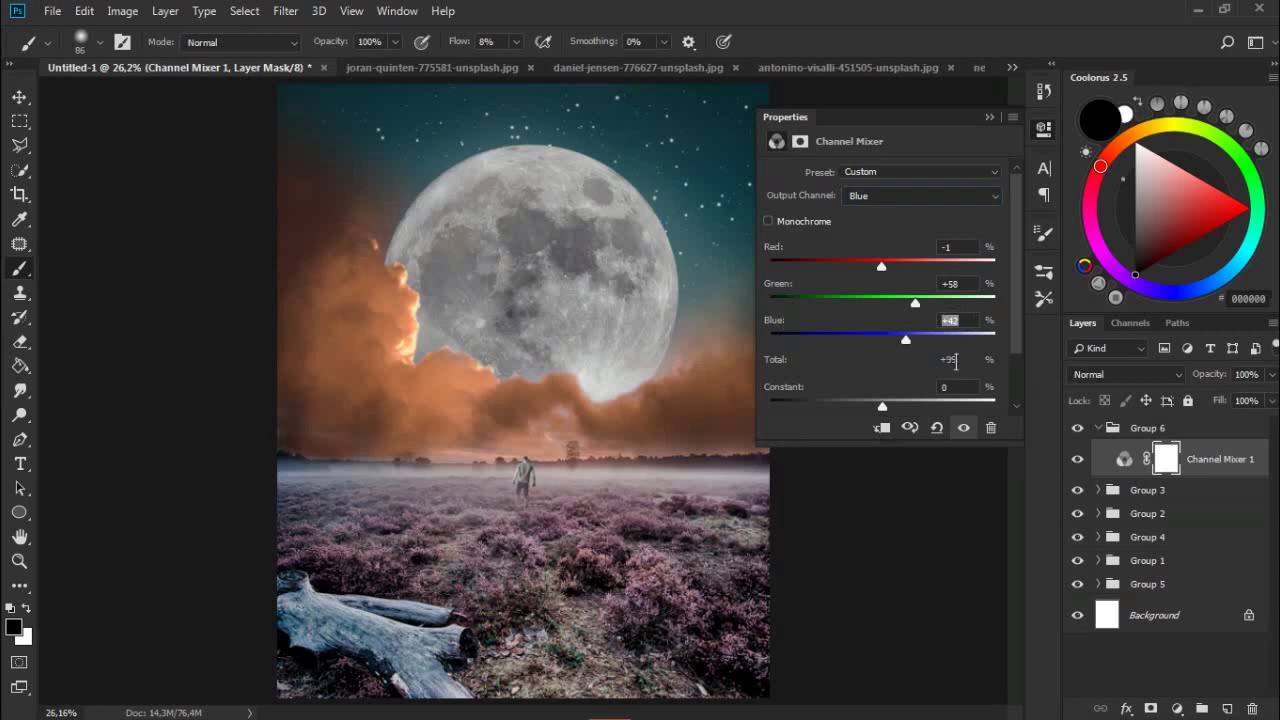
left_click(920, 196)
left_click(860, 225)
left_click_drag(906, 340, 894, 340)
left_click_drag(790, 284, 817, 289)
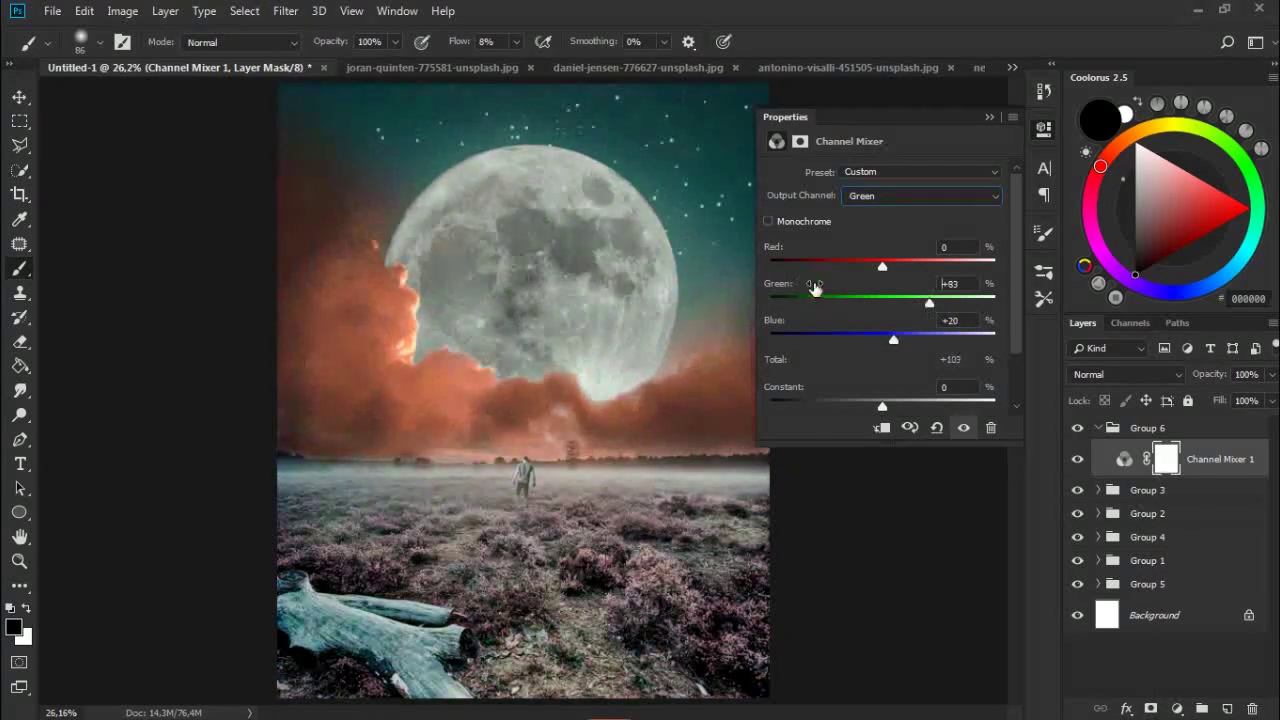
left_click(963, 427)
left_click(963, 427)
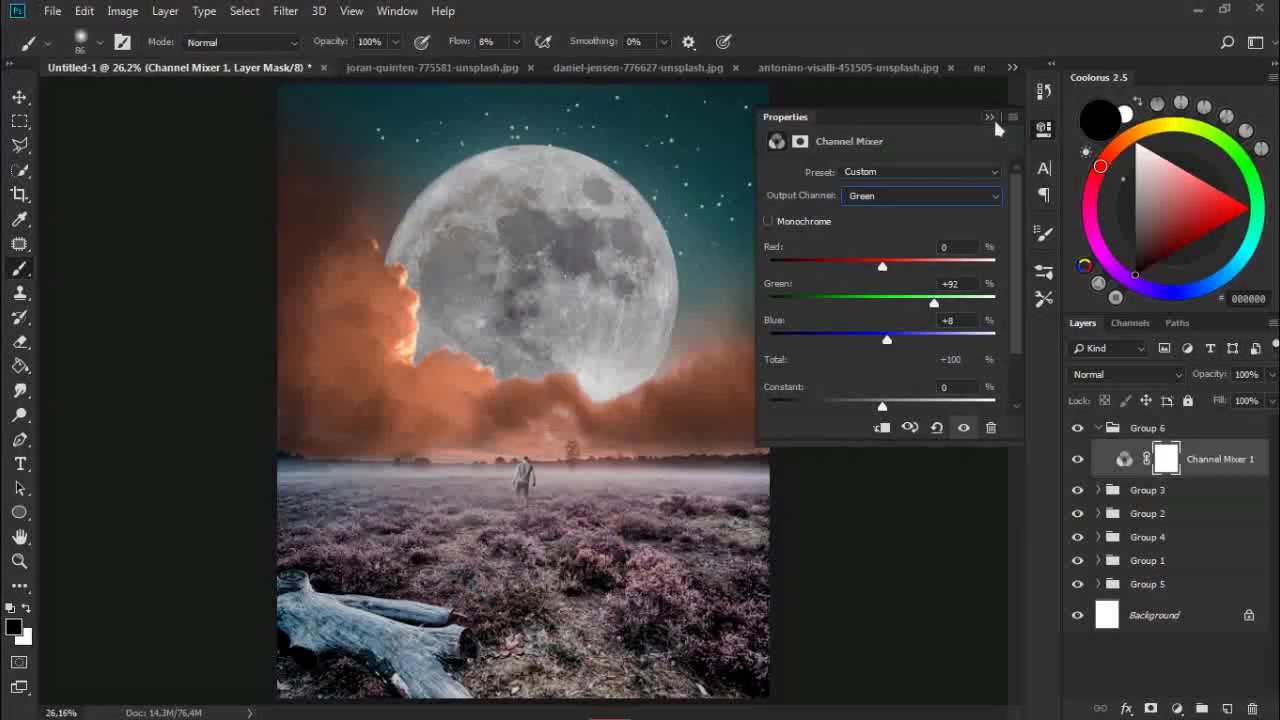
Add a Color Balance adjustment with the shadows shifted toward red and magenta.
left_click(989, 117)
left_click(1177, 708)
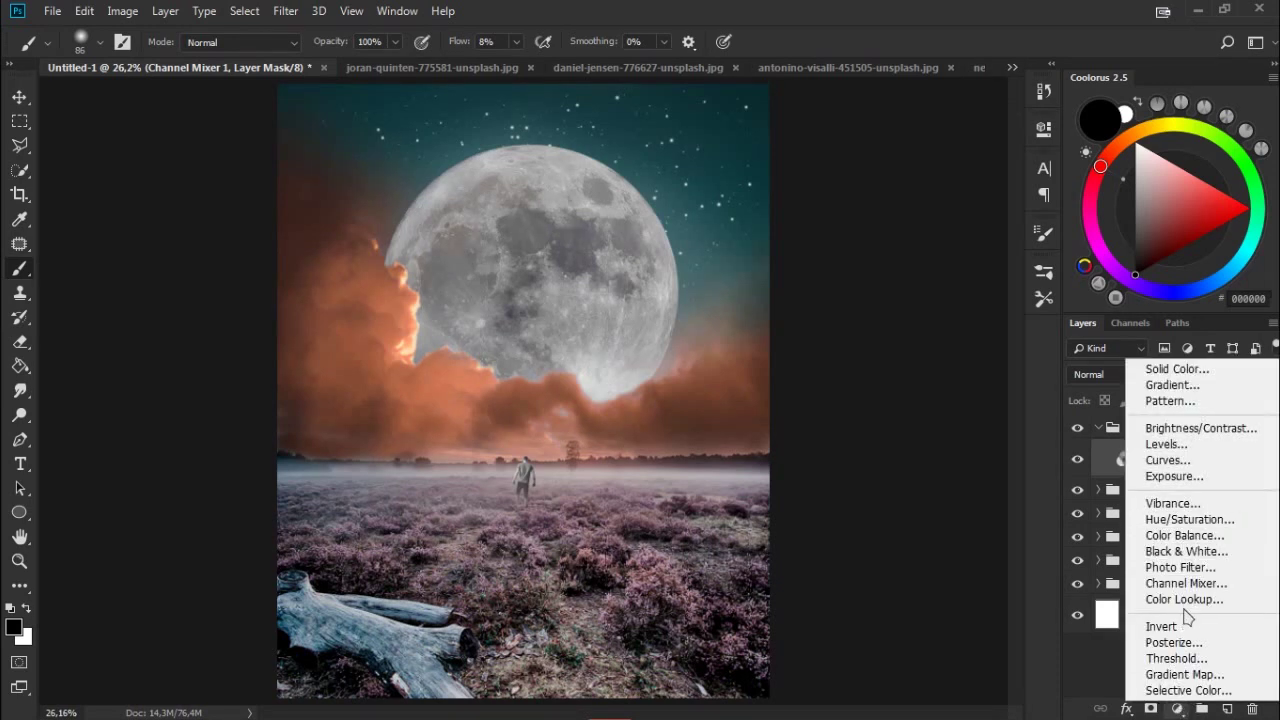
key("Escape")
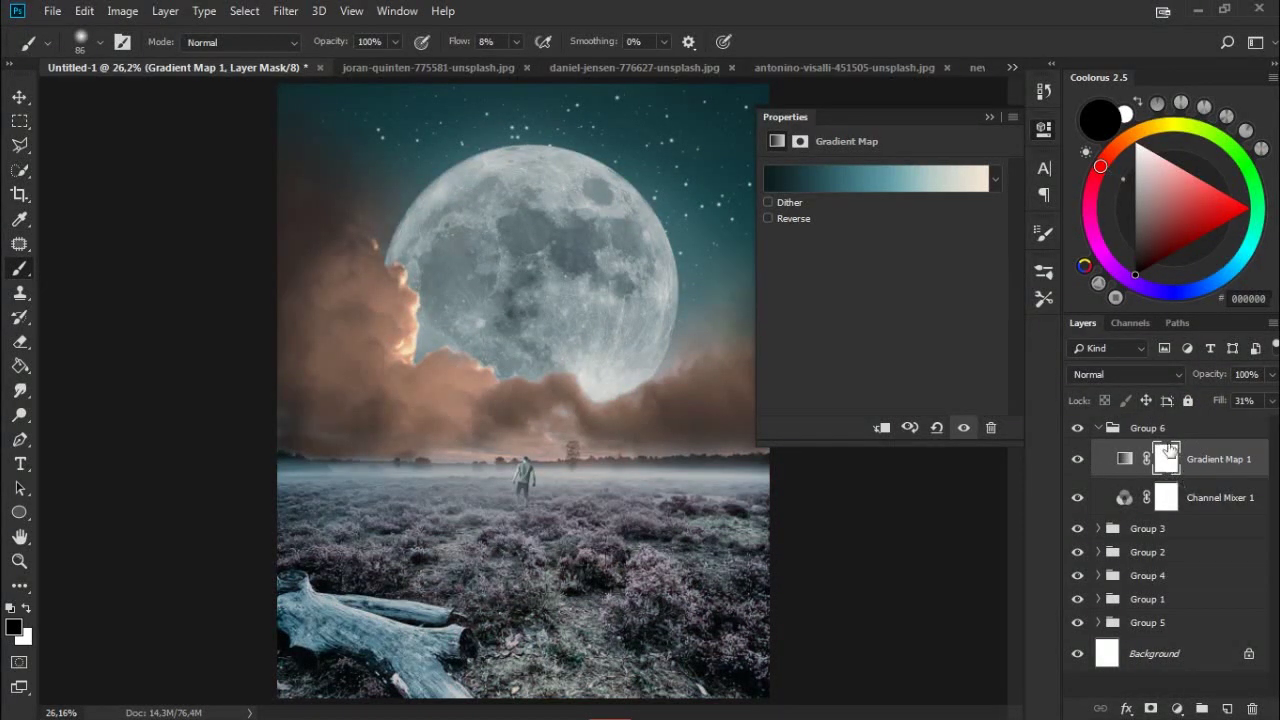
left_click(1178, 708)
left_click(1190, 537)
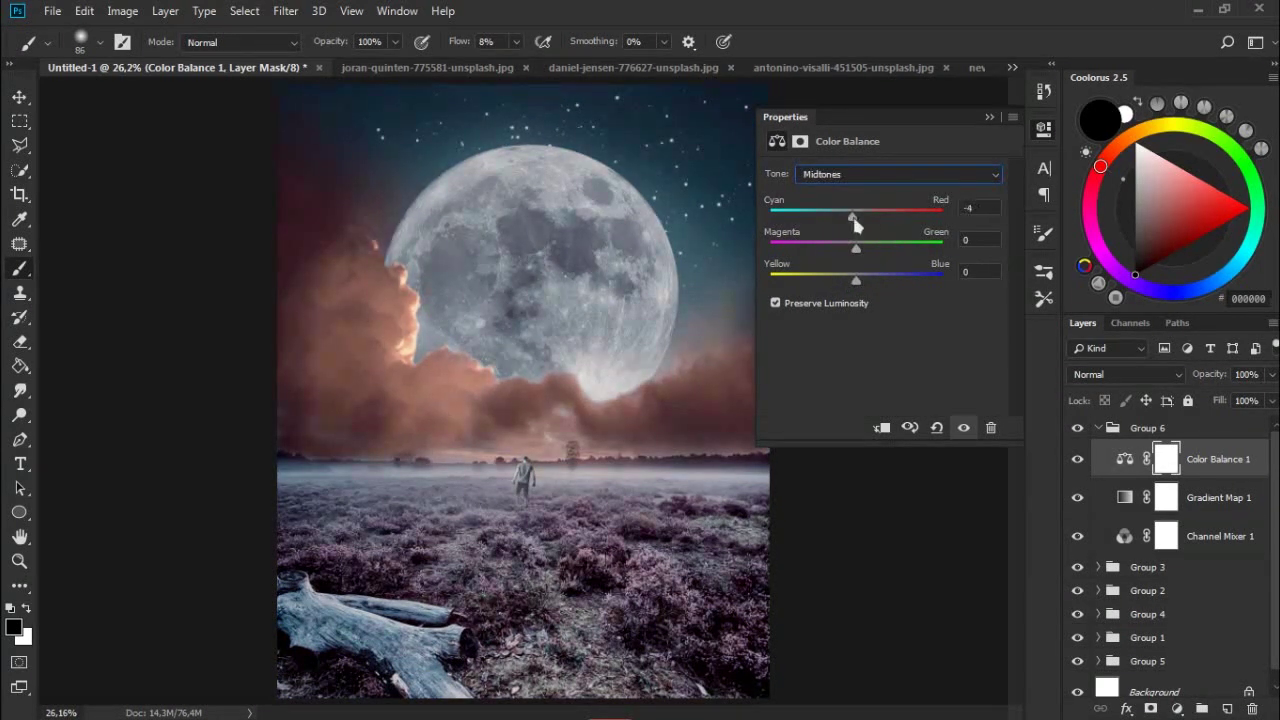
left_click_drag(854, 220, 849, 247)
left_click(958, 432)
left_click(962, 428)
left_click(990, 118)
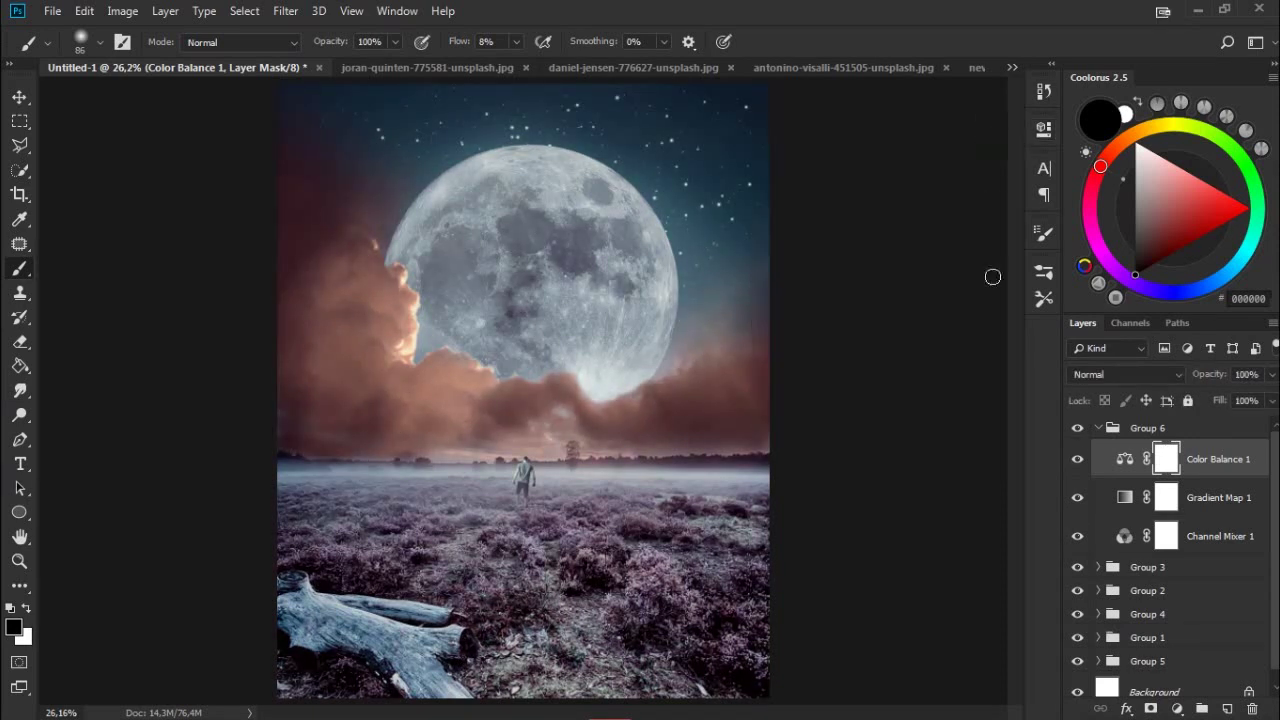
Create an empty Group 7 above Group 3 and colour-label it gray.
left_click(1218, 568)
left_click(1202, 709)
right_click(1078, 567)
left_click(1125, 555)
Add a layer in Group 7 and set a black soft brush to 992 px at 3% flow.
left_click(1227, 709)
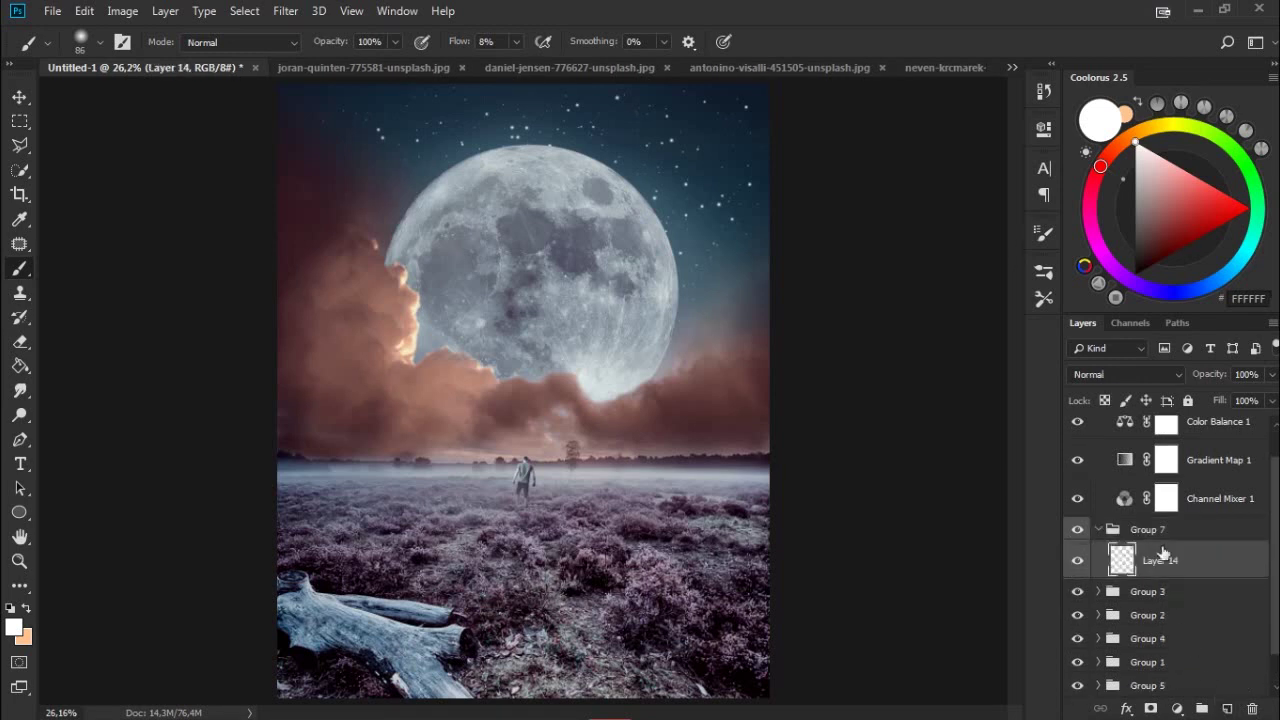
key("d")
right_click(617, 417)
left_click_drag(543, 396, 728, 300)
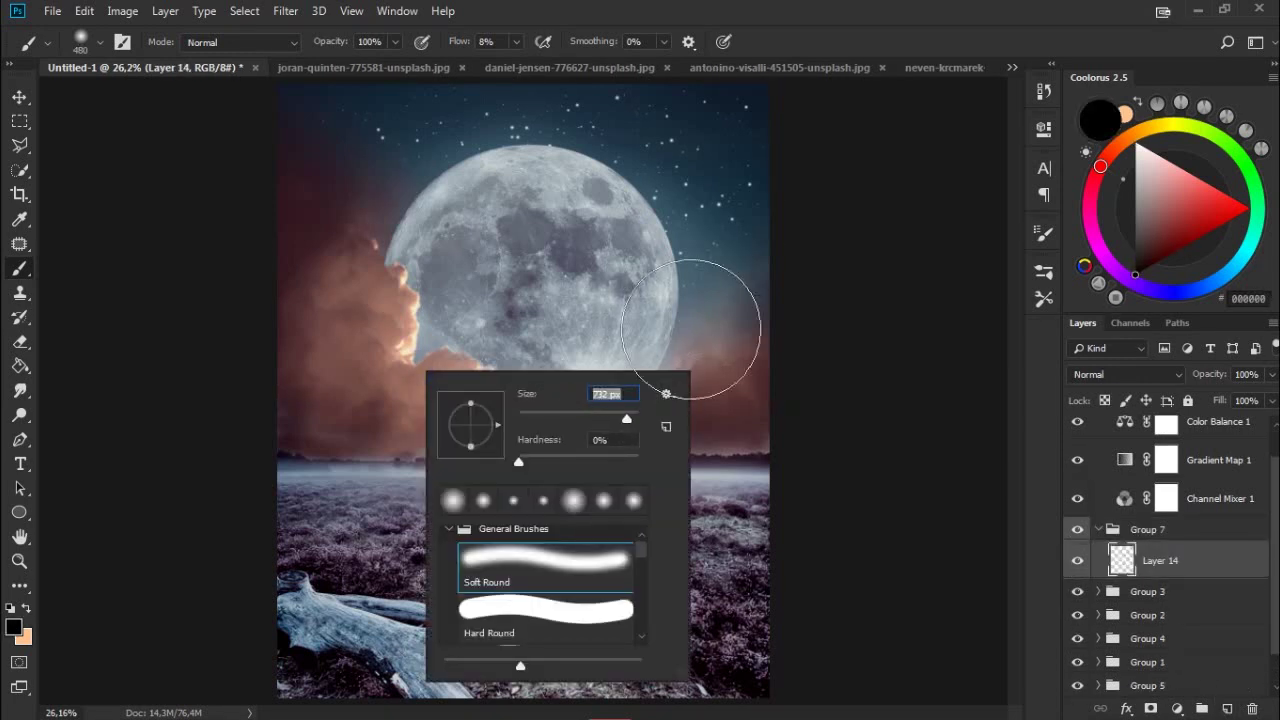
key("Return")
key("ctrl+minus")
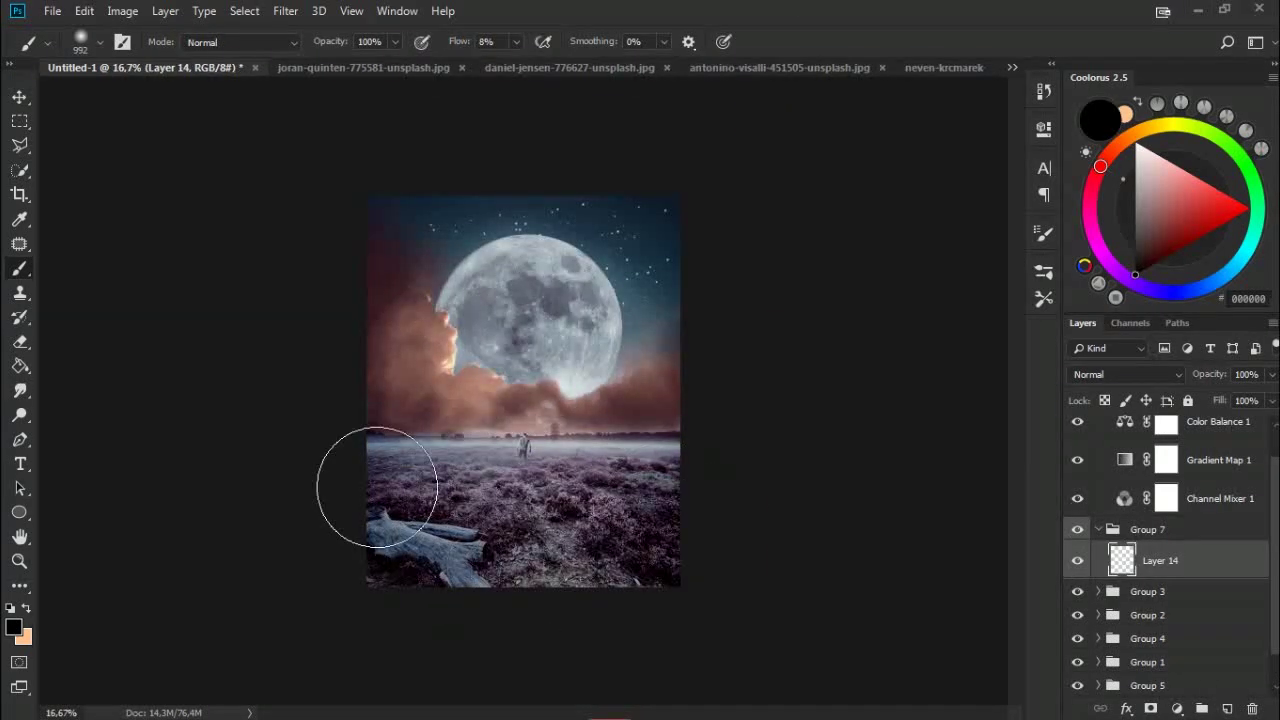
key("shift+3")
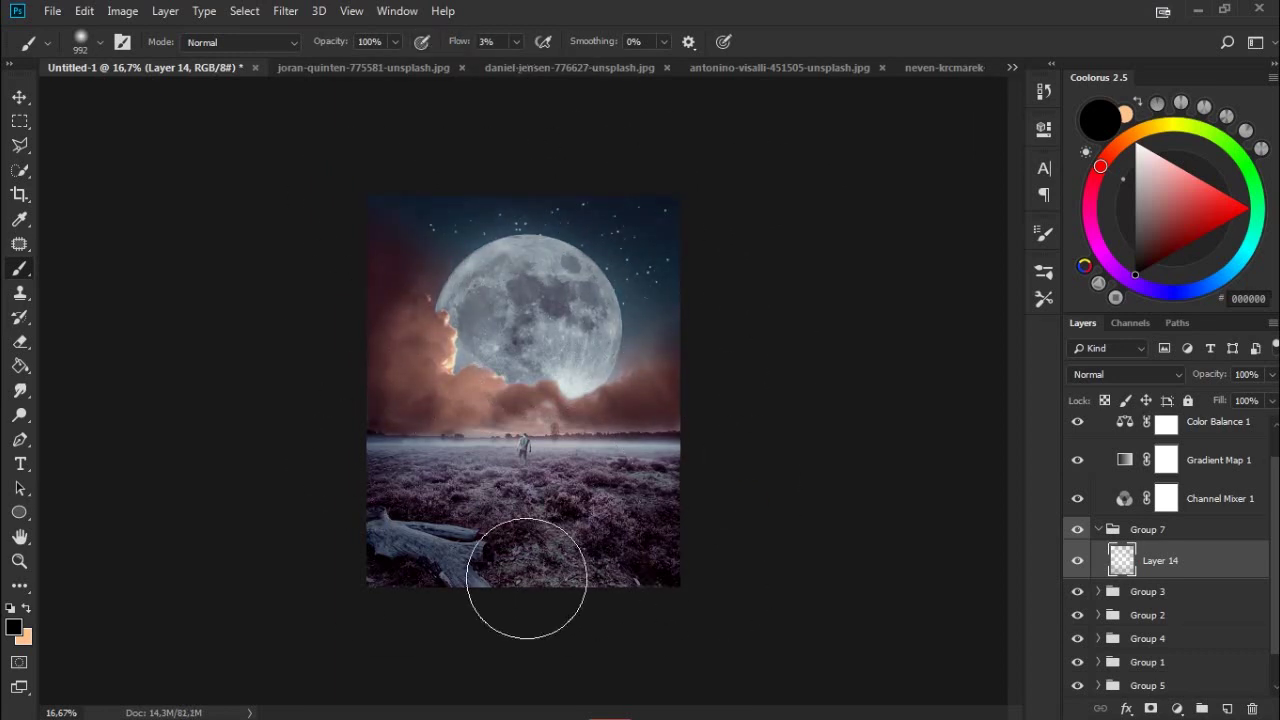
Compare Layer 14 on and off, fit the image on screen, and collapse Group 7.
left_click(1077, 563)
left_click(1077, 563)
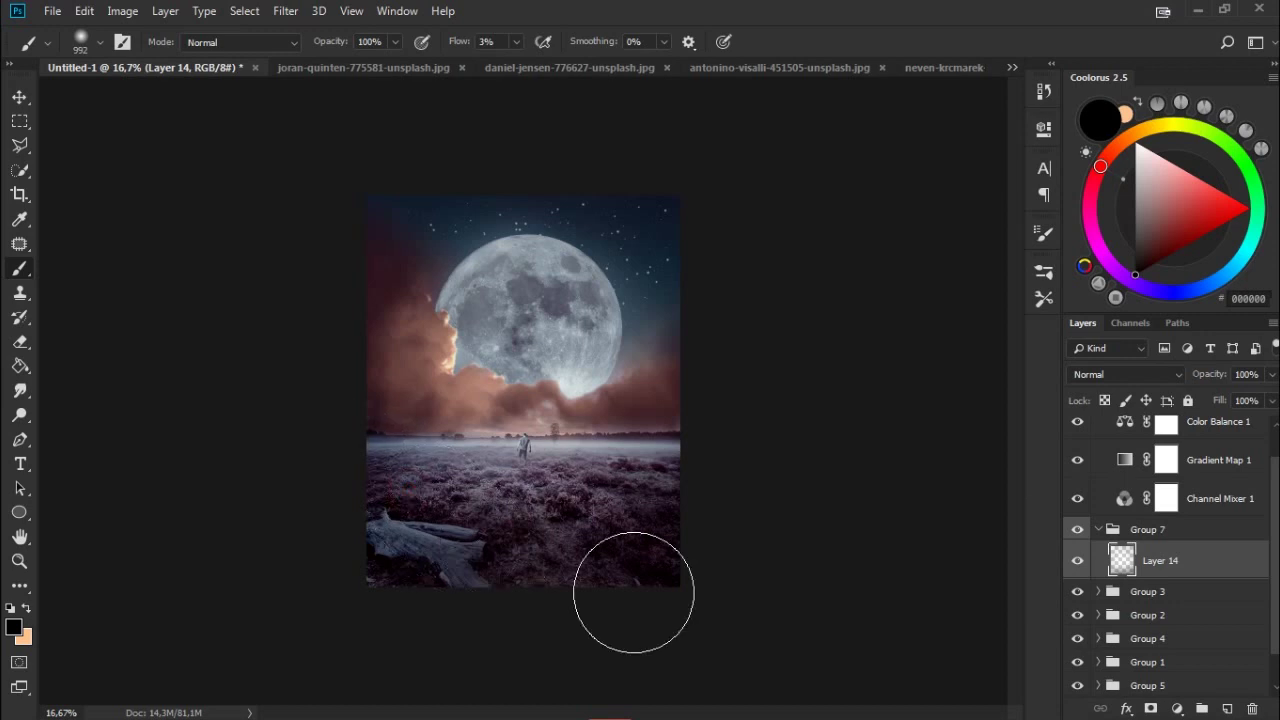
key("ctrl+0")
scroll(1250, 560, "down", 1)
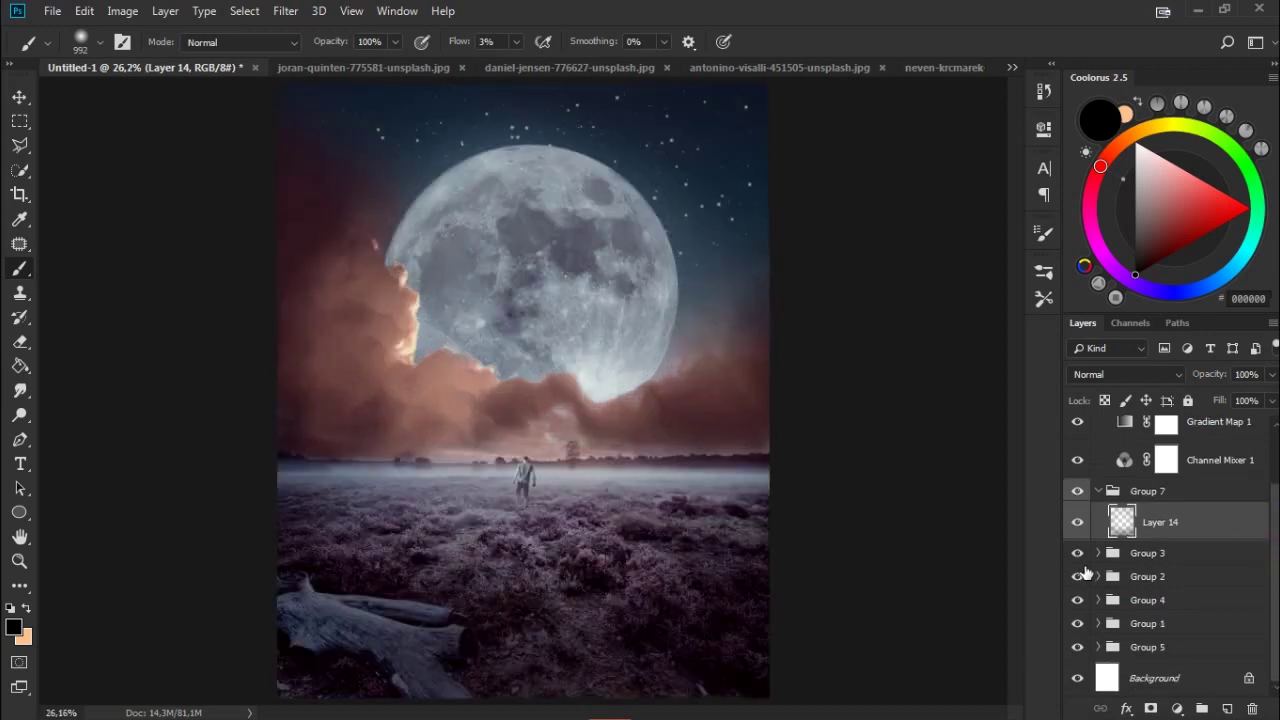
left_click(1100, 493)
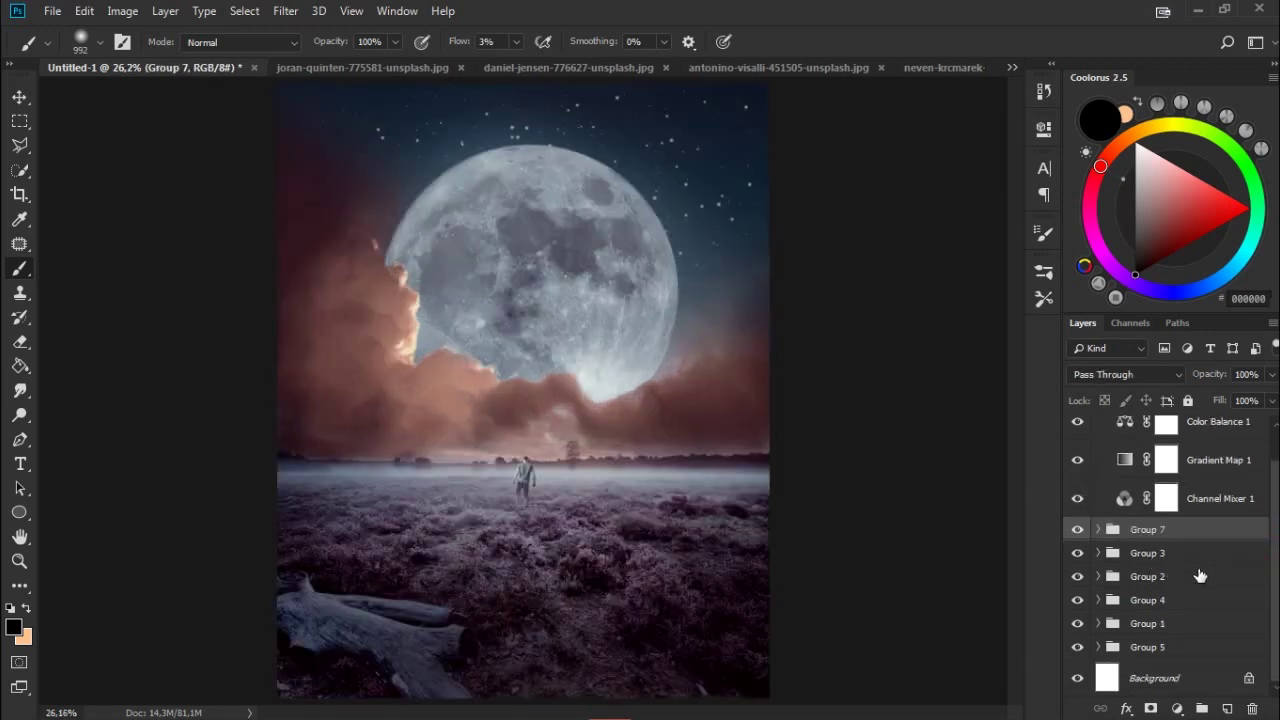
Target Layer 3's mask in Group 1 and set a white brush to 512 px.
left_click(1077, 623)
left_click(1077, 623)
left_click(1099, 623)
left_click(1161, 656)
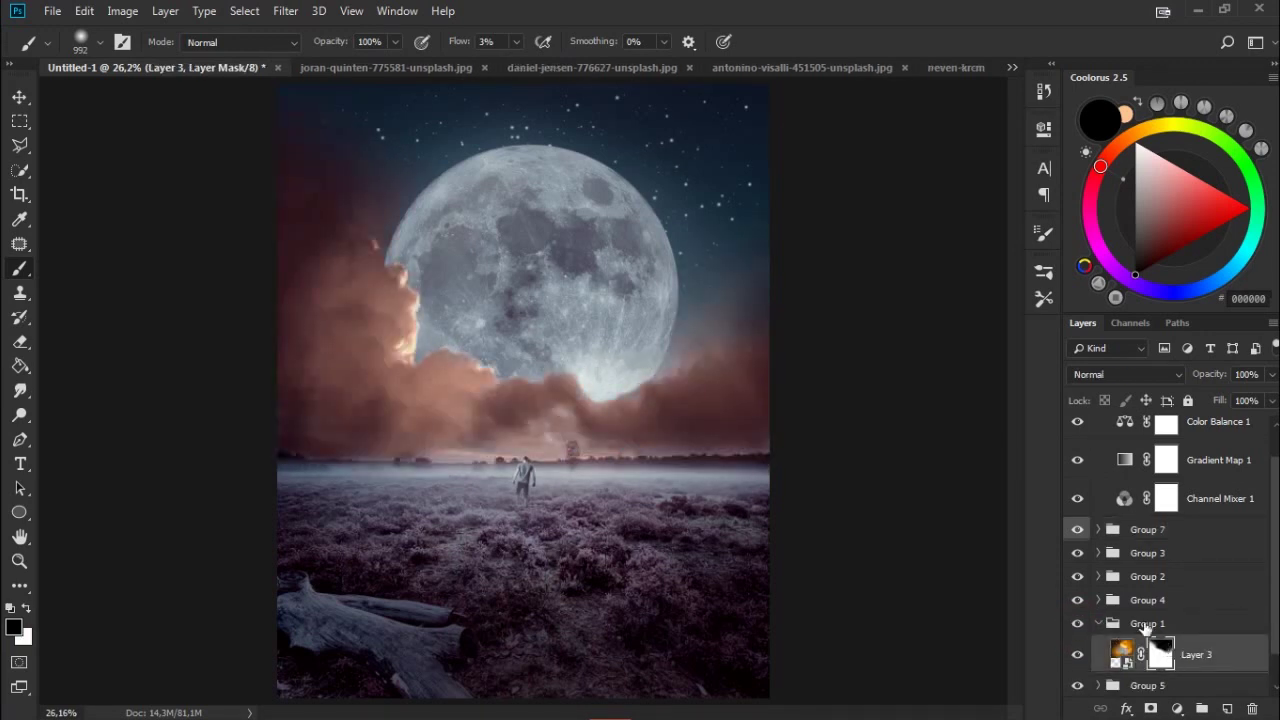
key("x")
key("shift+1")
key("shift+3")
right_click(606, 354)
type("512")
key("Return")
Set the brush flow to 7%, swapping the black and white paint colours, then collapse Group 1.
key("x")
key("x")
key("x")
key("shift+0")
key("shift+7")
key("x")
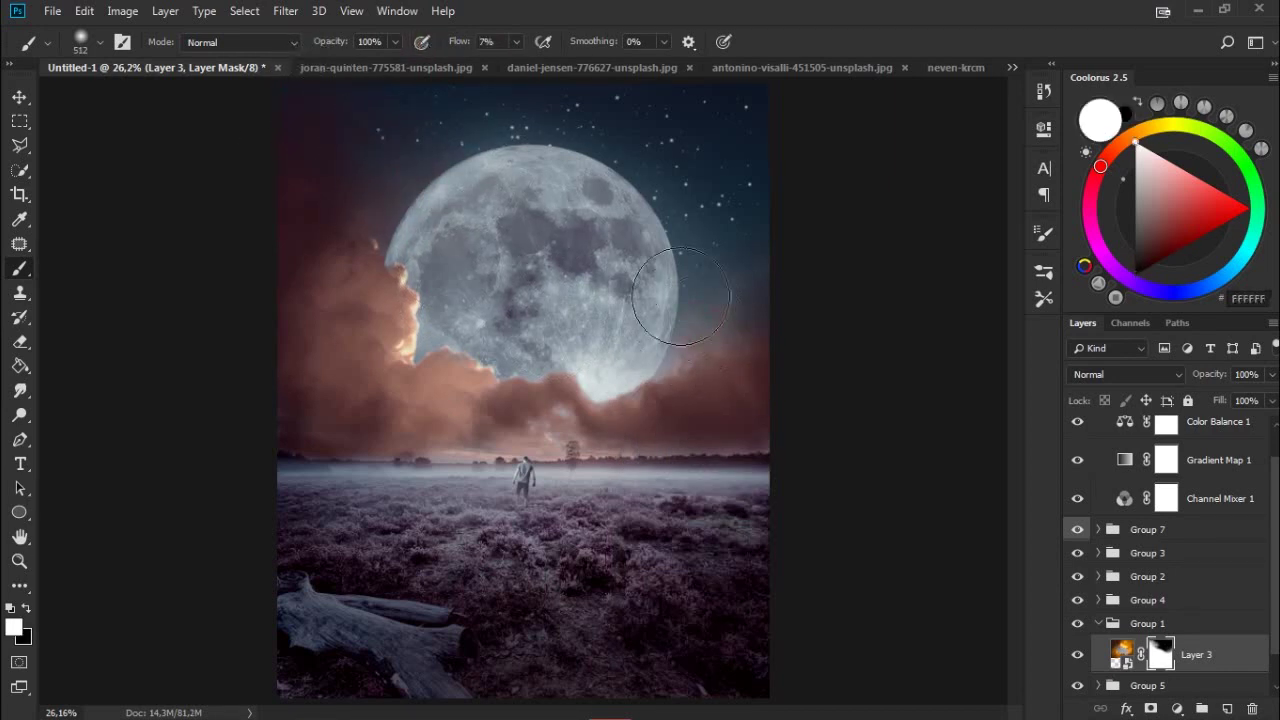
key("x")
key("x")
key("x")
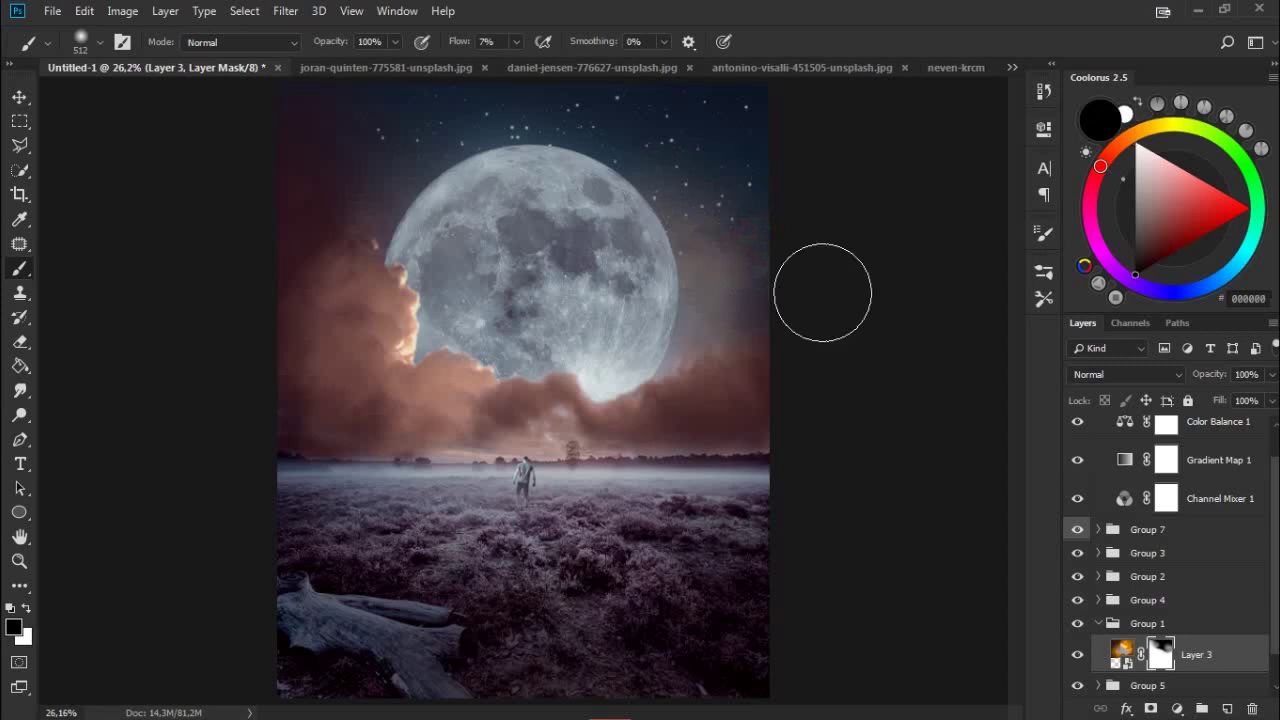
scroll(1274, 560, "down", 1)
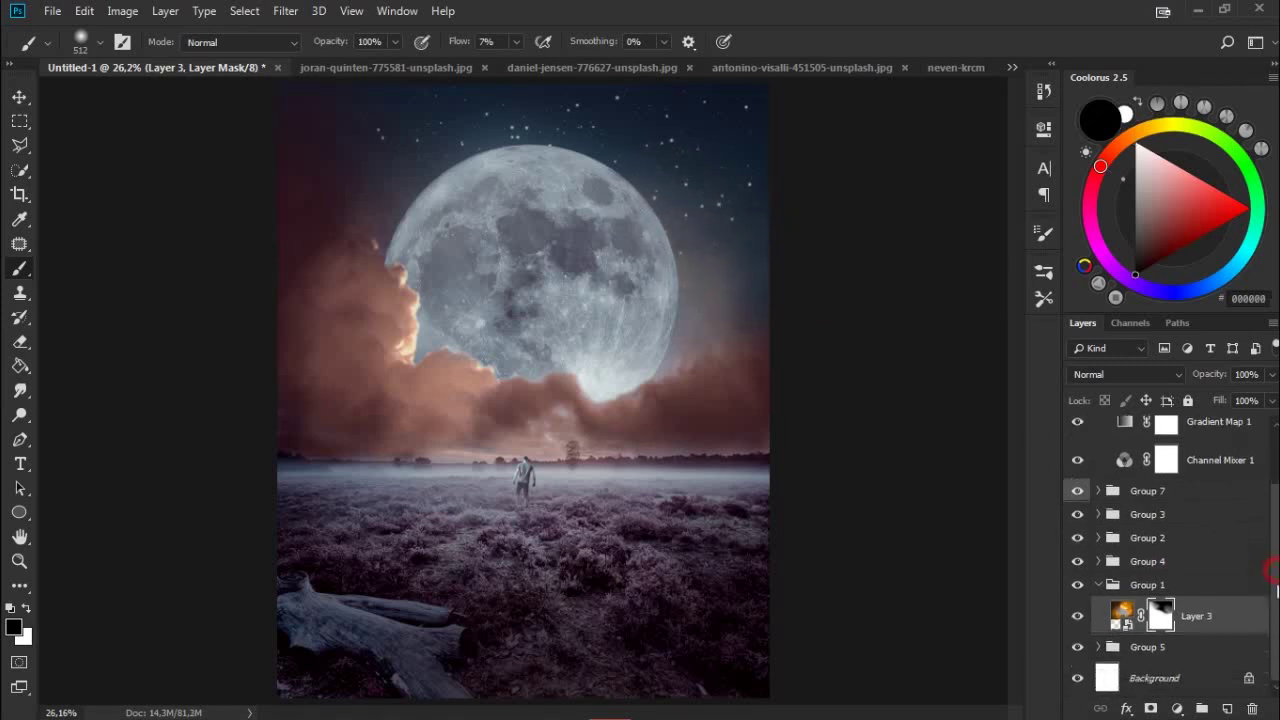
left_click(1103, 588)
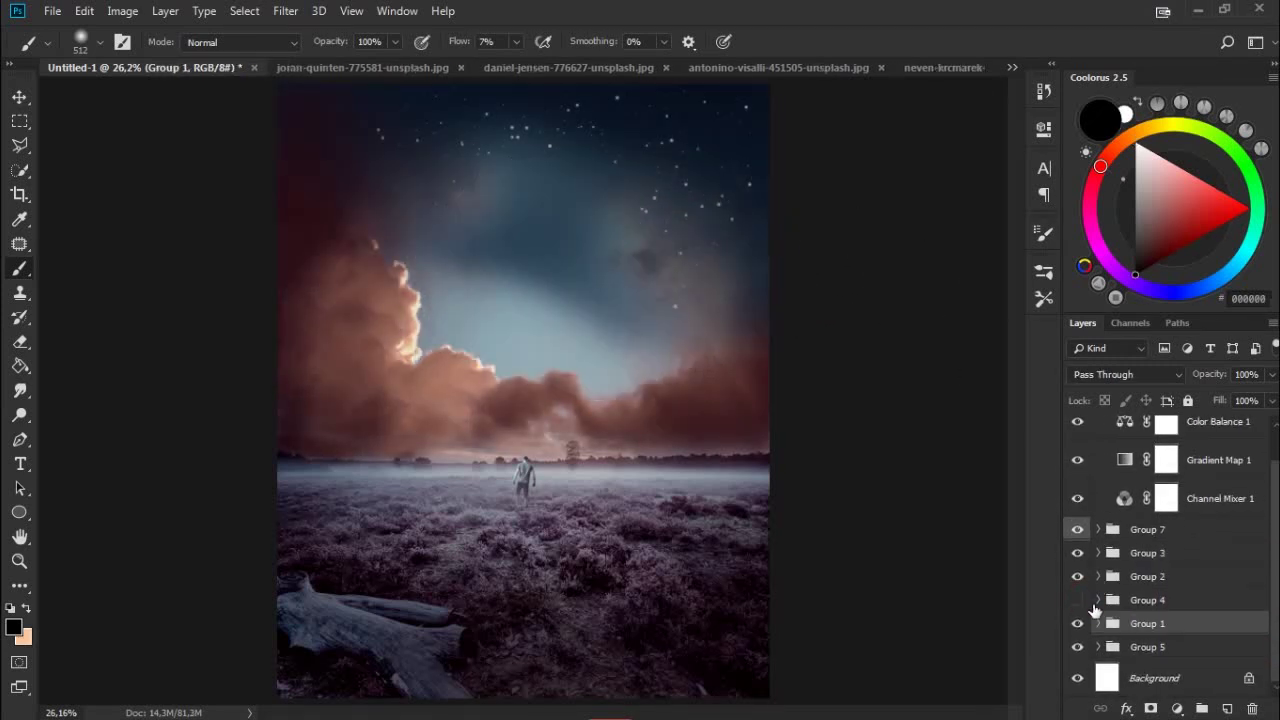
In Group 4, add a new clipped Layer 15 above Layer 5.
left_click(1110, 600)
left_click(1099, 600)
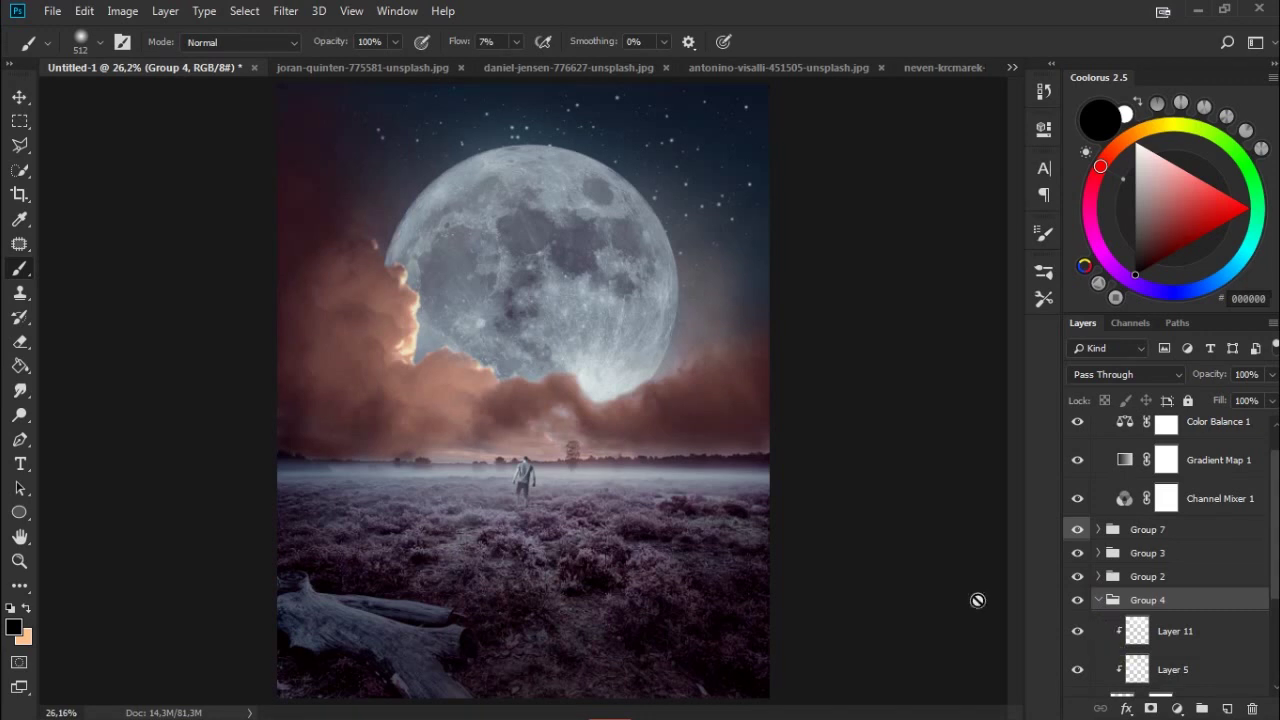
scroll(1100, 604, "down", 1)
left_click(1078, 590)
left_click(1078, 590)
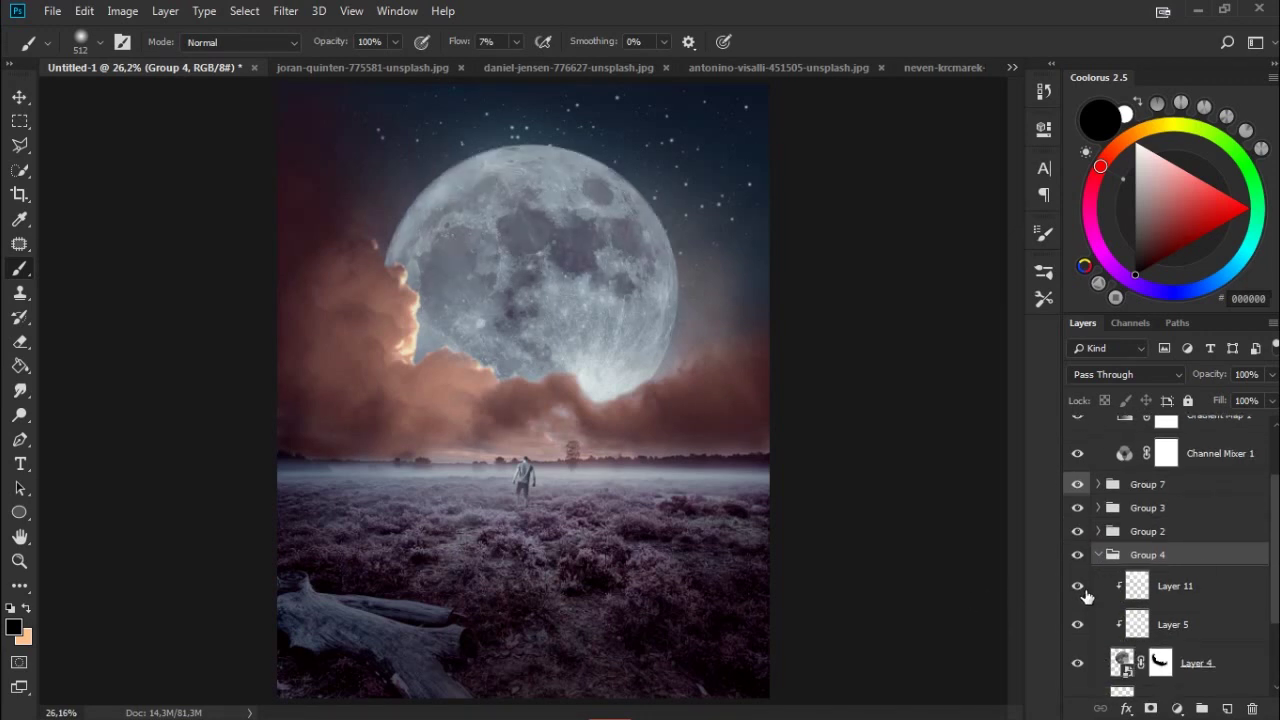
left_click(1177, 638)
left_click(1227, 708)
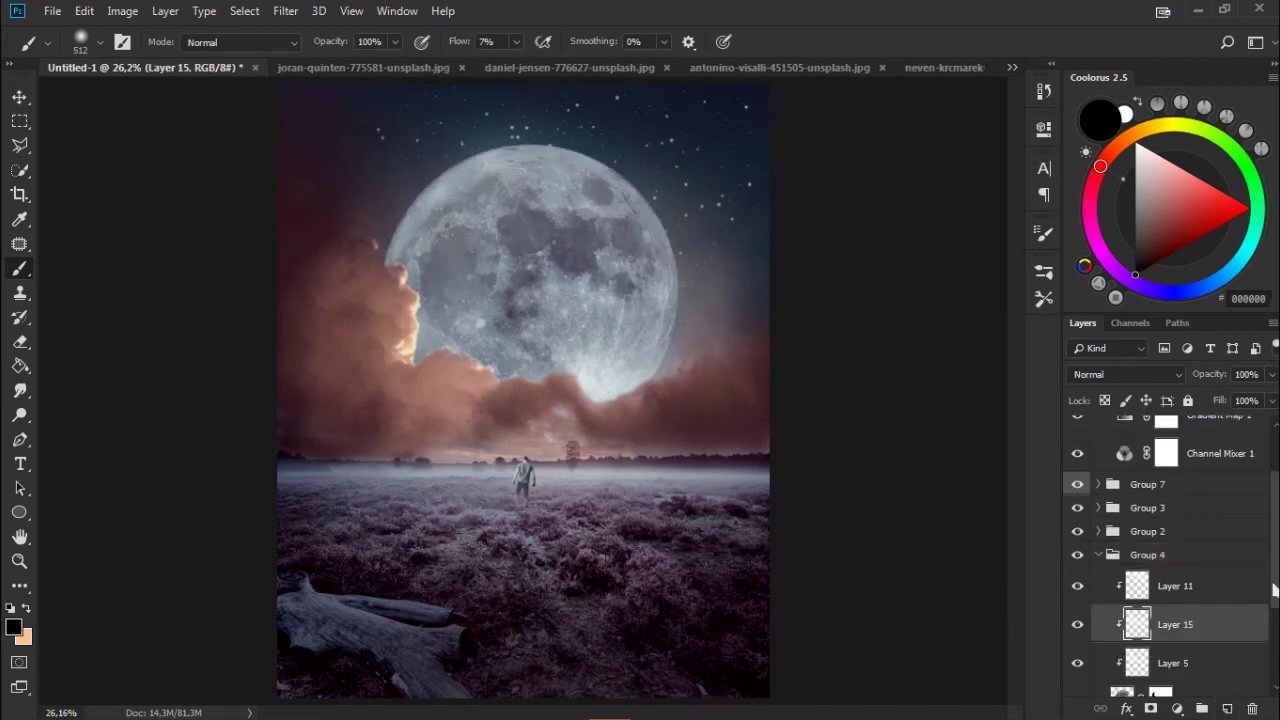
Paint soft white light along the moon's lower-right edge over the clouds.
left_click(1135, 143)
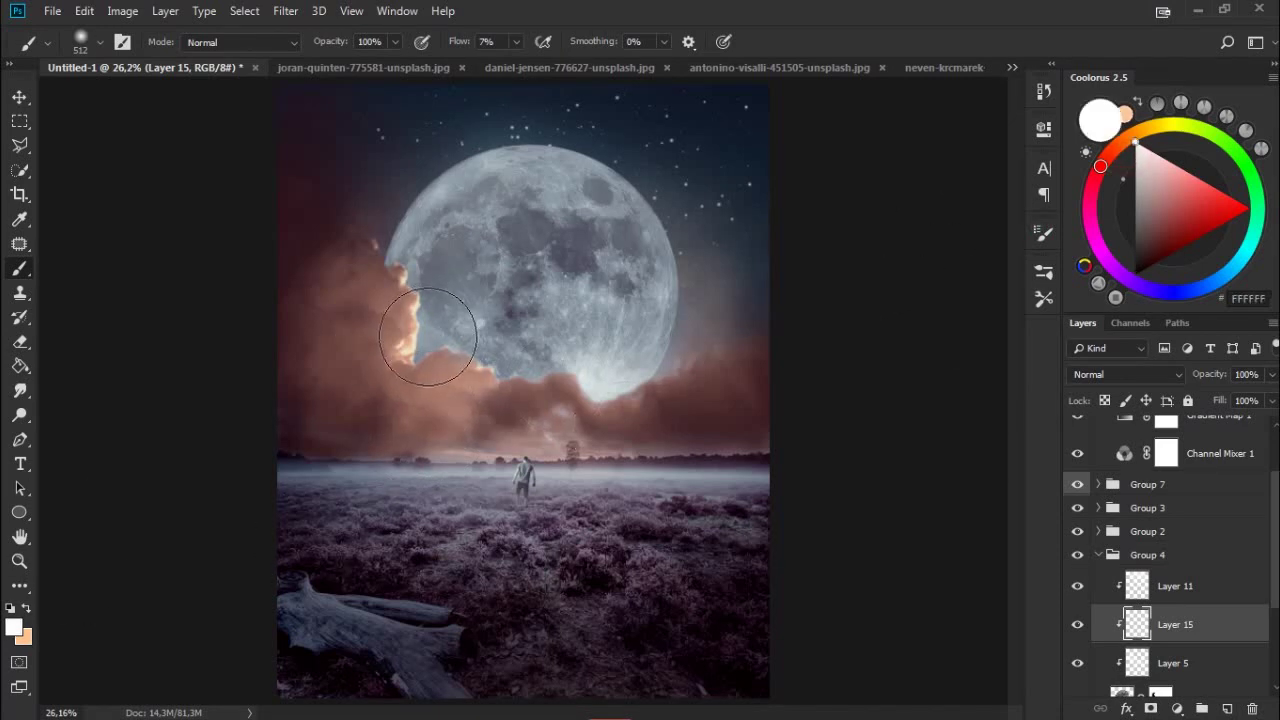
left_click_drag(500, 400, 587, 373)
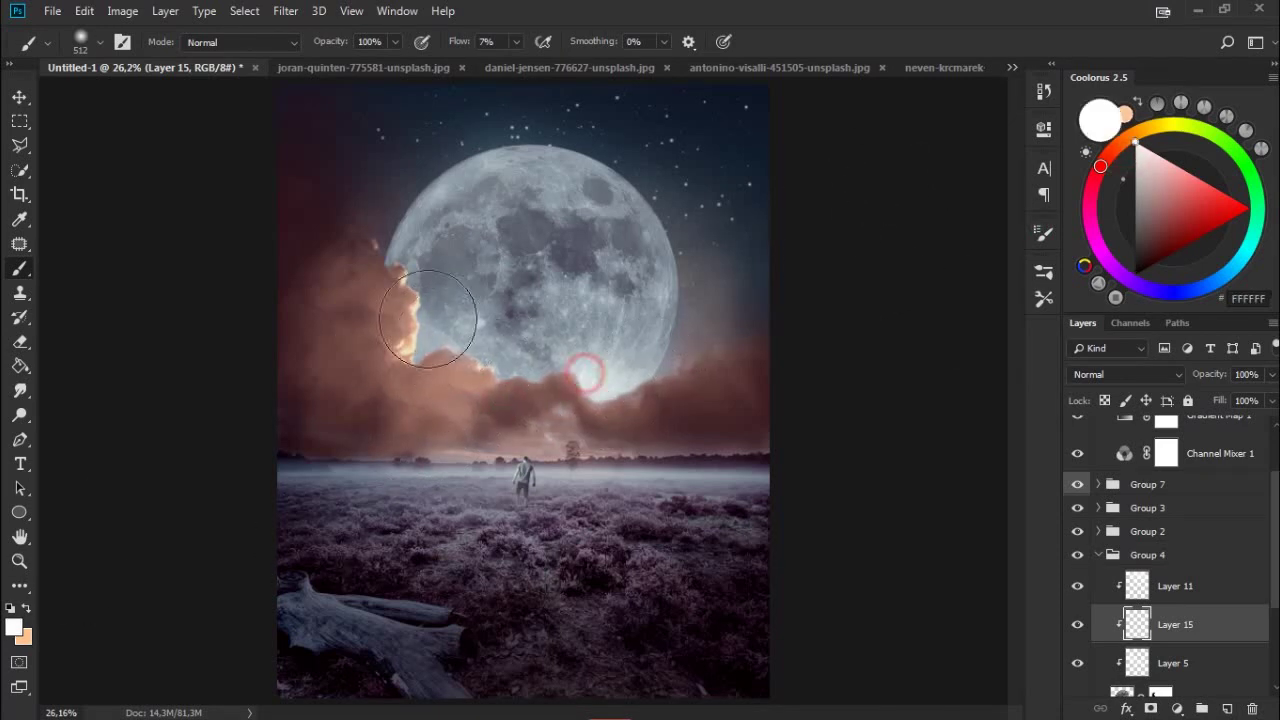
left_click_drag(428, 318, 643, 343)
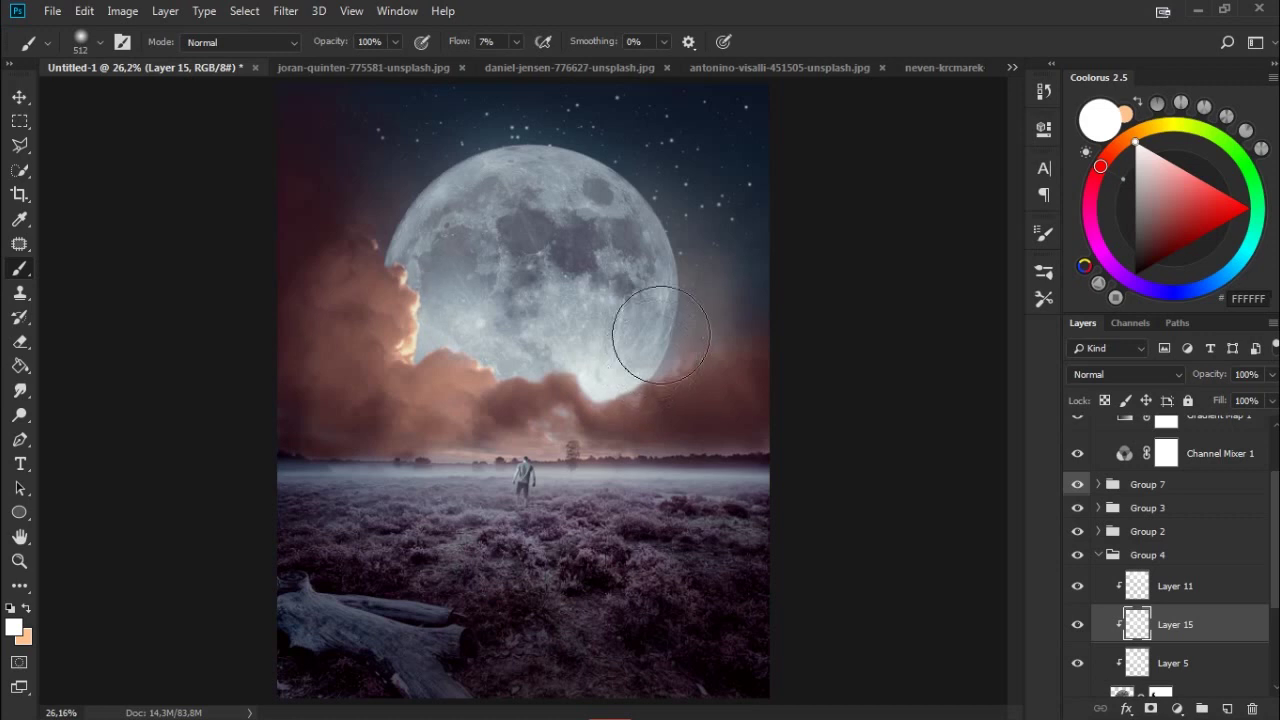
left_click(1097, 555)
left_click(1170, 553)
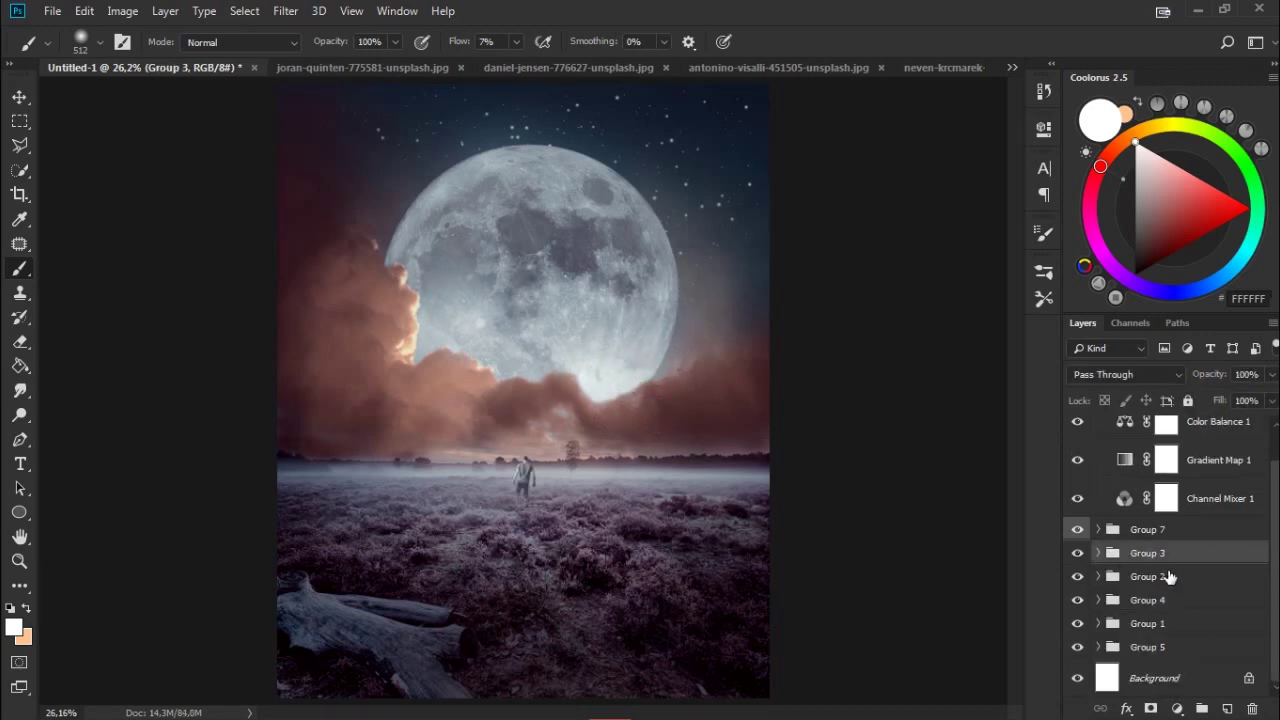
Create Group 8 above Group 2, label it violet, and add a layer inside it.
left_click(1170, 577)
left_click(1201, 708)
right_click(1080, 586)
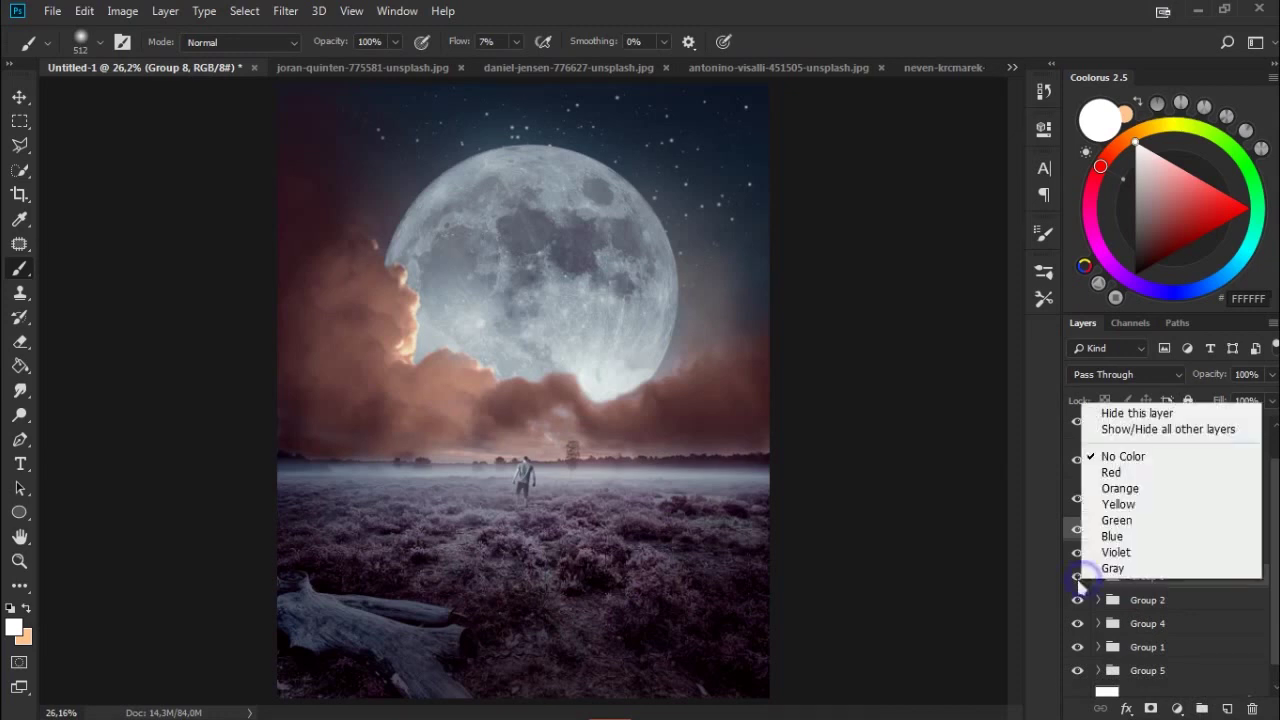
left_click(1120, 555)
left_click(1227, 708)
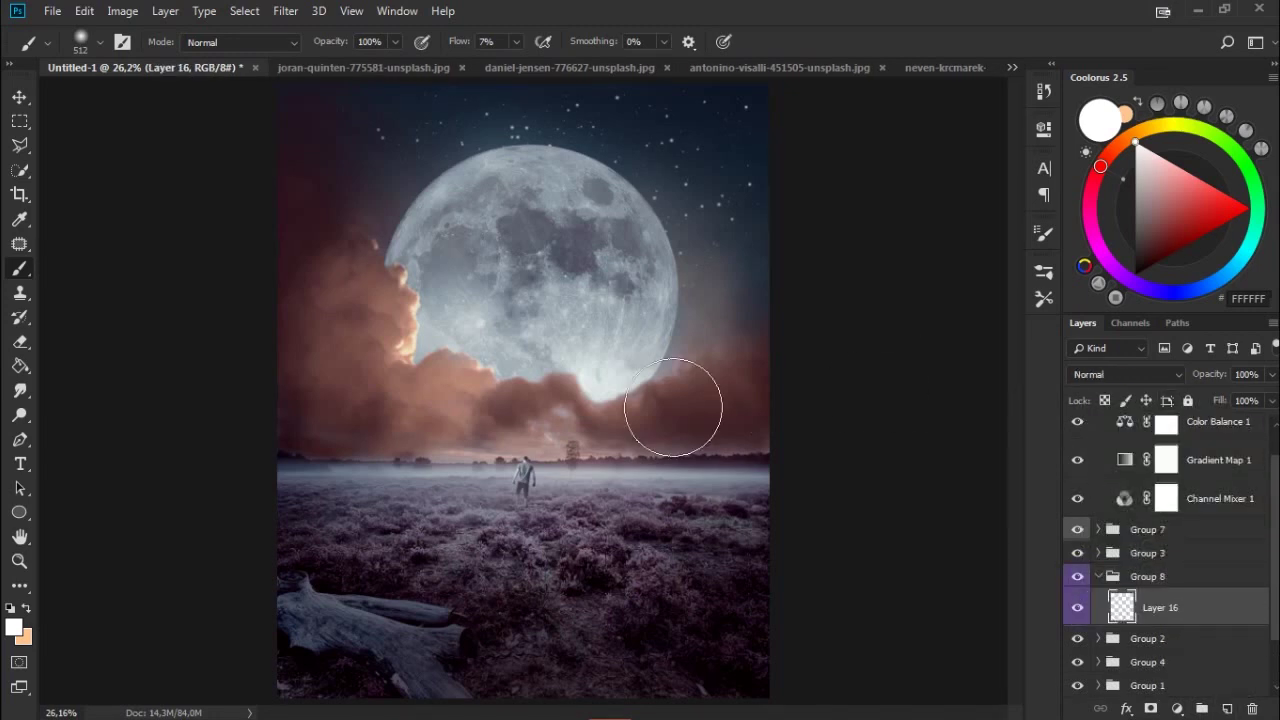
Choose a light violet paint colour and set Layer 16 to Color blending.
left_click(1147, 292)
left_click_drag(1188, 208, 1175, 170)
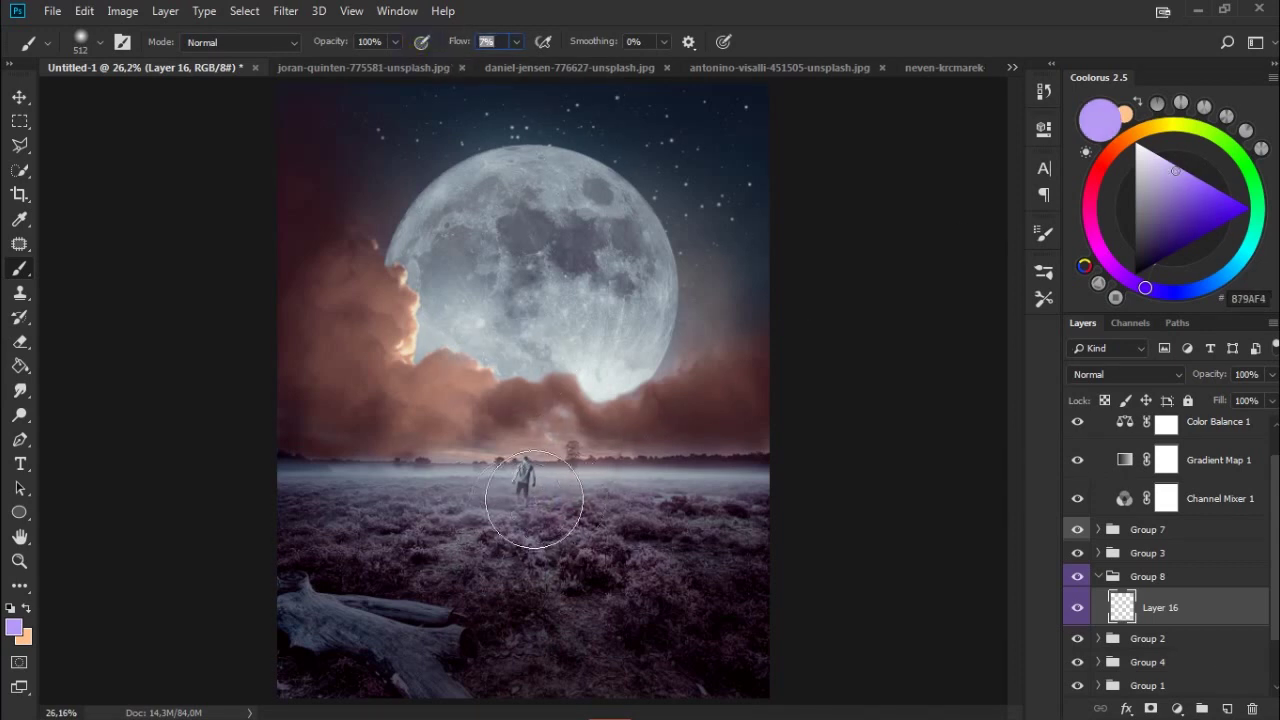
key("ctrl")
left_click(1125, 374)
left_click(1098, 429)
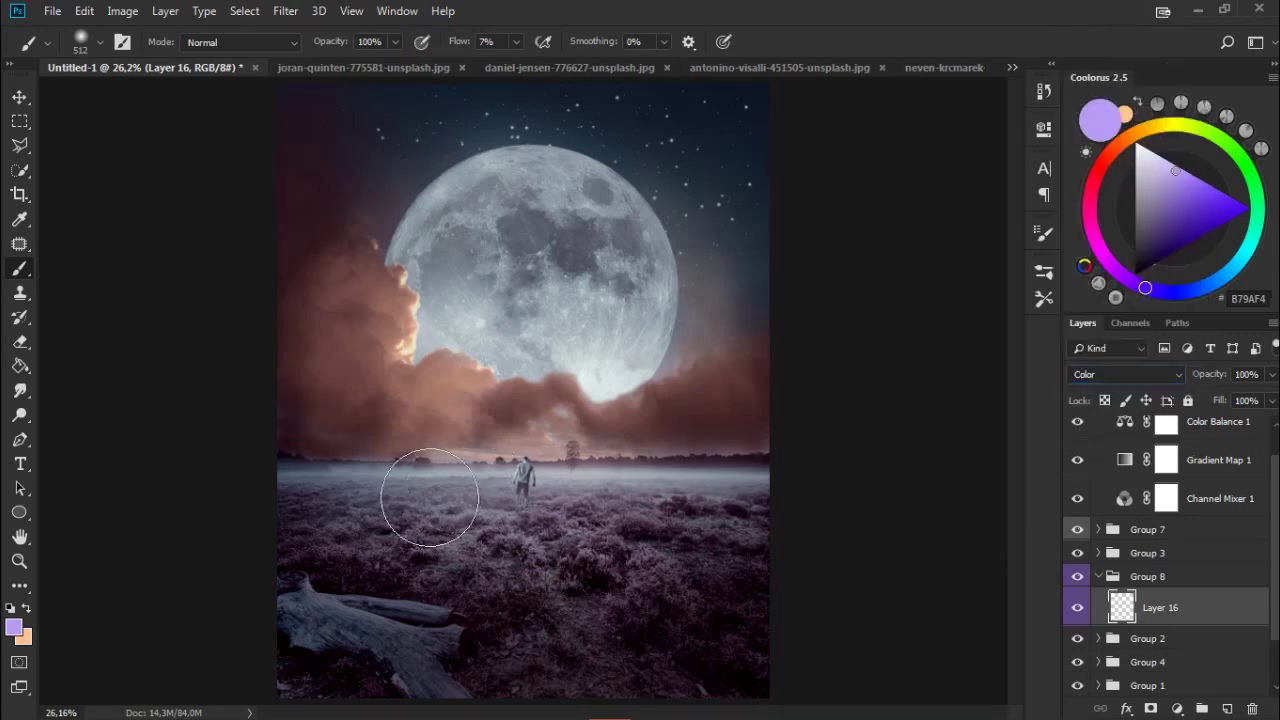
left_click(1078, 610)
Switch to the eraser, resize it, and return to the brush.
left_click(20, 341)
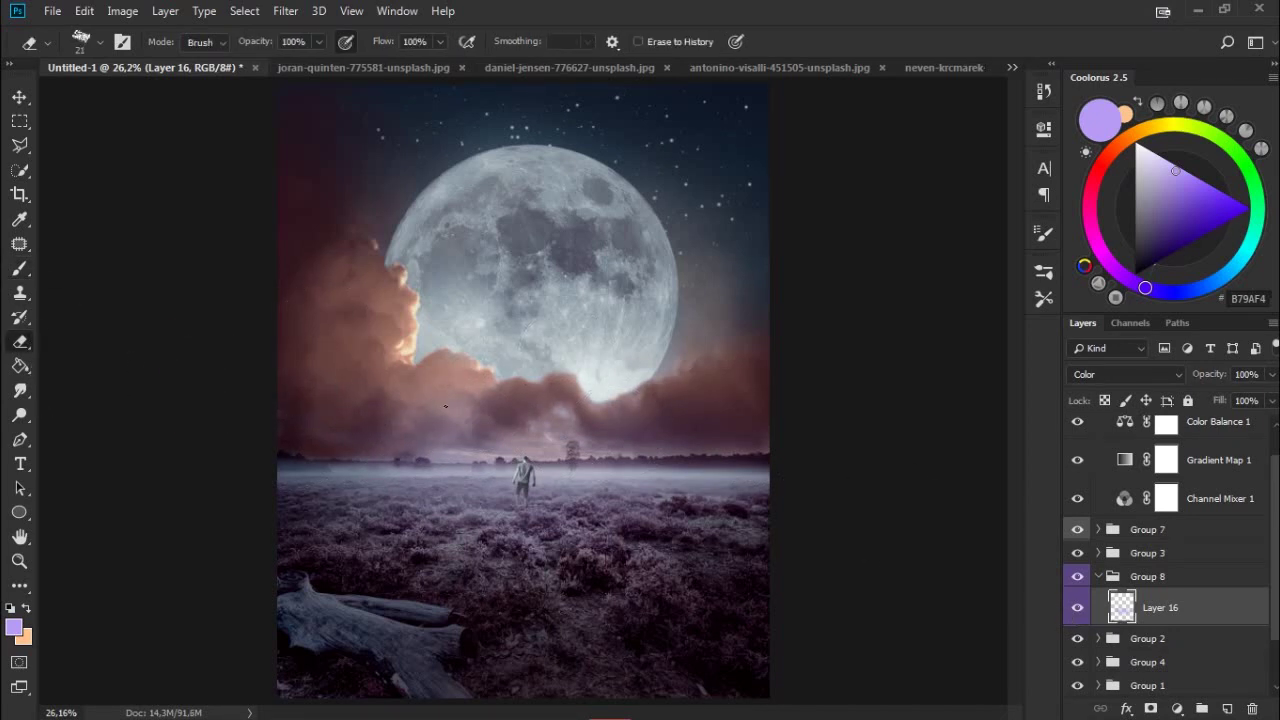
right_click(492, 364)
left_click_drag(585, 404, 651, 408)
key("Return")
key("b")
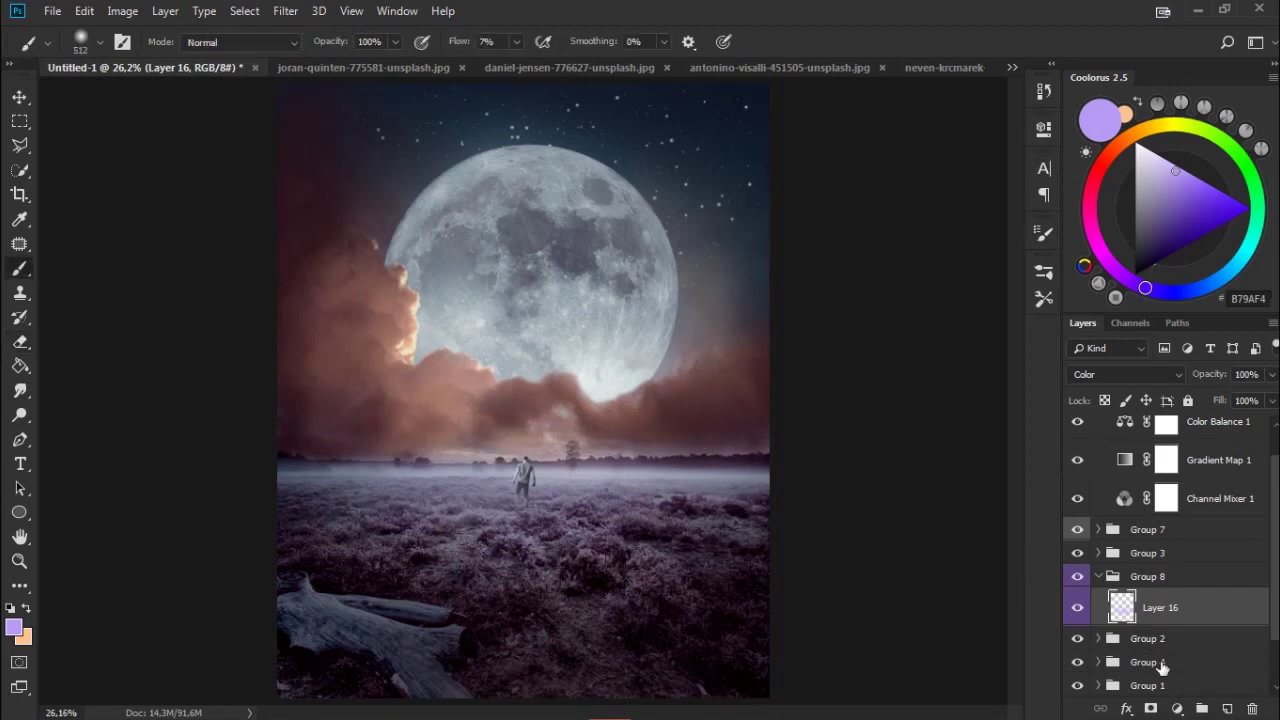
Add Color-mode Layer 17 and tint the clouds a soft warm peach.
left_click(1227, 708)
left_click(1108, 376)
left_click(1098, 430)
left_click(1141, 138)
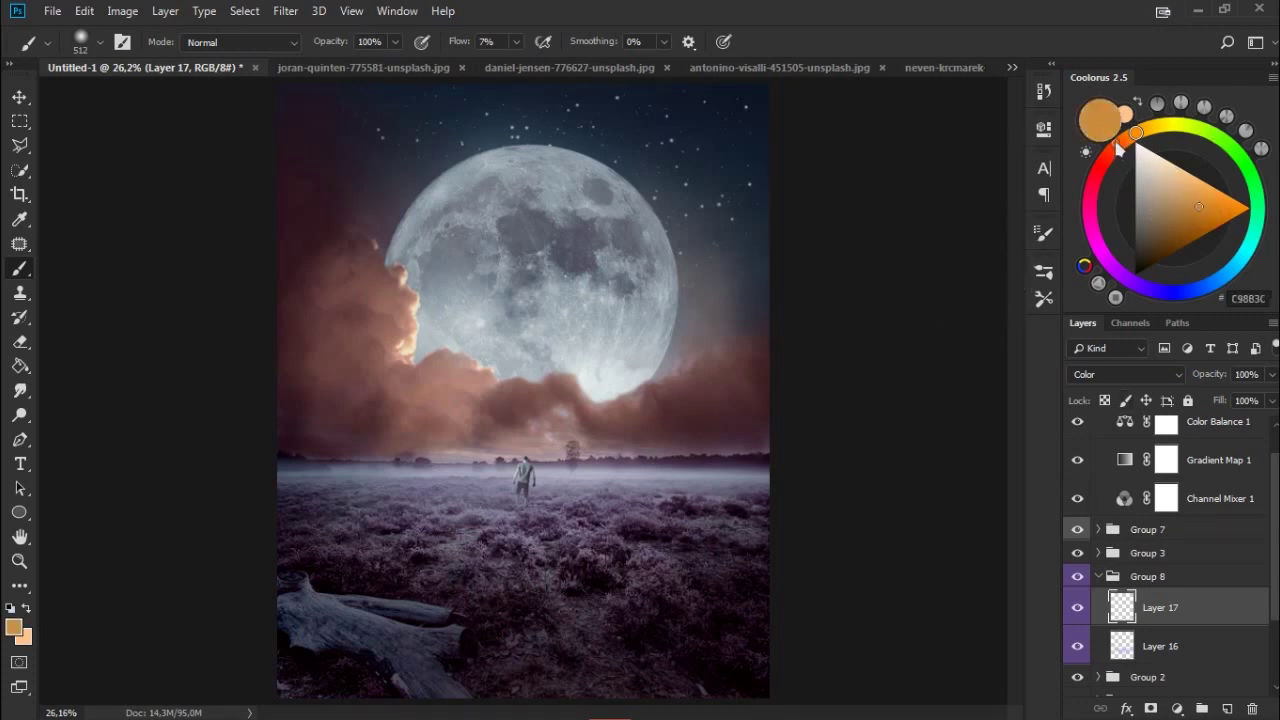
left_click(1117, 147)
left_click(1190, 182)
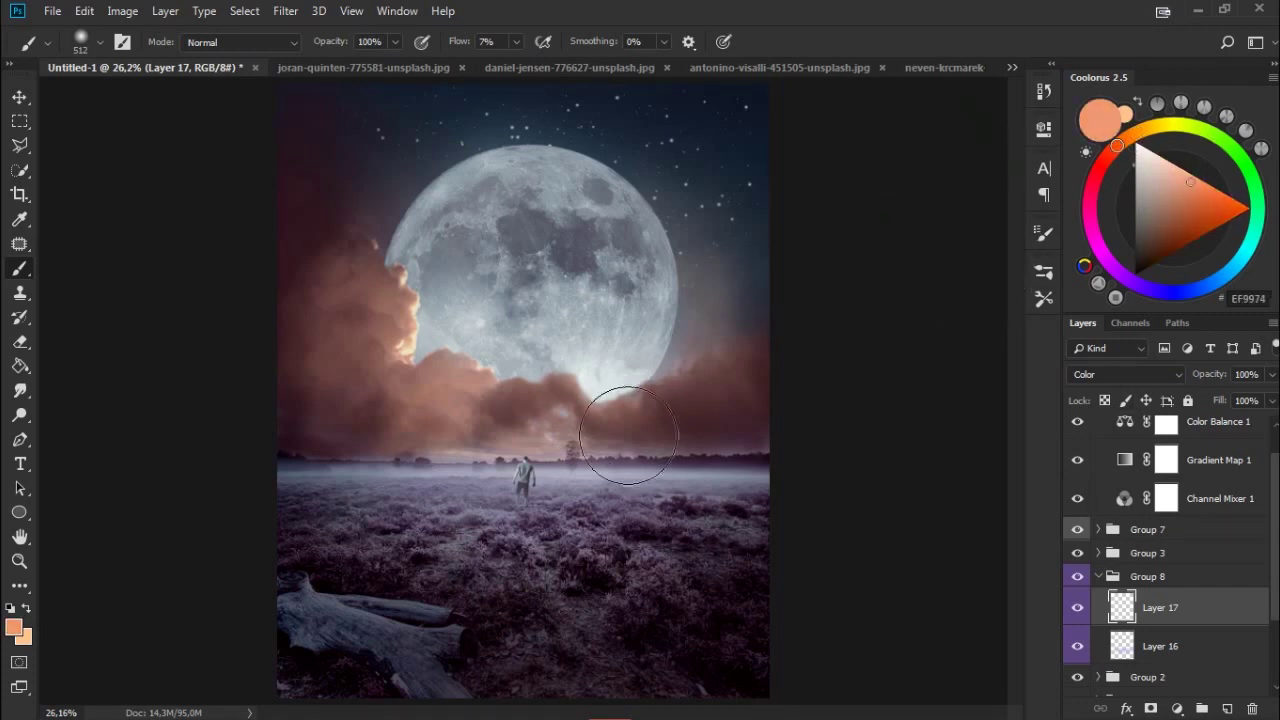
mouse_move(335, 412)
left_mouse_down()
mouse_move(428, 357)
mouse_move(545, 420)
mouse_move(740, 428)
left_mouse_up()
mouse_move(699, 355)
left_mouse_down()
mouse_move(471, 357)
mouse_move(457, 428)
mouse_move(760, 317)
mouse_move(771, 286)
left_mouse_up()
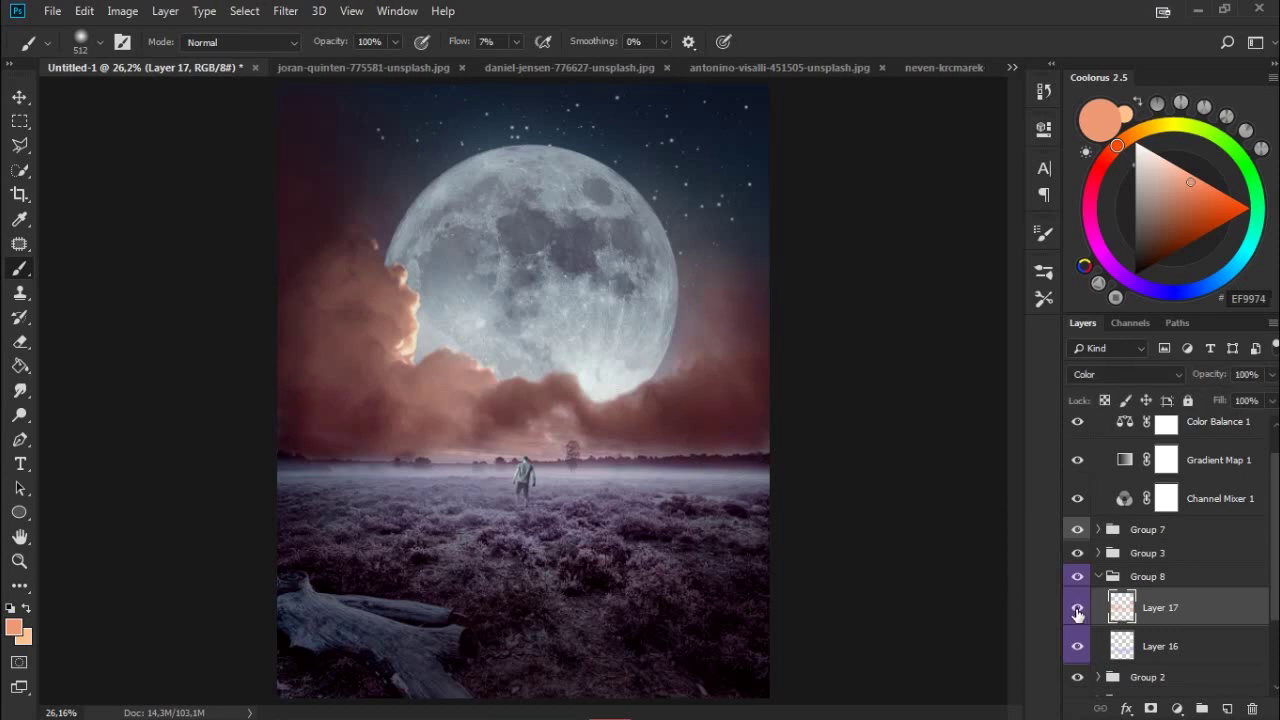
Paint pale pinkish-white light on the horizon clouds at 2% flow in Layer 18, placed below Layer 16.
left_click(1227, 709)
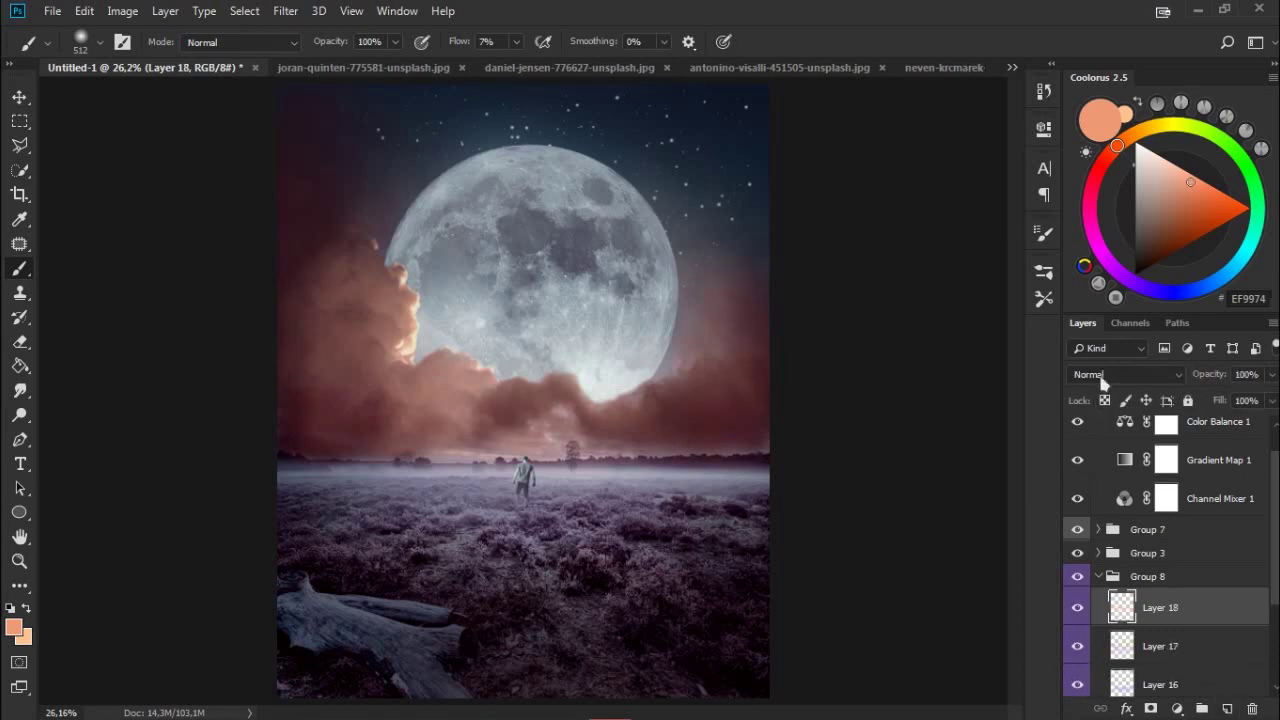
left_click(1143, 158)
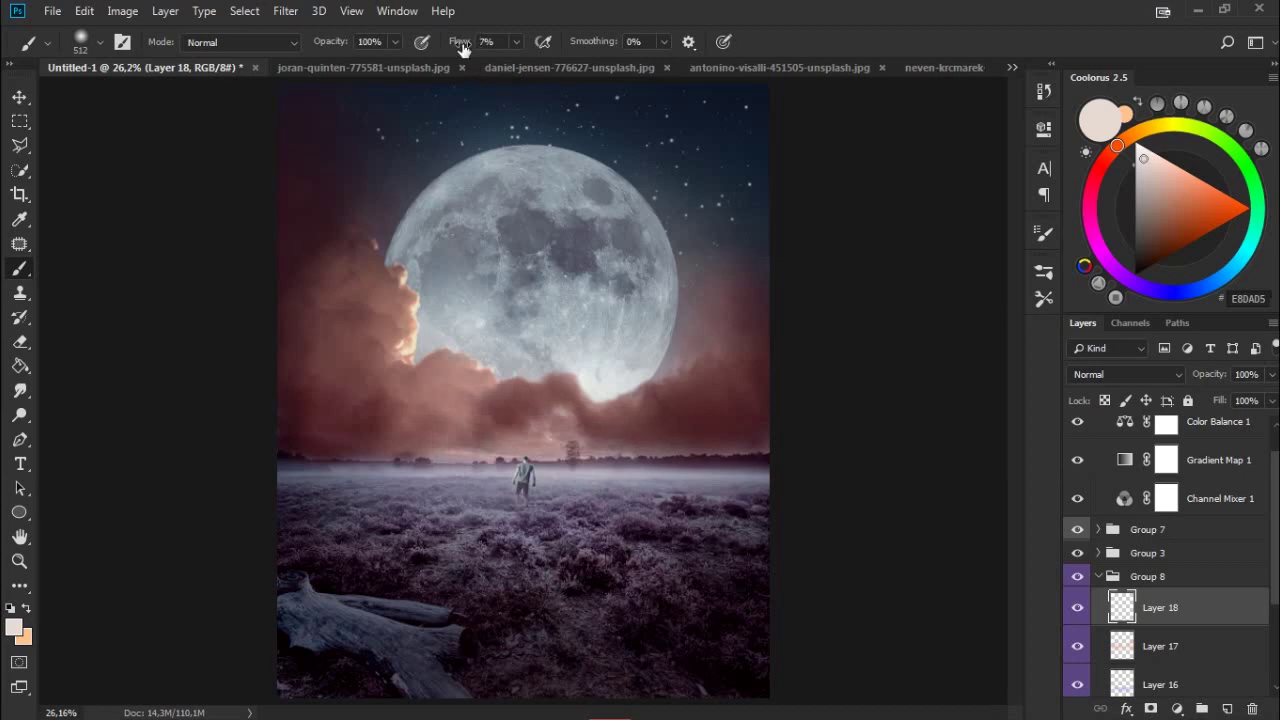
left_click_drag(462, 44, 457, 44)
mouse_move(332, 450)
left_mouse_down()
mouse_move(546, 450)
mouse_move(486, 468)
left_mouse_up()
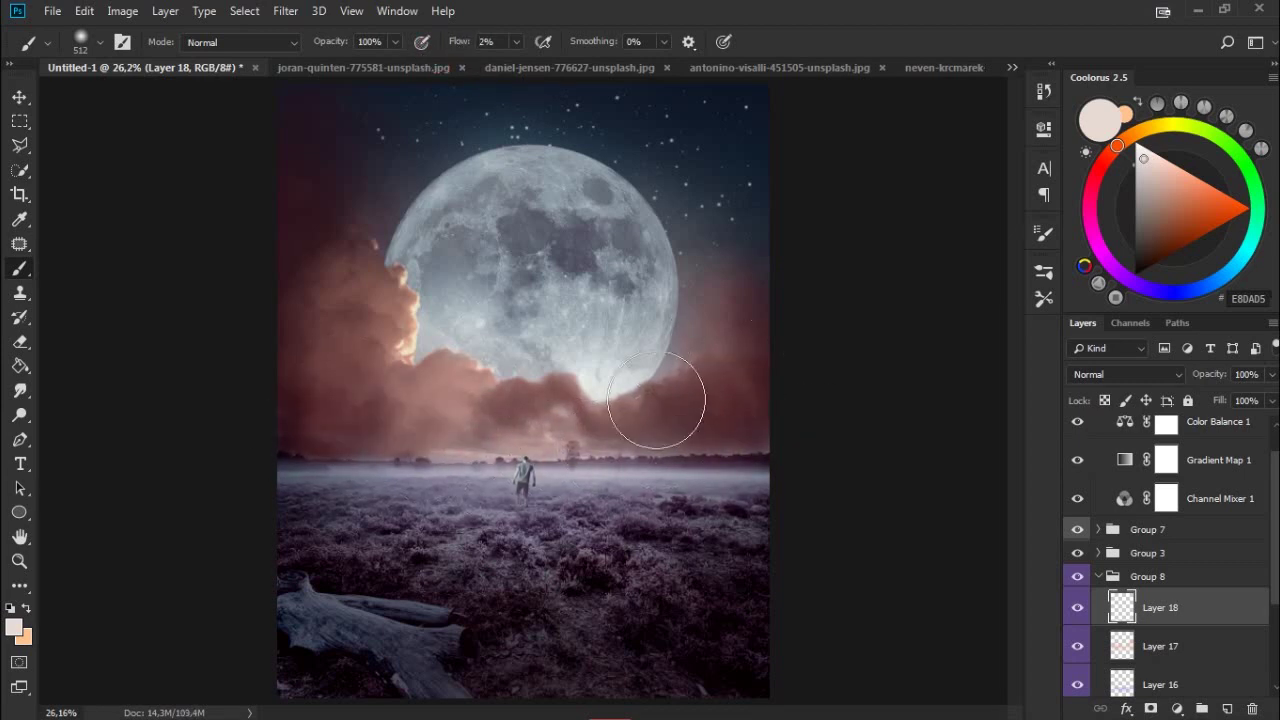
left_click_drag(1200, 607, 1083, 632)
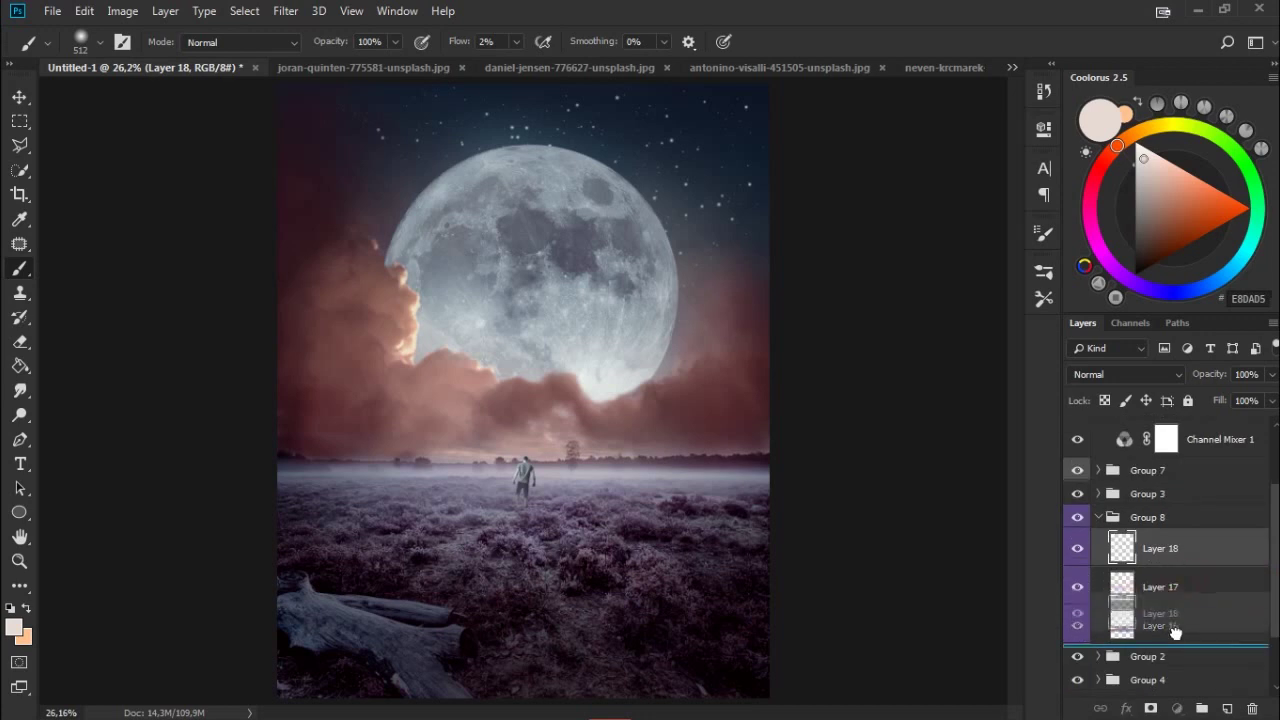
scroll(1185, 635, "down", 1)
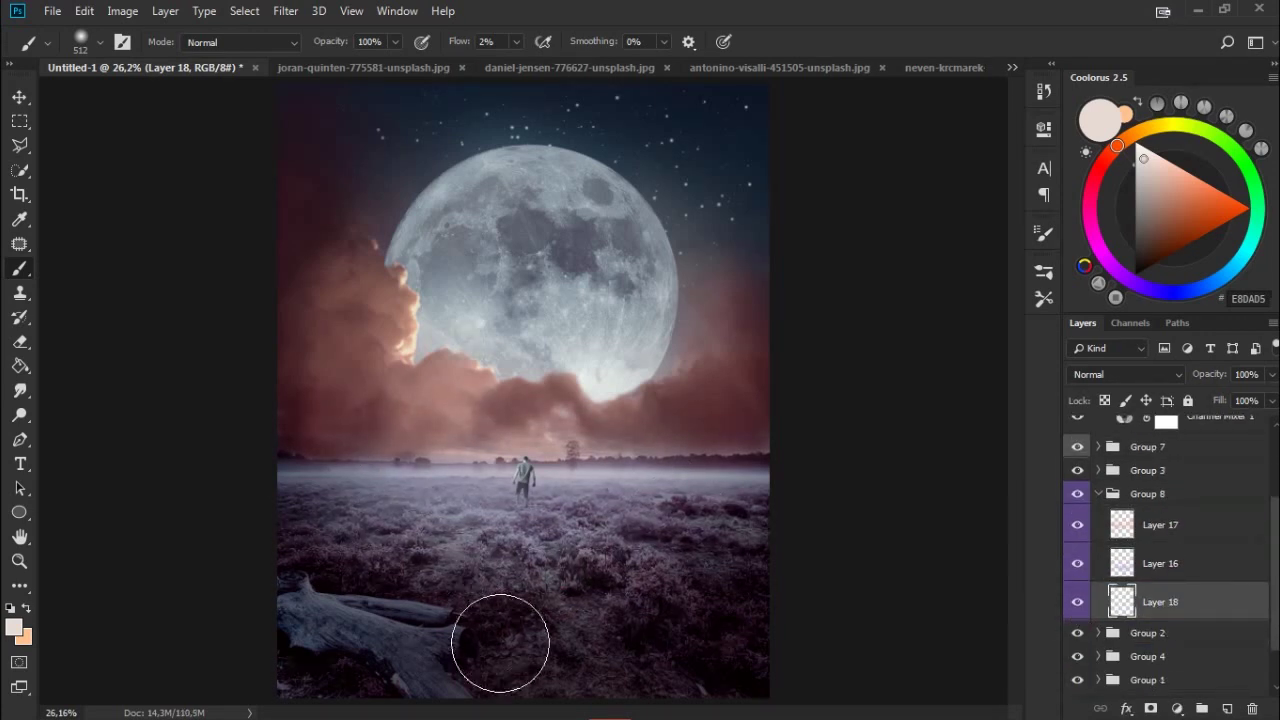
Add Color-mode Layer 19 above Layer 17 with a light cyan paint colour.
left_click(1210, 565)
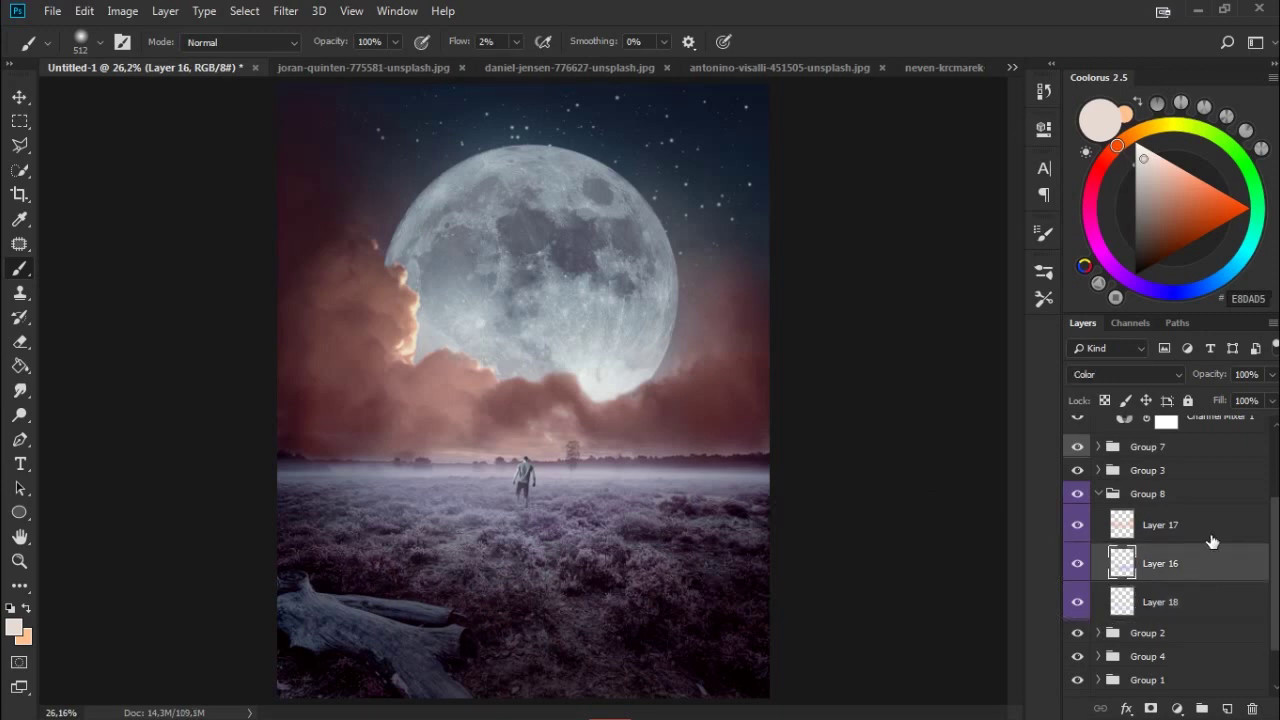
left_click(1208, 538)
left_click(1227, 708)
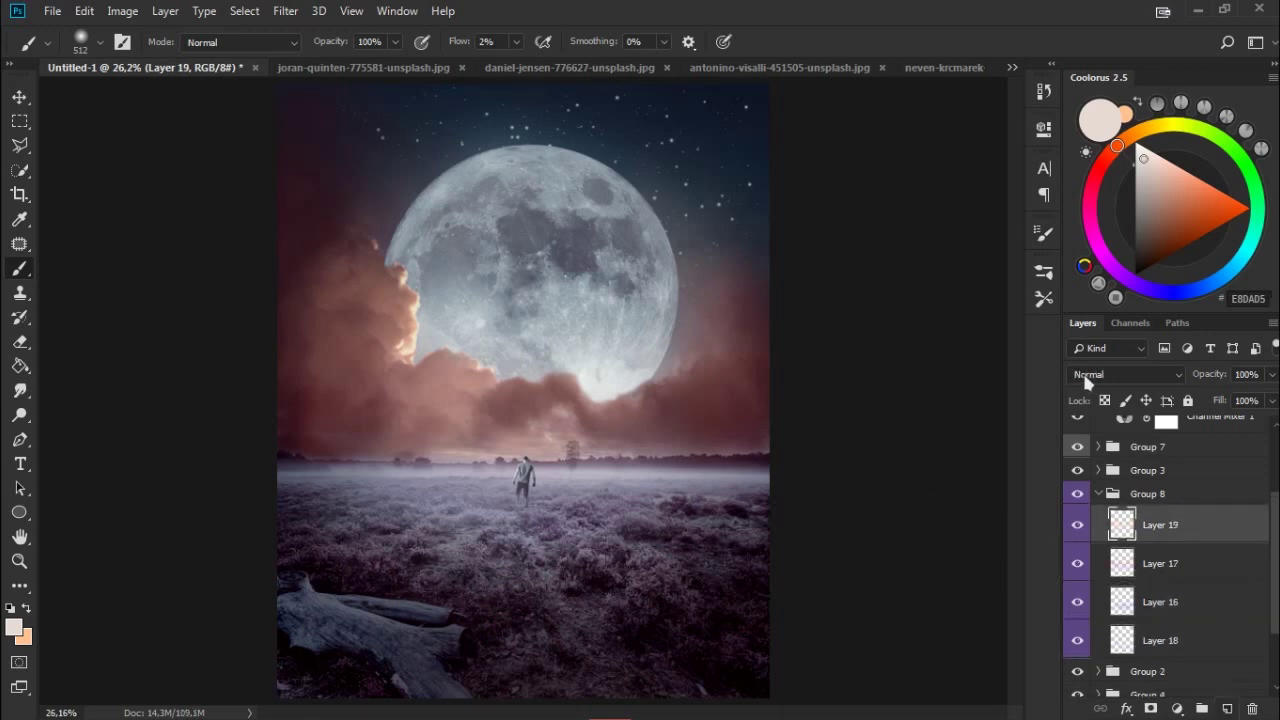
left_click(1090, 374)
left_click(1096, 433)
left_click(1239, 261)
left_click(1206, 194)
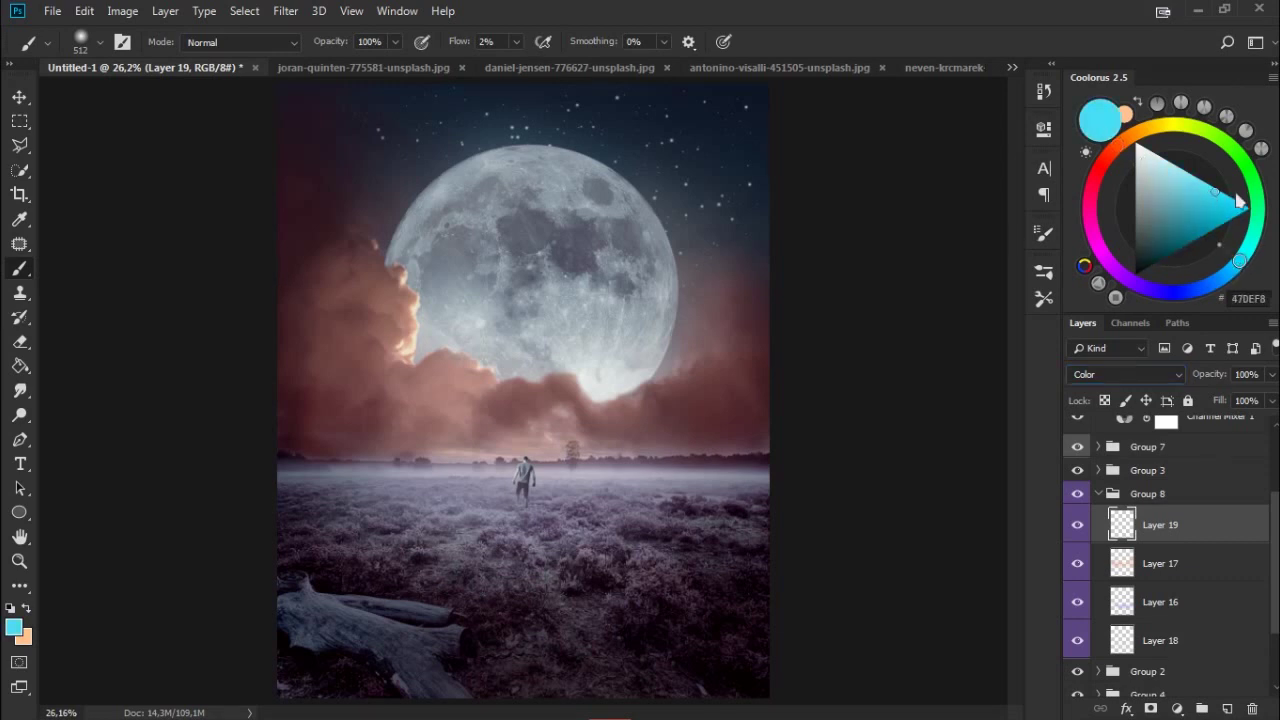
Tint the moon cyan at 17% brush flow and raise Layer 19's fill.
left_click_drag(534, 251, 677, 284)
type("67")
key("Return")
type("17")
key("Return")
mouse_move(500, 235)
left_mouse_down()
mouse_move(610, 253)
mouse_move(520, 185)
mouse_move(430, 323)
mouse_move(607, 336)
mouse_move(586, 371)
mouse_move(457, 243)
mouse_move(586, 186)
mouse_move(641, 398)
left_mouse_up()
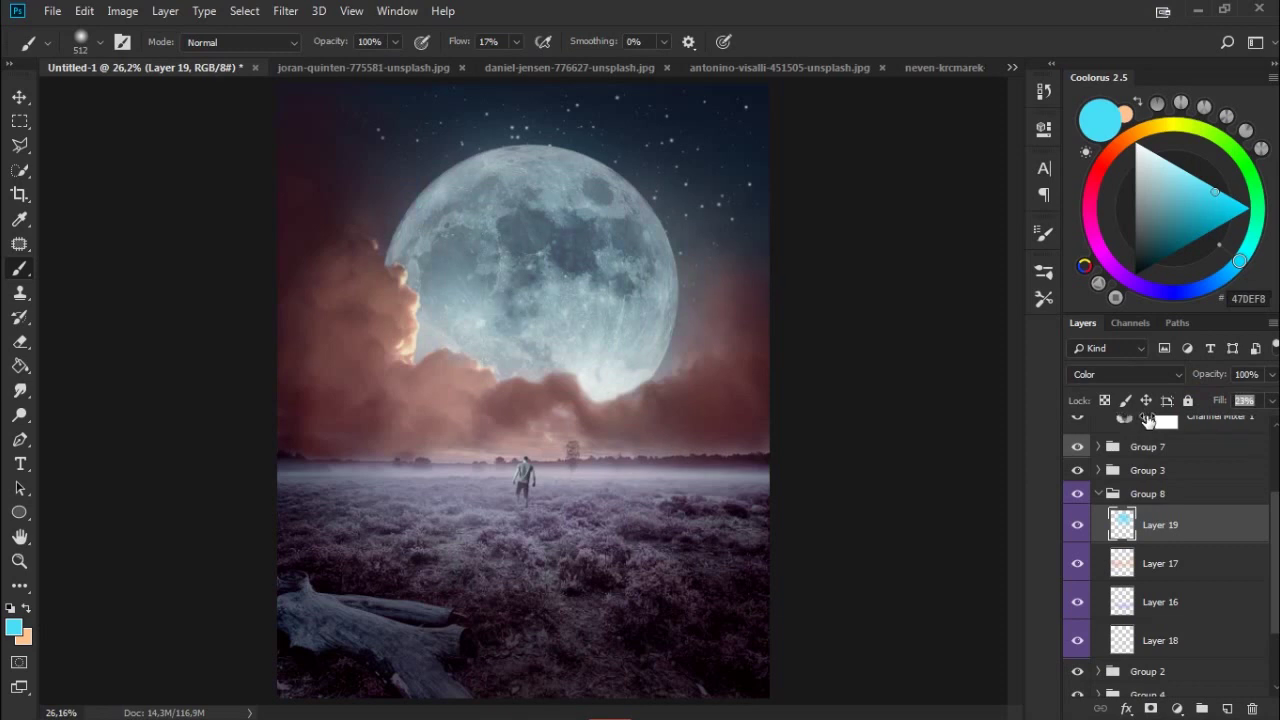
left_click_drag(1135, 420, 1150, 420)
Add Color-mode Layer 20 and paint a warm yellow tint across the moon.
left_click(1228, 709)
left_click(1134, 370)
left_click(1096, 432)
left_click(1160, 124)
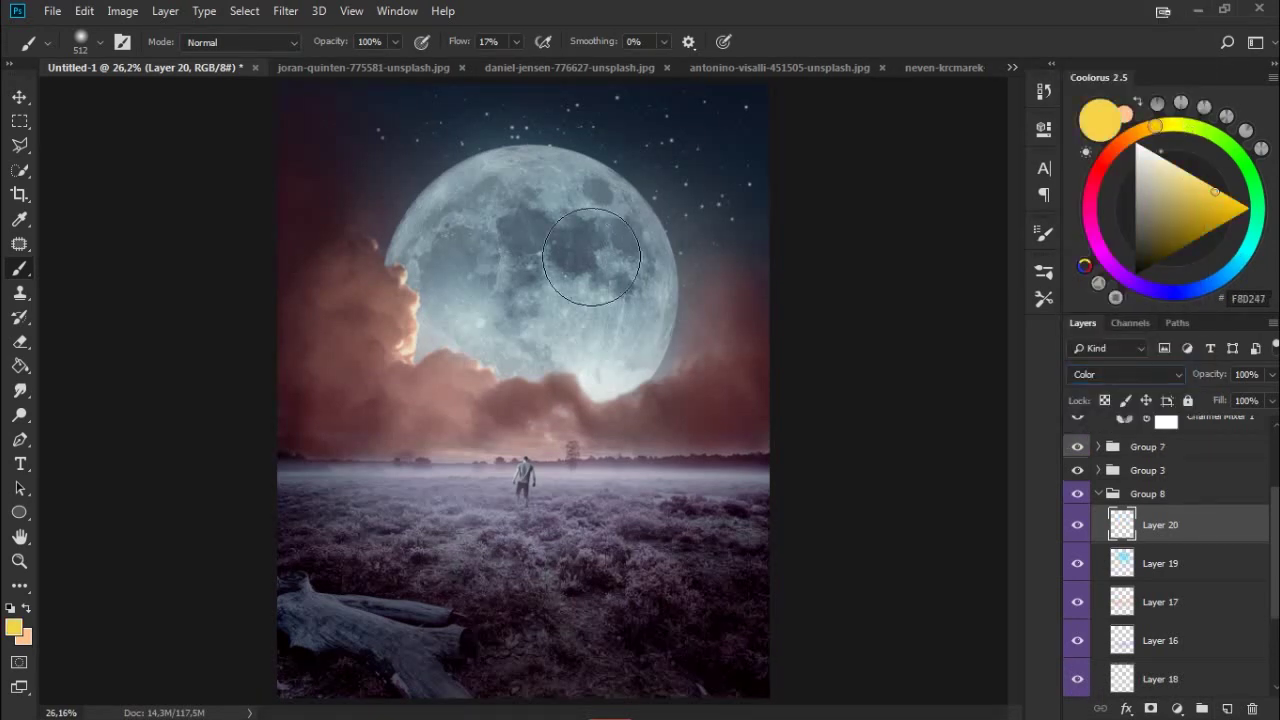
mouse_move(591, 257)
left_mouse_down()
mouse_move(658, 311)
mouse_move(586, 323)
mouse_move(563, 343)
mouse_move(622, 268)
left_mouse_up()
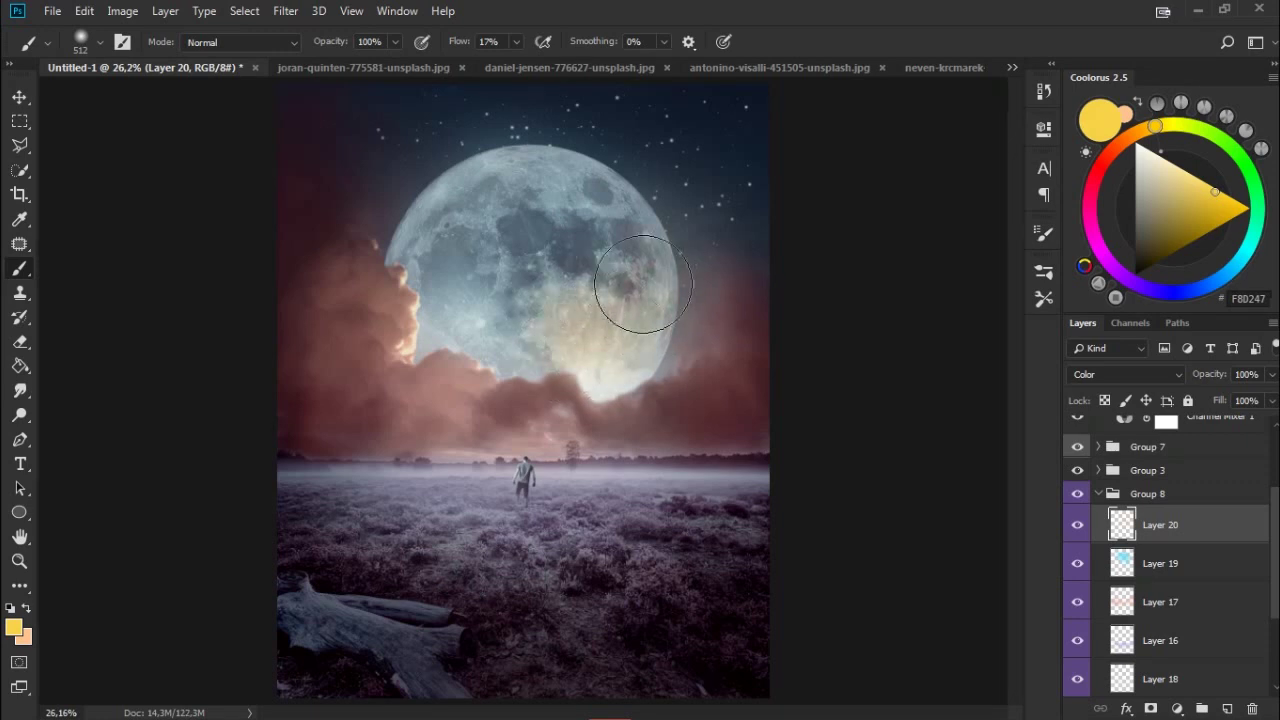
mouse_move(507, 197)
left_mouse_down()
mouse_move(449, 286)
mouse_move(549, 334)
mouse_move(640, 286)
mouse_move(580, 391)
left_mouse_up()
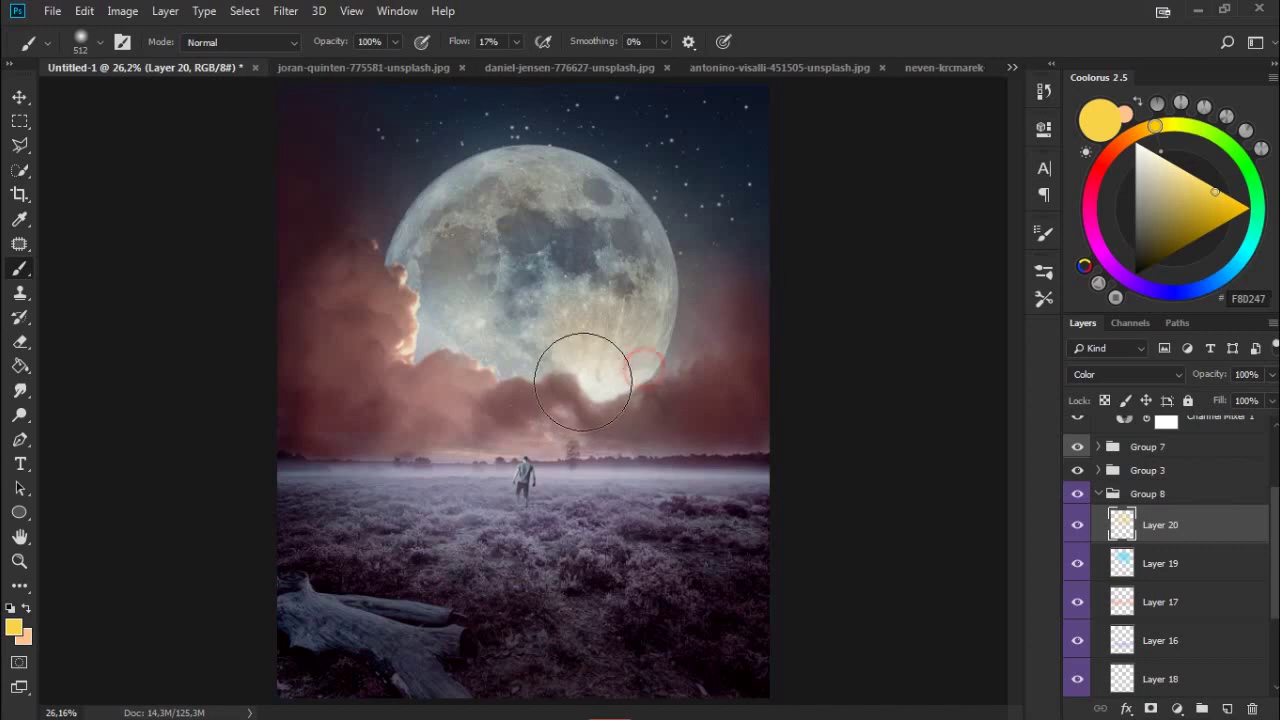
left_click(1175, 175)
left_click(1110, 348)
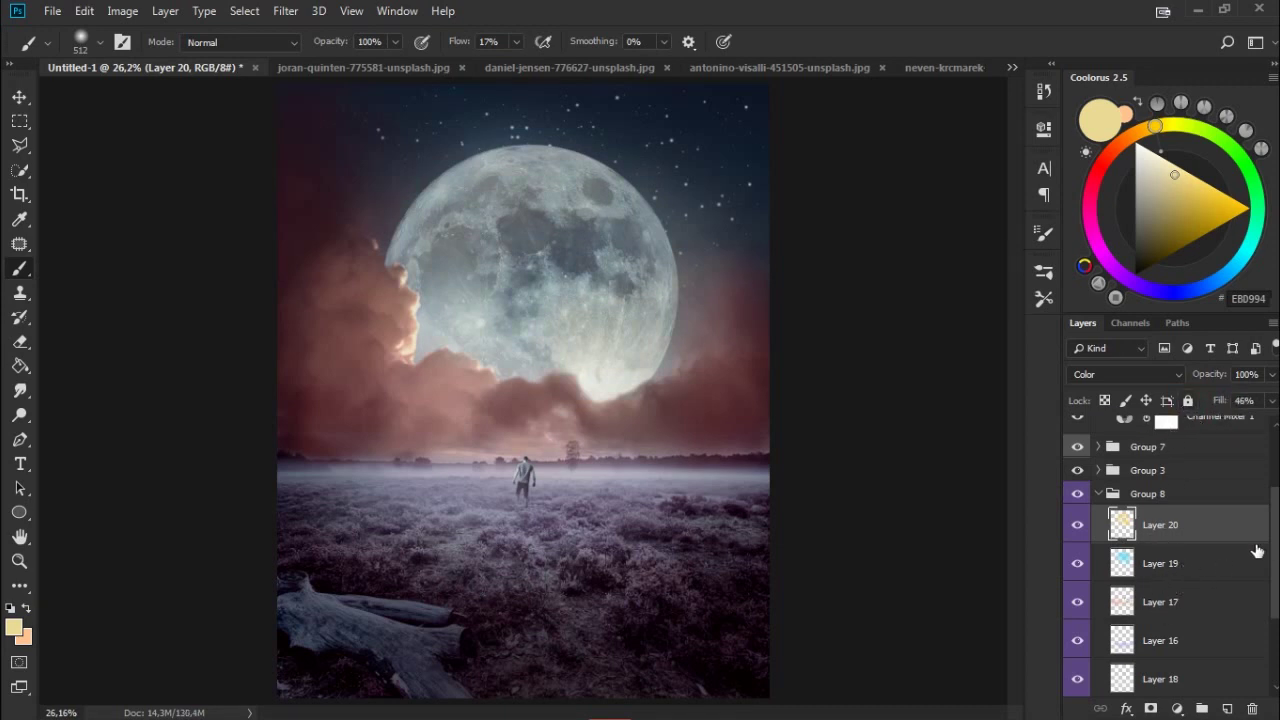
left_click_drag(1276, 555, 1276, 568)
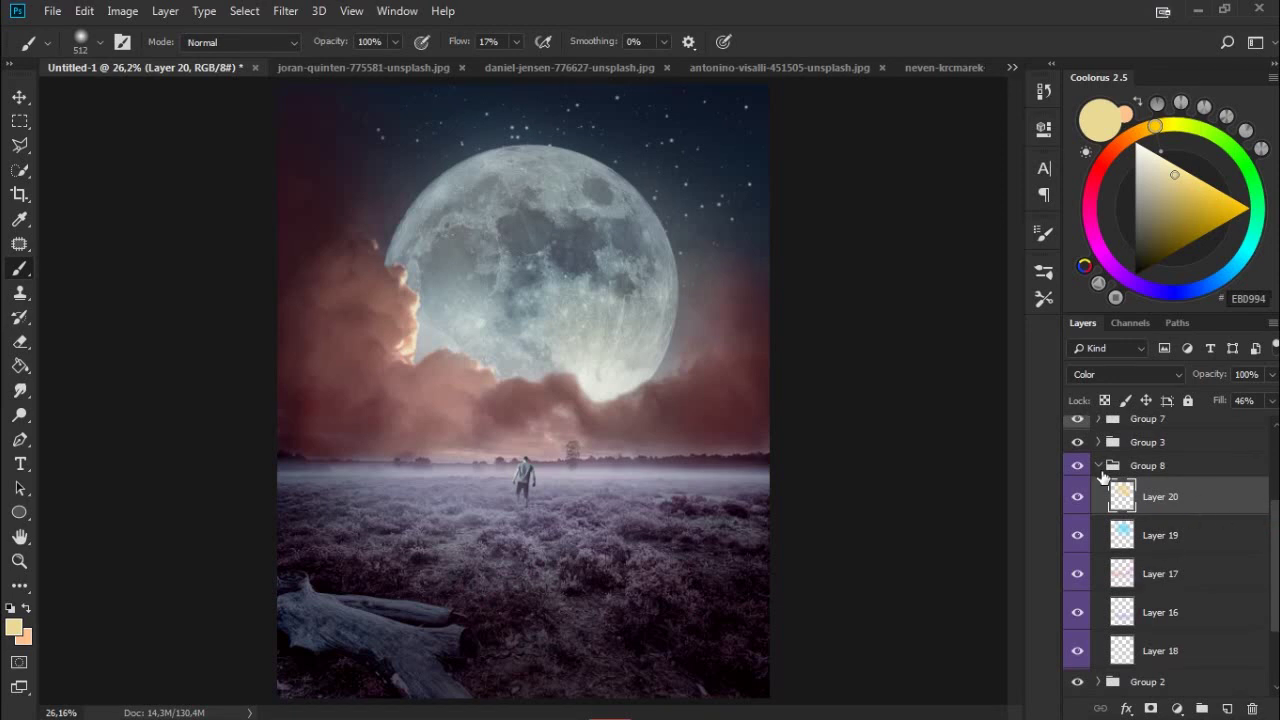
Collapse Group 8 and toggle Groups 4 and 5 to compare the image.
left_click(1099, 467)
left_click(1077, 625)
left_click(1077, 625)
left_click(1077, 647)
left_click(1077, 647)
left_click(1077, 601)
left_click(1077, 601)
Add Layer 21 above Layer 8 in Group 5 and set a white brush to 1% flow.
left_click(1126, 654)
left_click(1098, 647)
left_click(1180, 678)
left_click(1227, 708)
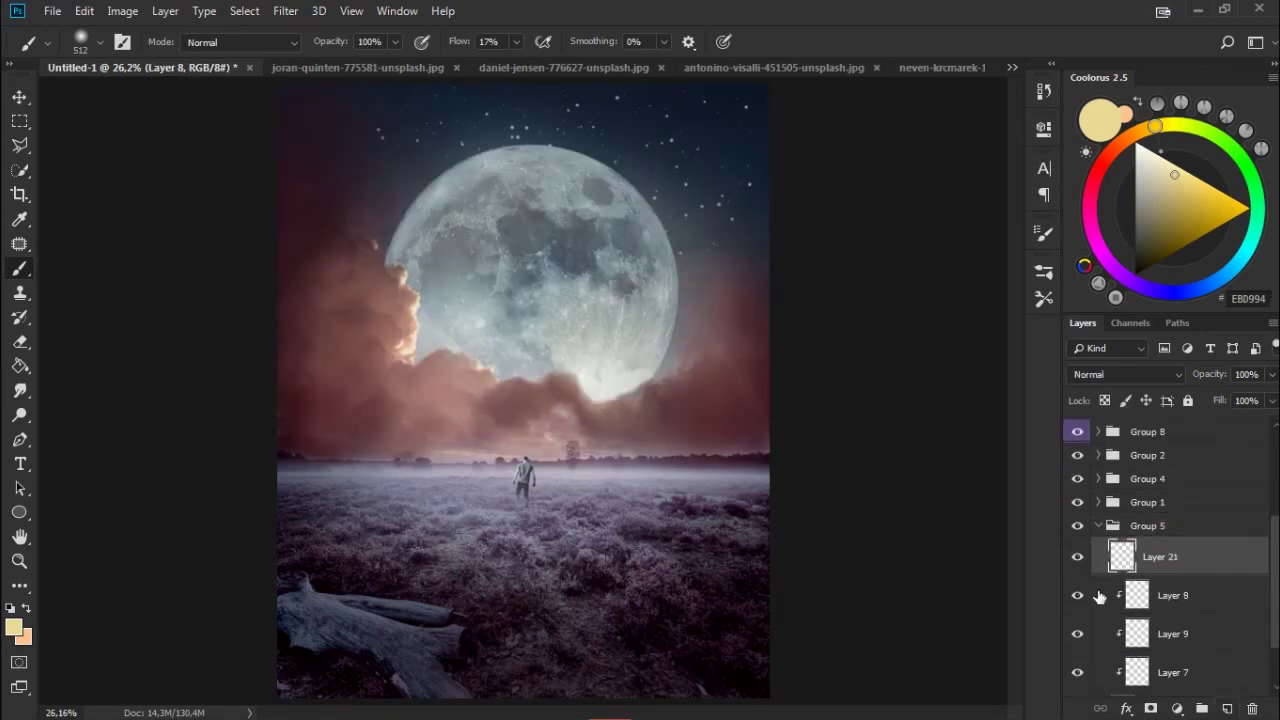
left_click(1136, 143)
left_click_drag(454, 281, 650, 150)
key("ctrl+z")
key("shift+0")
key("shift+1")
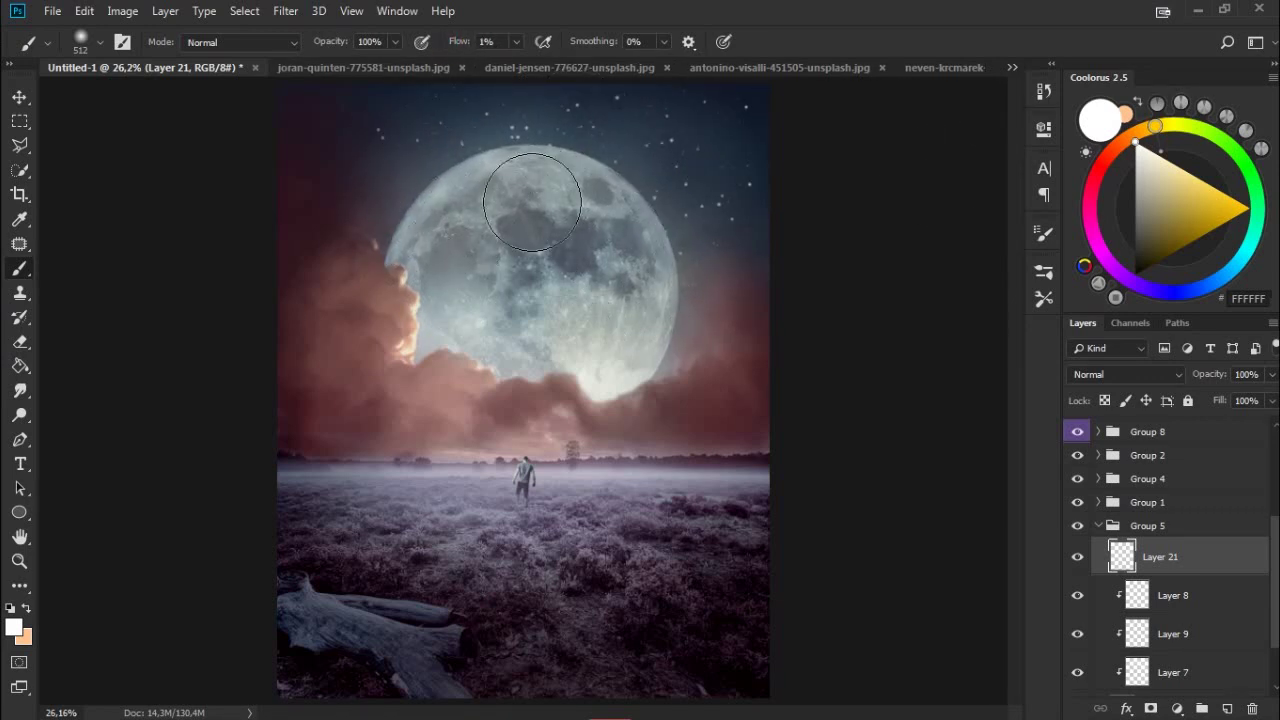
Compare Layer 21's white glow on and off, then lower its Fill to soften it.
left_click(1078, 557)
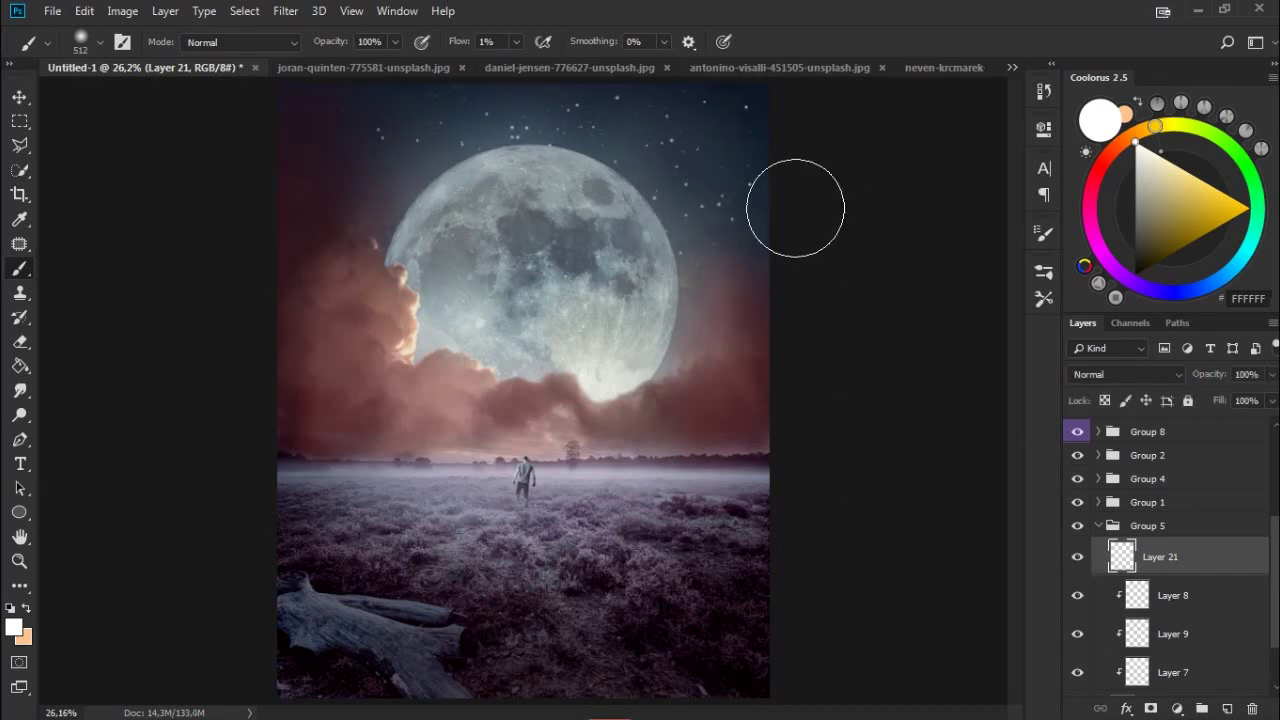
left_click(1078, 557)
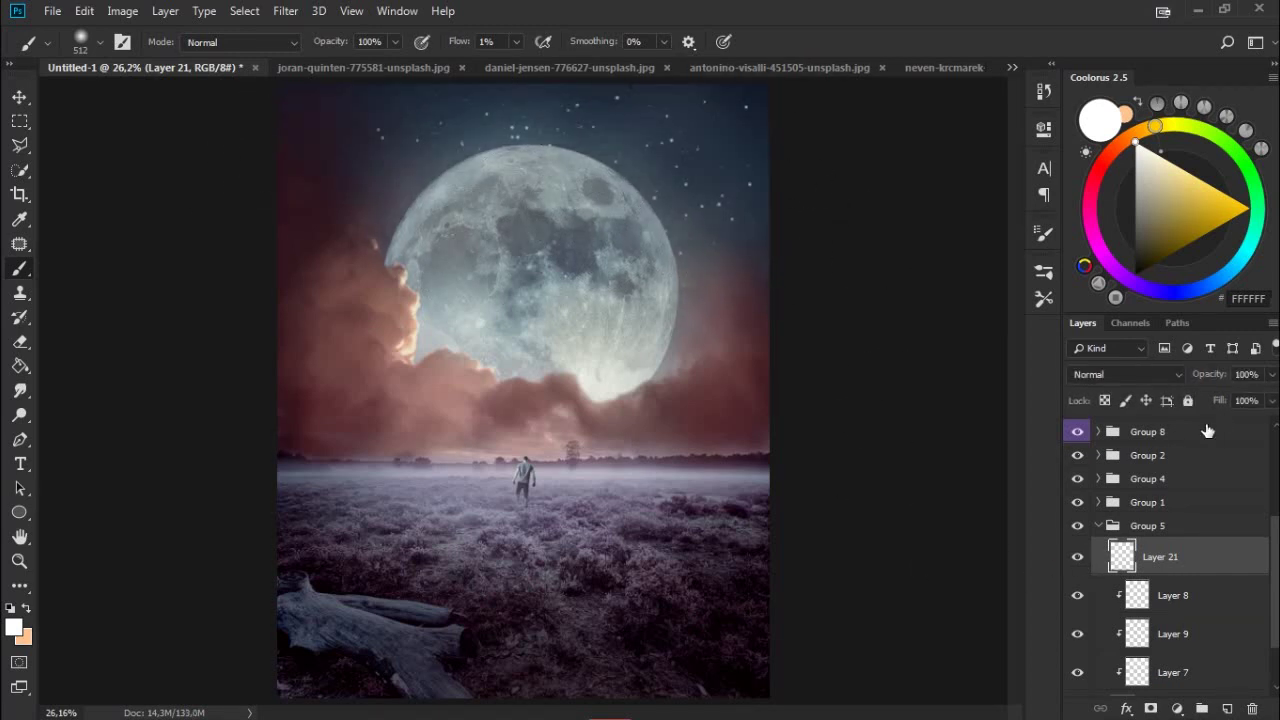
left_click_drag(1193, 405, 1184, 417)
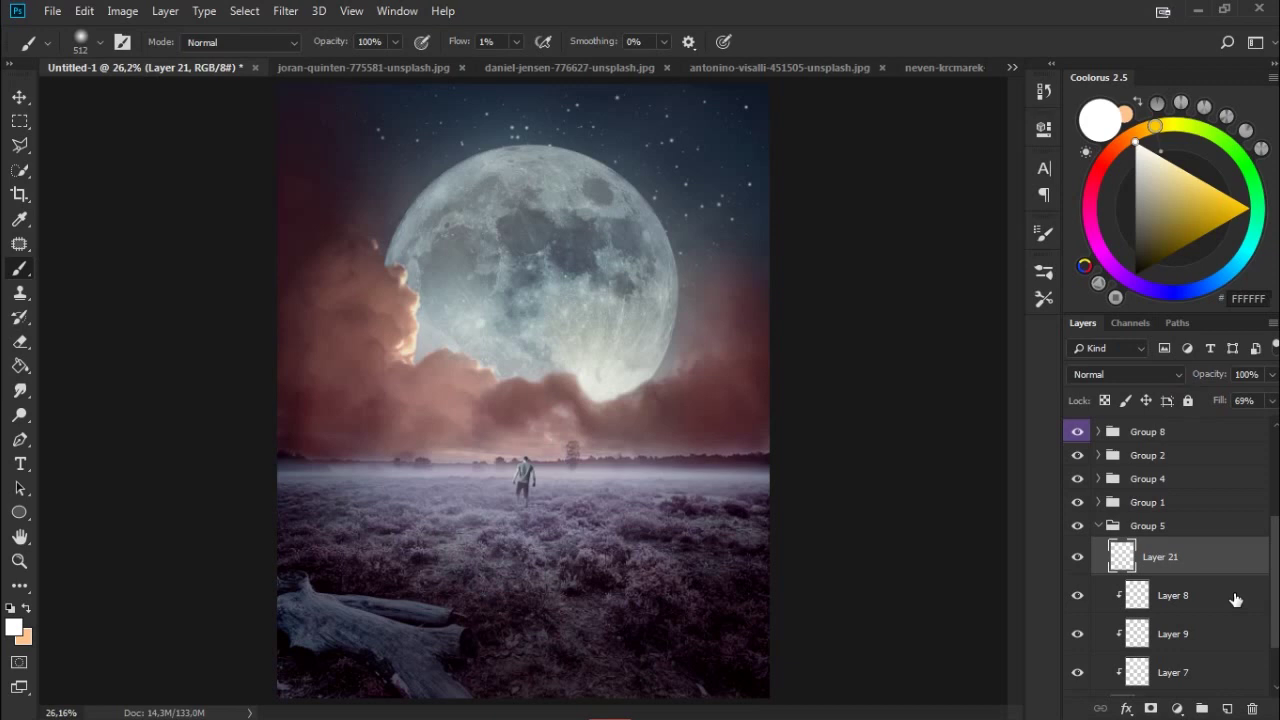
In Group 4, add a new Layer 22 above Layer 4, clipped to the moon below.
scroll(1180, 560, "up", 2)
left_click(1099, 551)
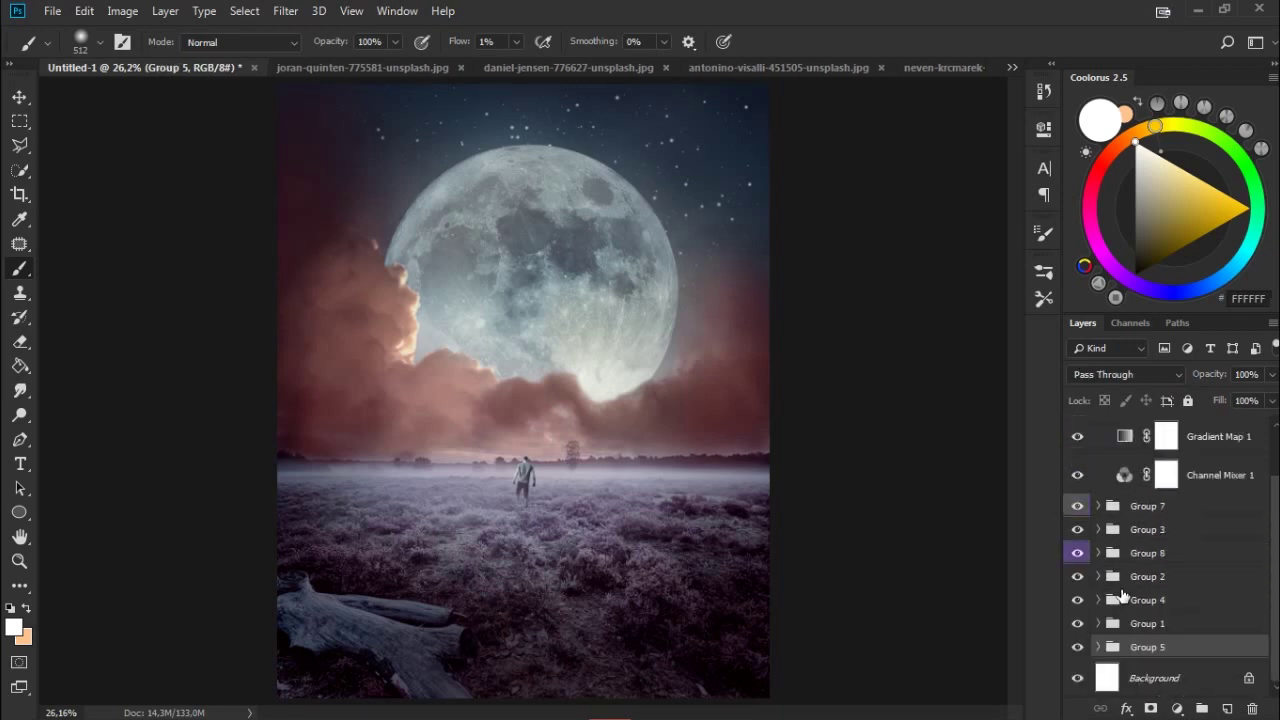
left_click(1099, 623)
left_click(1099, 623)
left_click(1099, 600)
scroll(1245, 610, "down", 2)
scroll(1245, 610, "down", 1)
left_click(1242, 616)
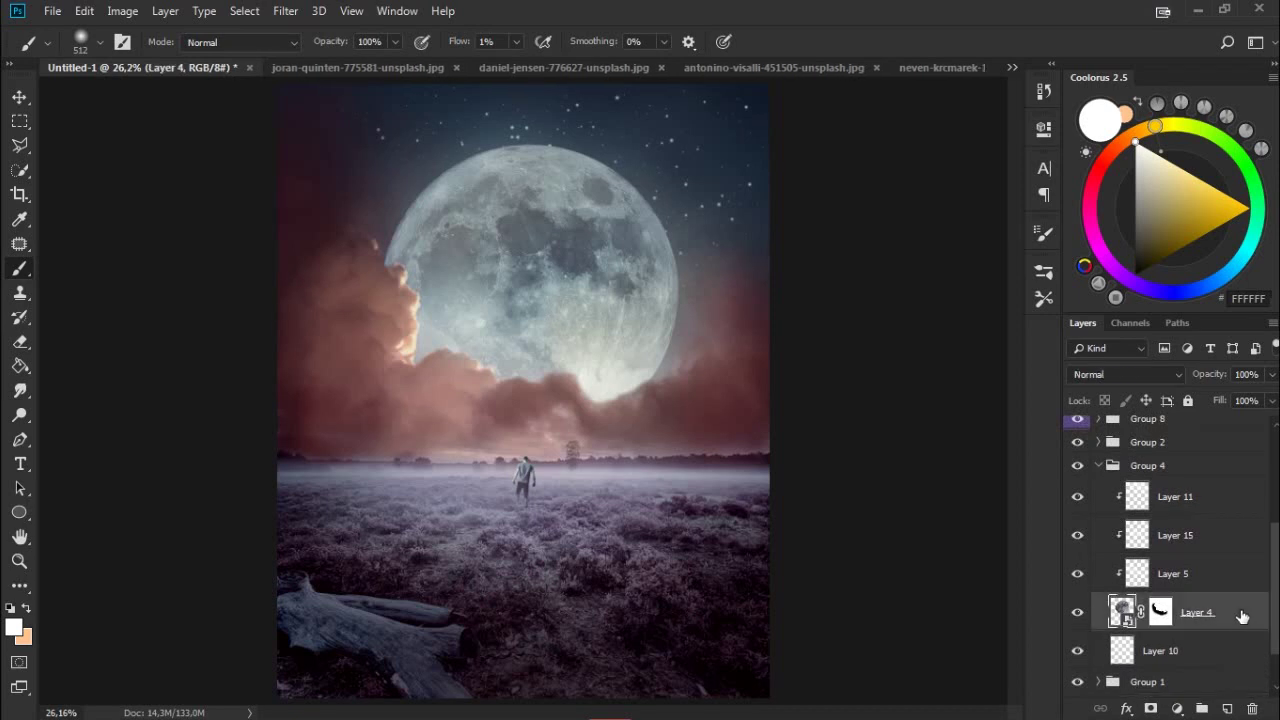
left_click(1227, 708)
right_click(1172, 497)
left_click(1000, 348)
Adjust the brush size, hardness and flow for painting white on Layer 22, then collapse Group 4.
right_click(535, 254)
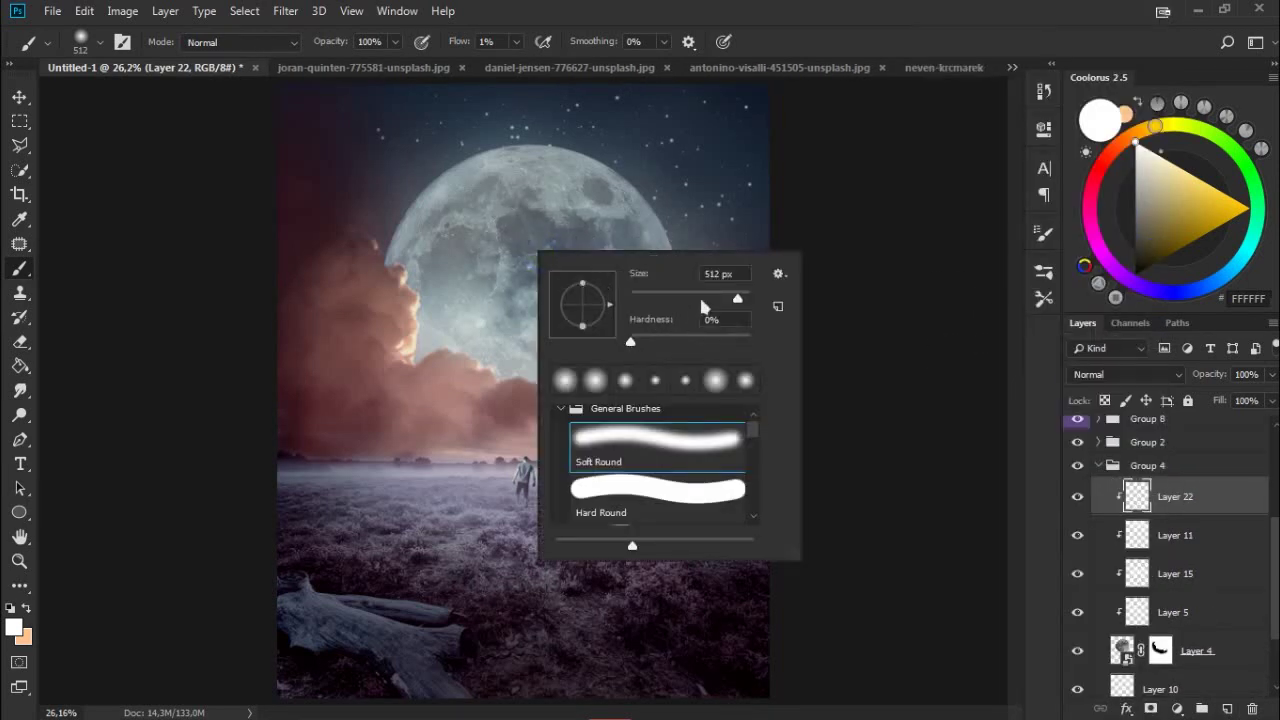
left_click(488, 42)
type("15")
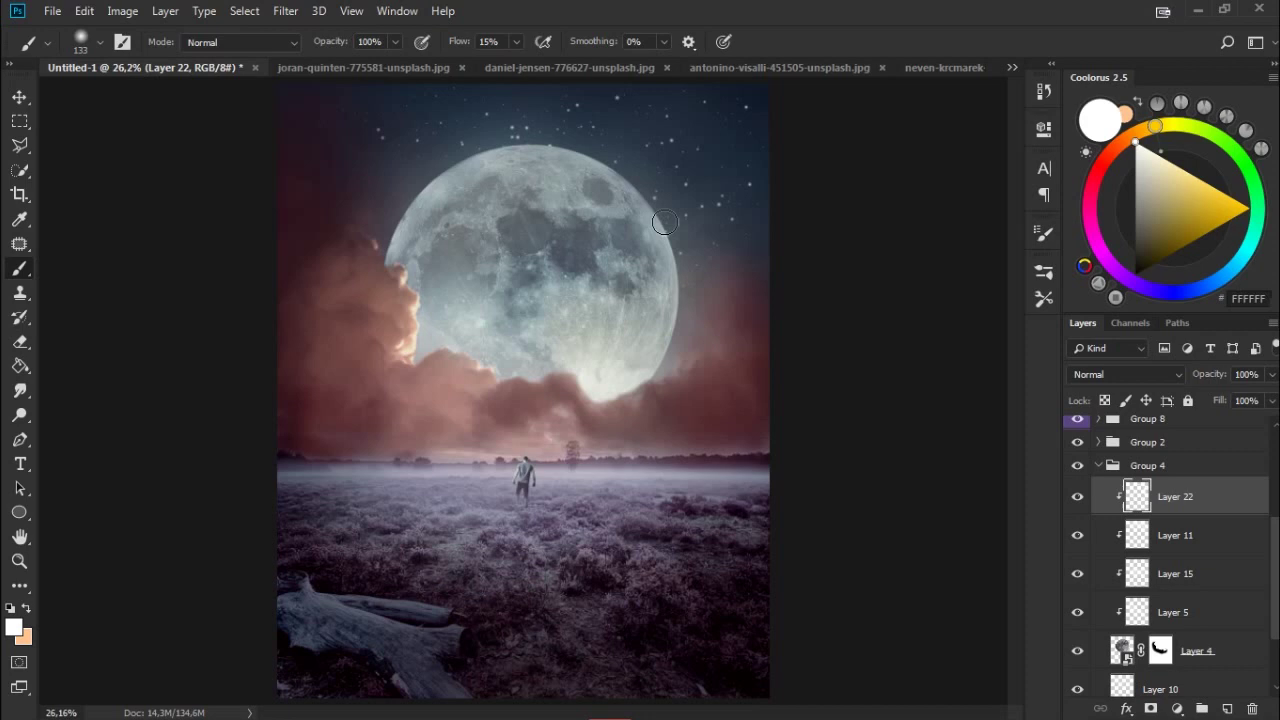
scroll(1115, 564, "up", 3)
left_click(1100, 542)
Create a blue-labelled Overlay Group 9 above Group 3 holding a new Layer 23.
left_click(1183, 548)
left_click(1183, 535)
left_click(1202, 705)
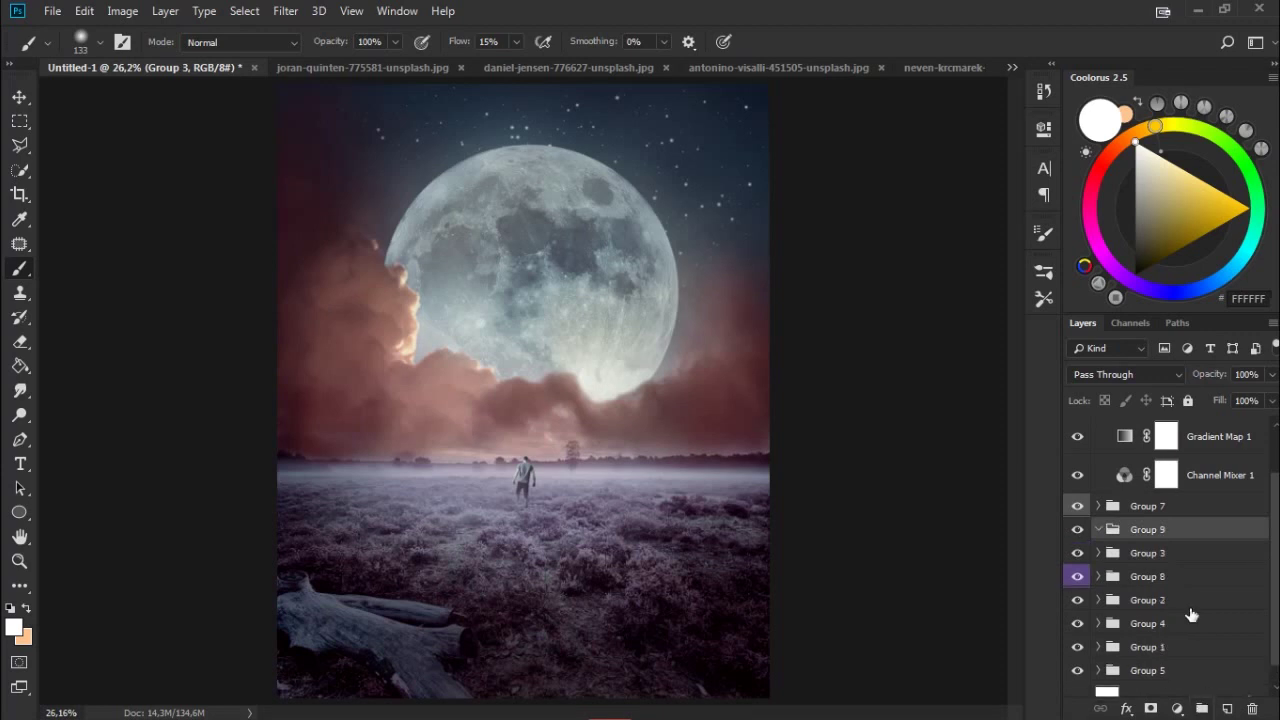
right_click(1077, 533)
left_click(1106, 658)
left_click(1227, 708)
left_click(1148, 529)
left_click(1125, 374)
left_click(1118, 293)
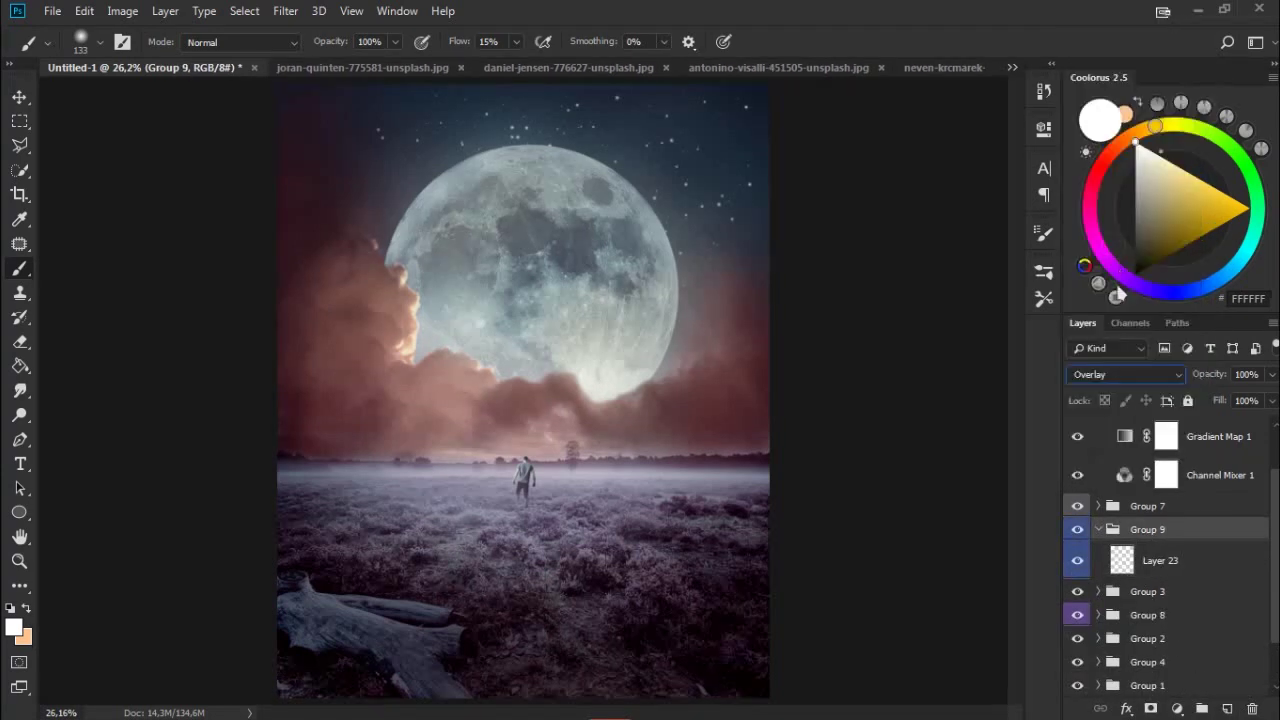
Paint soft white strokes on Layer 23 to brighten the moon and its upper rim.
left_click(1160, 563)
right_click(577, 306)
mouse_move(560, 280)
left_mouse_down()
mouse_move(612, 340)
mouse_move(392, 265)
left_mouse_up()
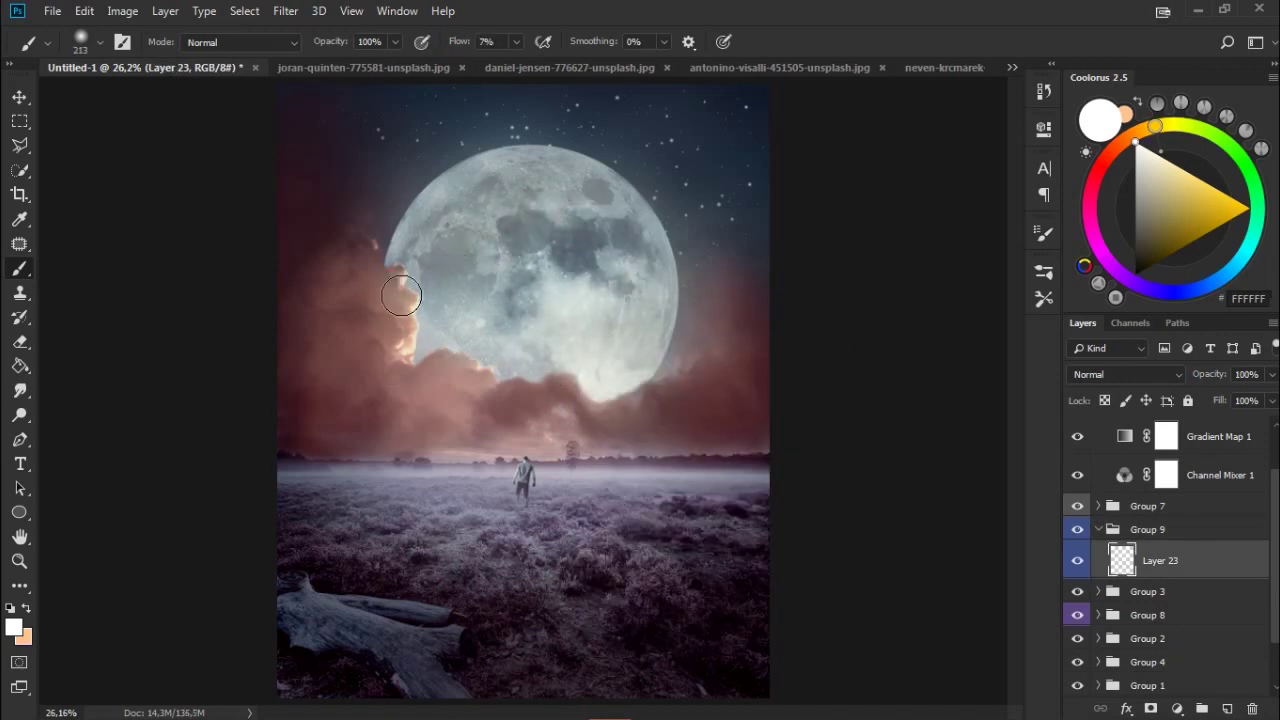
left_click_drag(545, 145, 420, 205)
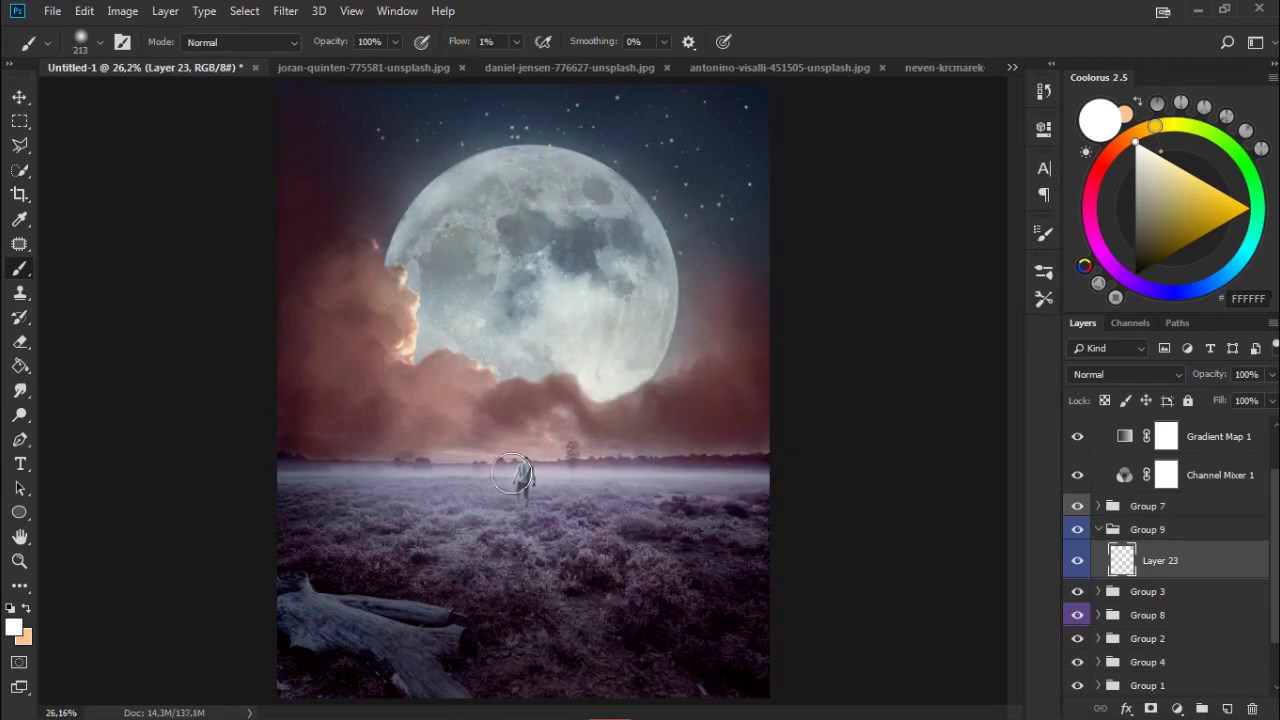
Enlarge the brush to 352 and add an empty Layer 24 above Layer 23.
right_click(521, 347)
left_click_drag(690, 397, 708, 397)
key("Return")
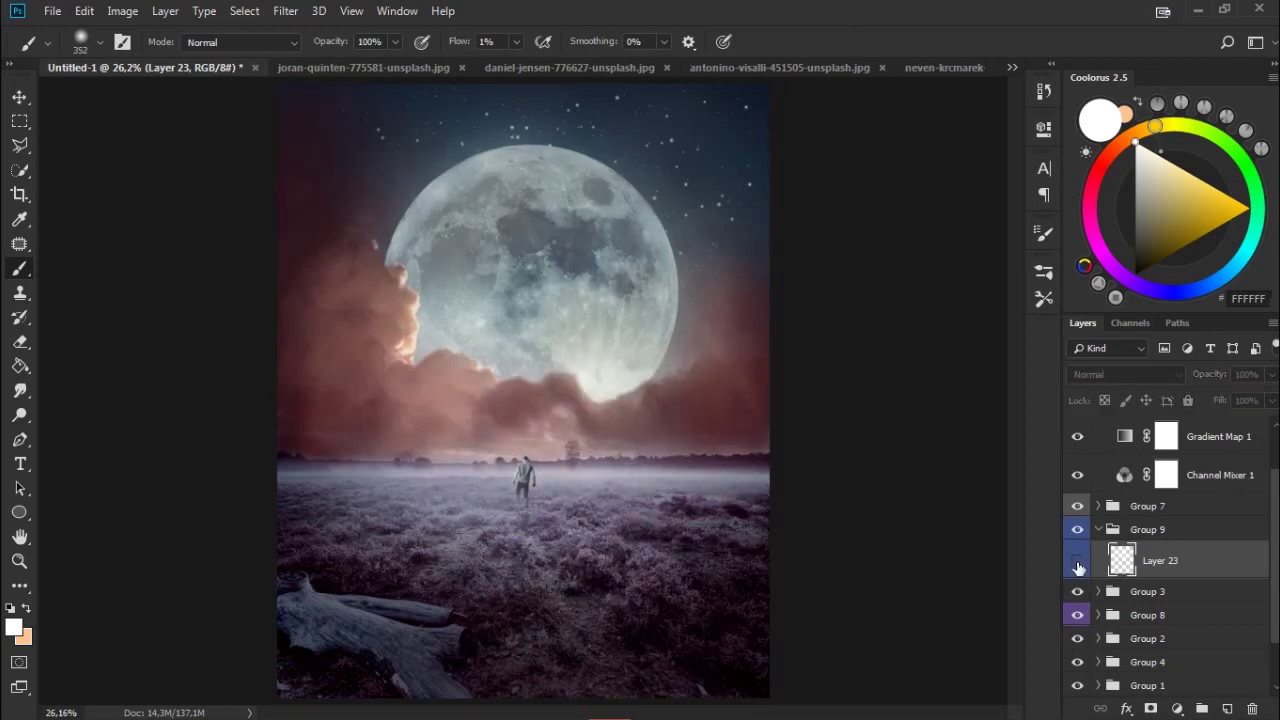
key("ctrl+shift+alt+n")
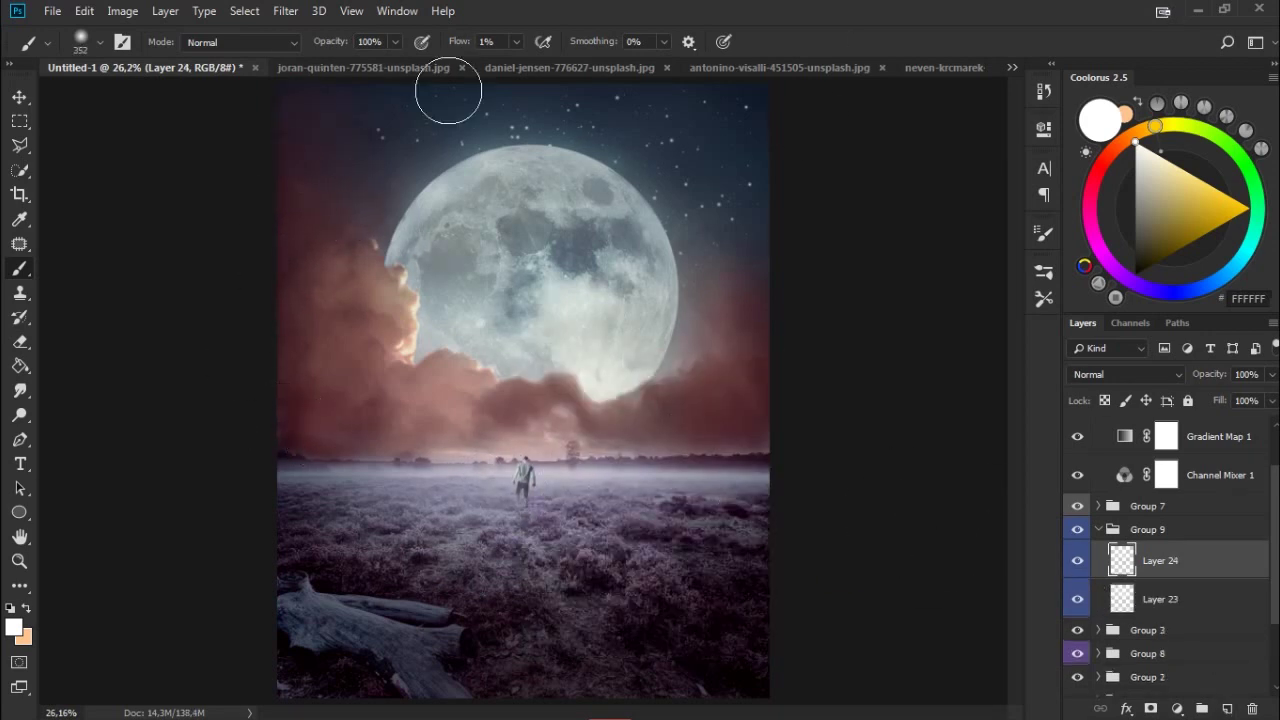
scroll(1100, 515, "down", 2)
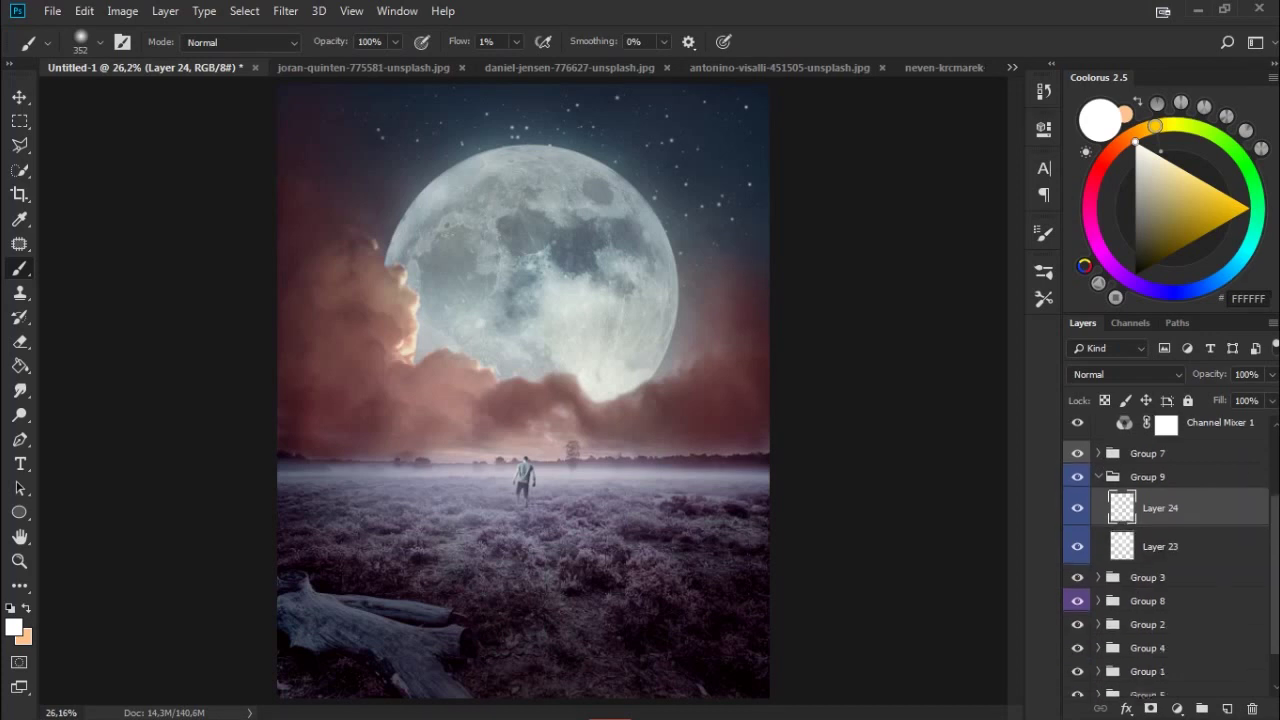
Inspect Group 8's Layers 18, 20 and 19, checking Layer 18's effect by toggling it.
left_click(1098, 583)
scroll(1098, 583, "down", 3)
left_click(1077, 636)
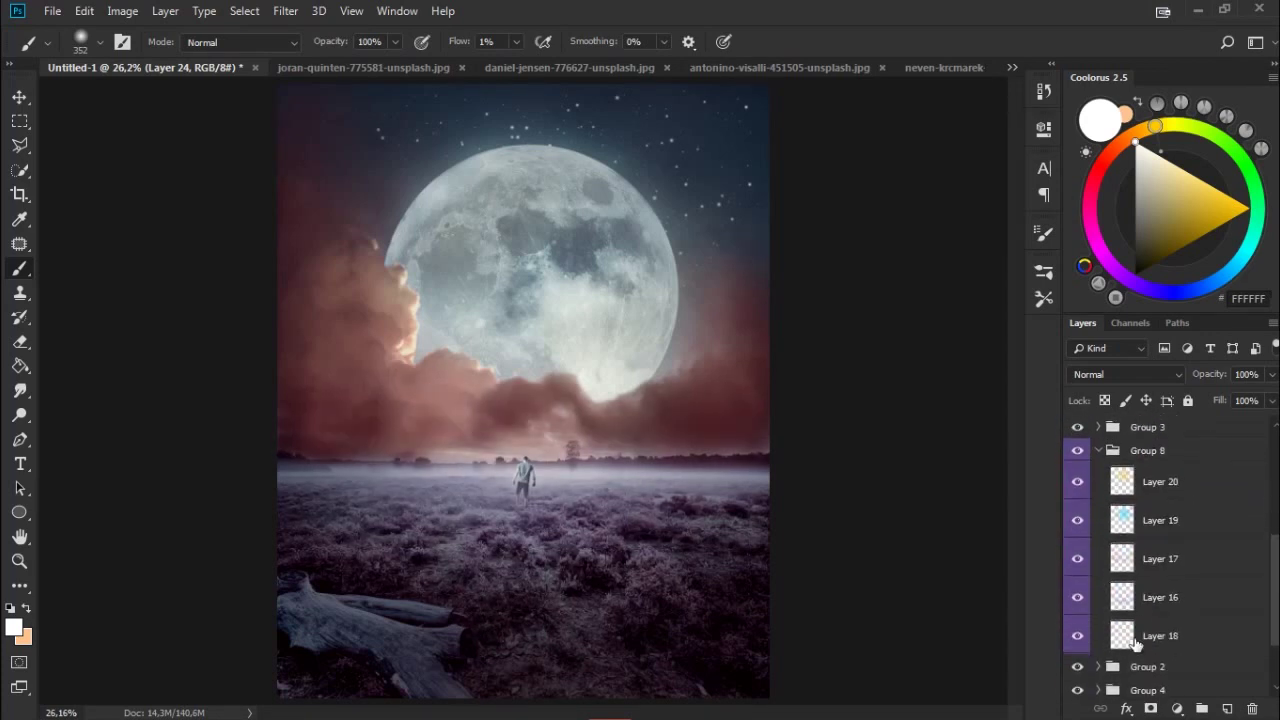
left_click(1077, 636)
left_click(1160, 636)
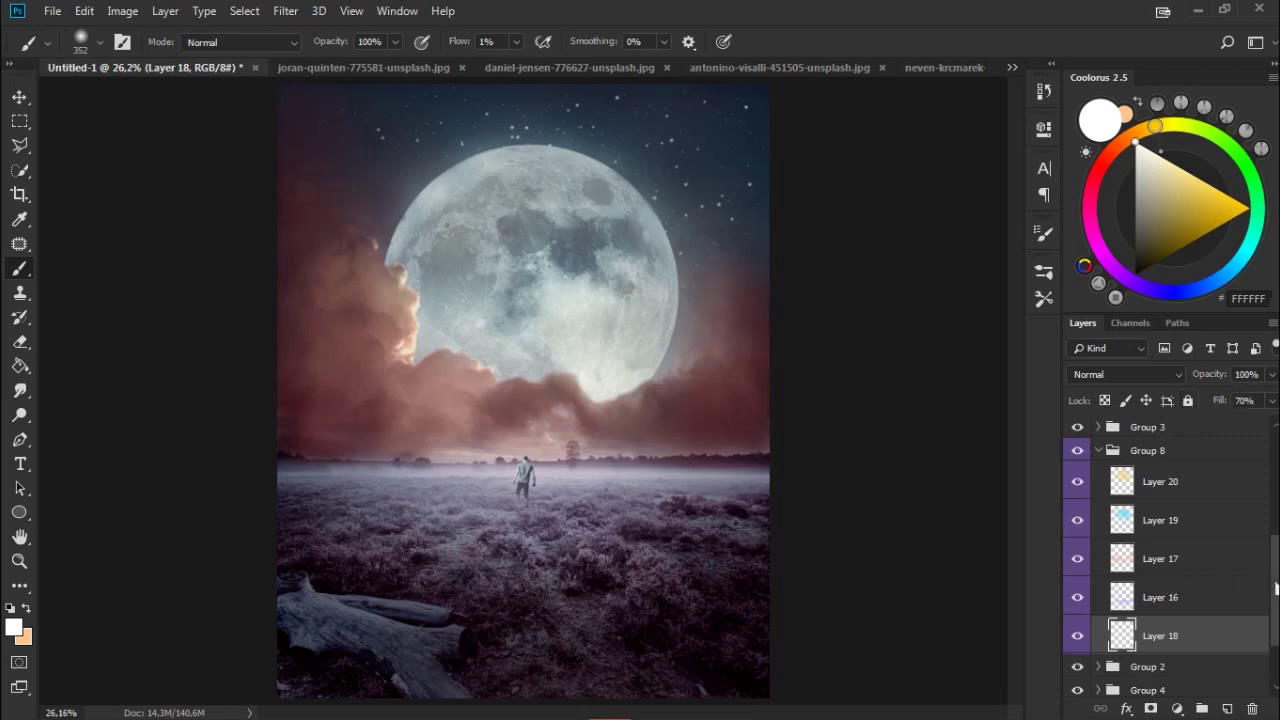
scroll(1150, 560, "up", 1)
left_click(1147, 537)
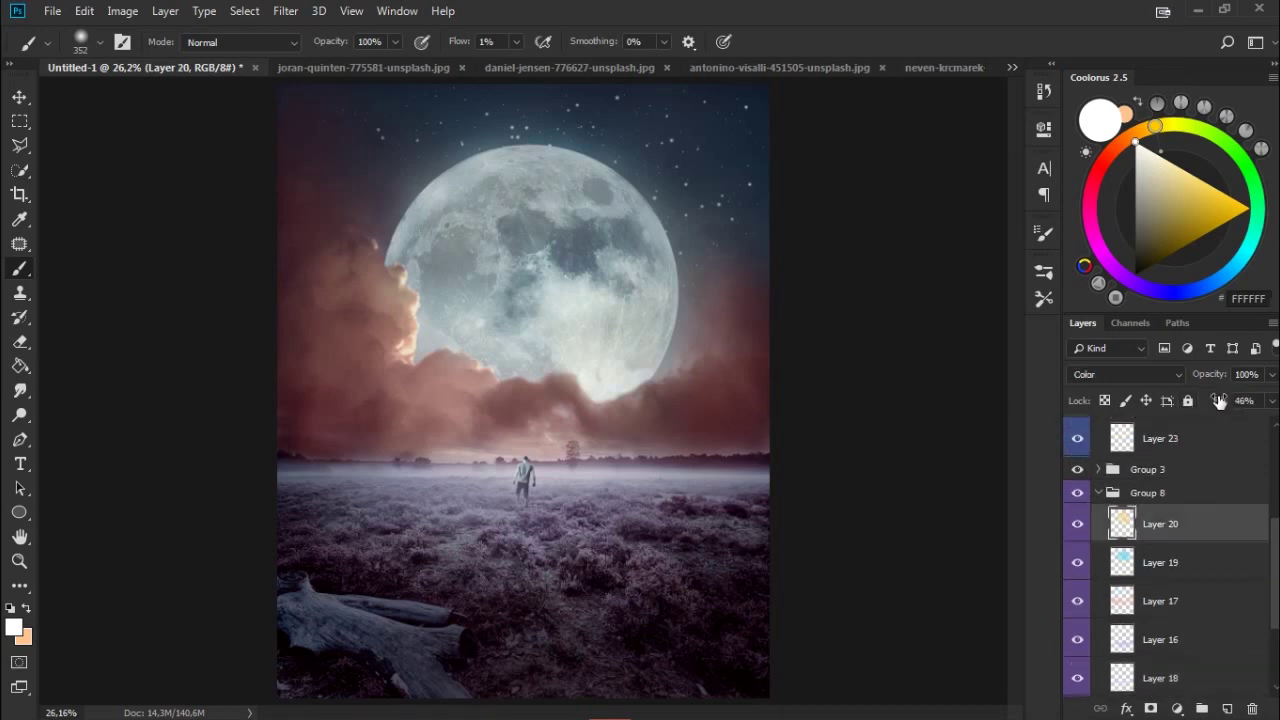
left_click(1177, 566)
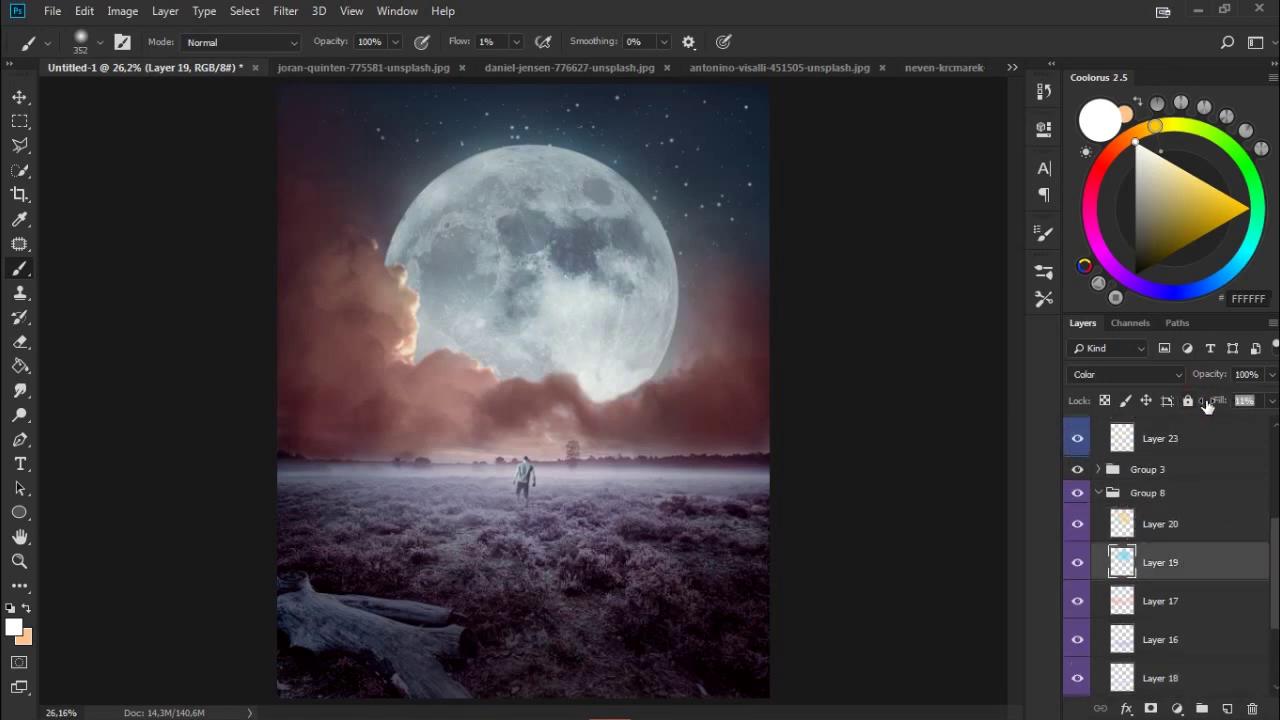
scroll(1230, 575, "down", 2)
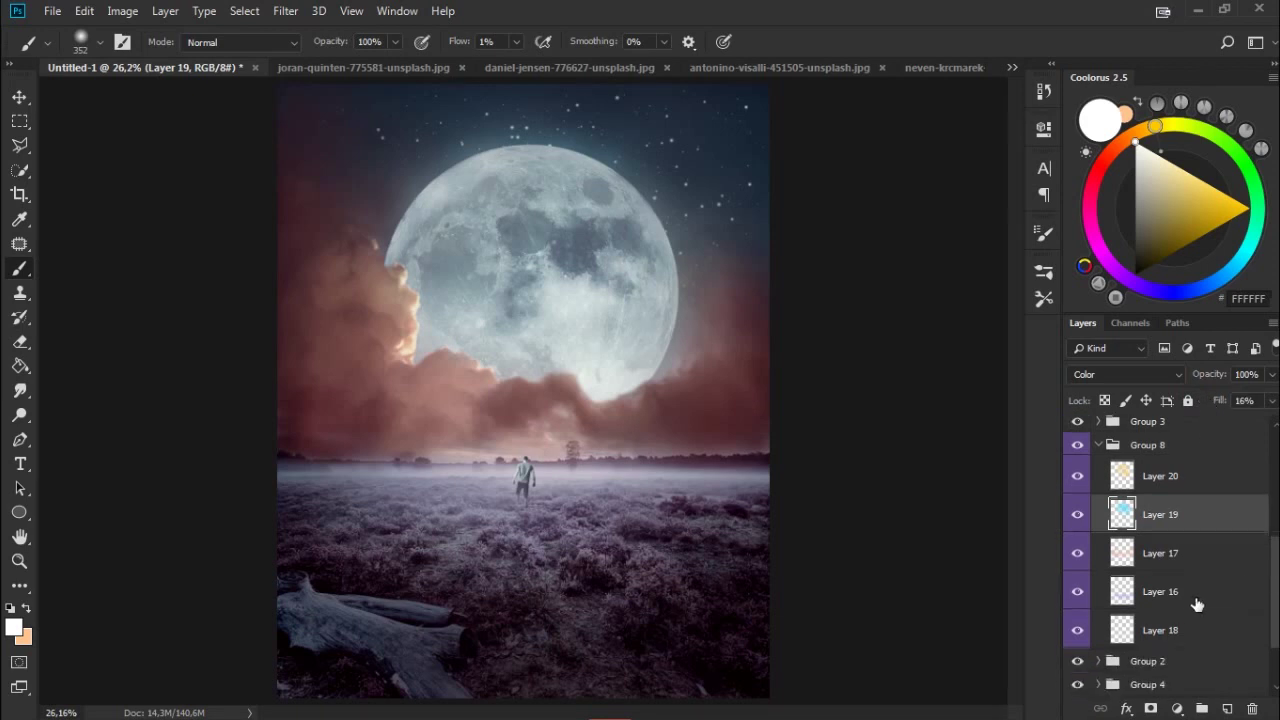
Add Layer 25 above Layer 18 and enlarge the brush to 466 for the heather foreground.
left_click(1227, 708)
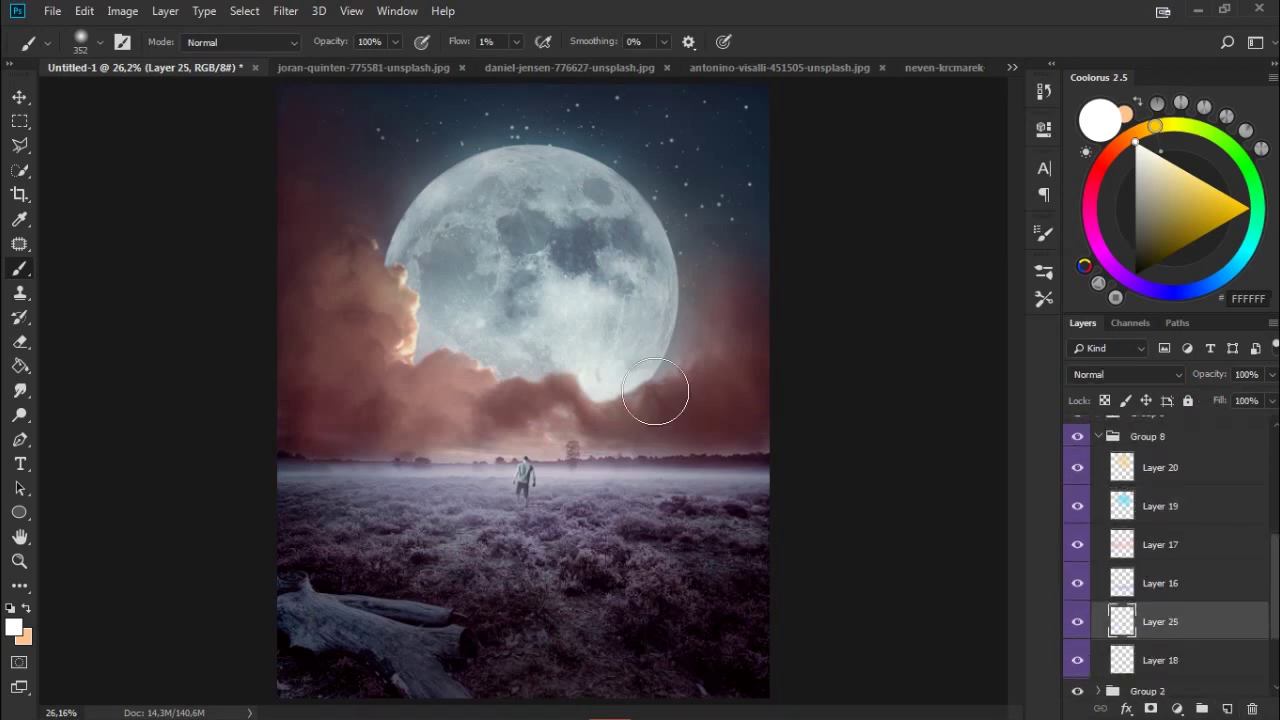
right_click(666, 500)
left_click_drag(790, 438, 891, 448)
left_click(1020, 443)
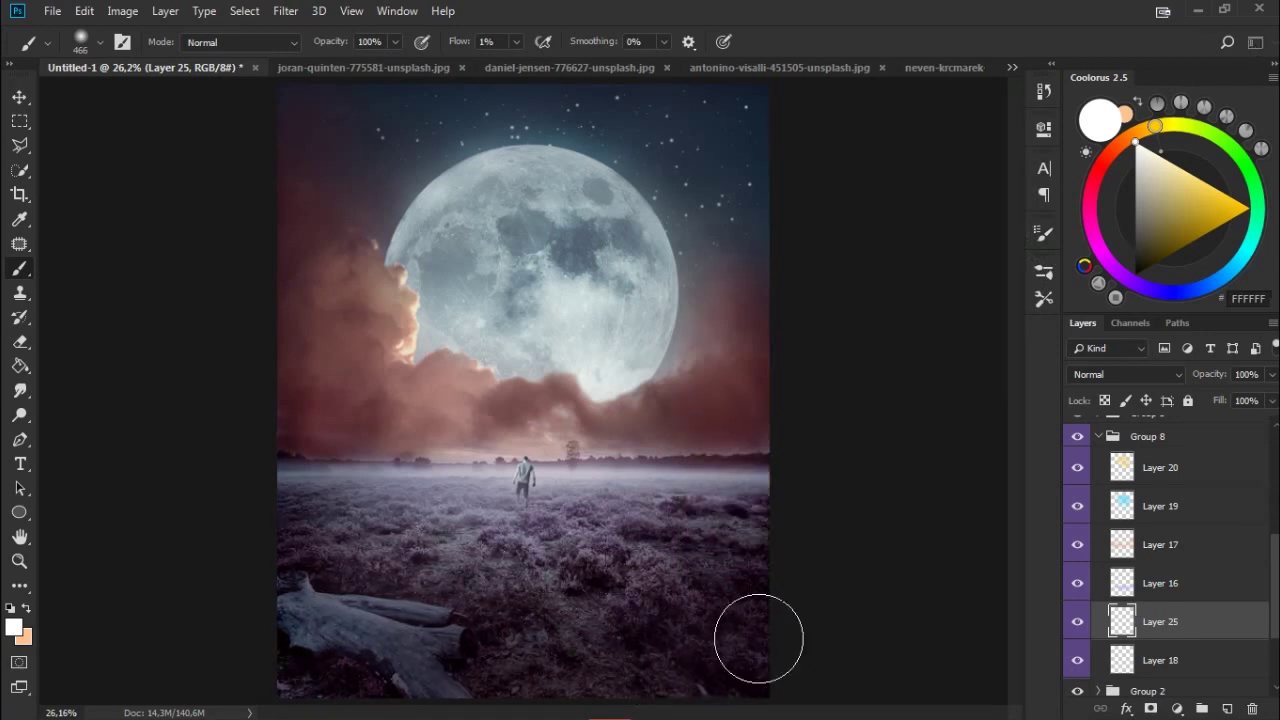
Compare the image with Layer 25 on and off, then collapse Group 8.
left_click(1077, 622)
left_click(1077, 622)
left_click(1077, 622)
left_click(1077, 622)
left_click(1077, 622)
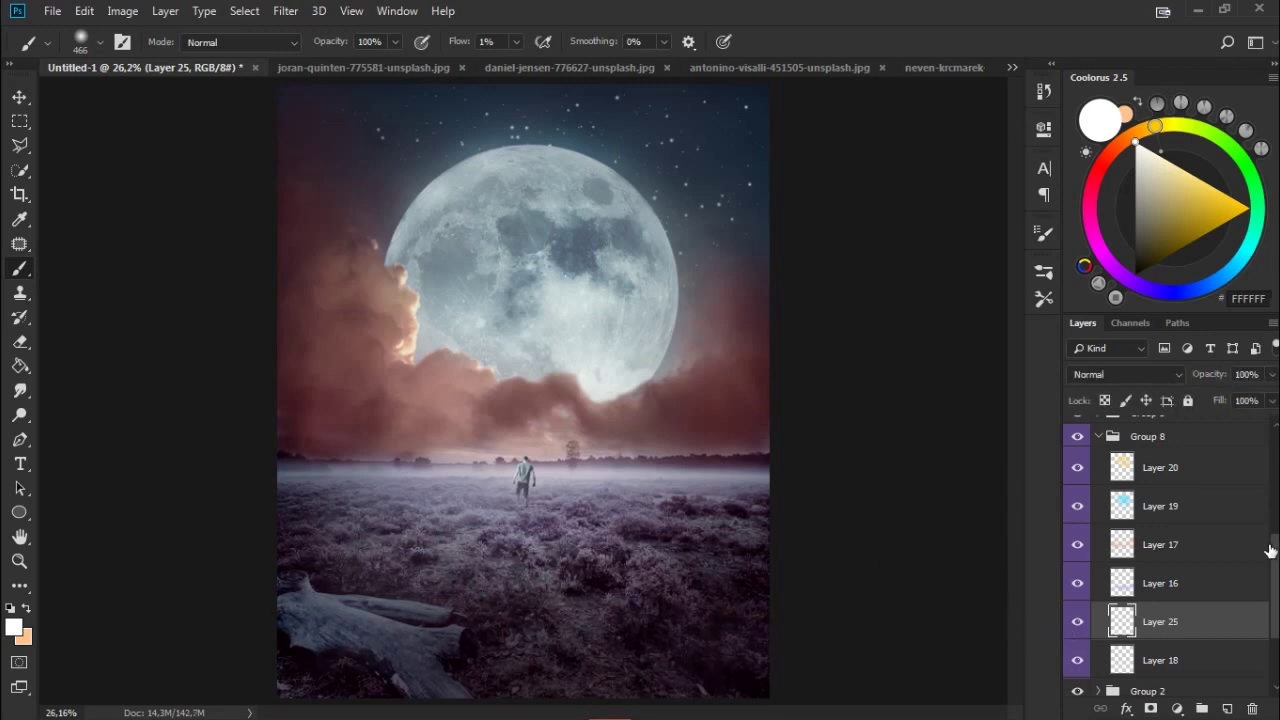
scroll(1270, 551, "down", 1)
left_click(1099, 550)
left_click_drag(1271, 523, 1275, 470)
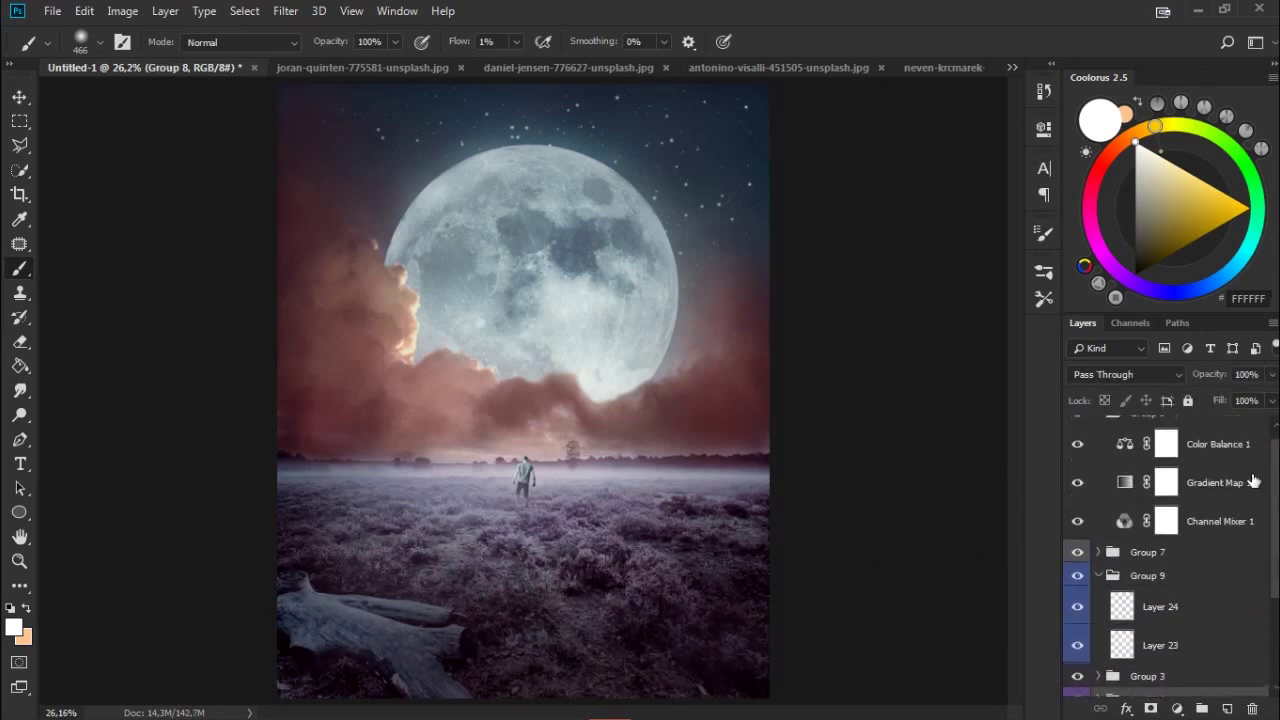
Check Layer 14's effect in Group 7 and set the painting colour to black.
left_click(1099, 574)
left_click(1099, 567)
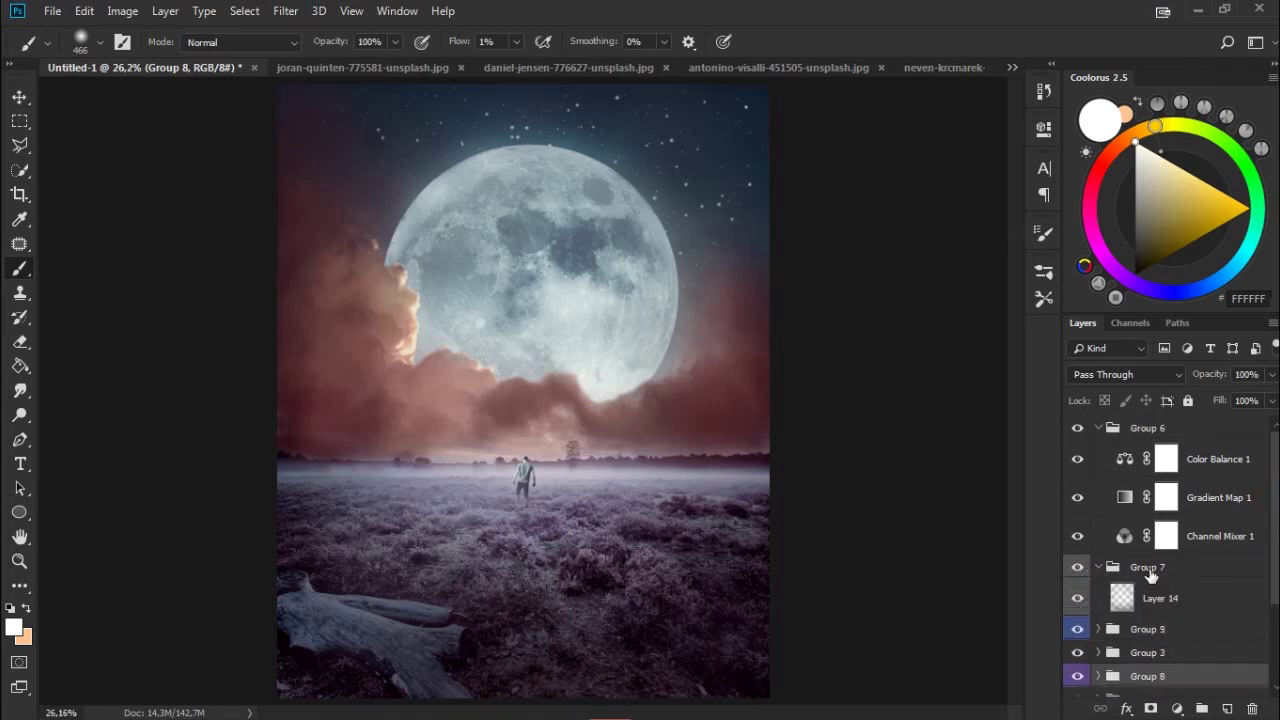
left_click(1111, 597)
left_click(1077, 598)
left_click(1077, 598)
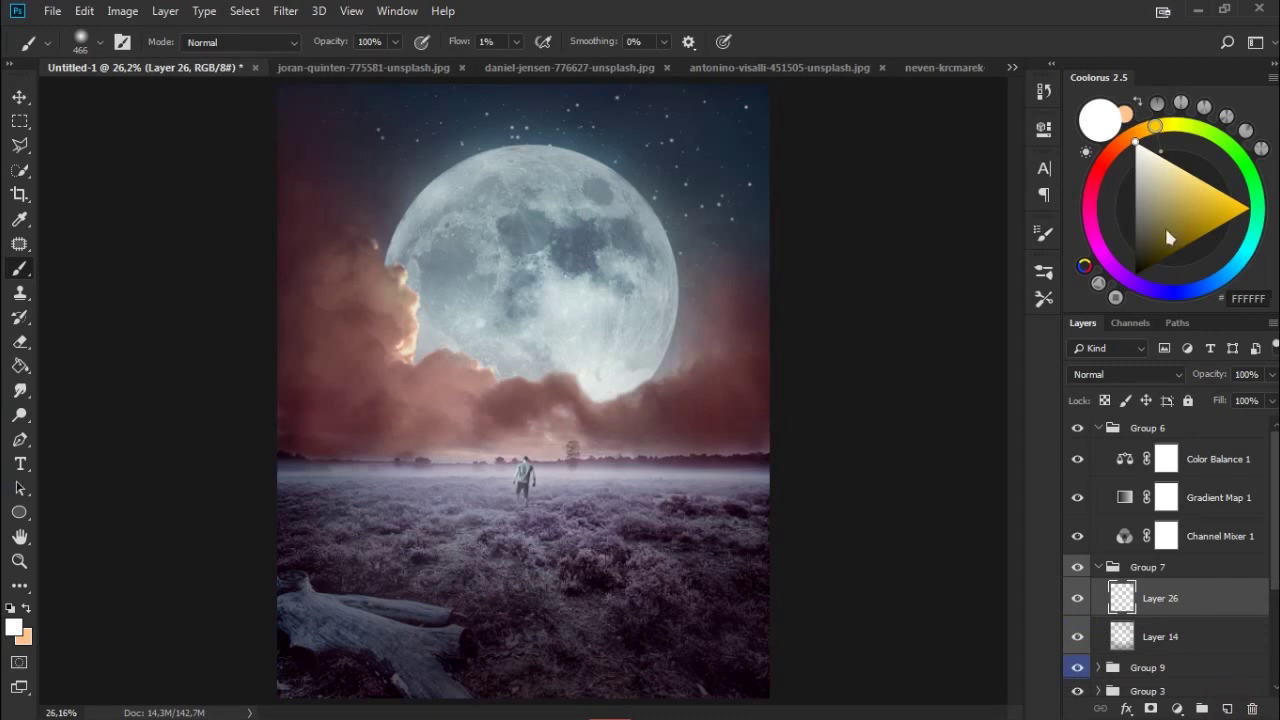
left_click(1134, 276)
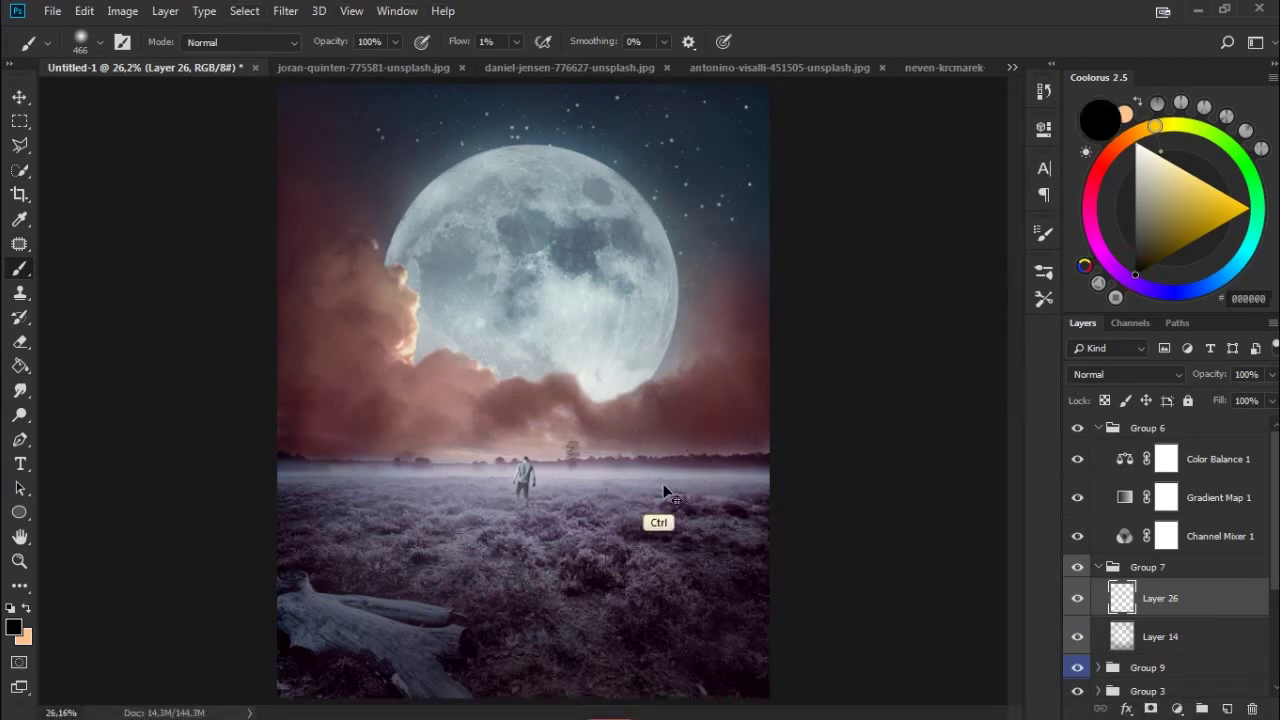
Darken the image edges with a soft black brush of about 1432 px at 10% flow.
key("ctrl+minus")
key("ctrl+minus")
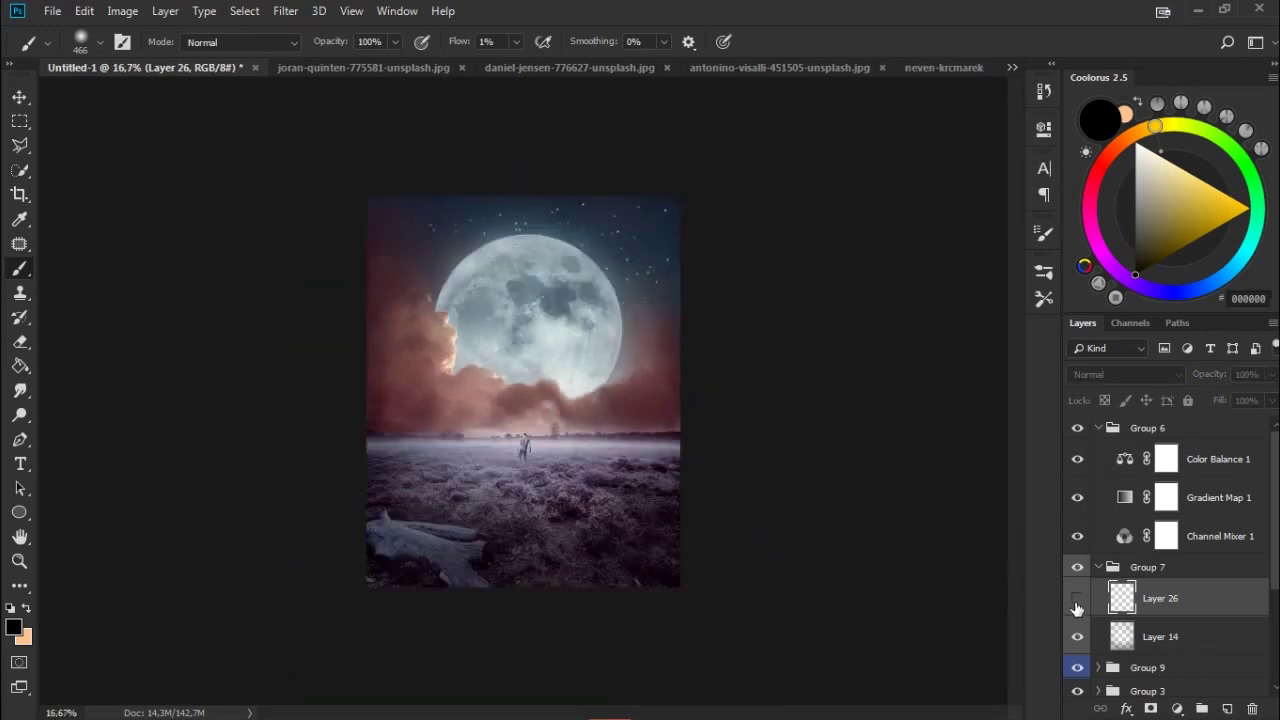
right_click(680, 551)
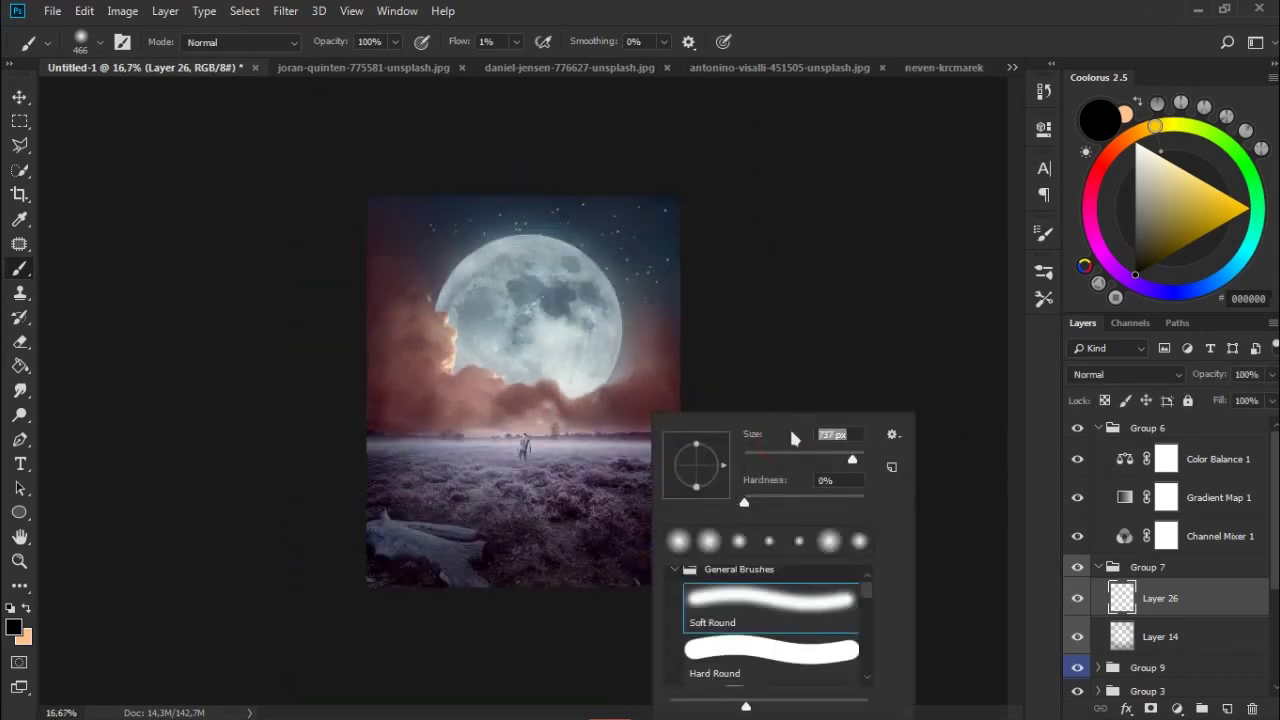
left_click_drag(791, 437, 829, 437)
key("Return")
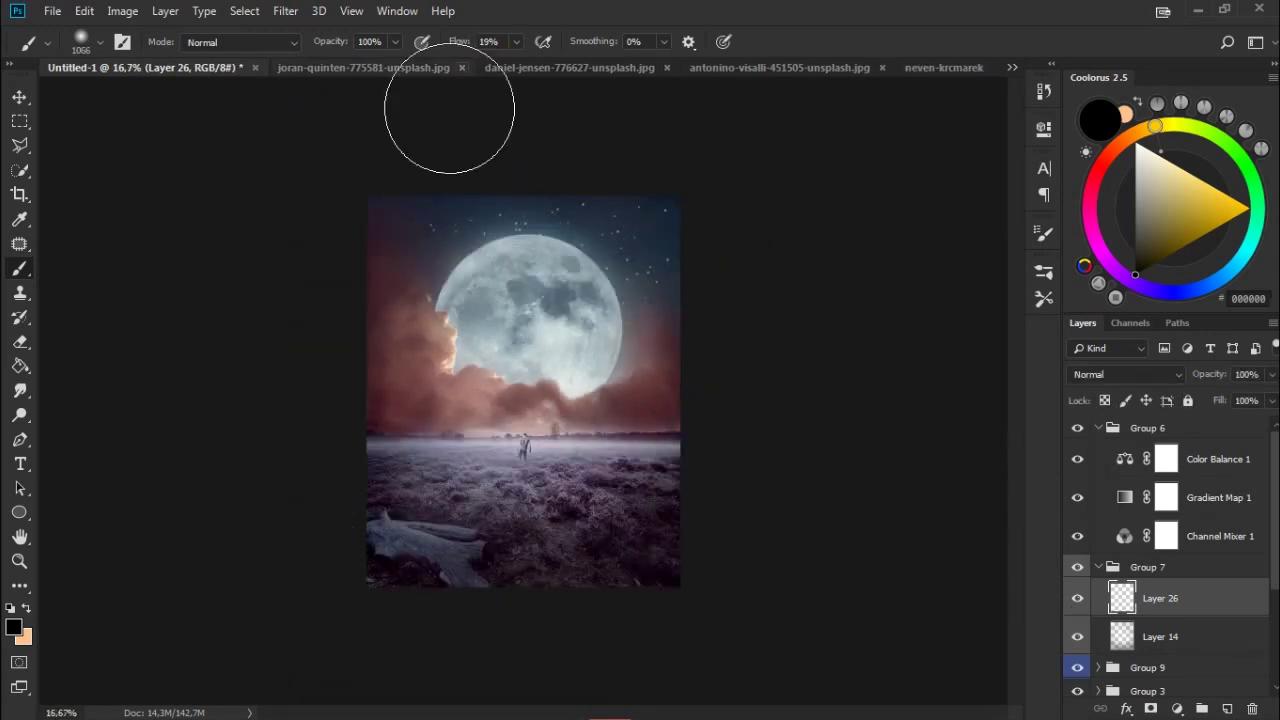
key("Return")
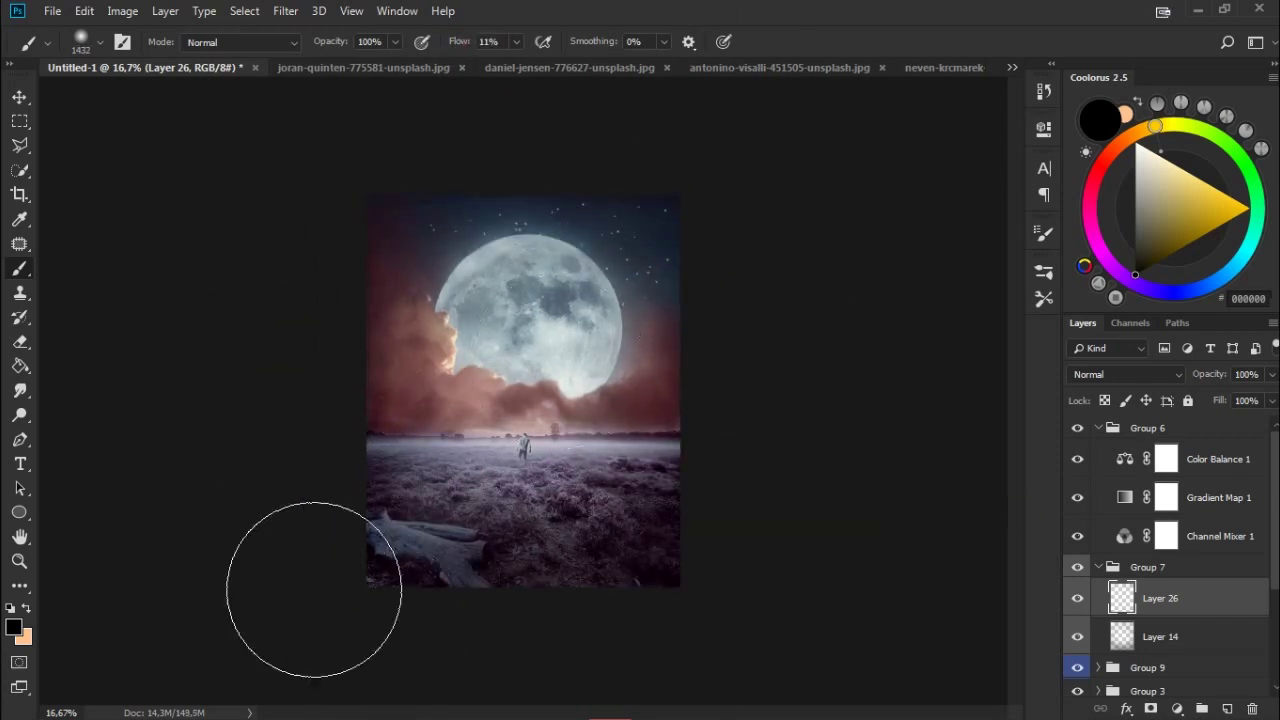
key("shift+1")
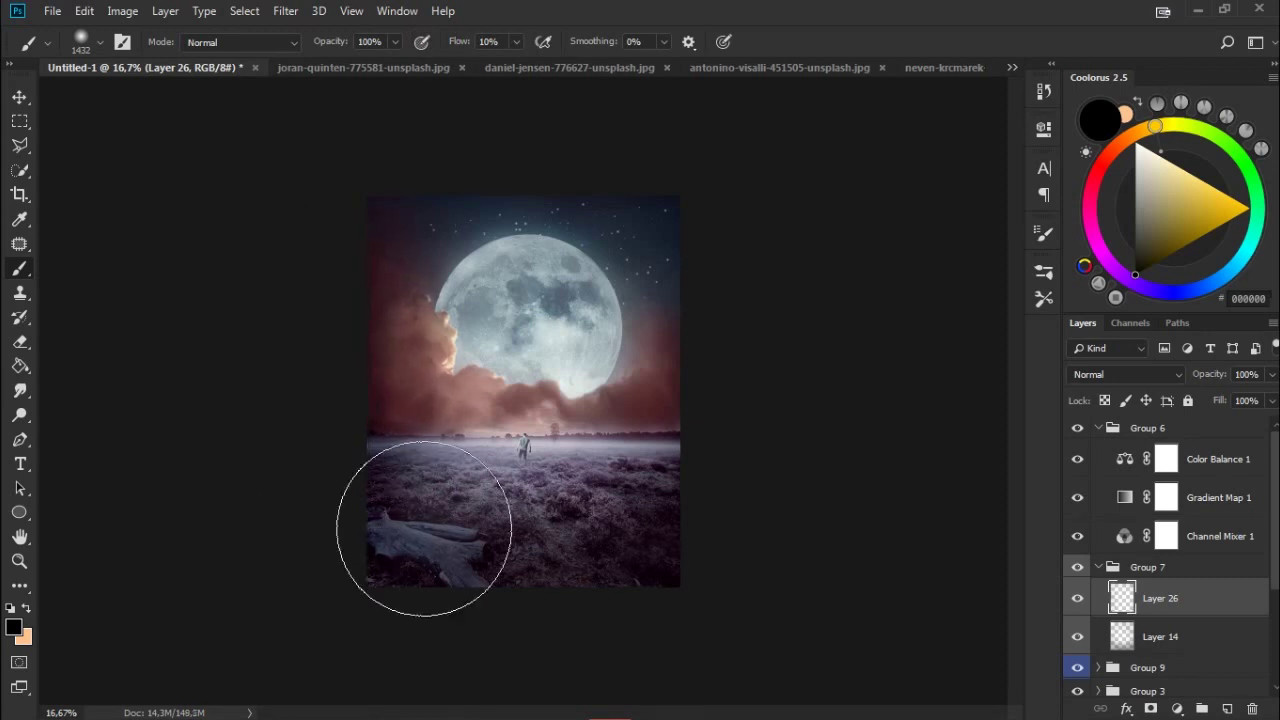
key("ctrl+0")
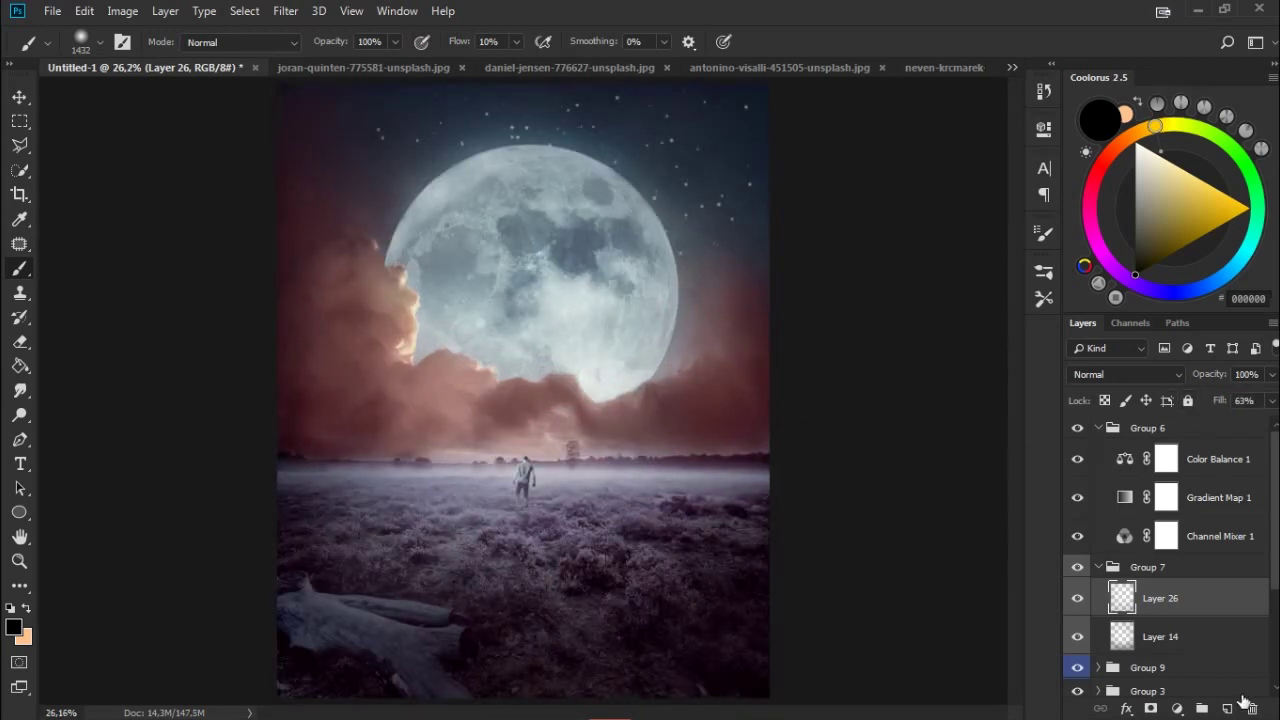
Add Layer 27 above Layer 26, check Groups 4, 2 and 1 by toggling them, and expand Group 1.
key("ctrl+shift+alt+n")
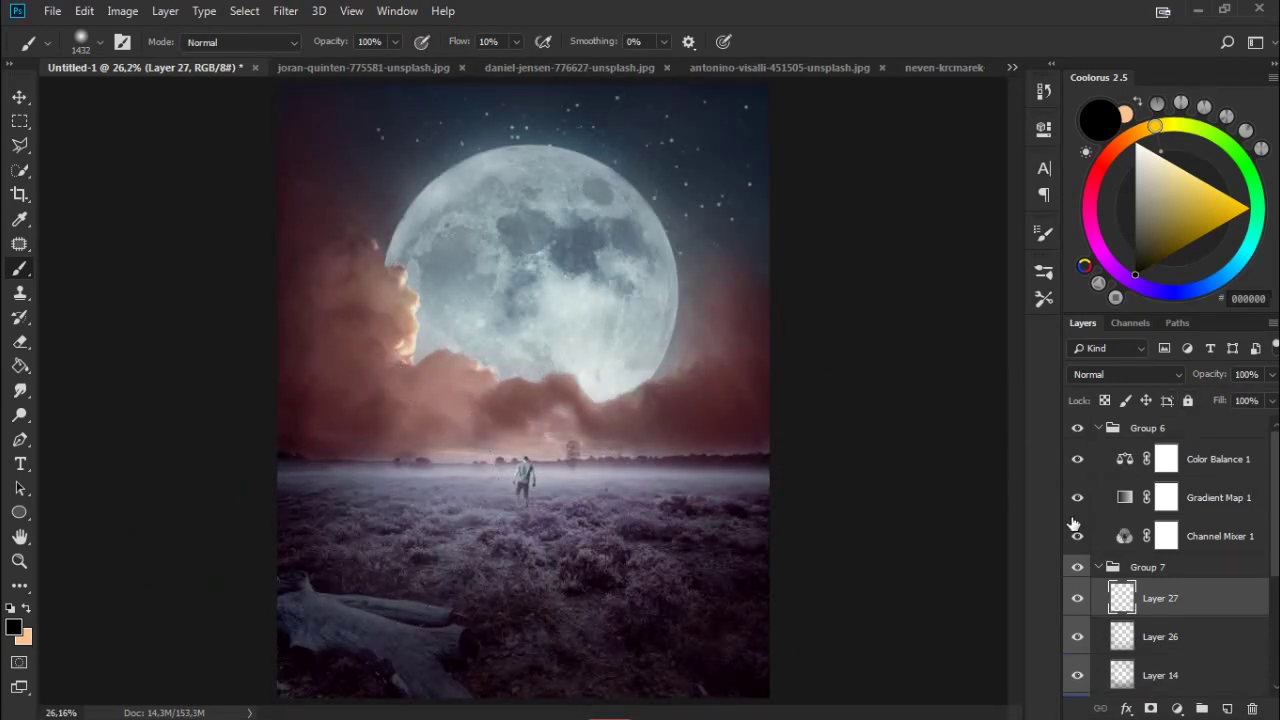
left_click(1099, 428)
scroll(1272, 621, "down", 2)
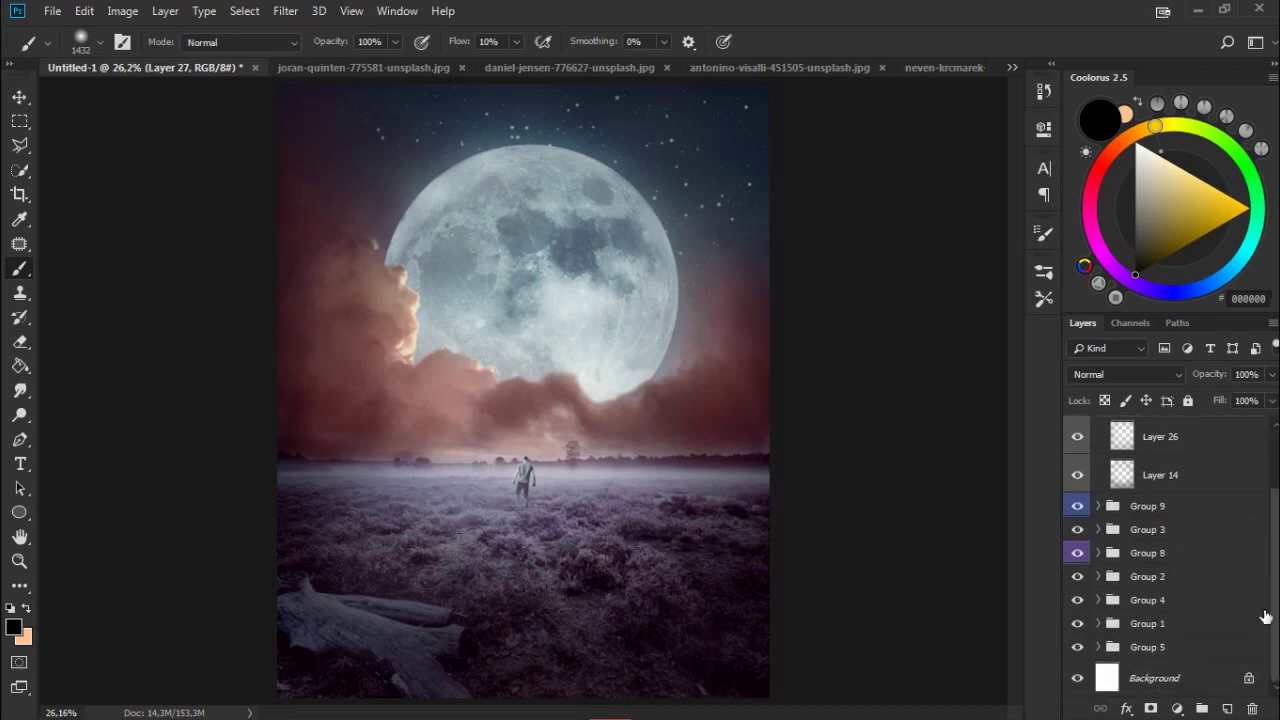
left_click(1077, 600)
left_click(1077, 600)
left_click(1077, 577)
left_click(1077, 577)
left_click(1077, 624)
left_click(1077, 624)
left_click(1098, 623)
scroll(1157, 632, "down", 1)
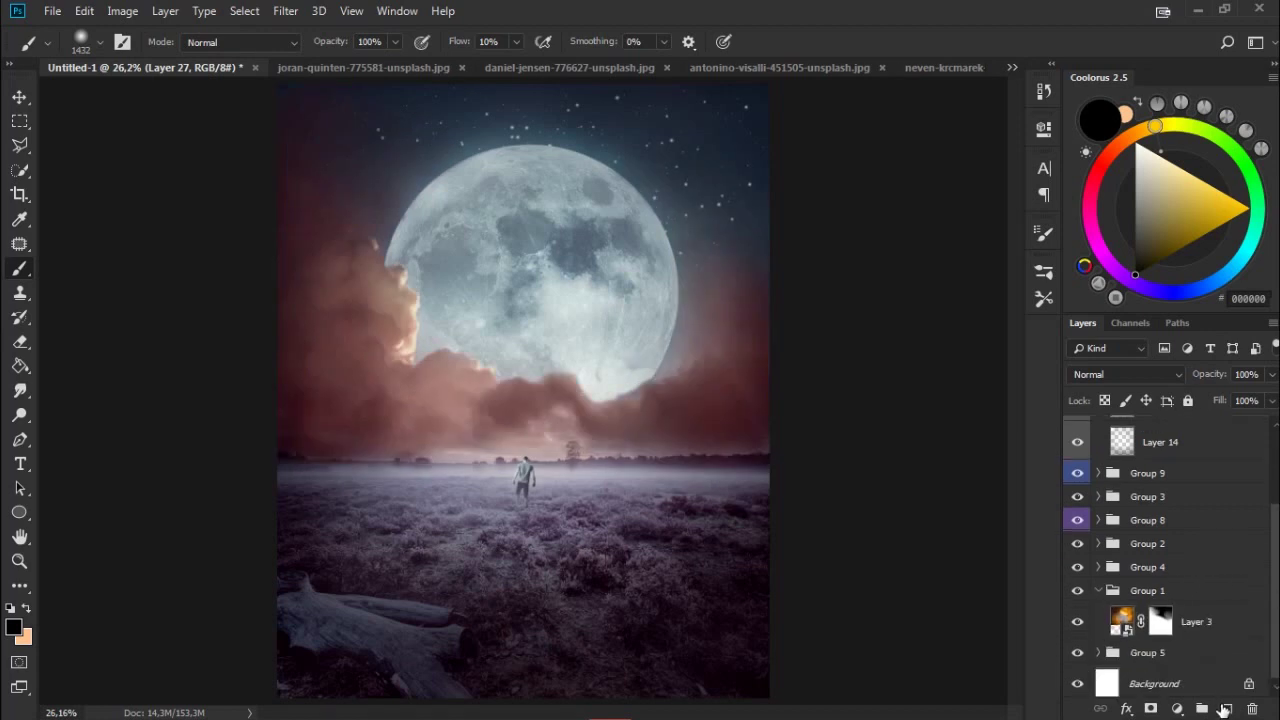
Add Layer 28 above Layer 3 and clip it to the cloud layer.
left_click(1157, 599)
key("ctrl+shift+alt+n")
right_click(1160, 636)
left_click(990, 337)
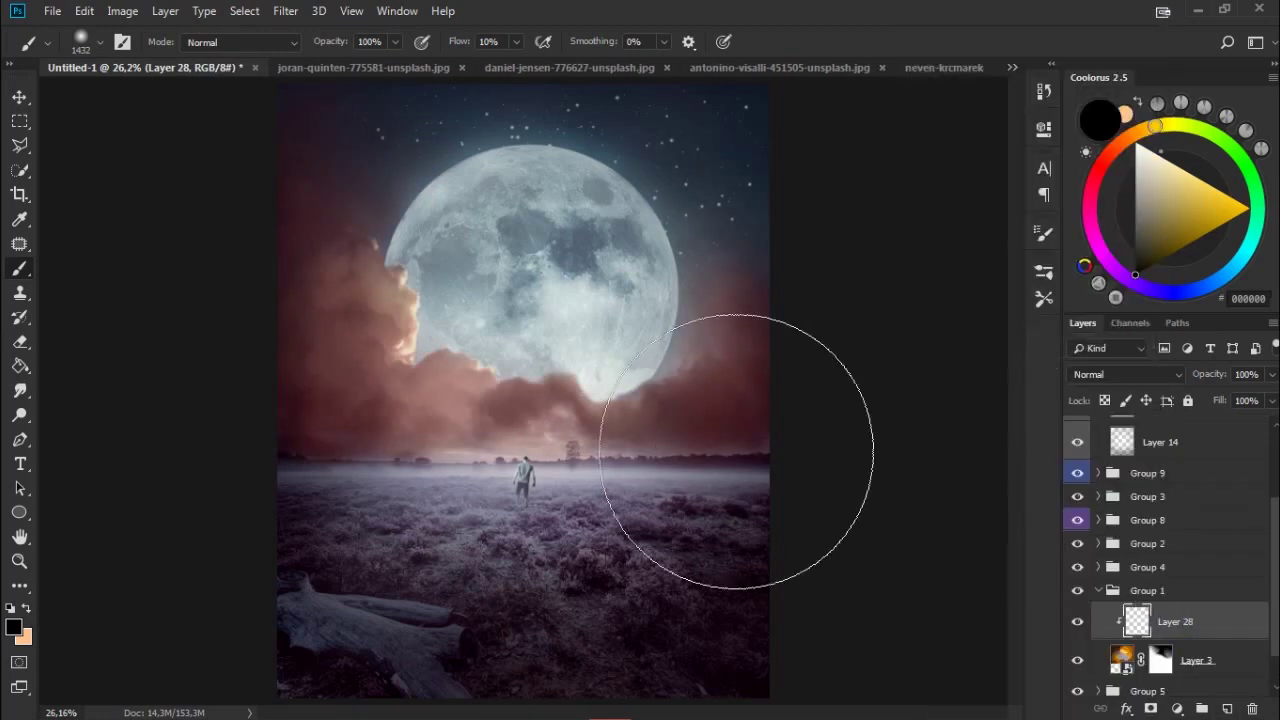
Paint white at 1% flow to brighten the horizon haze left of the man on Layer 28.
key("x")
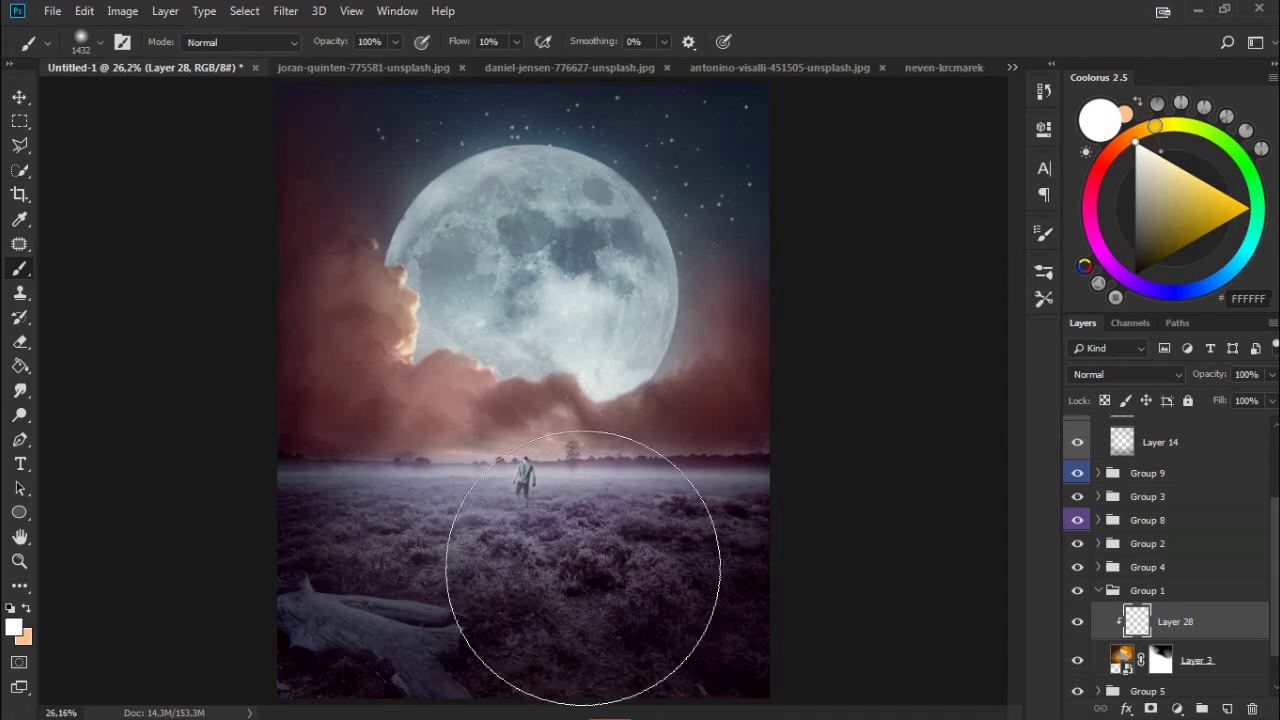
right_click(899, 324)
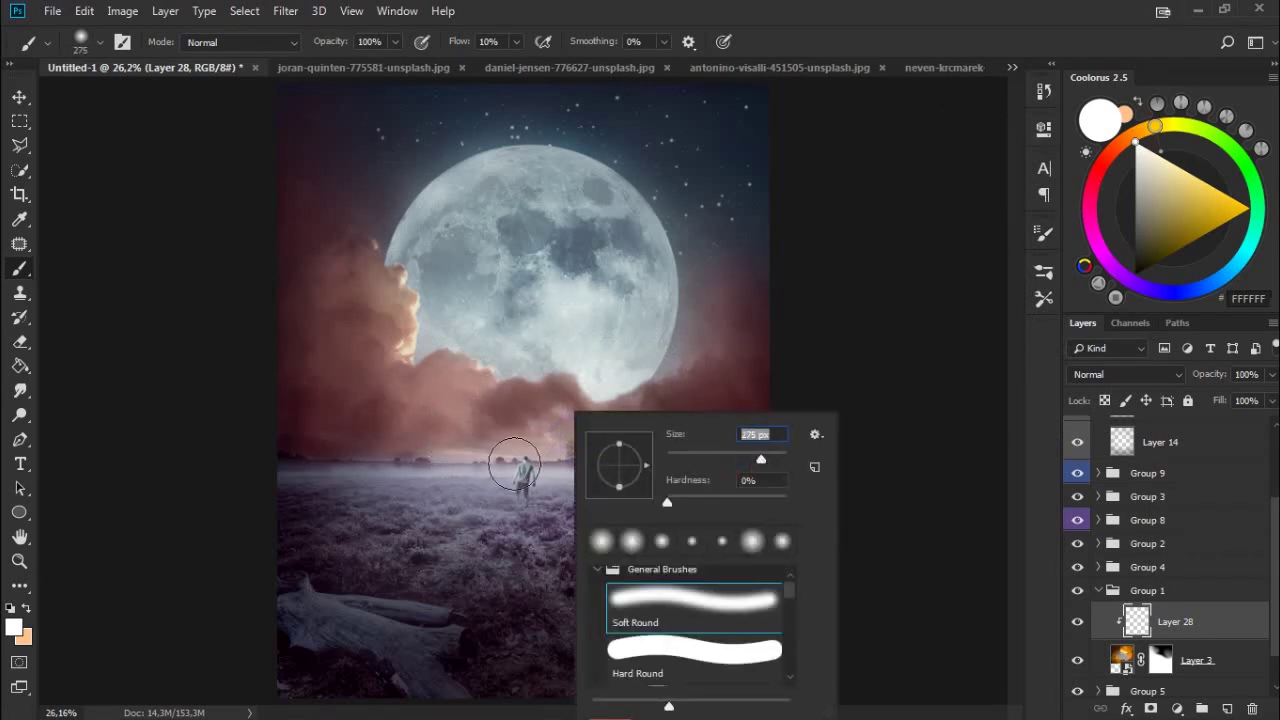
left_click(457, 460)
left_click_drag(480, 44, 470, 44)
mouse_move(516, 452)
left_mouse_down()
mouse_move(385, 435)
mouse_move(546, 442)
left_mouse_up()
left_click(1077, 621)
left_click(1077, 621)
Try Filter > Blur > Motion Blur without applying it, then collapse Group 1.
left_click(285, 11)
left_click(540, 289)
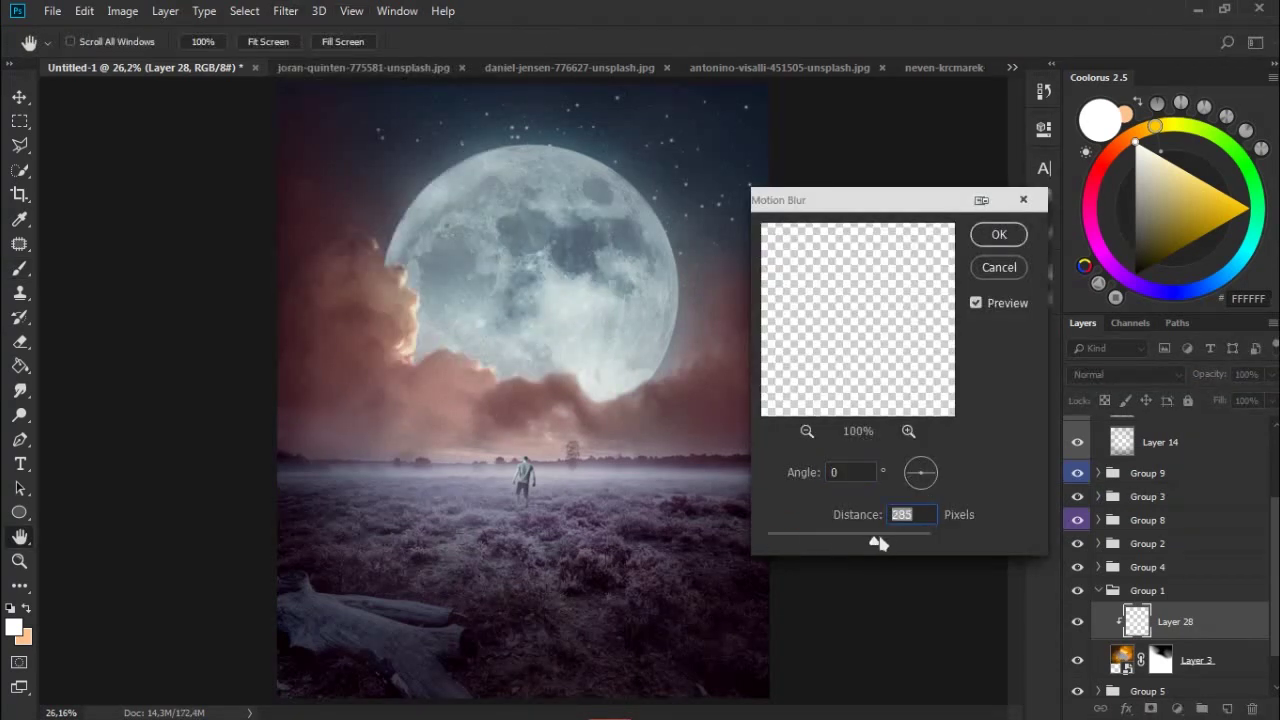
left_click(999, 240)
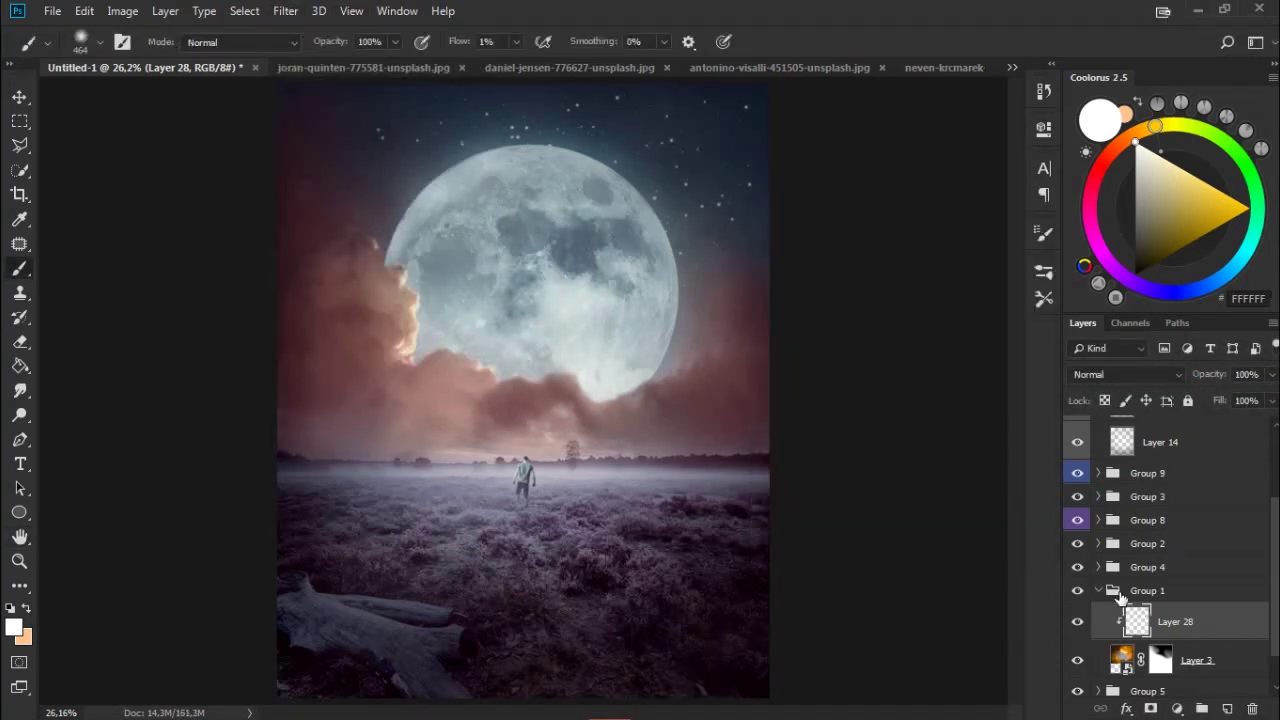
left_click(1100, 591)
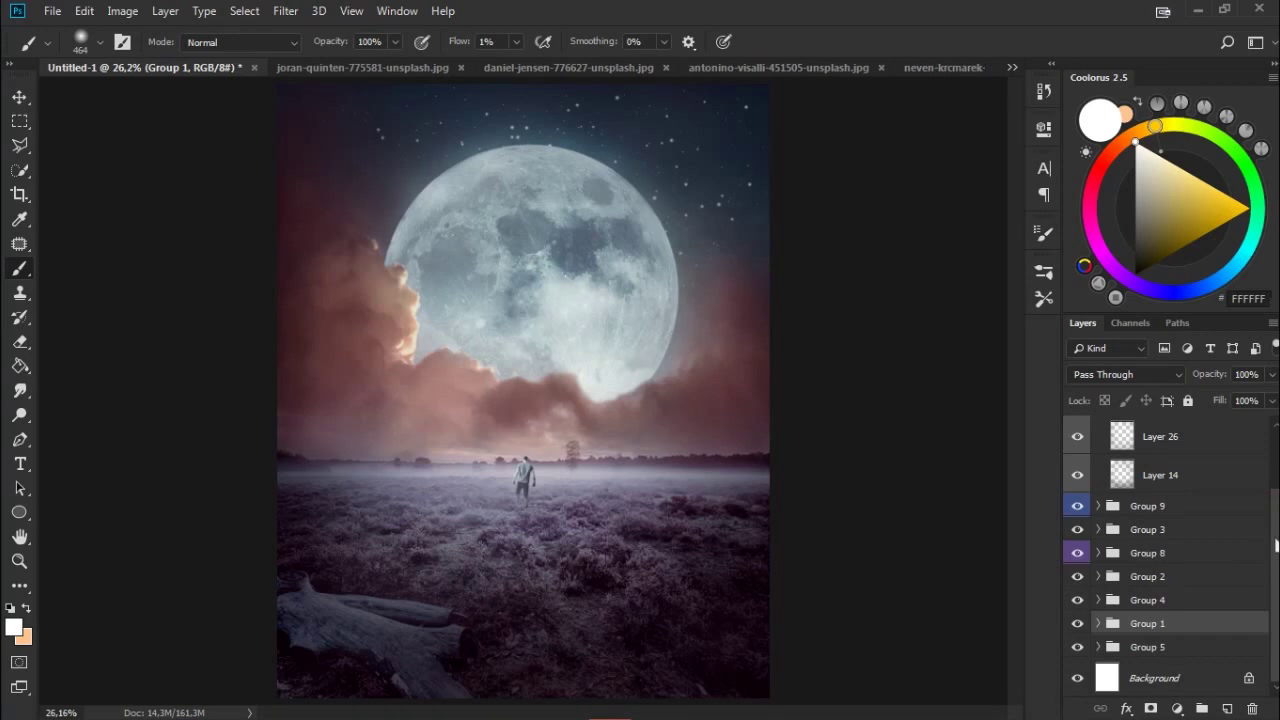
scroll(1276, 543, "up", 3)
scroll(1276, 543, "down", 3)
left_click(1160, 648)
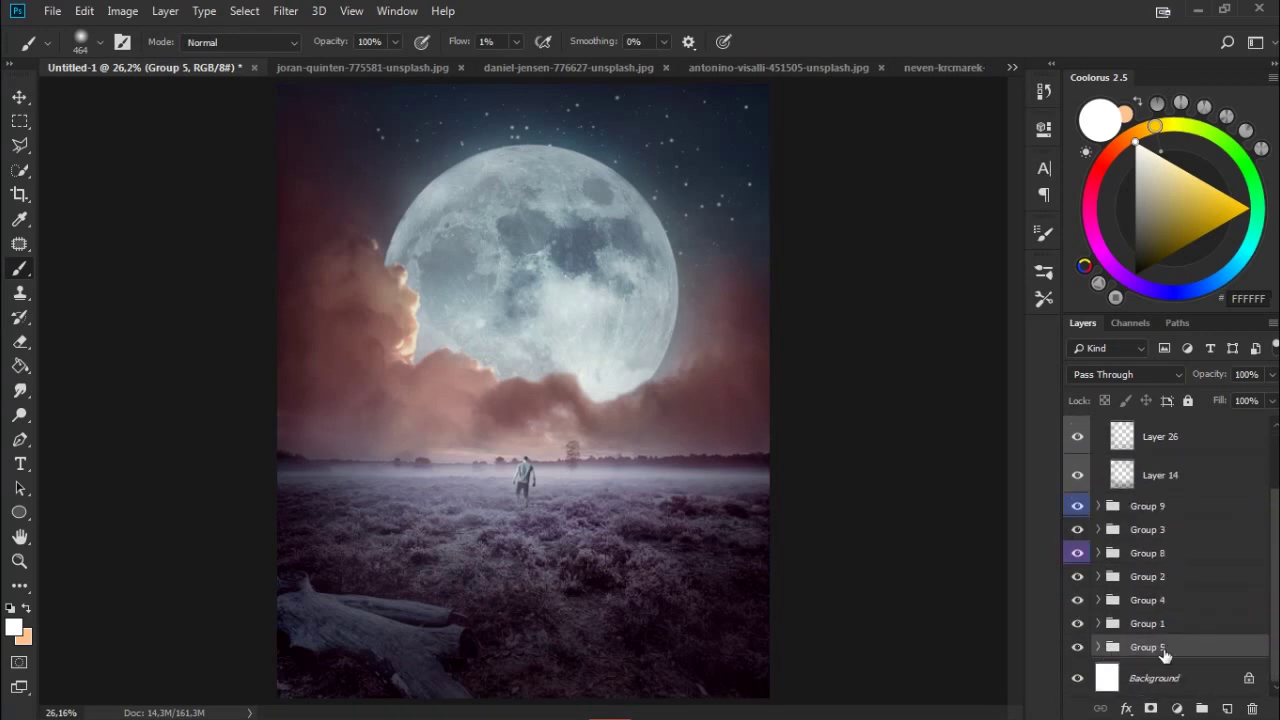
Add a new Overlay Layer 29 above Layer 21 in Group 5.
left_click(1097, 648)
scroll(1150, 600, "down", 2)
scroll(1150, 600, "down", 2)
left_click(1077, 540)
left_click(1080, 543)
left_click(1227, 708)
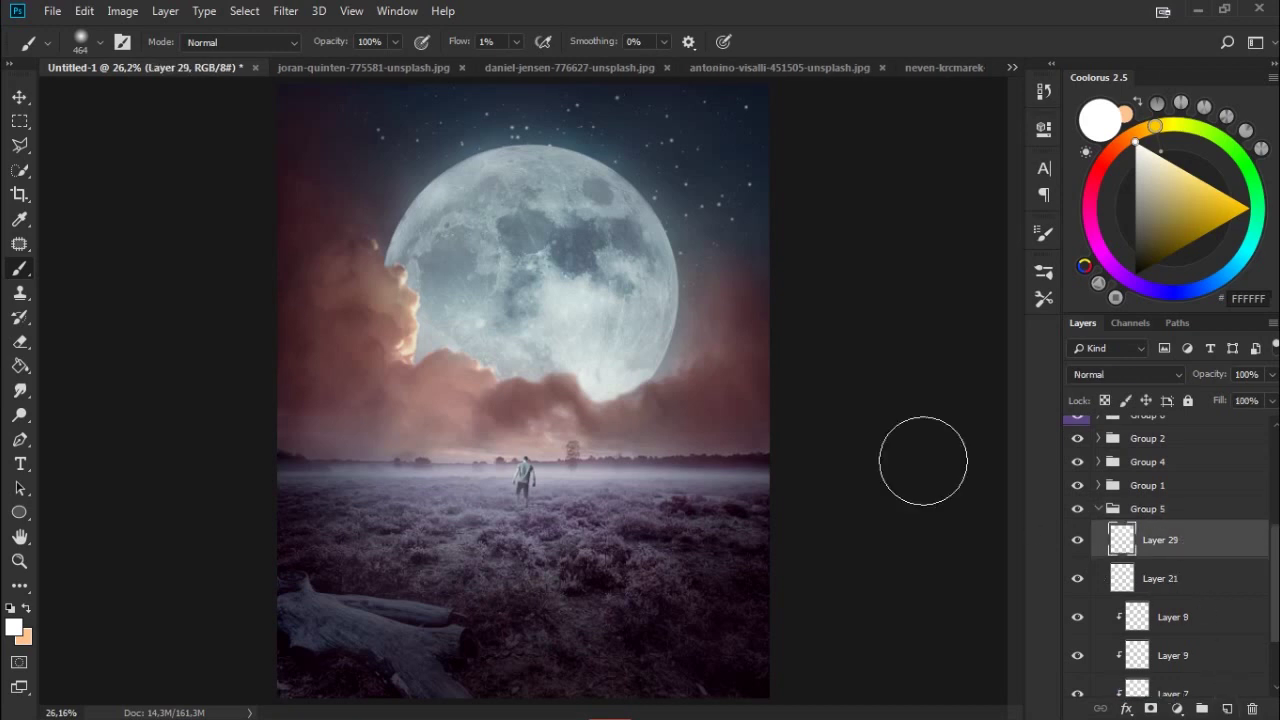
left_click(1141, 377)
left_click(1100, 222)
Paint faint stars around the moon's upper right on Layer 29 at 3% flow.
key("shift+3")
key("shift+6")
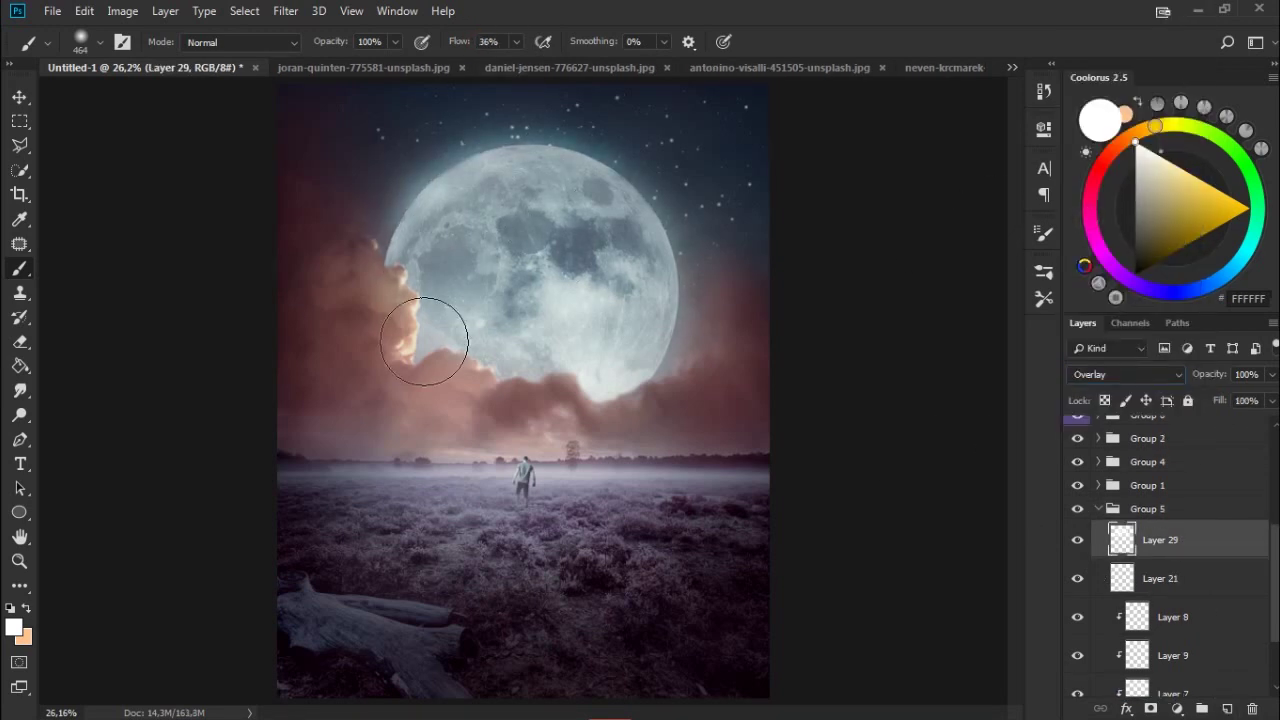
scroll(1134, 594, "up", 3)
left_click_drag(1140, 600, 1133, 543)
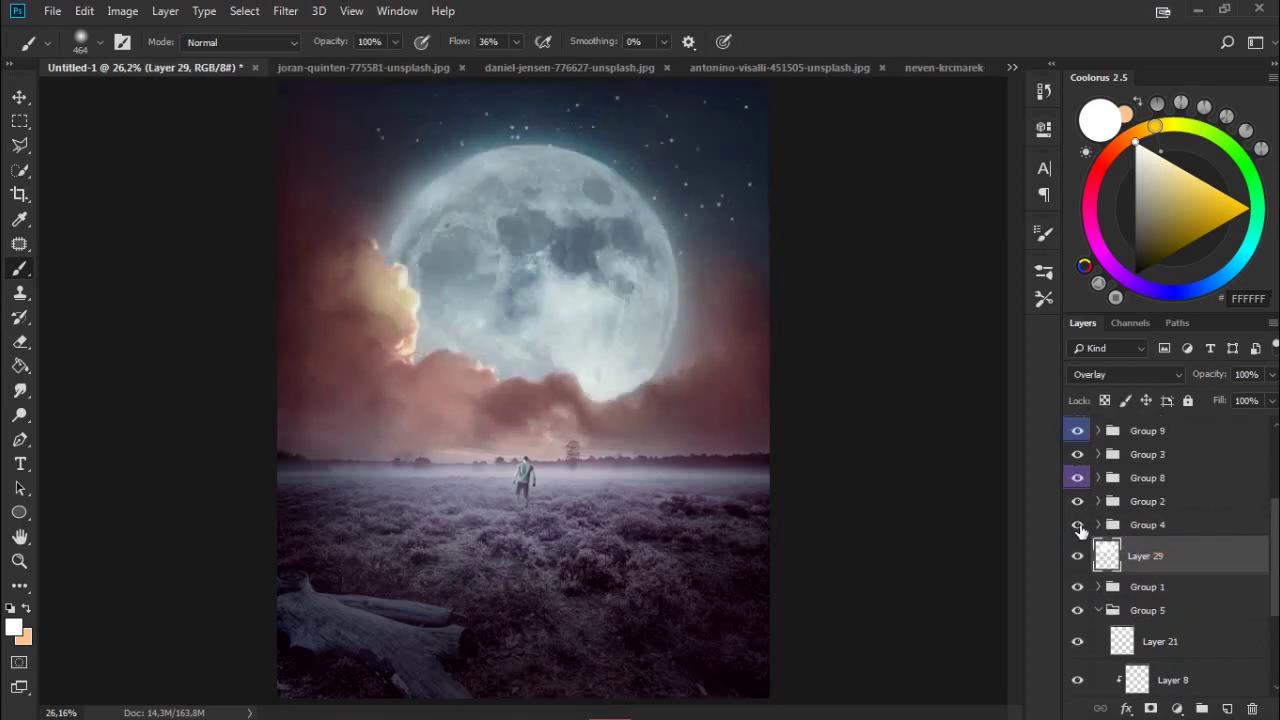
scroll(1197, 471, "down", 3)
left_click_drag(1197, 471, 1077, 523)
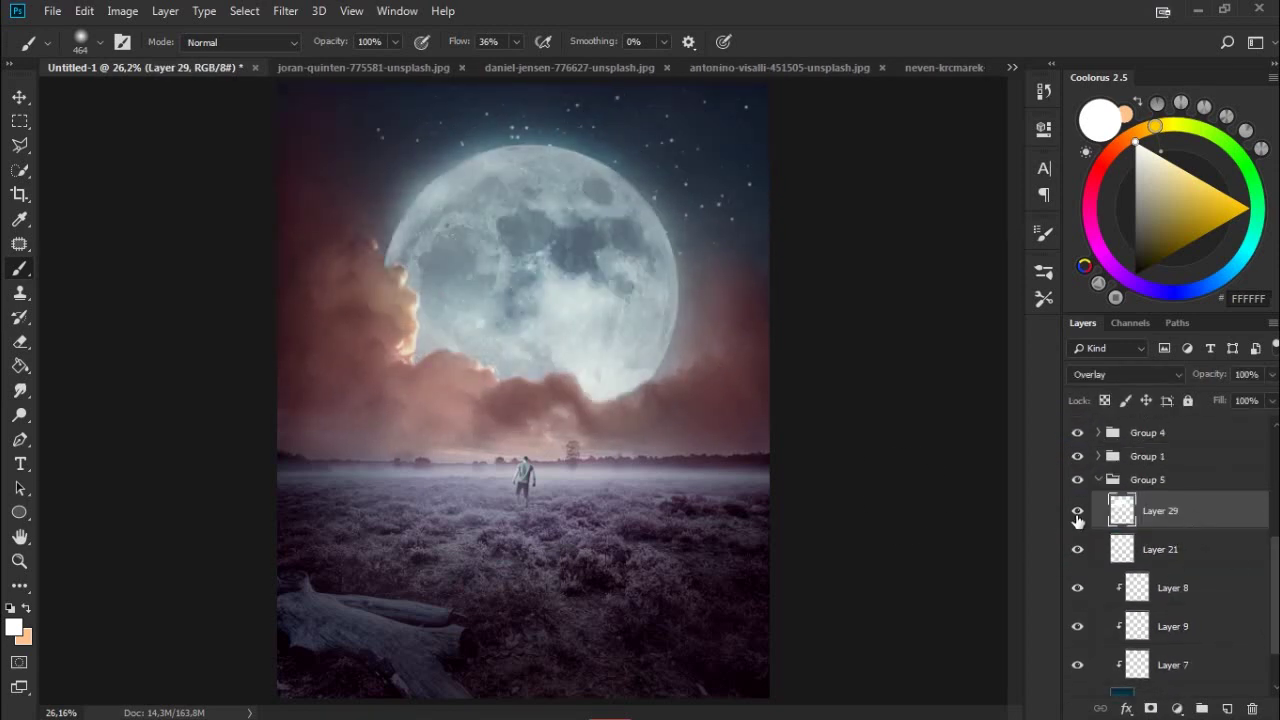
scroll(1274, 530, "up", 2)
key("shift+0")
key("shift+3")
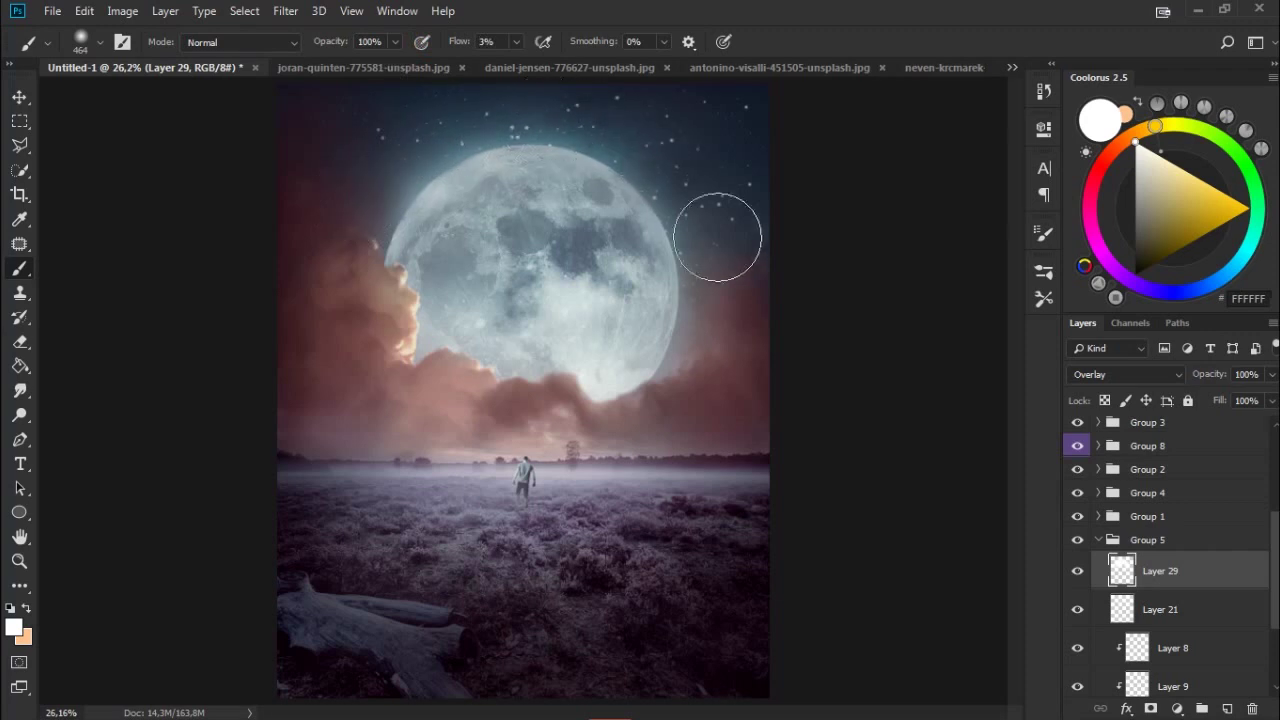
left_click_drag(700, 138, 689, 197)
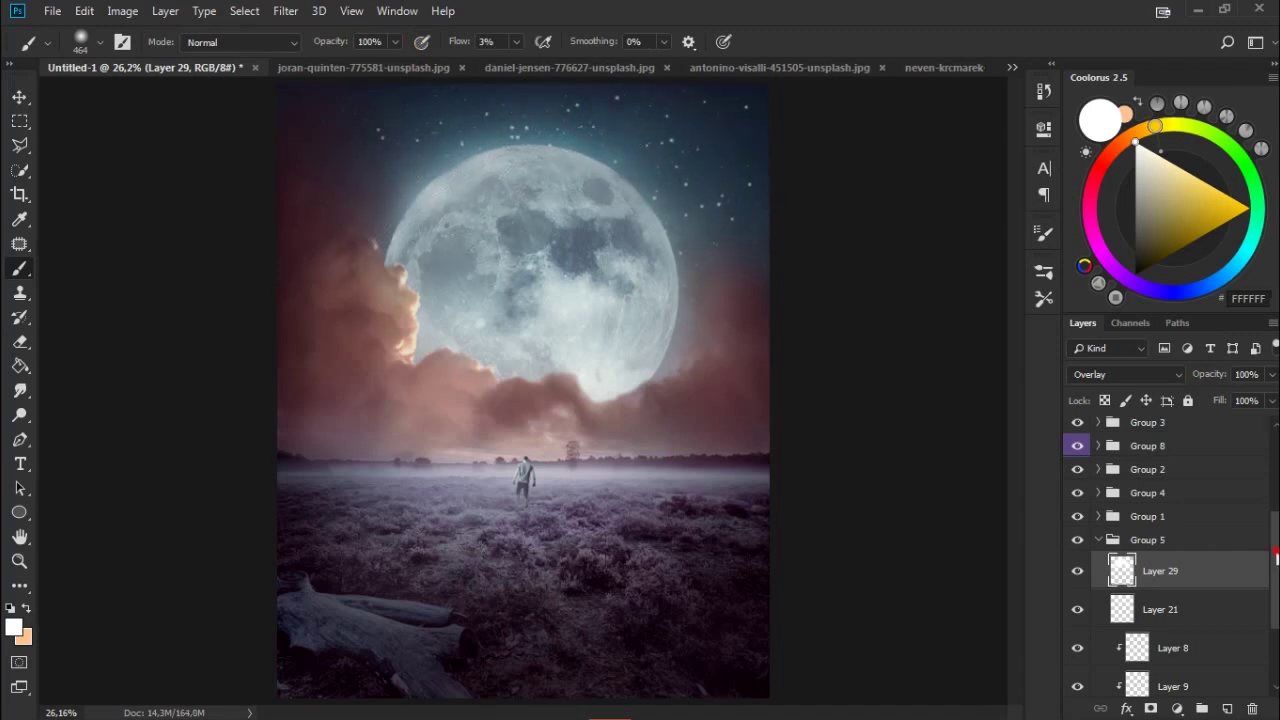
Add Layer 30 above Layer 28 in Group 1, clipped to the clouds with Overlay blending.
scroll(1276, 562, "up", 1)
left_click(1099, 566)
left_click(1098, 623)
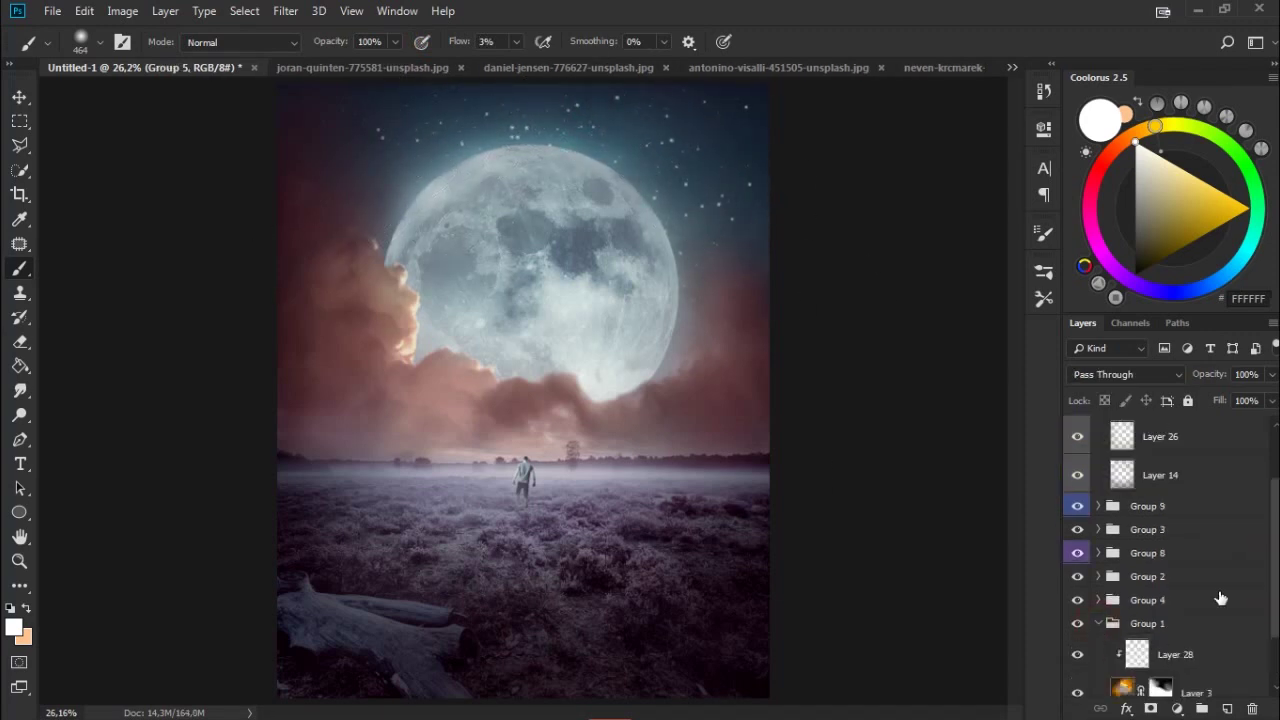
left_click(1226, 709)
right_click(1177, 651)
left_click(900, 345)
left_click(1100, 374)
left_click(1090, 226)
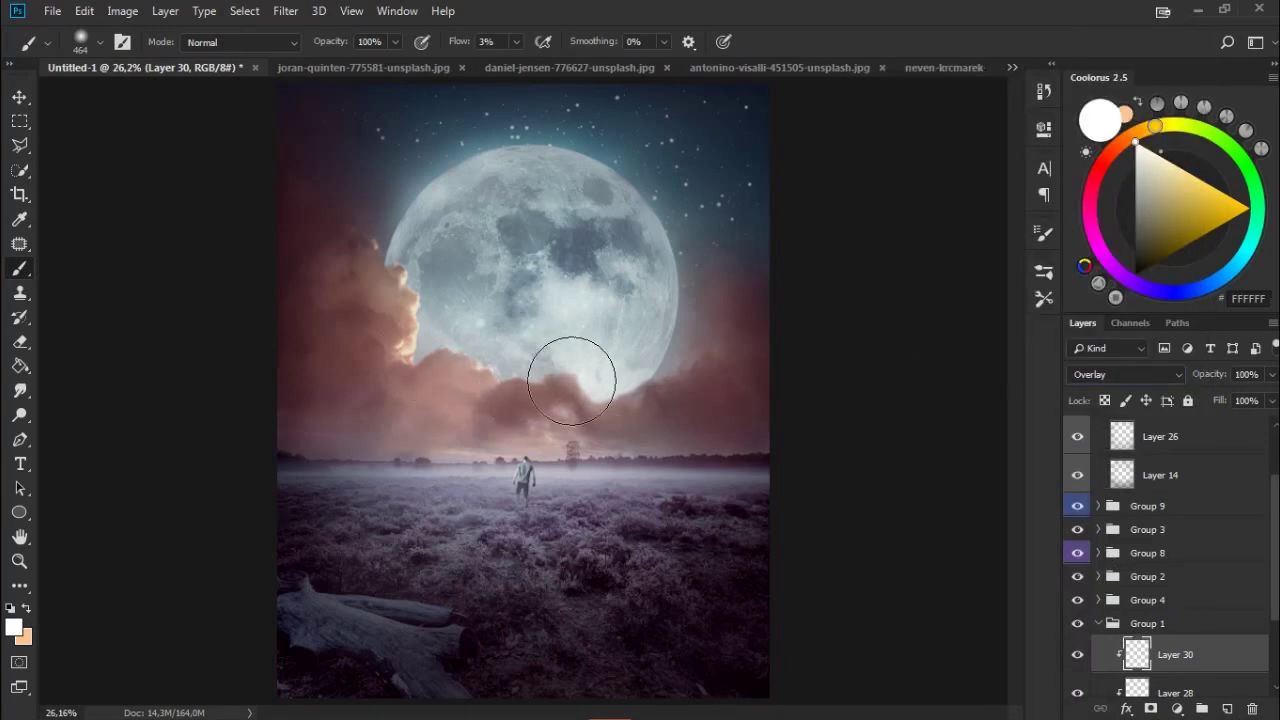
Brighten and warm the cloud edges beside the moon with white strokes on Layer 30.
mouse_move(400, 320)
left_mouse_down()
mouse_move(408, 386)
mouse_move(430, 326)
mouse_move(410, 212)
left_mouse_up()
left_click_drag(764, 333, 759, 338)
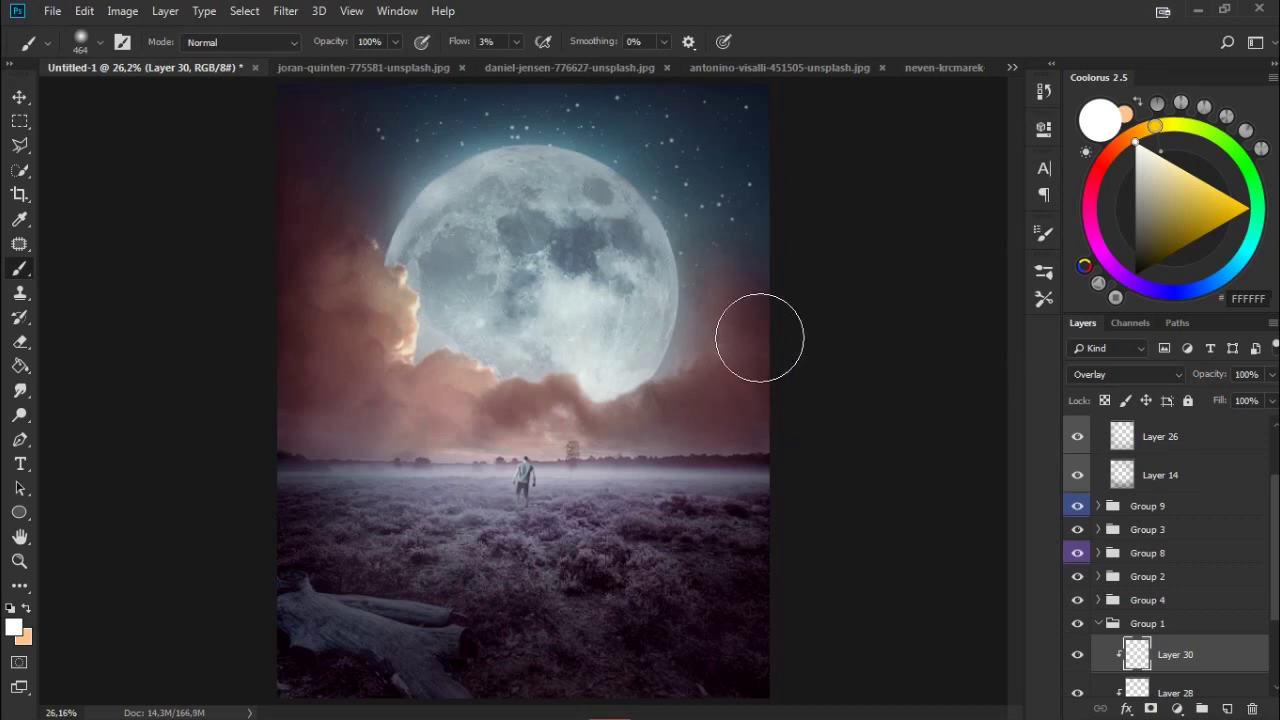
left_click(1100, 625)
scroll(1272, 463, "up", 2)
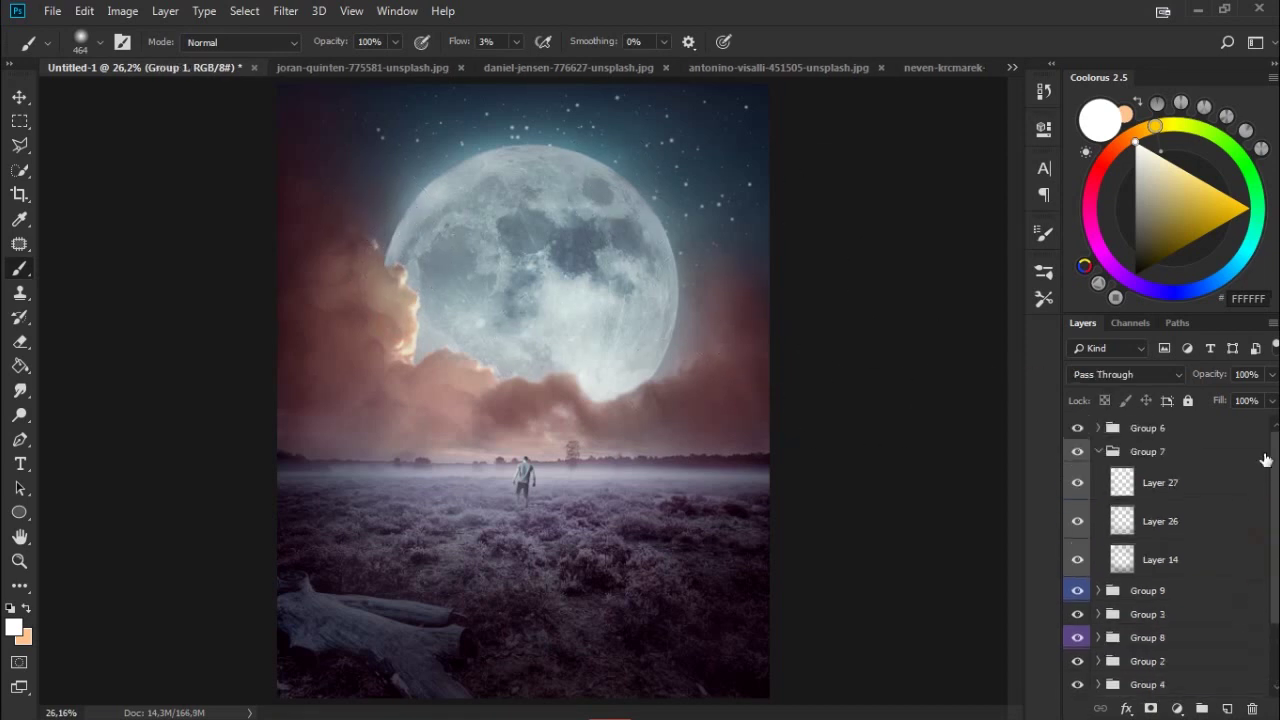
Open Group 6's Channel Mixer 1 and raise its red and green mix amounts.
left_click(1098, 452)
left_click(1098, 428)
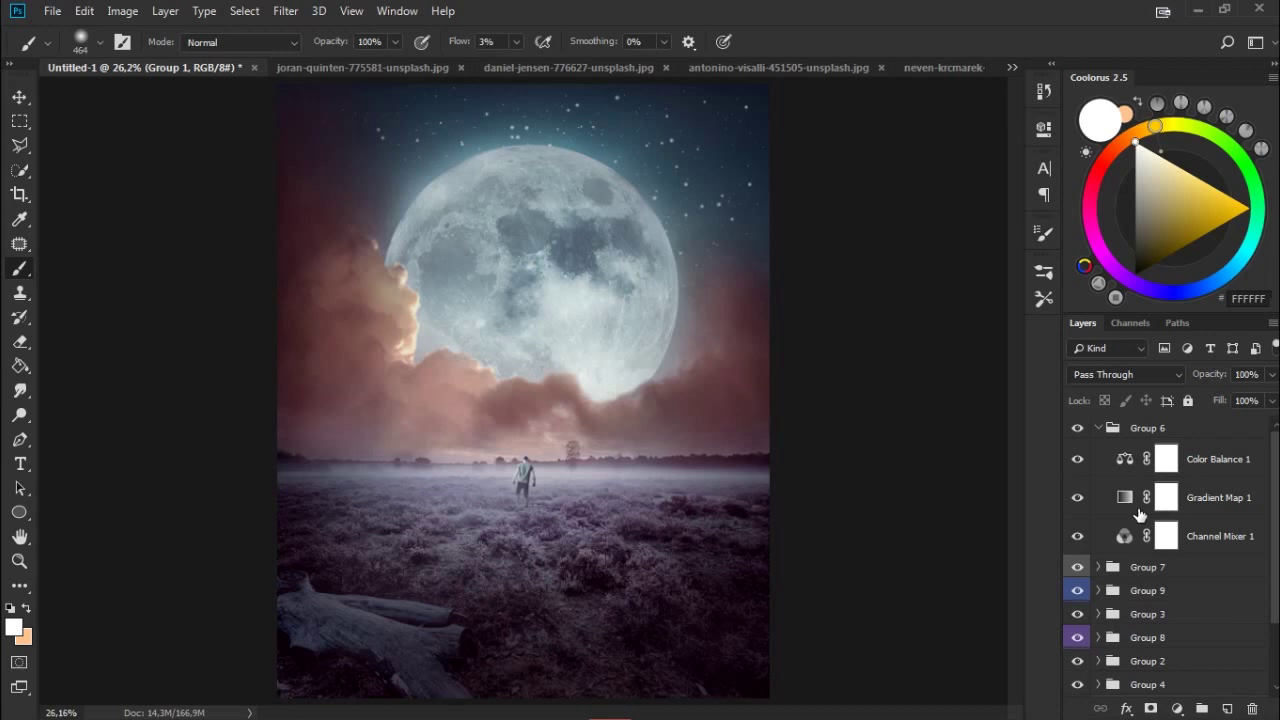
left_click(1140, 530)
double_click(1122, 537)
left_click_drag(928, 307, 920, 304)
mouse_move(882, 266)
left_mouse_down()
mouse_move(914, 268)
mouse_move(895, 270)
left_mouse_up()
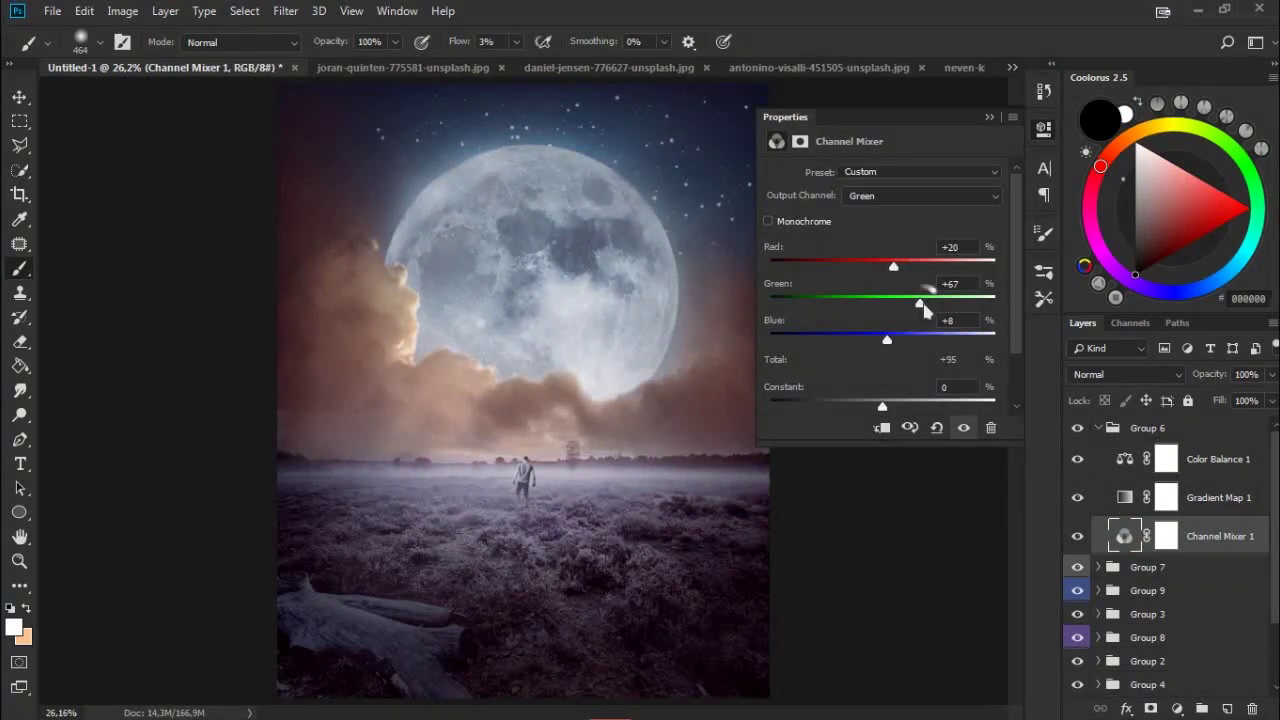
mouse_move(780, 287)
left_mouse_down()
mouse_move(790, 292)
mouse_move(803, 255)
left_mouse_up()
Set Red output to Red +119 and Blue output to R+17, G+48, B+35, then collapse the panel.
left_click(870, 196)
left_click(895, 203)
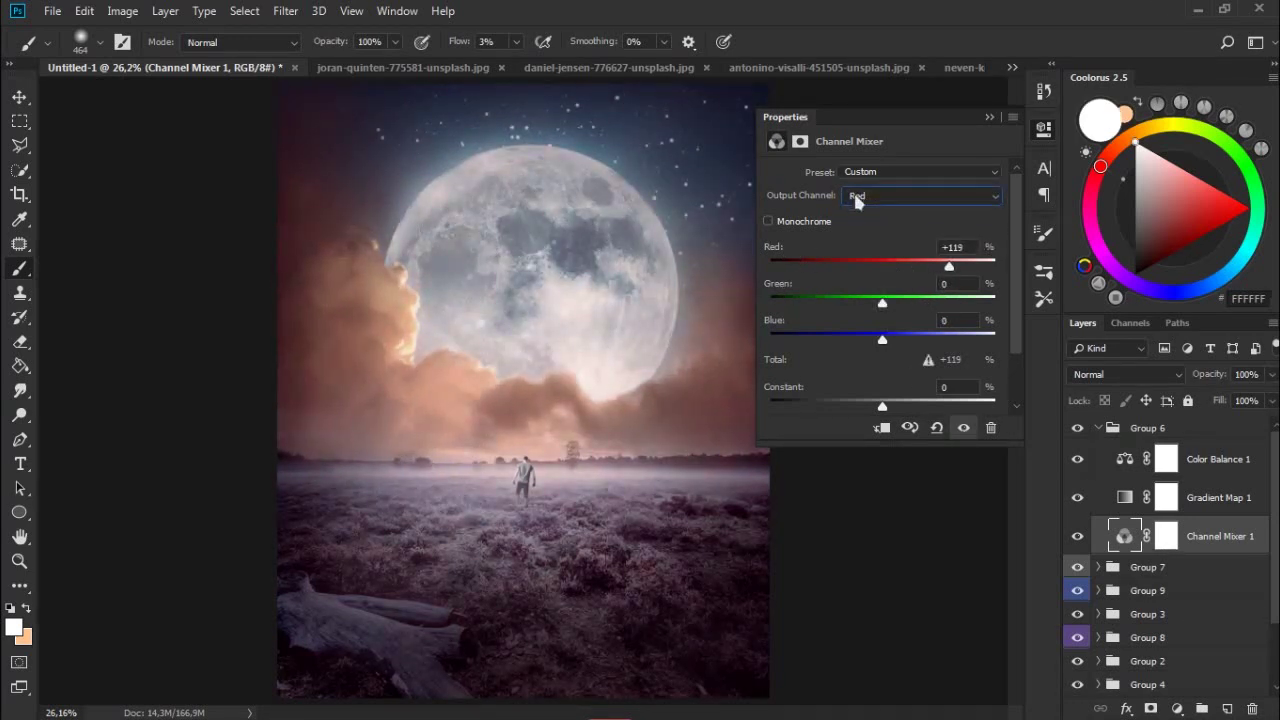
left_click_drag(777, 291, 787, 291)
mouse_move(785, 250)
left_mouse_down()
mouse_move(808, 255)
mouse_move(795, 254)
left_mouse_up()
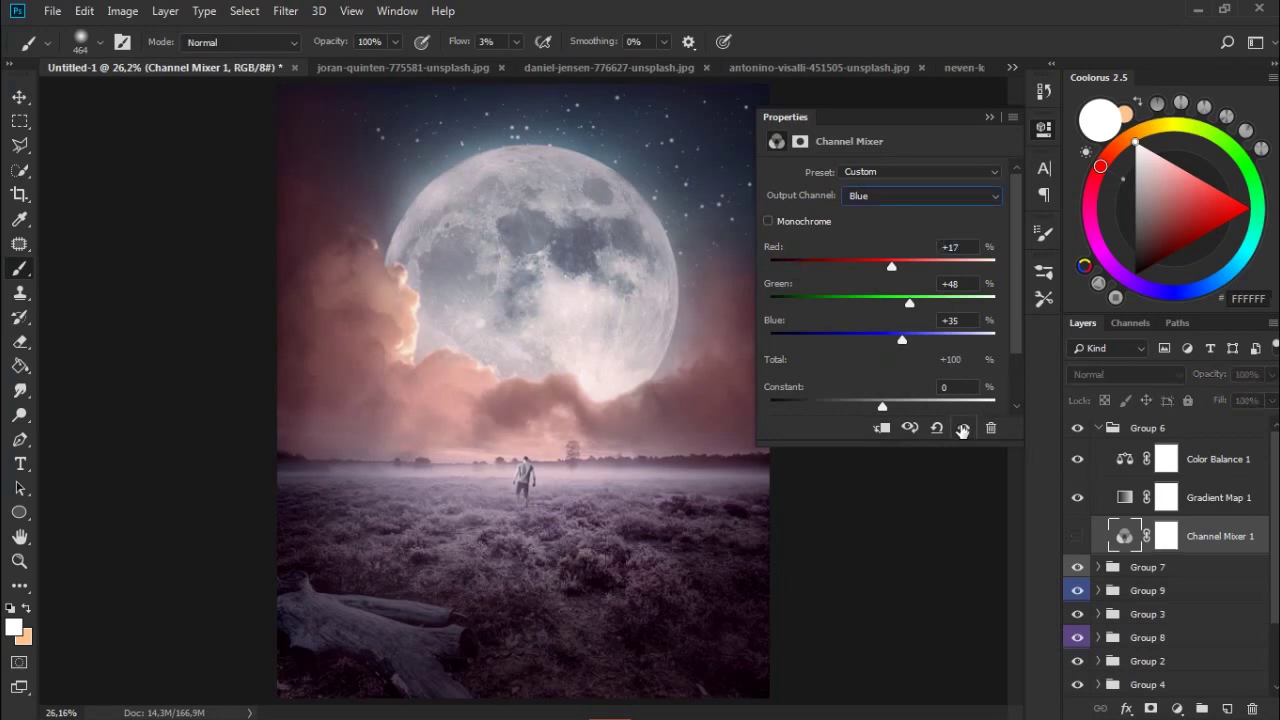
left_click(989, 118)
scroll(1261, 510, "down", 1)
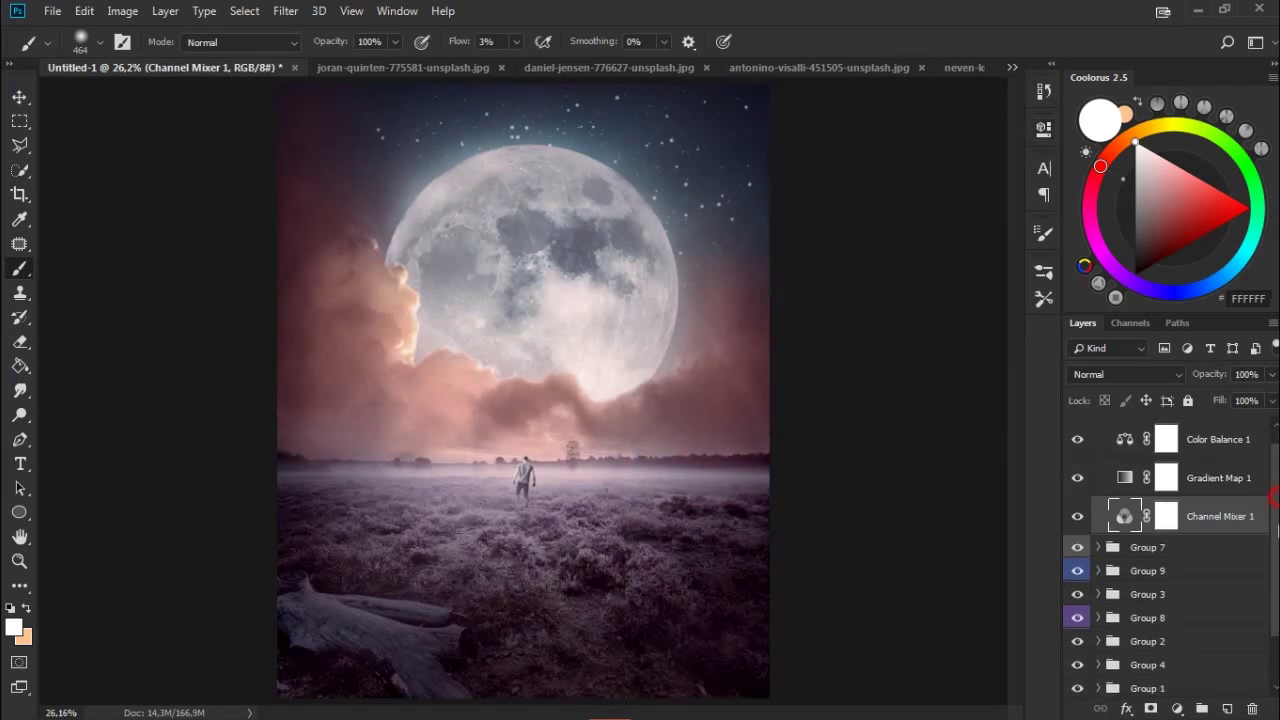
scroll(1172, 554, "down", 2)
Turn on and expand Group 1, then select Layer 30 inside it.
left_click(1098, 600)
scroll(1100, 560, "down", 1)
scroll(1102, 530, "down", 2)
left_click(1100, 518)
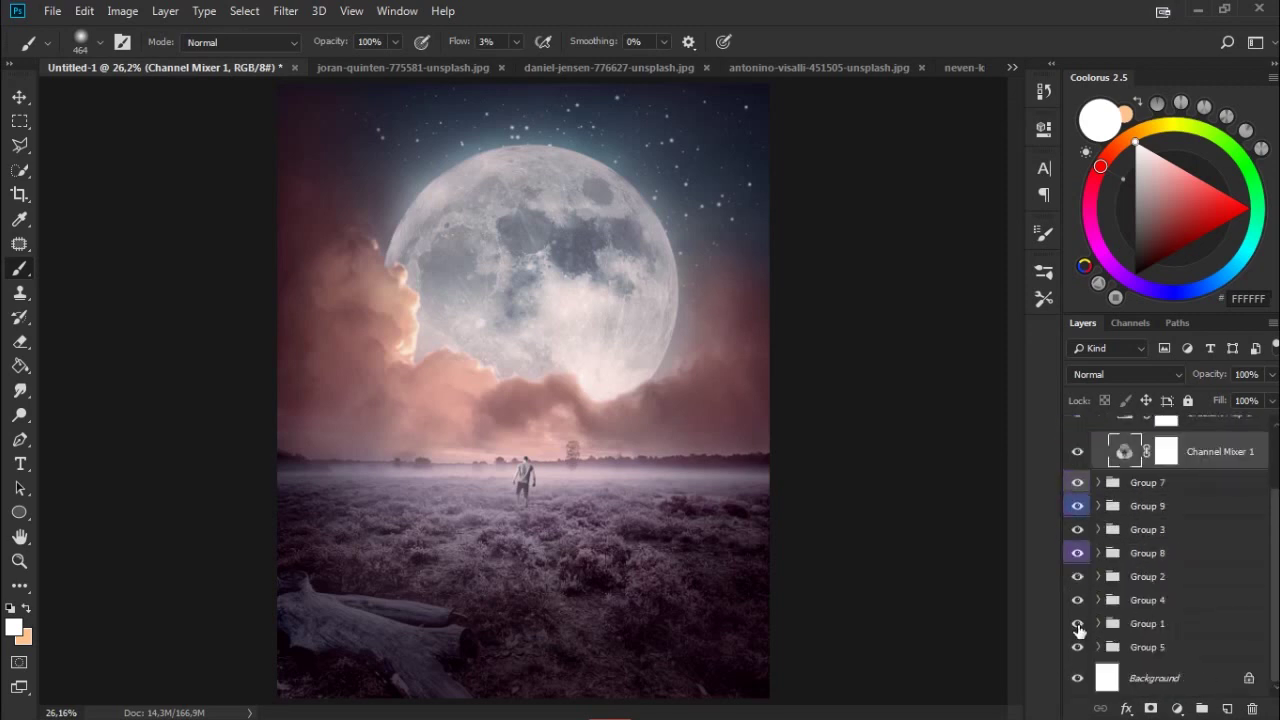
left_click(1077, 623)
left_click(1098, 623)
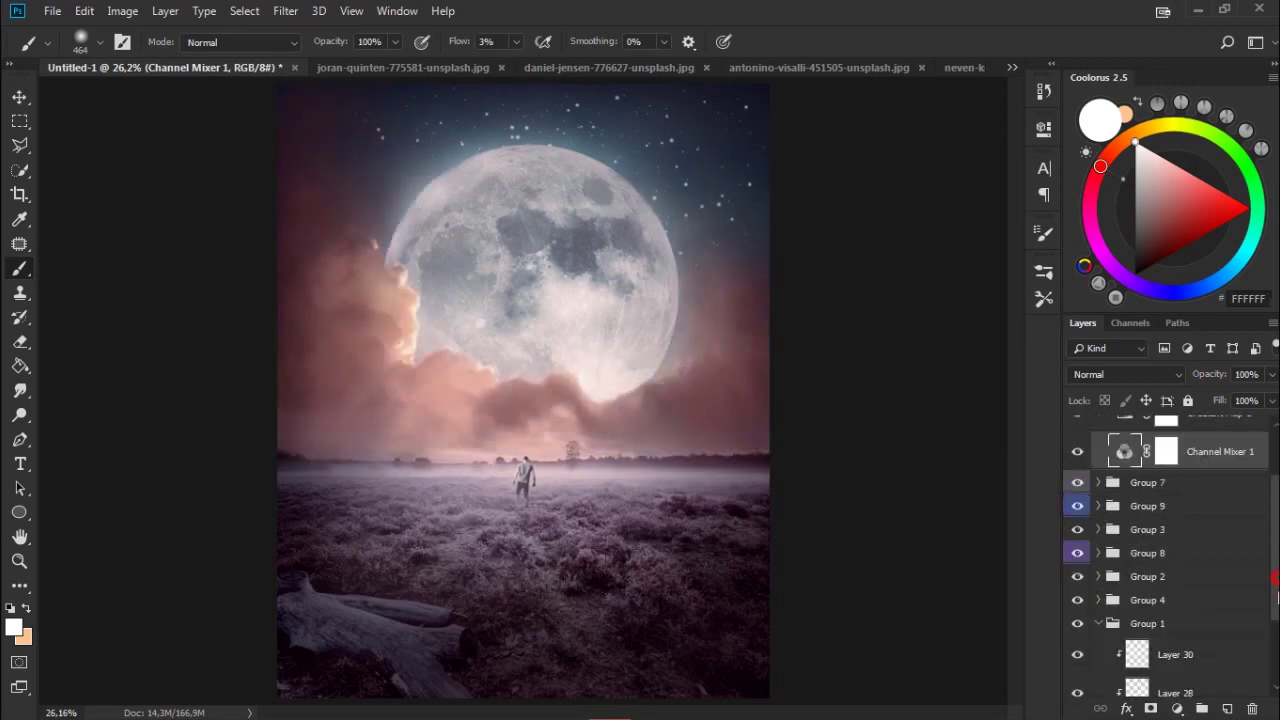
scroll(1272, 655, "down", 2)
left_click(1157, 540)
Add a new Layer 31 clipped below Layer 28 in Saturation blend mode.
key("ctrl+shift+alt+n")
right_click(1157, 540)
left_click(1221, 541)
key("ctrl+bracketleft")
key("ctrl+bracketleft")
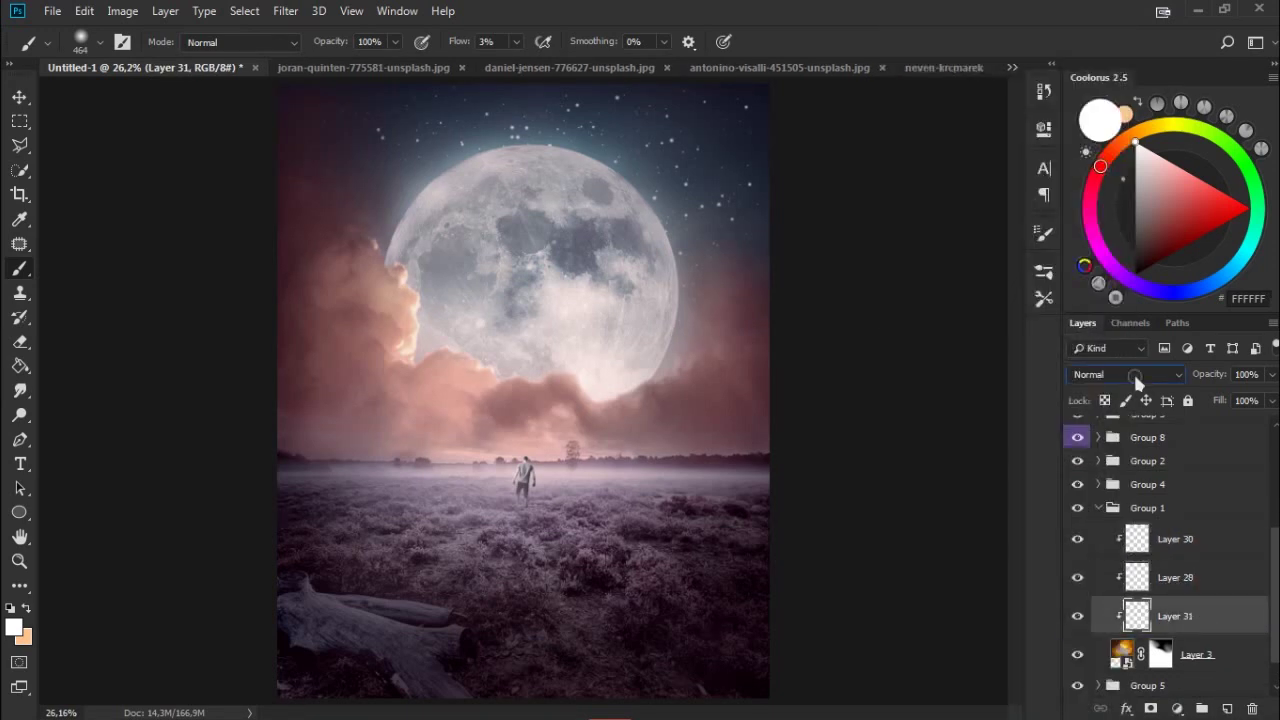
left_click(1135, 375)
left_click(1140, 424)
Set brush flow to 13% and Layer 31's fill to 68%, then collapse Group 1.
key("shift+0")
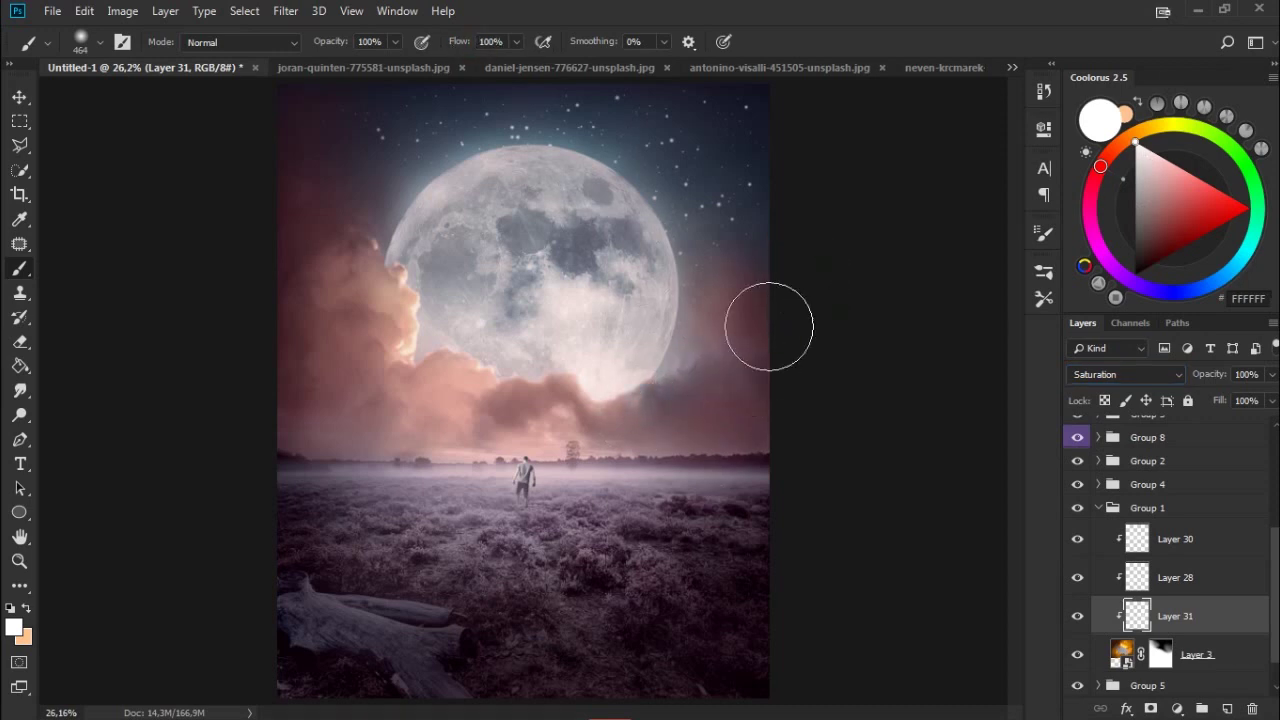
key("shift+1")
key("shift+3")
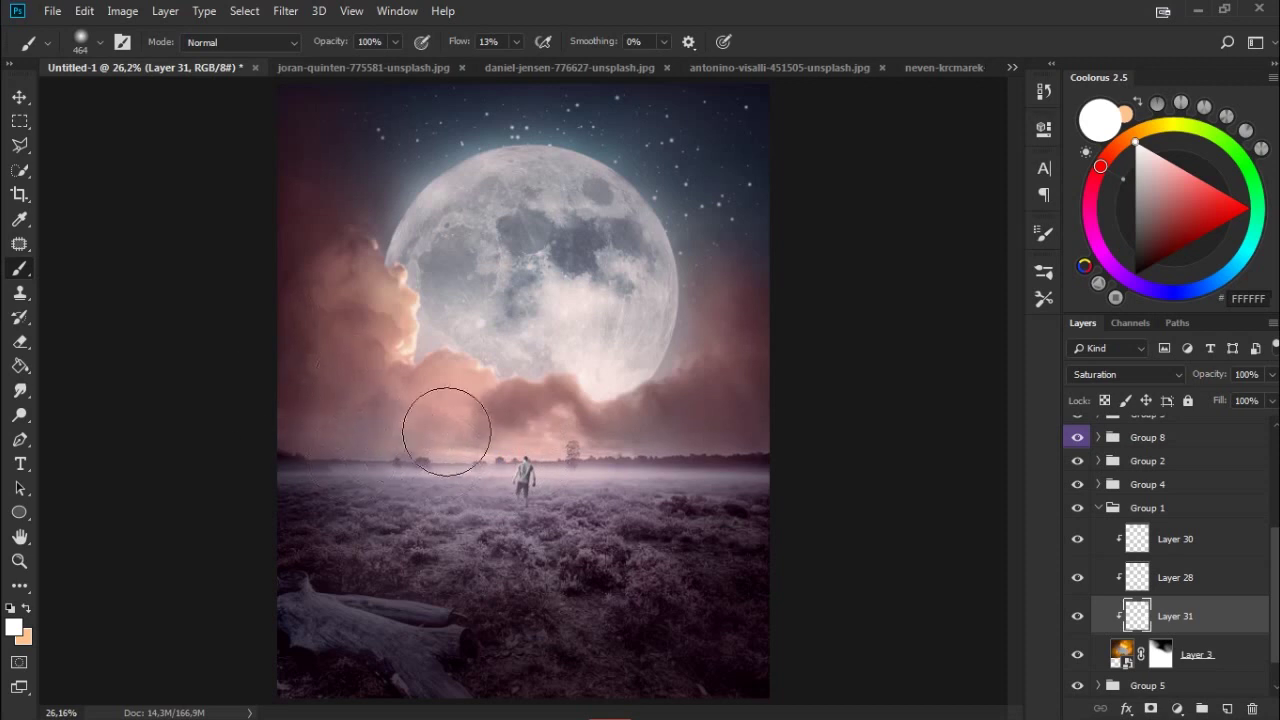
left_click_drag(1131, 413, 1178, 420)
scroll(1157, 593, "down", 1)
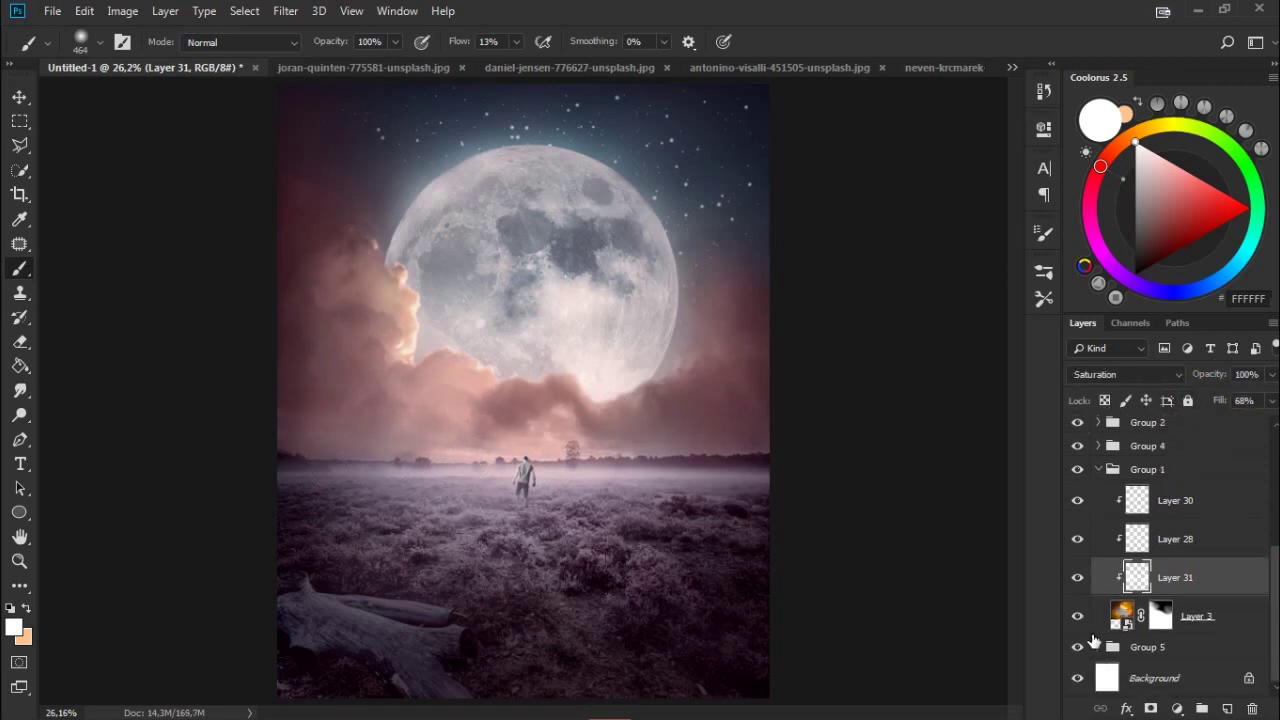
scroll(1100, 665, "up", 2)
left_click(1098, 531)
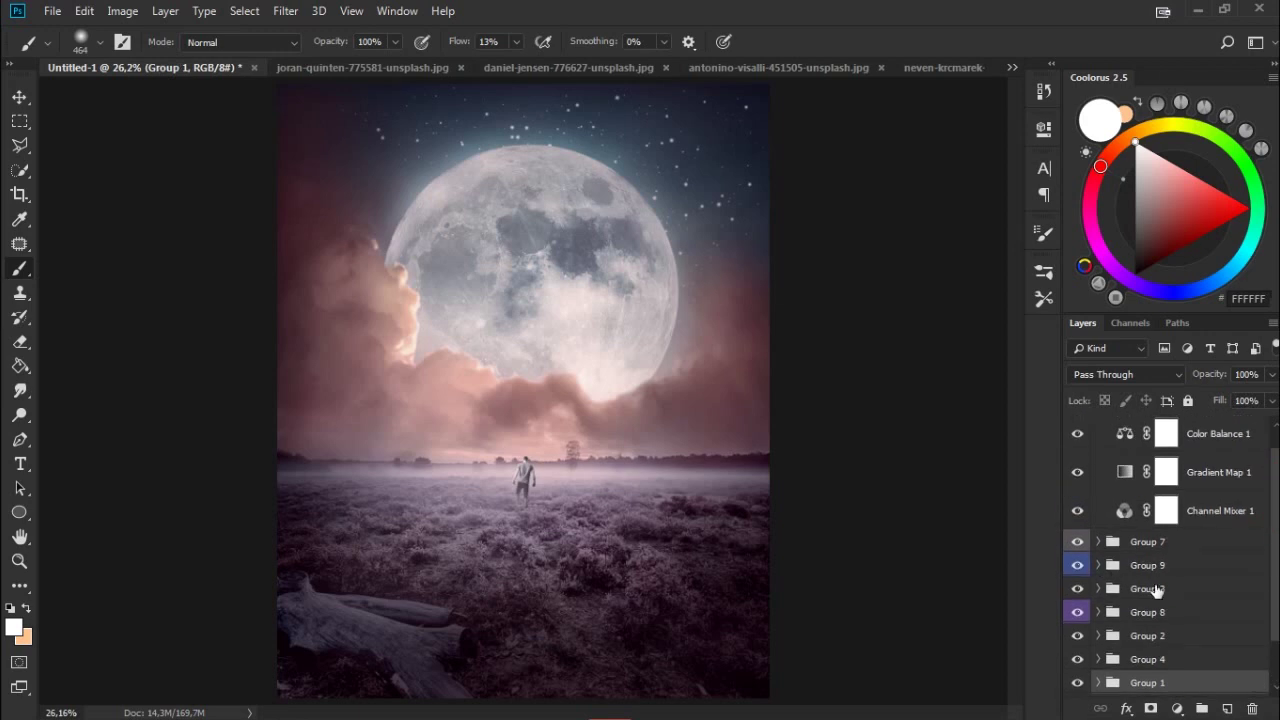
Check Layer 23's effect in Group 9 by toggling its visibility.
left_click(1098, 565)
left_click(1077, 616)
left_click(1077, 616)
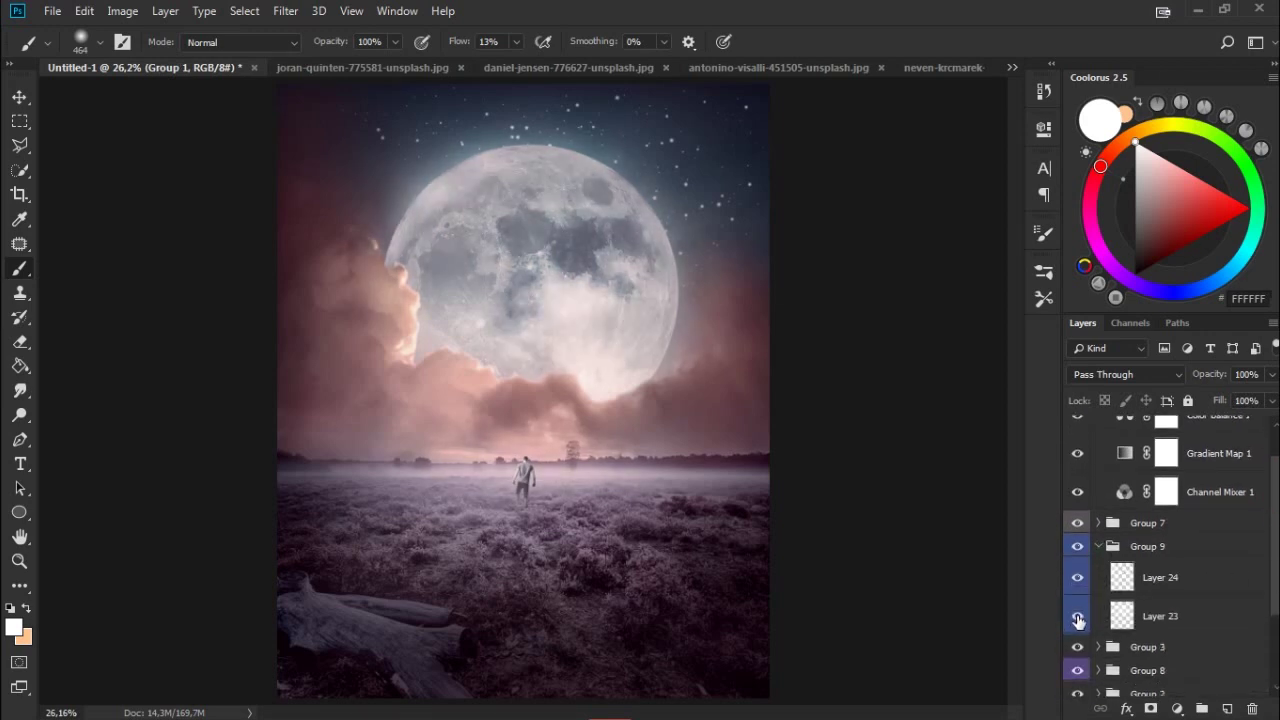
left_click(1098, 546)
Compare Layers 18 and 25 in Group 8, then select Layer 18.
left_click(1098, 593)
scroll(1090, 620, "down", 3)
scroll(1080, 635, "down", 1)
left_click(1077, 637)
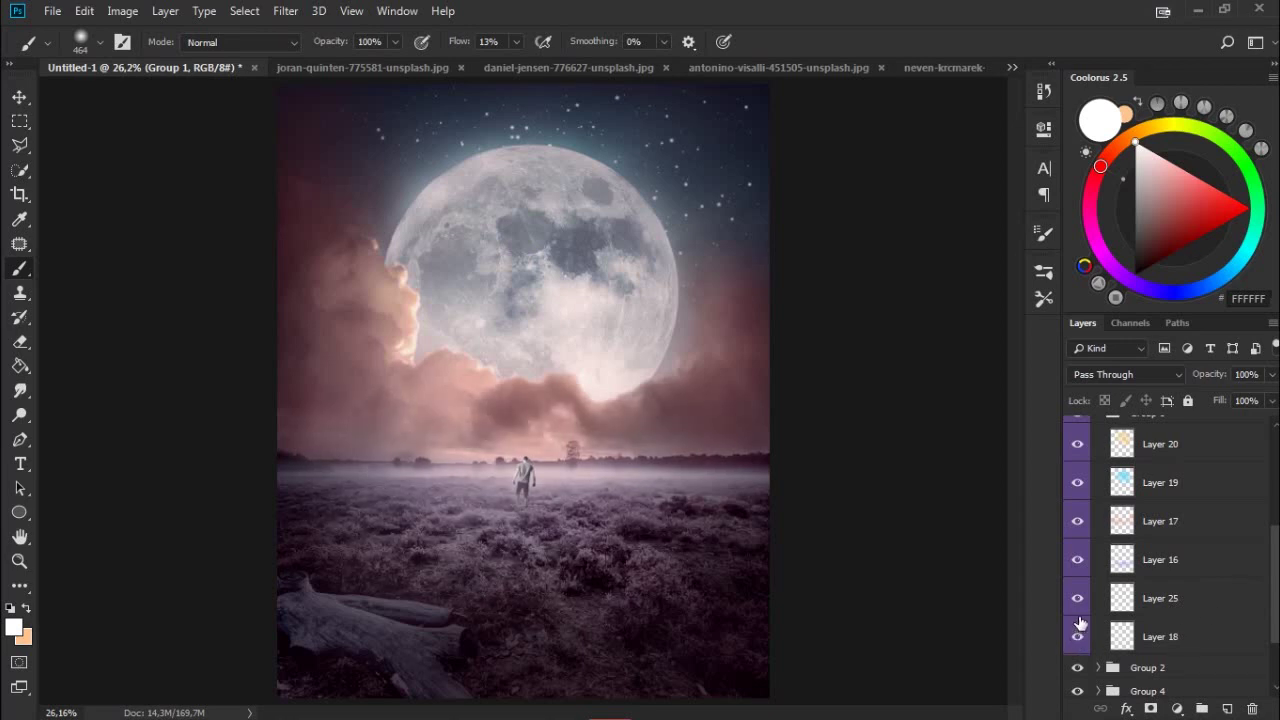
left_click(1080, 623)
left_click(1081, 608)
left_click(1081, 608)
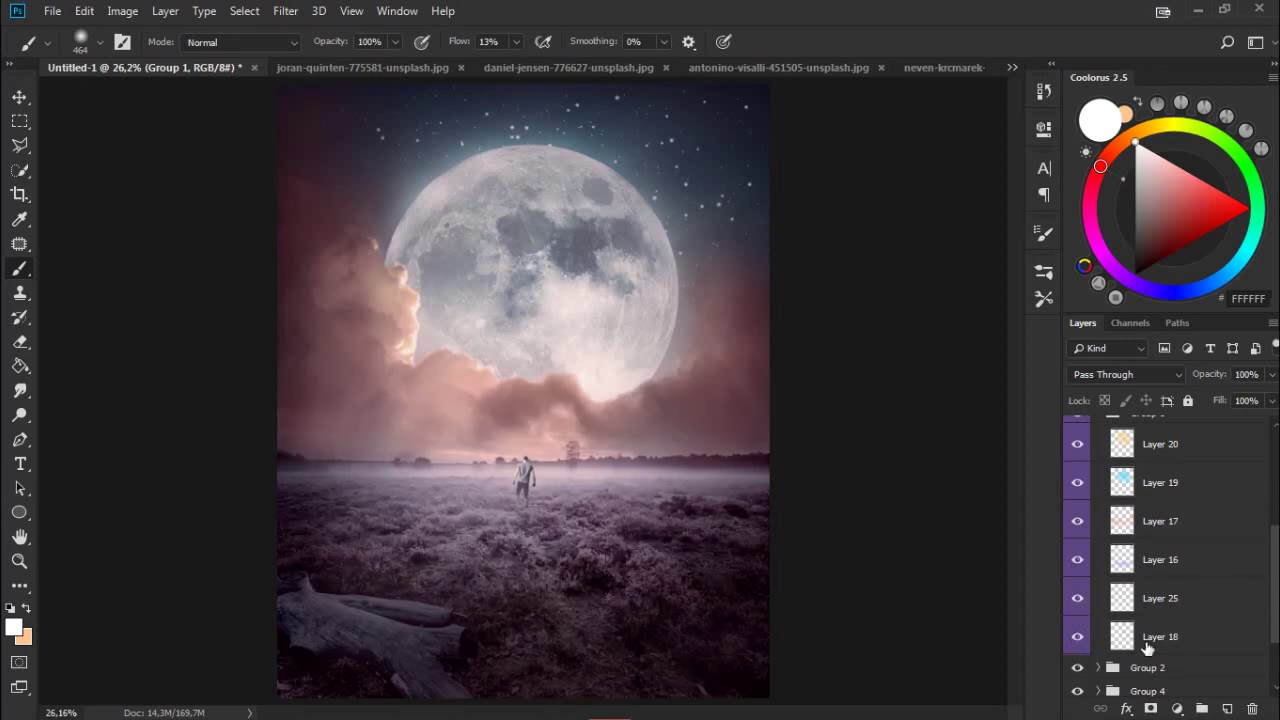
left_click(1147, 645)
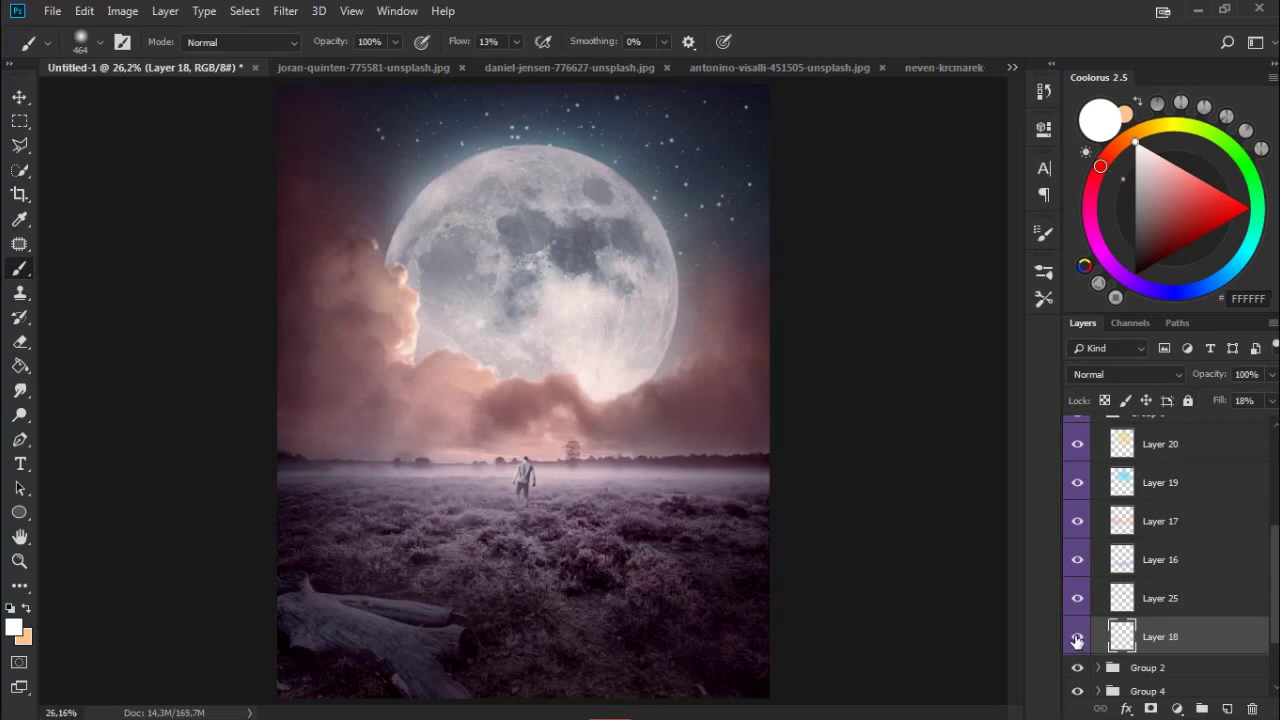
Apply a vertical Motion Blur (angle -90, distance 443) to Layer 18 and save the composite.
left_click(285, 10)
left_click(320, 31)
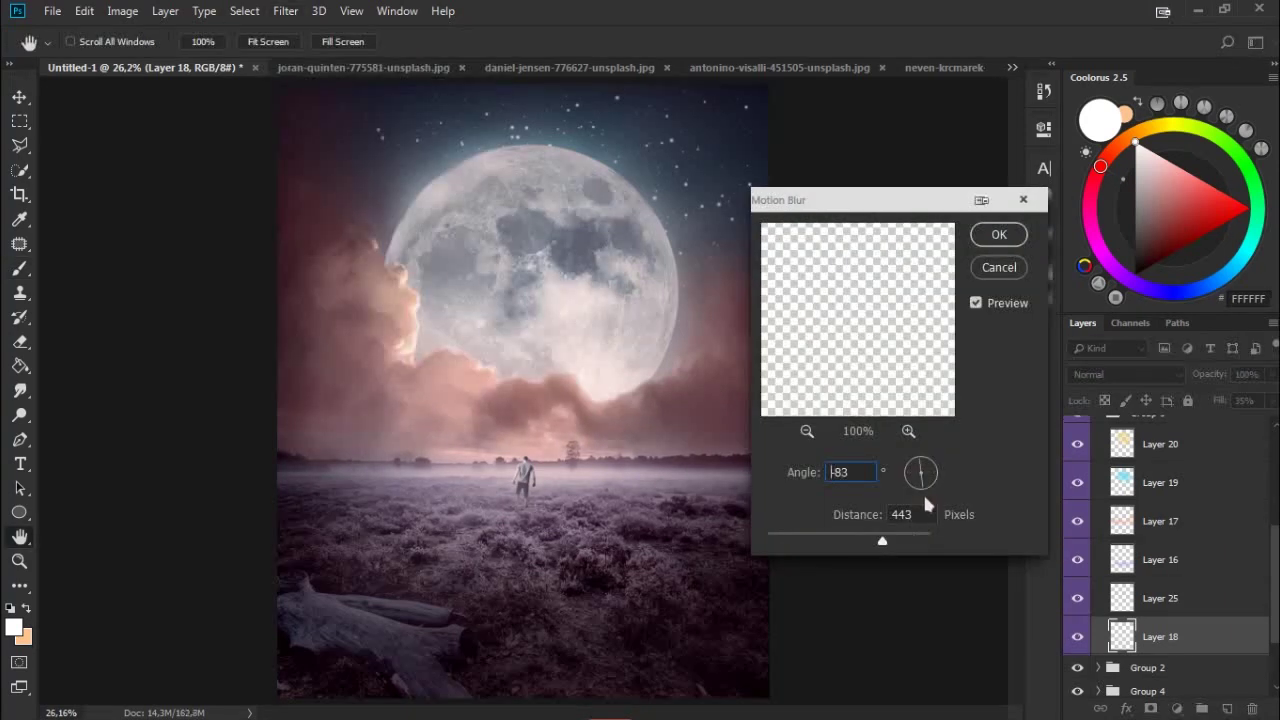
left_click(998, 267)
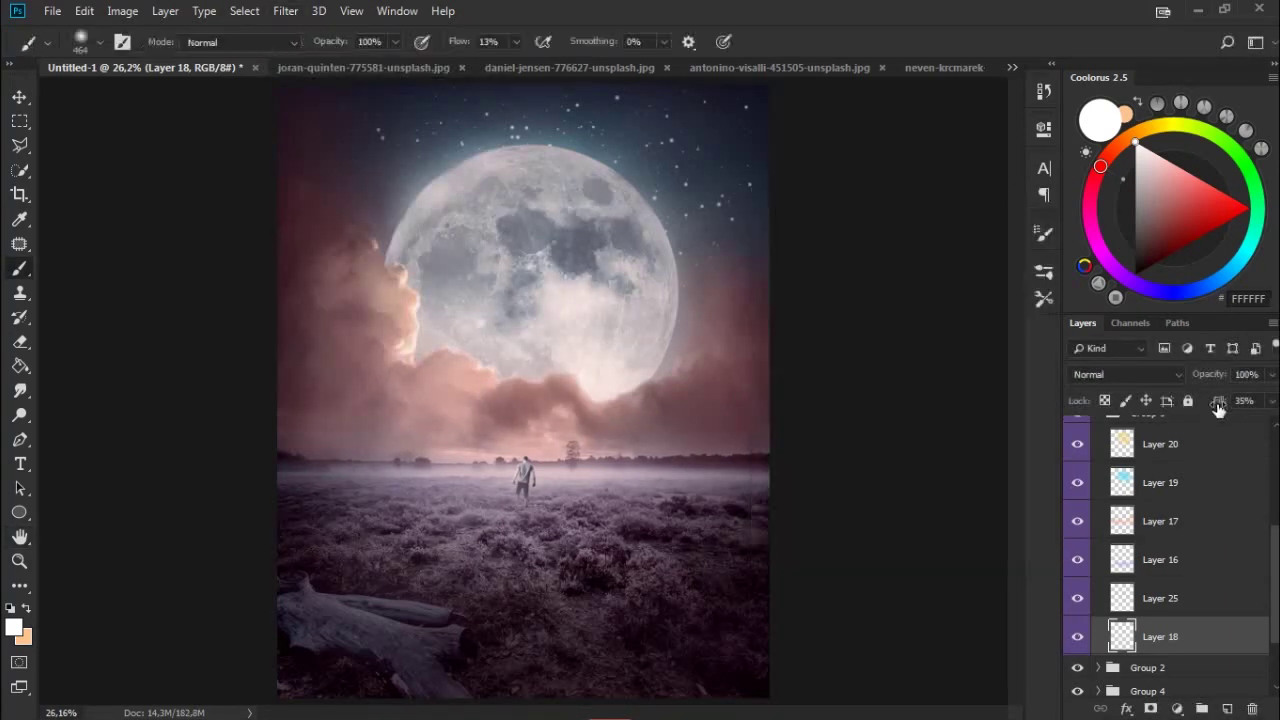
left_click(285, 10)
left_click(557, 294)
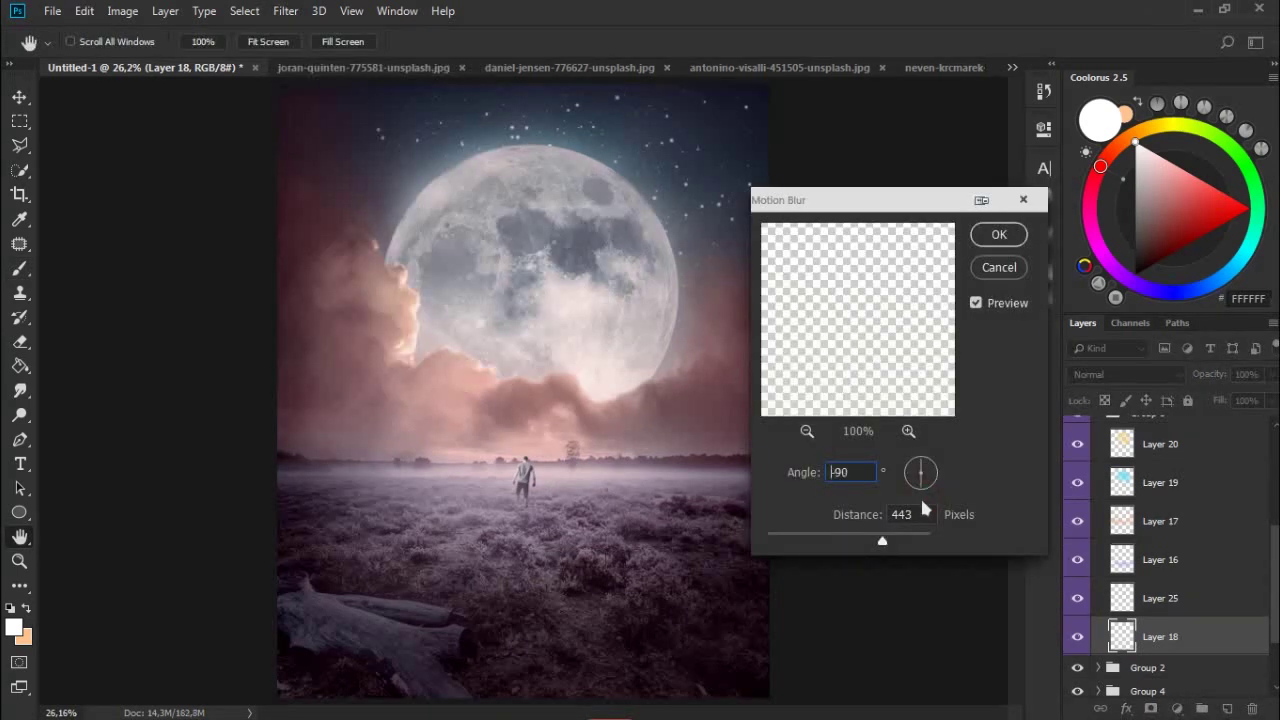
key("Escape")
key("b")
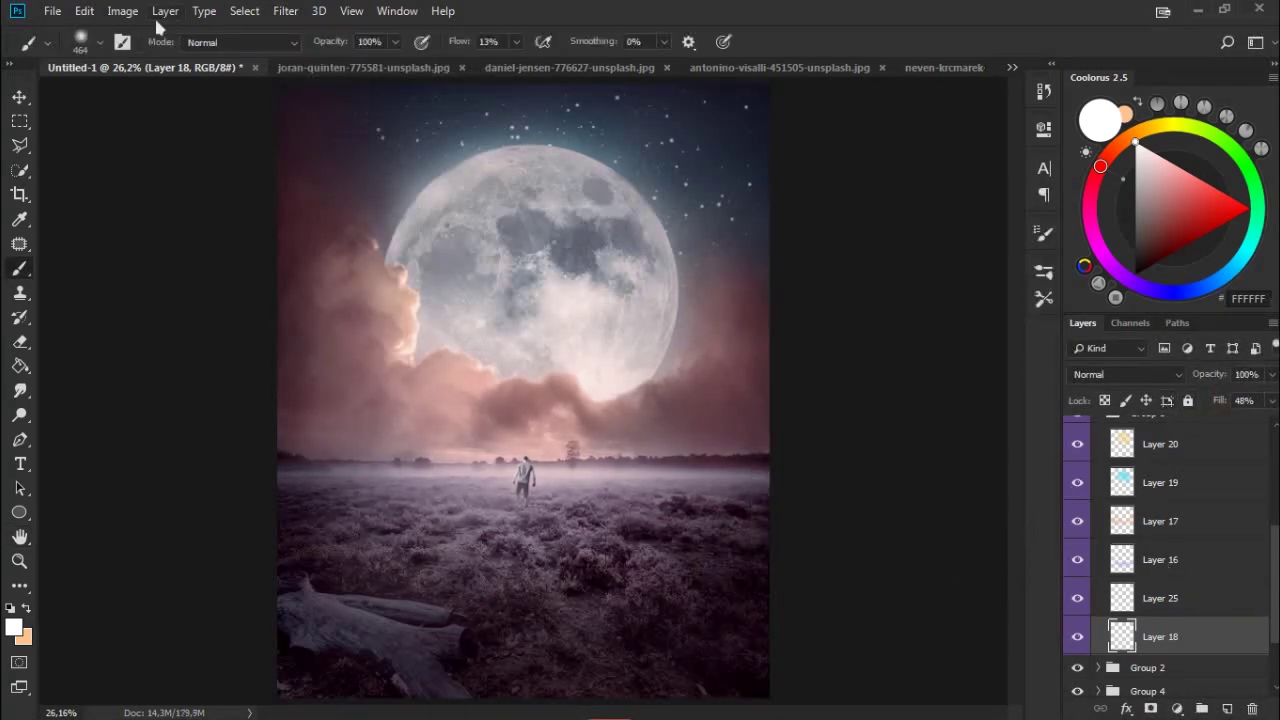
left_click(52, 10)
left_click(129, 186)
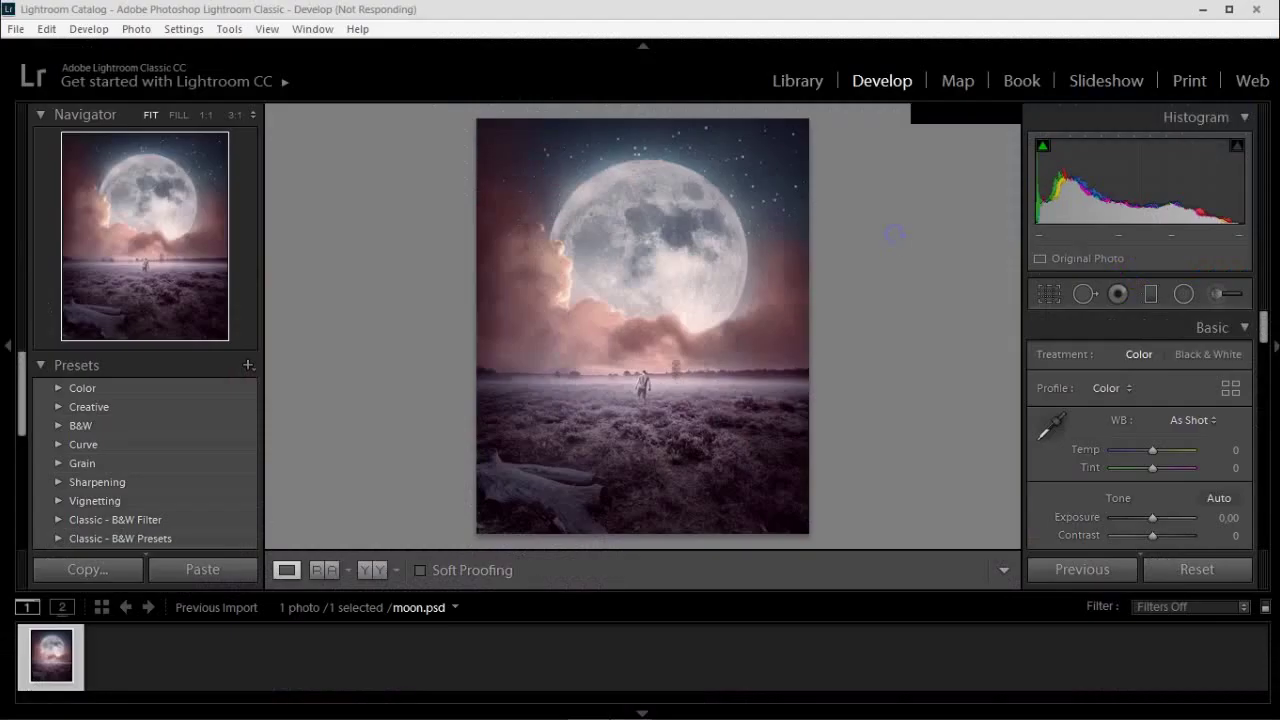
Adjust the Basic tone sliders and raise Clarity to +27.
scroll(1265, 378, "down", 3)
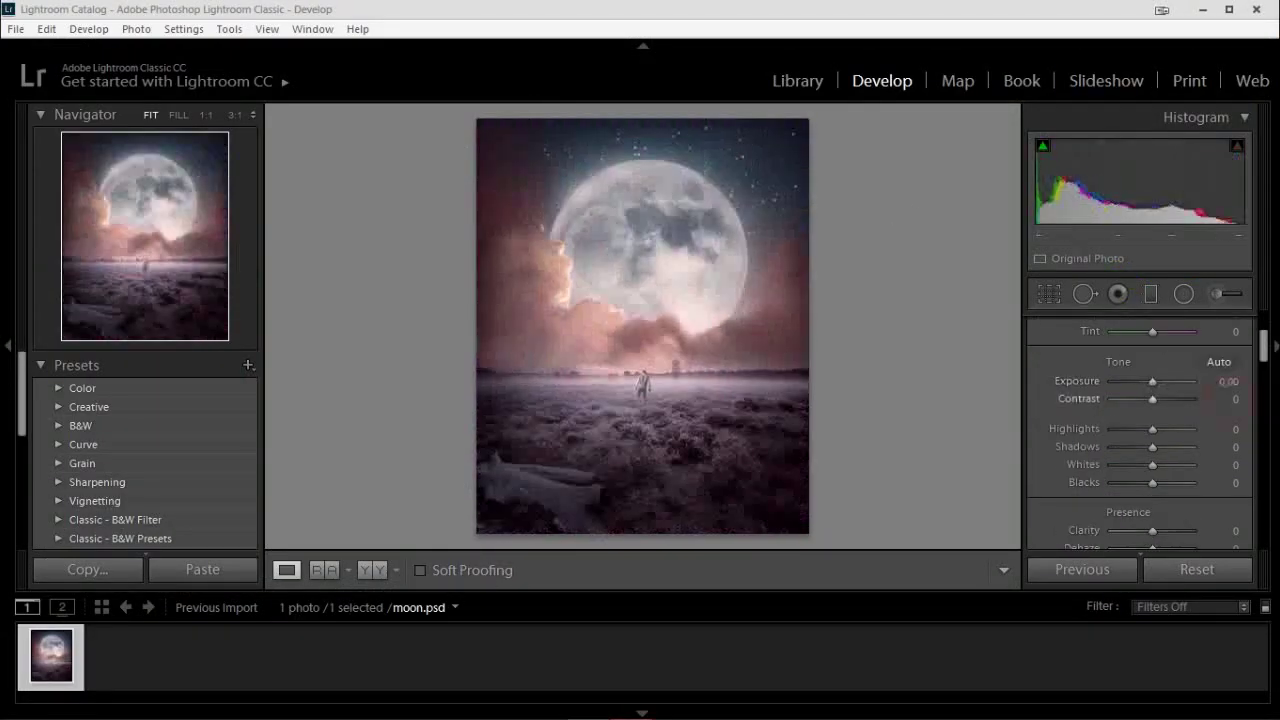
left_click_drag(1226, 399, 1212, 447)
mouse_move(1212, 465)
left_mouse_down()
mouse_move(1208, 478)
mouse_move(1220, 471)
mouse_move(1157, 482)
mouse_move(1162, 461)
mouse_move(1151, 479)
left_mouse_up()
scroll(1262, 501, "down", 2)
left_click_drag(1152, 497, 1155, 497)
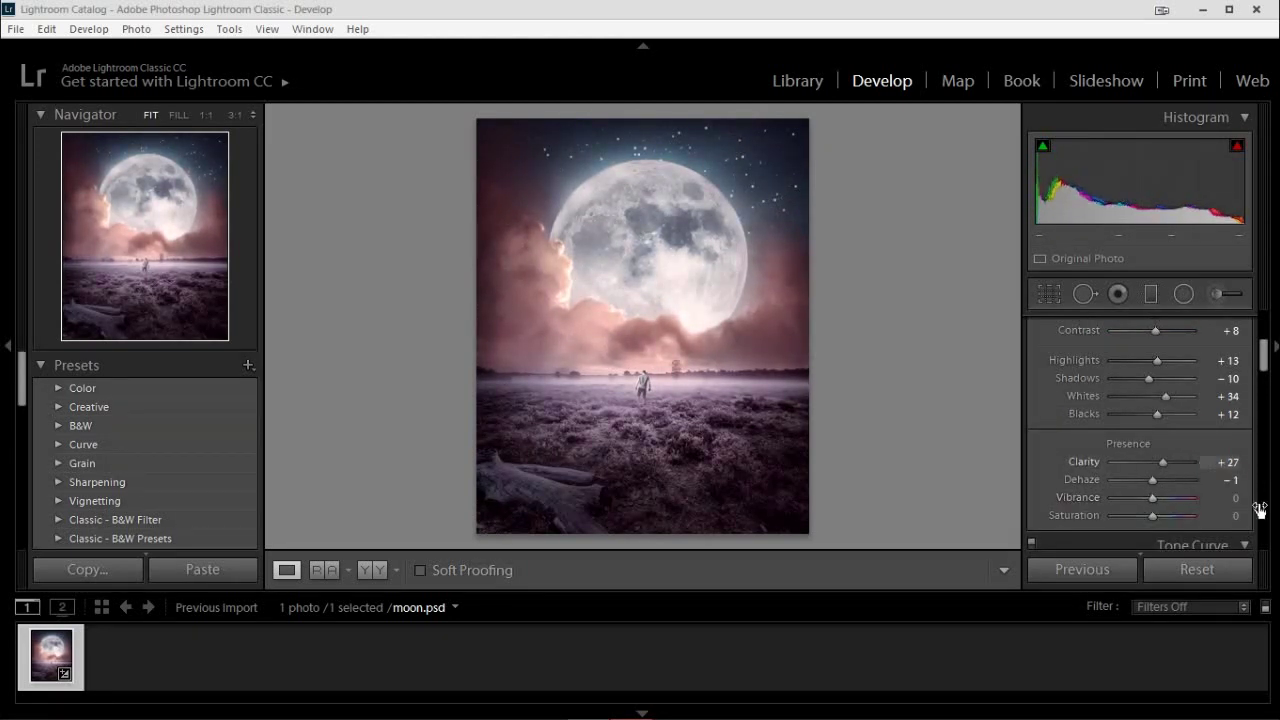
Bend the Tone Curve to darken highlights, then check the man at 1:1 zoom.
scroll(1203, 468, "down", 3)
left_click_drag(1034, 503, 1080, 486)
scroll(1149, 491, "up", 1)
left_click_drag(1210, 410, 1218, 400)
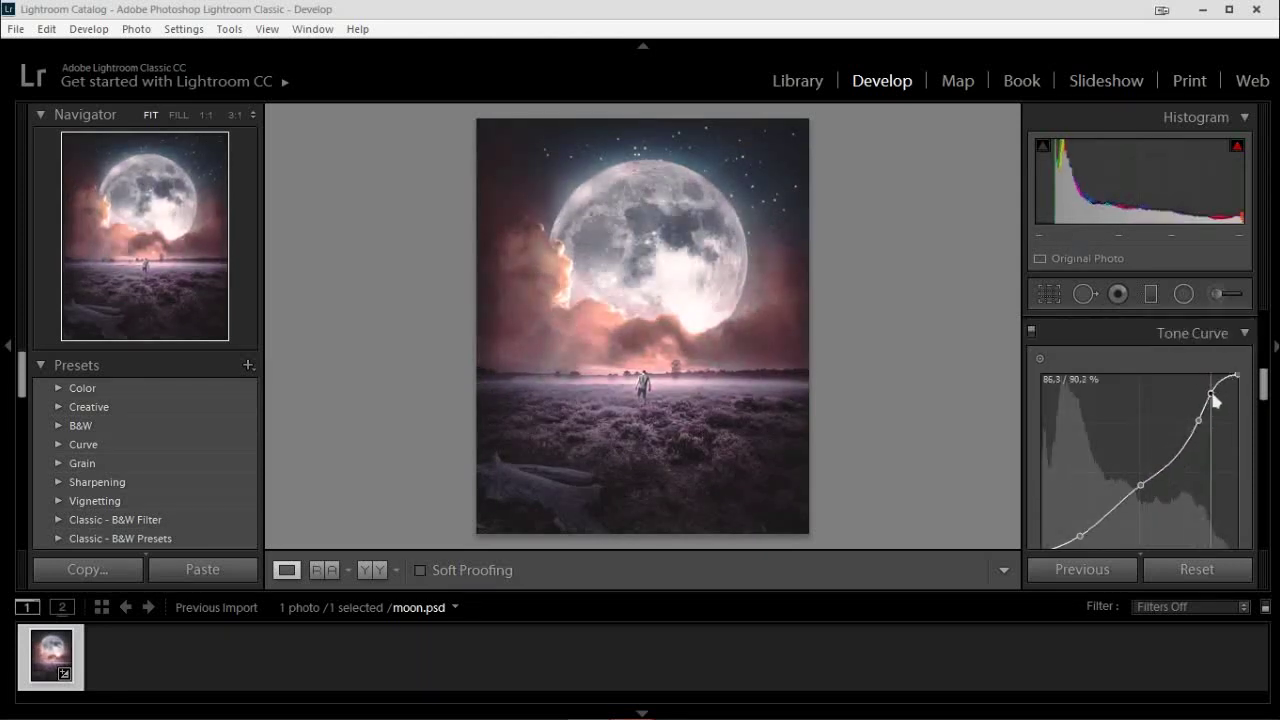
left_click(655, 389)
scroll(1260, 470, "down", 5)
left_click(746, 357)
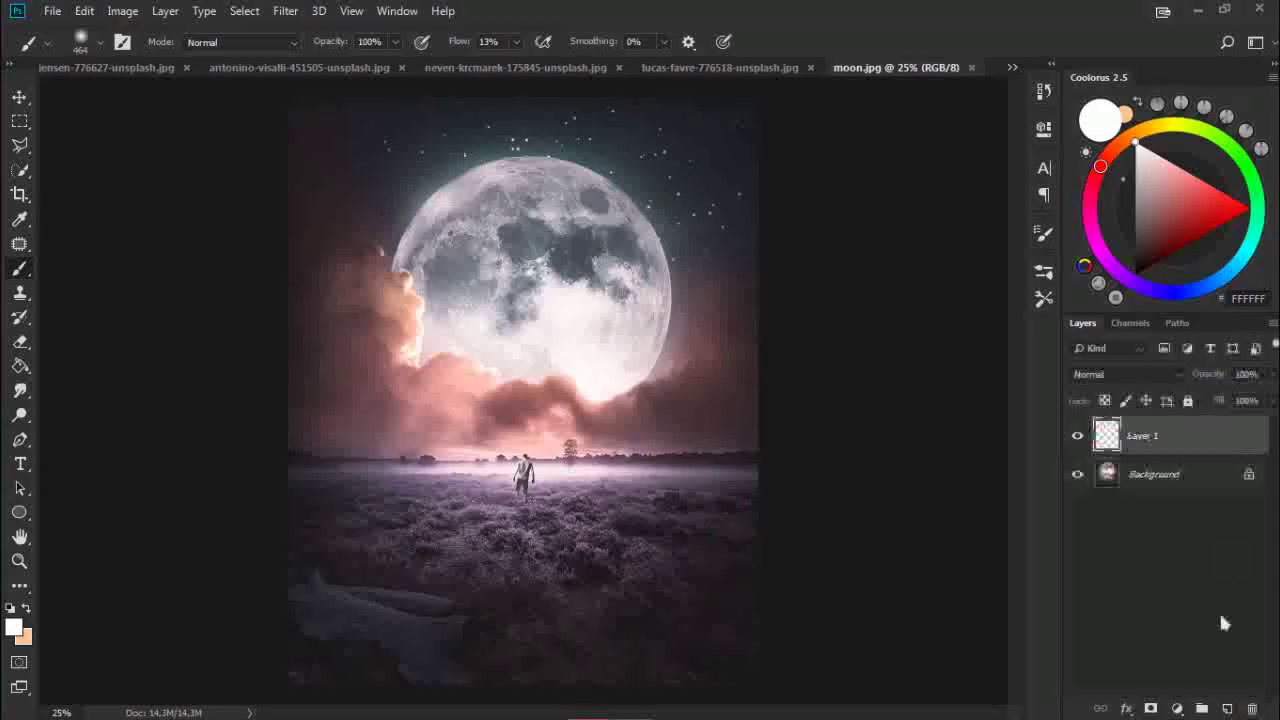
Sample purple 7F6684 from the field and size the brush for detail painting.
key("ctrl+minus")
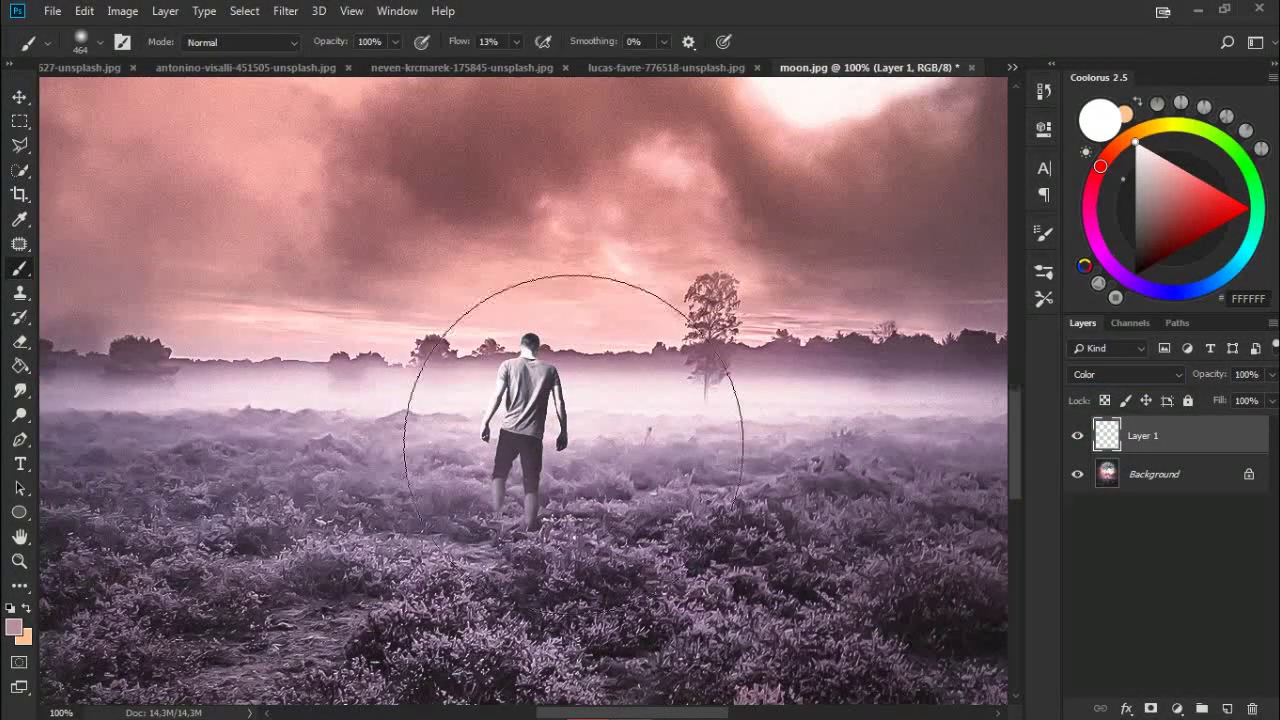
left_click(508, 480, "alt")
key("x")
right_click(597, 374)
key("Return")
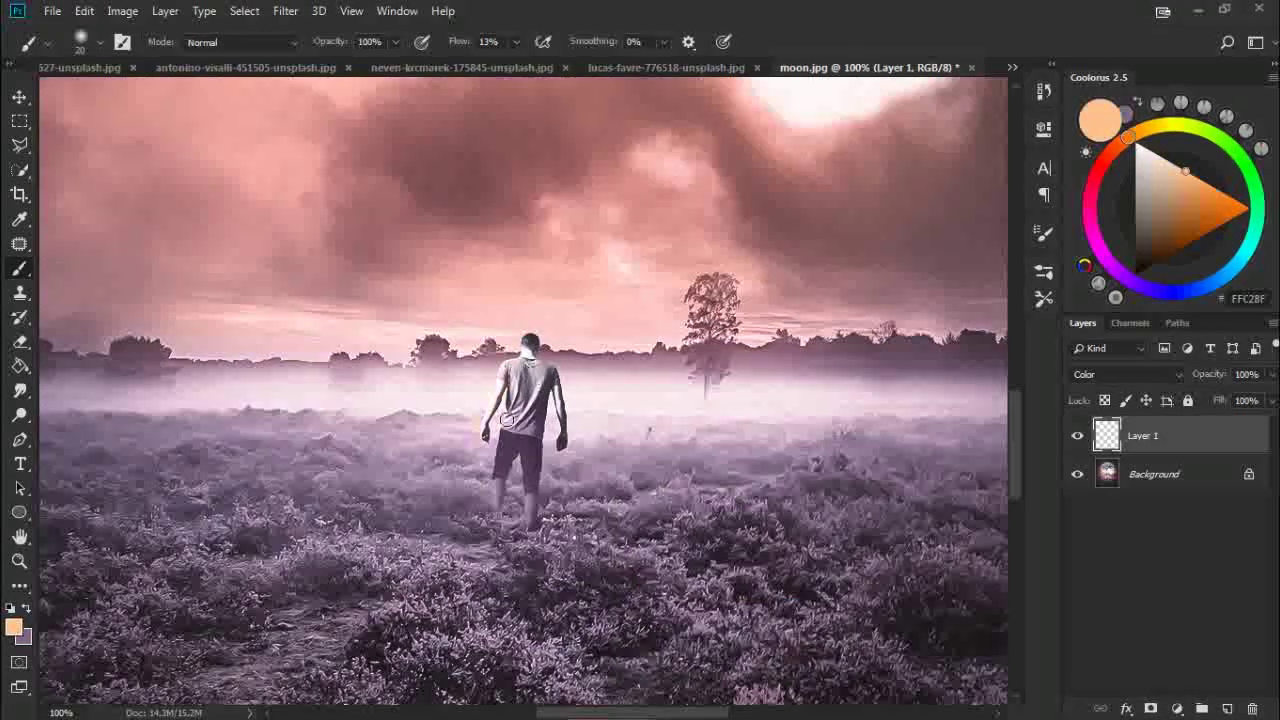
key("ctrl+plus")
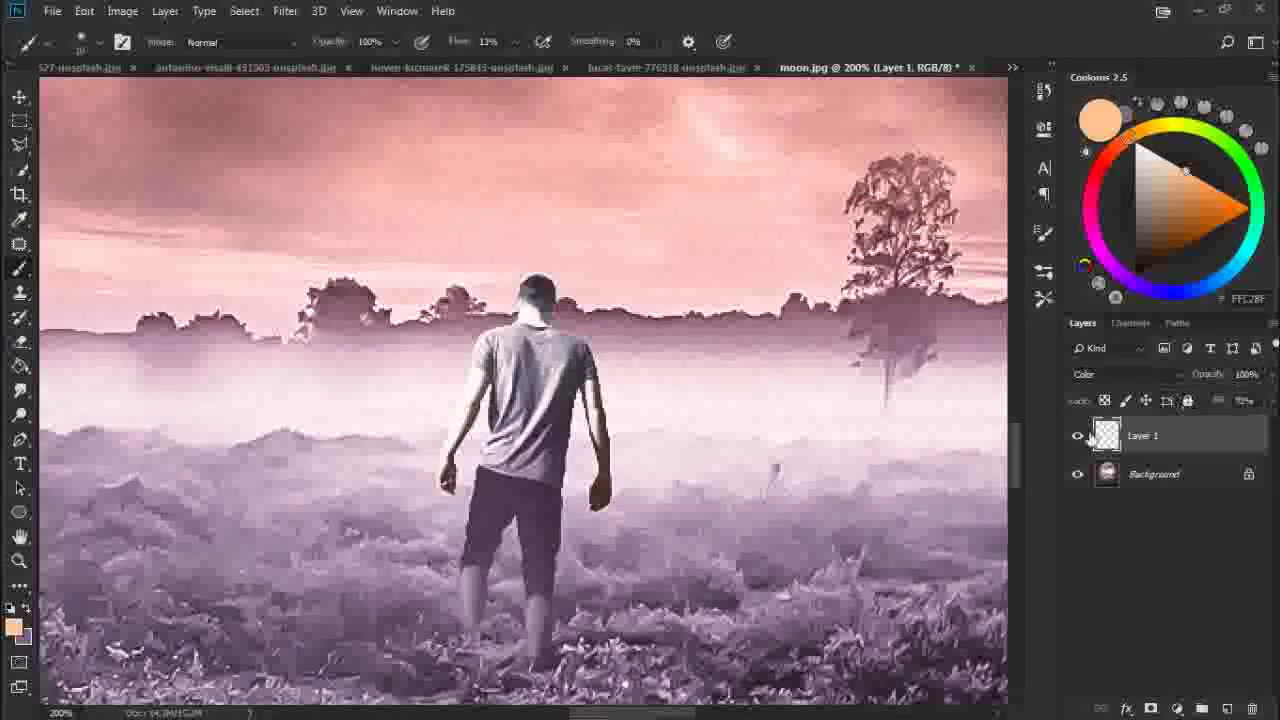
Add Layer 2 and set a size-27 brush with peach FFC28F as the colour.
key("ctrl+shift+alt+n")
key("x")
right_click(575, 395)
key("Return")
key("x")
key("x")
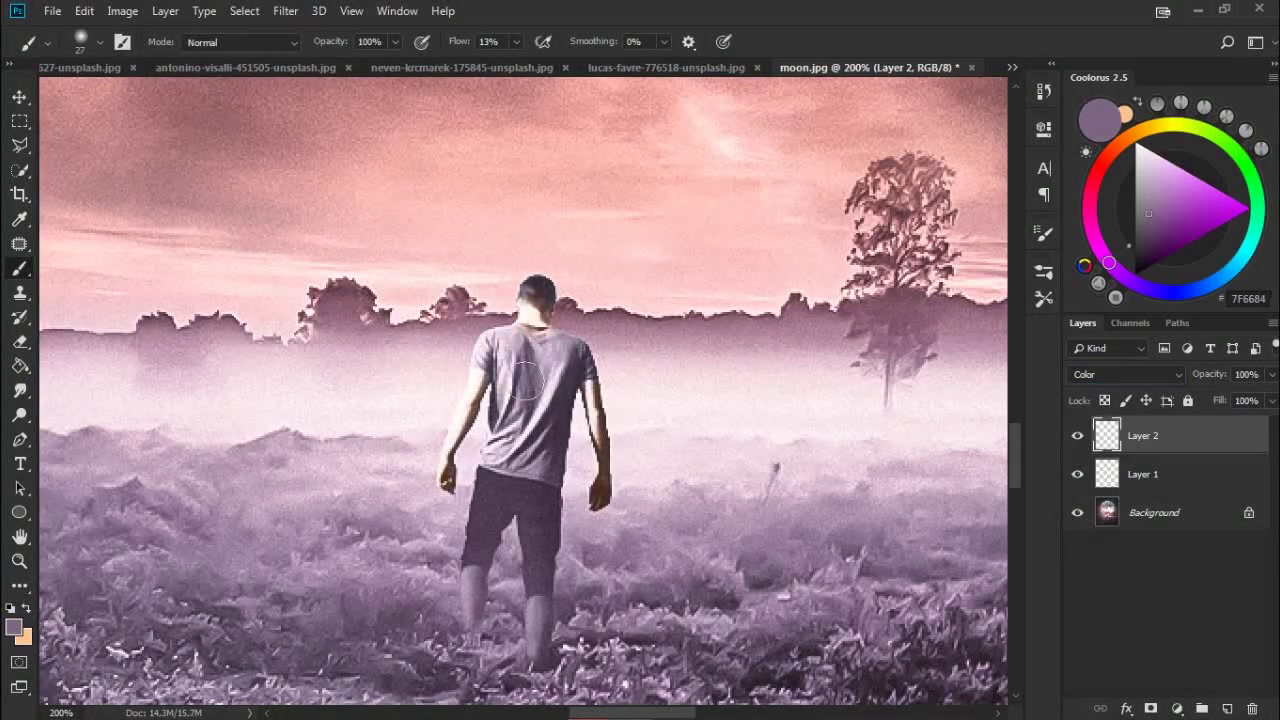
key("x")
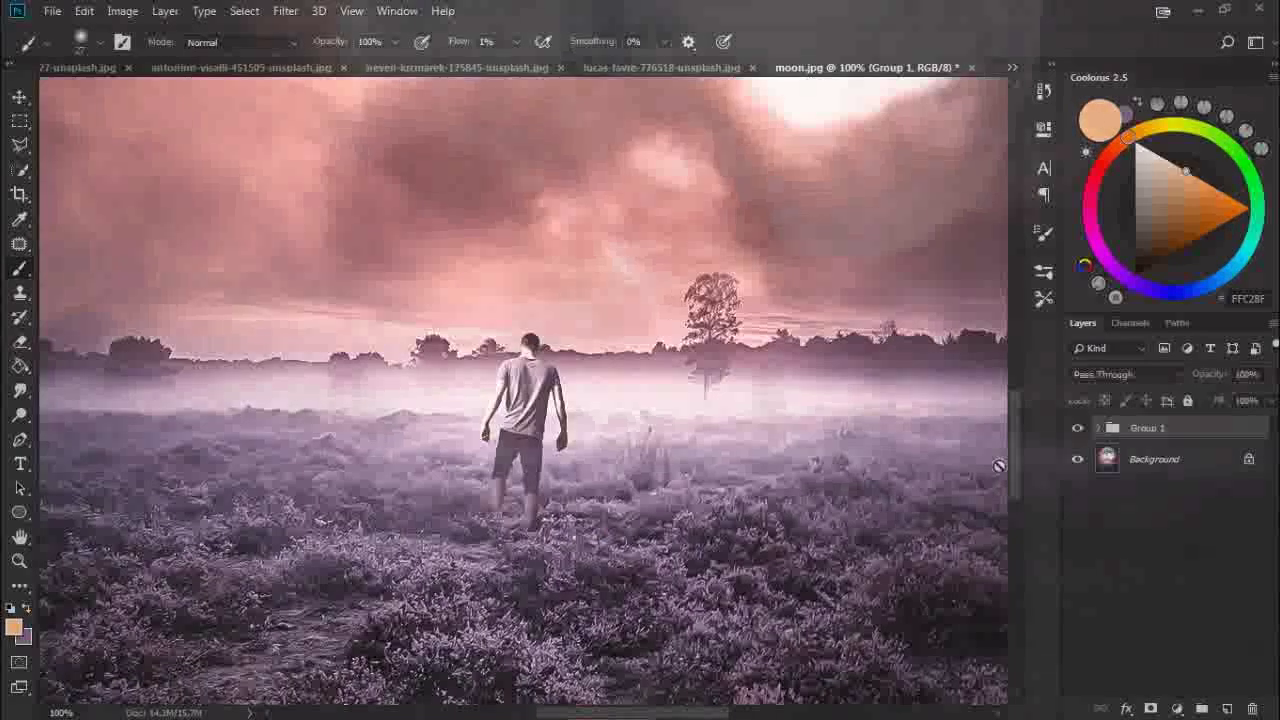